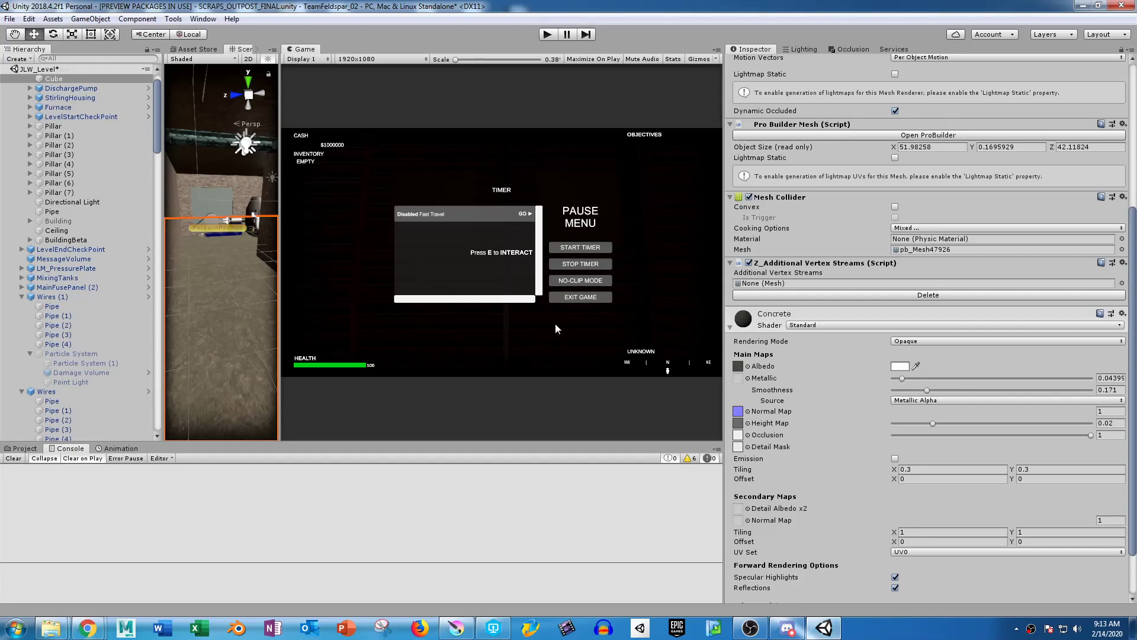
Widen the Scene view and select the BreadCrumbs object scattered across the concrete floor.
{"action": "left_click_drag", "start_coordinate": [279, 257], "coordinate": [603, 257]}
{"action": "scroll", "coordinate": [435, 260], "scroll_direction": "down", "scroll_amount": 10}
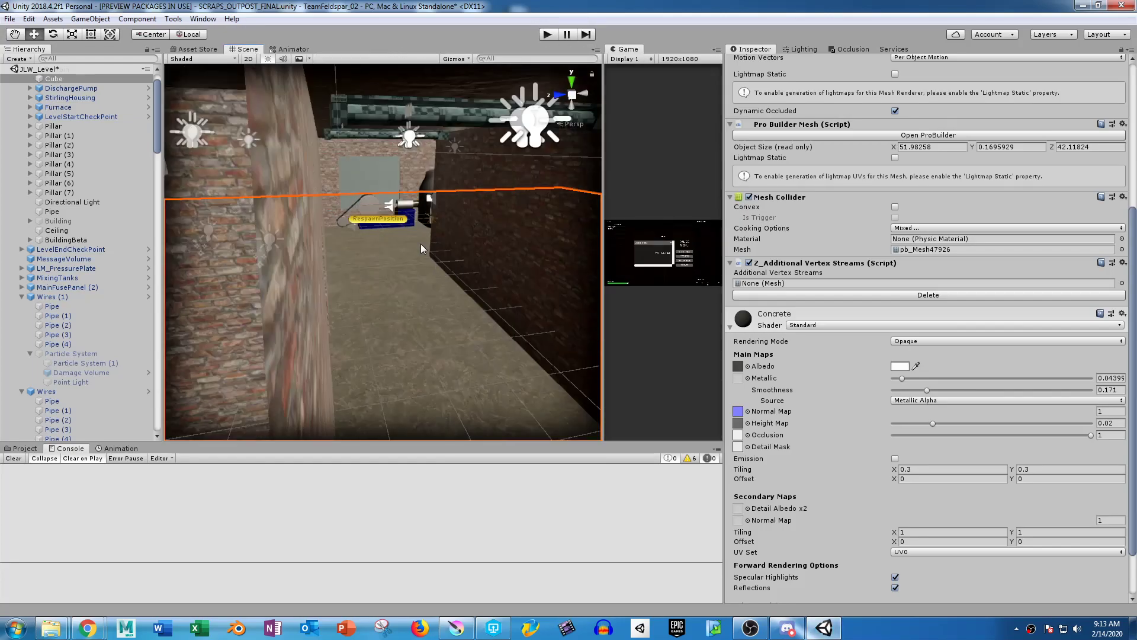
{"action": "middle_click_drag", "start_coordinate": [364, 251], "coordinate": [376, 279]}
{"action": "scroll", "coordinate": [378, 285], "scroll_direction": "up", "scroll_amount": 4}
{"action": "middle_click_drag", "start_coordinate": [413, 364], "coordinate": [414, 333]}
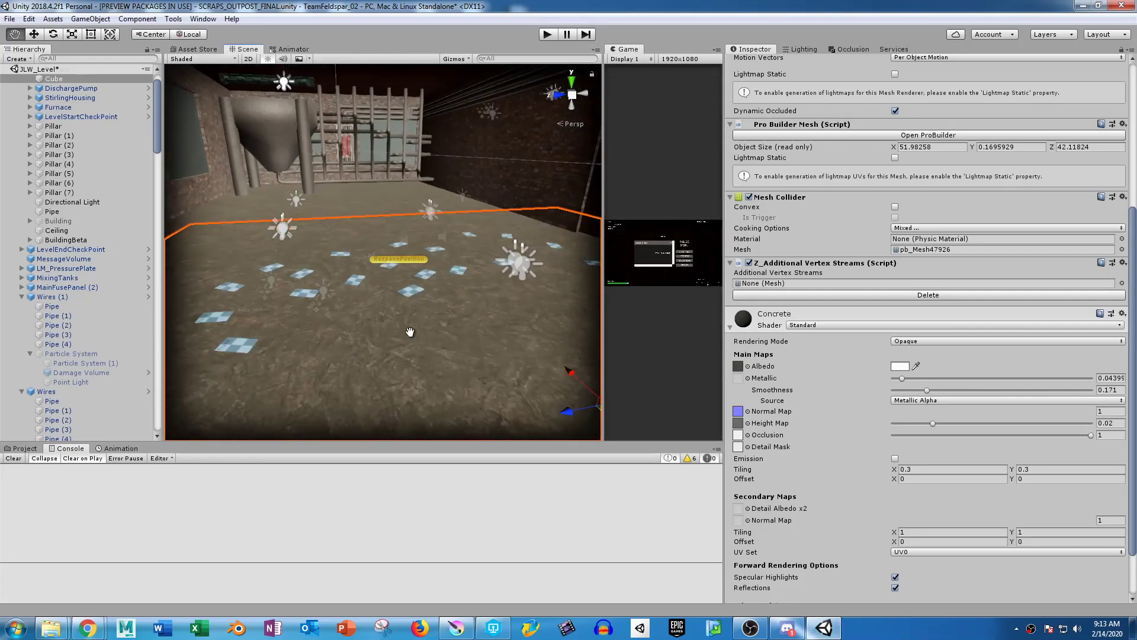
{"action": "left_click", "coordinate": [416, 321]}
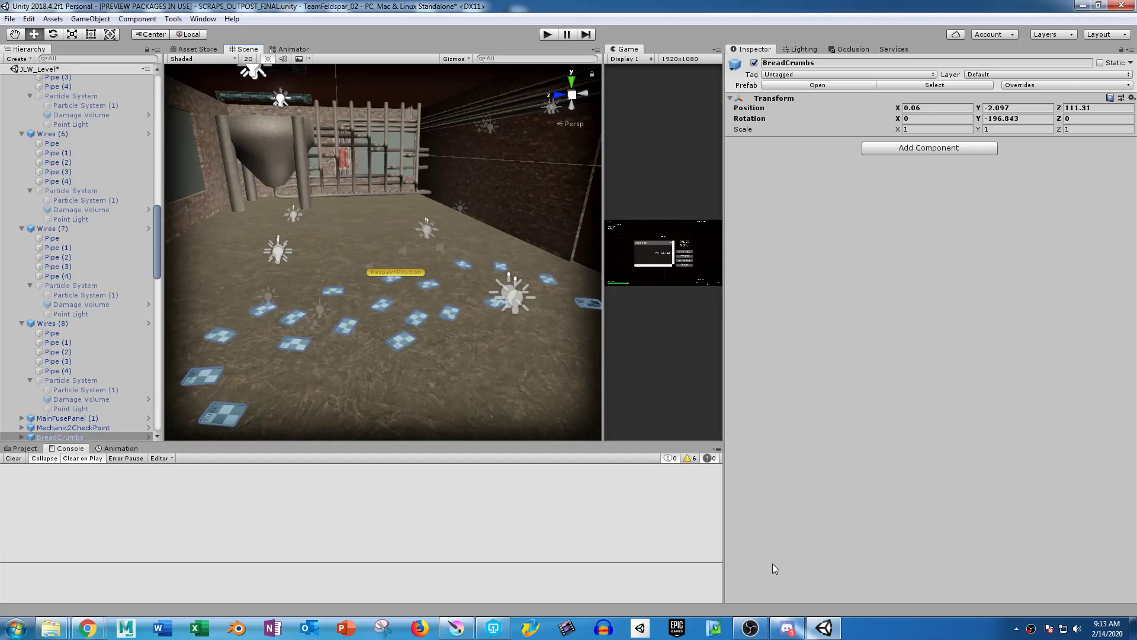
Switch to Krita, where the poster sheet document is open.
{"action": "left_click", "coordinate": [456, 628]}
{"action": "middle_click_drag", "start_coordinate": [675, 338], "coordinate": [653, 333]}
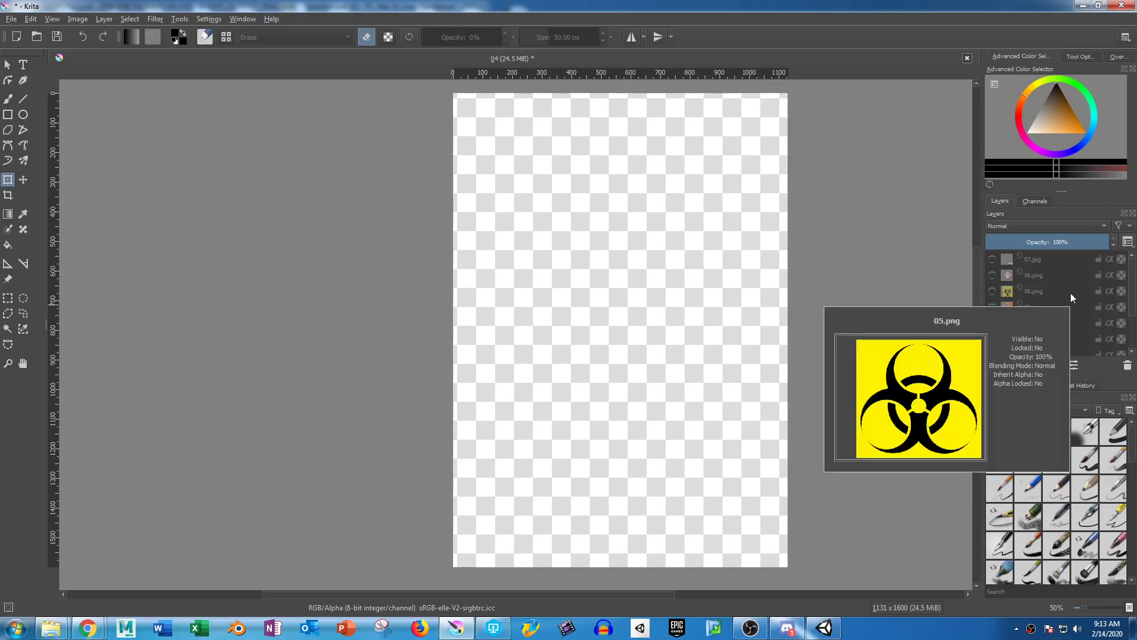
Show all the poster and warning-sign layers from 07.jpg down to 02.jpg to review the sheet, and hide them again.
{"action": "left_click", "coordinate": [992, 259]}
{"action": "left_click", "coordinate": [992, 275]}
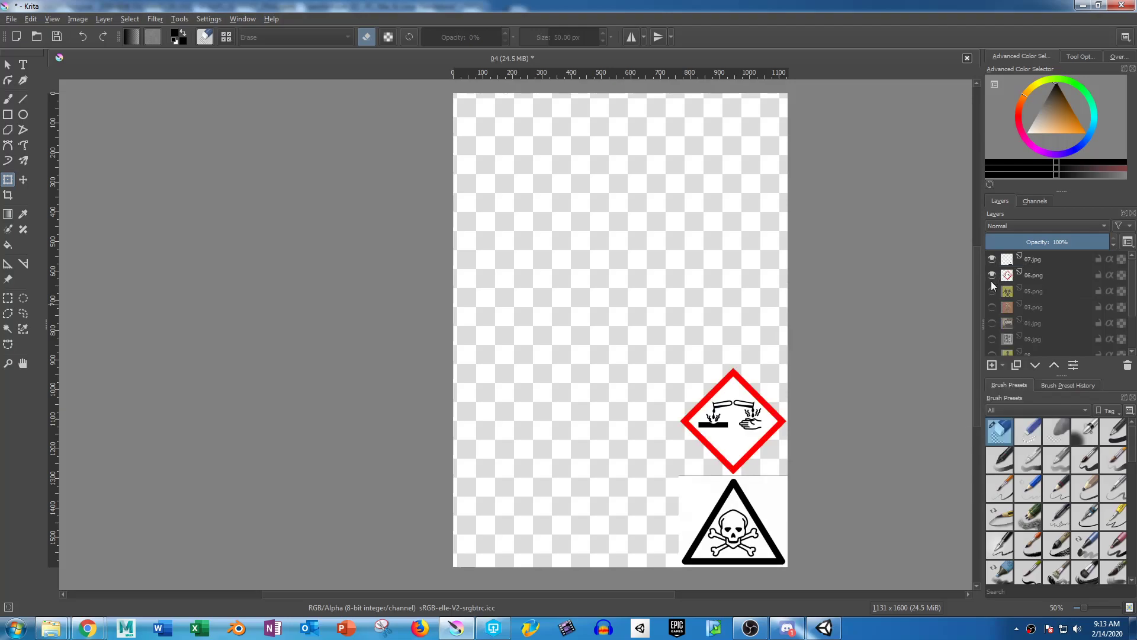
{"action": "left_click", "coordinate": [992, 291]}
{"action": "left_click", "coordinate": [992, 307]}
{"action": "left_click", "coordinate": [992, 323]}
{"action": "left_click", "coordinate": [992, 339]}
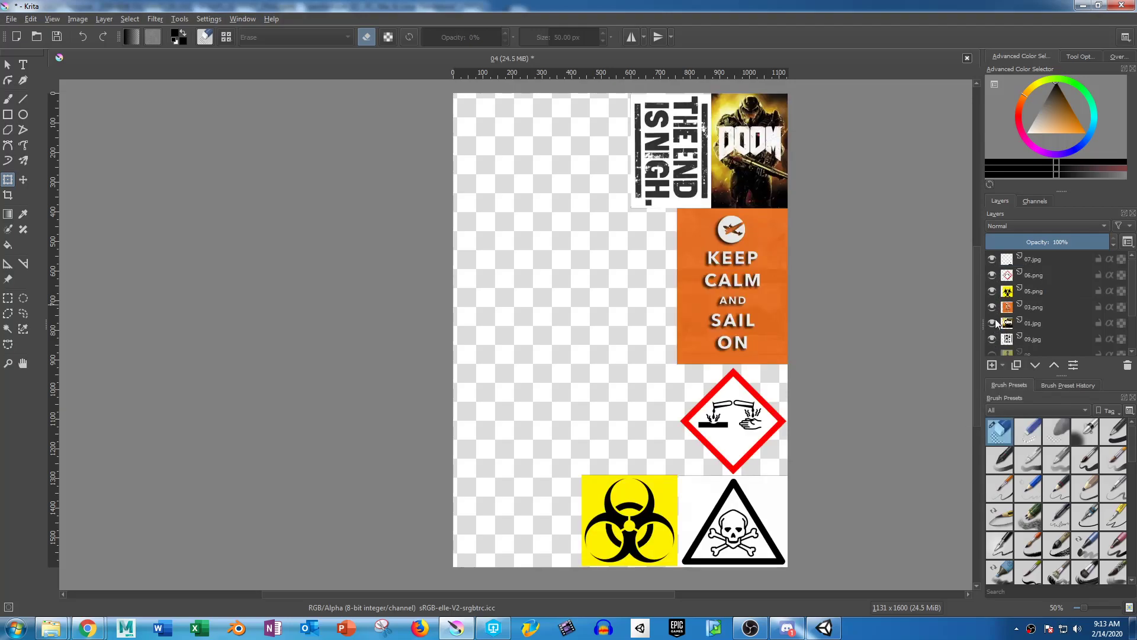
{"action": "scroll", "coordinate": [991, 326], "scroll_direction": "down", "scroll_amount": 3}
{"action": "left_click", "coordinate": [992, 301]}
{"action": "left_click", "coordinate": [992, 315]}
{"action": "left_click", "coordinate": [992, 331]}
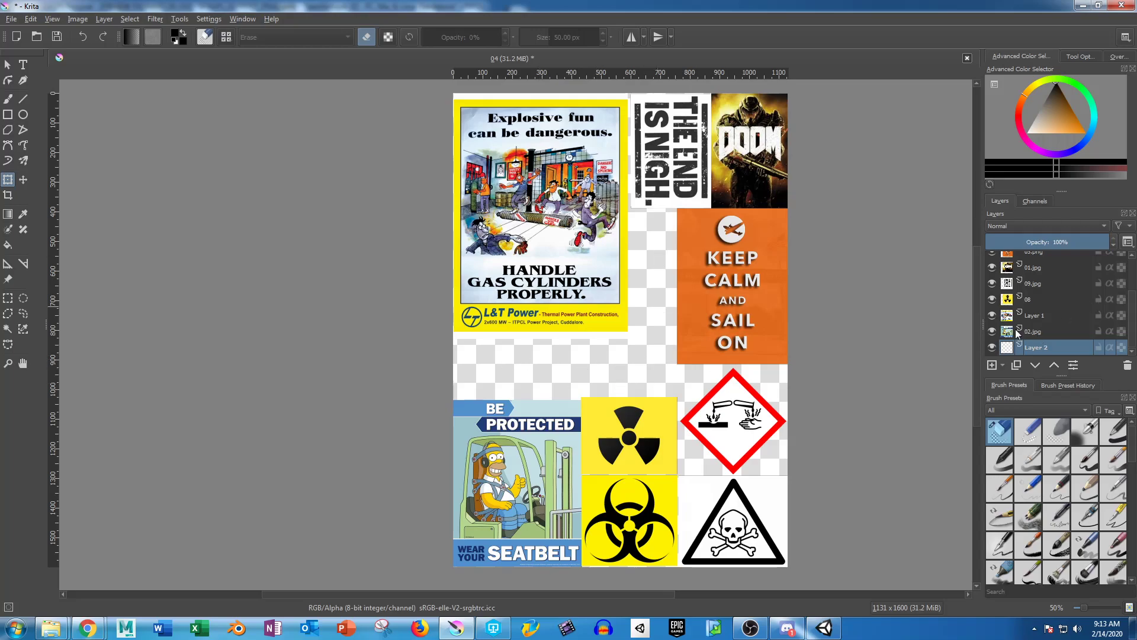
{"action": "left_click_drag", "start_coordinate": [993, 331], "coordinate": [993, 258]}
{"action": "scroll", "coordinate": [1079, 297], "scroll_direction": "down", "scroll_amount": 3}
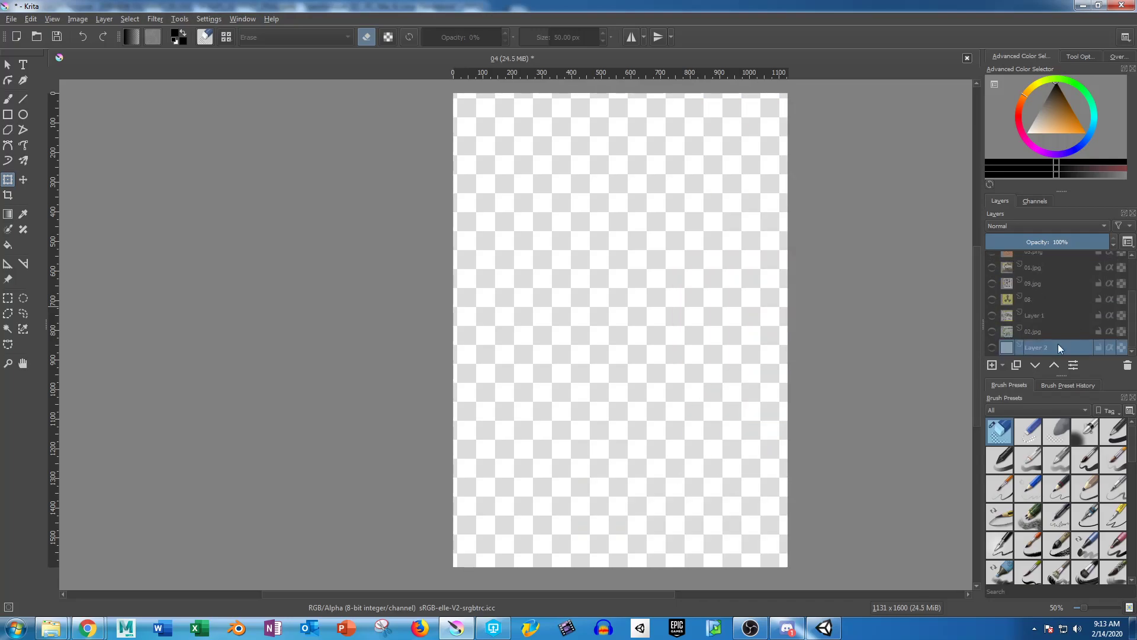
Fill the bottom layer, Layer 2, with black using the Fill tool and the Basic-1 brush preset.
{"action": "left_click", "coordinate": [8, 244]}
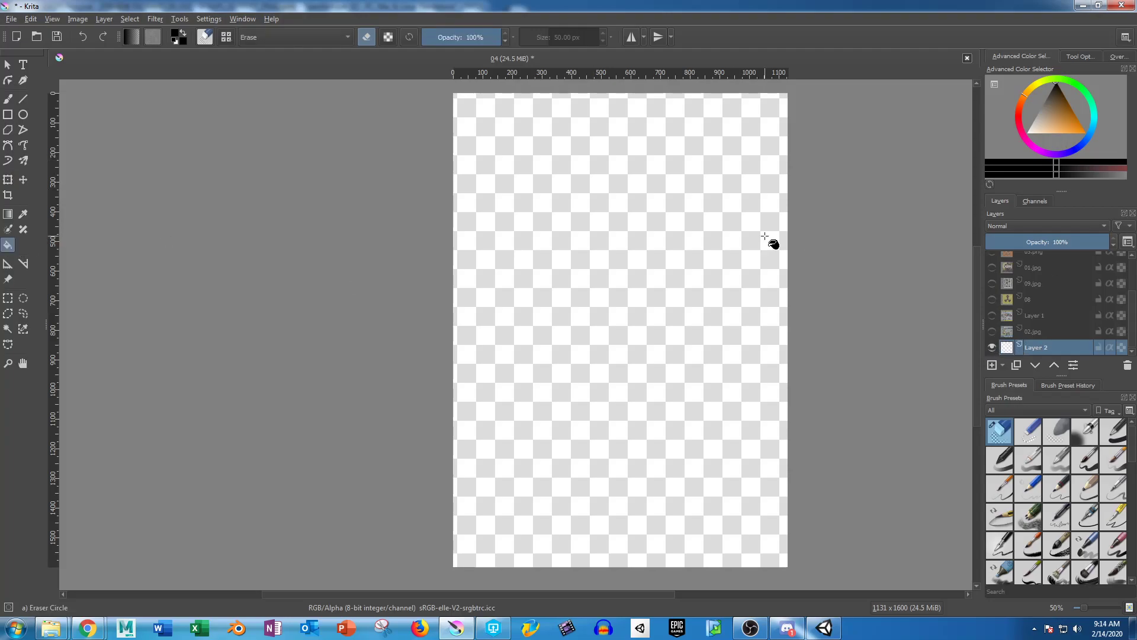
{"action": "left_click", "coordinate": [743, 233]}
{"action": "left_click", "coordinate": [1114, 436]}
{"action": "left_click", "coordinate": [622, 336]}
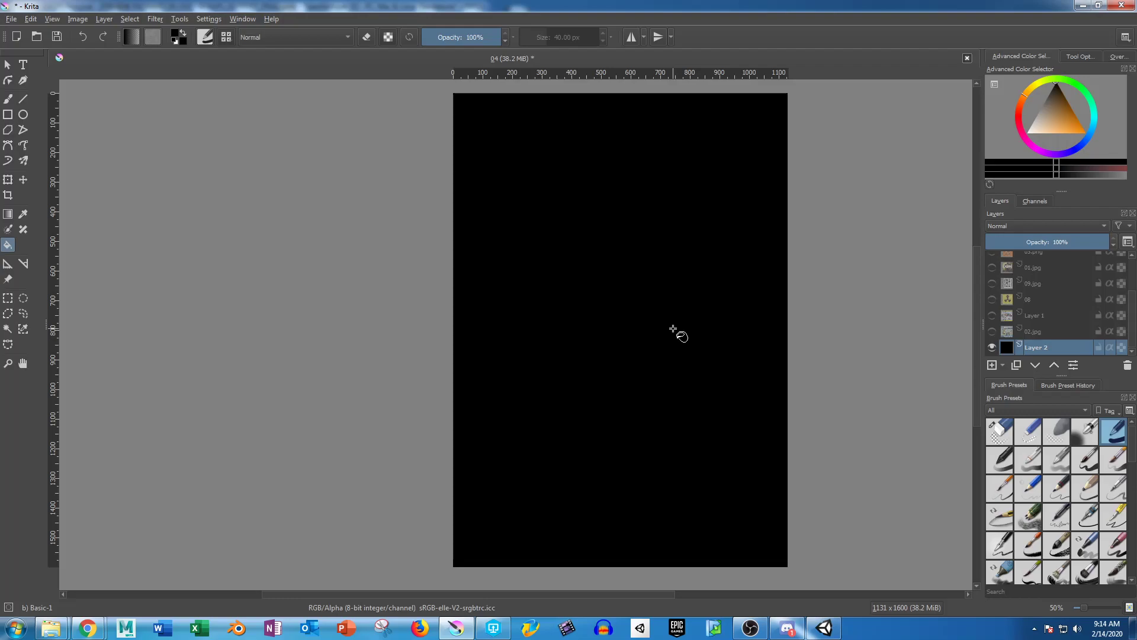
Show all the poster and warning-sign layers above the black background, from 02.jpg up to 07.jpg.
{"action": "left_click", "coordinate": [991, 330]}
{"action": "left_click", "coordinate": [992, 315]}
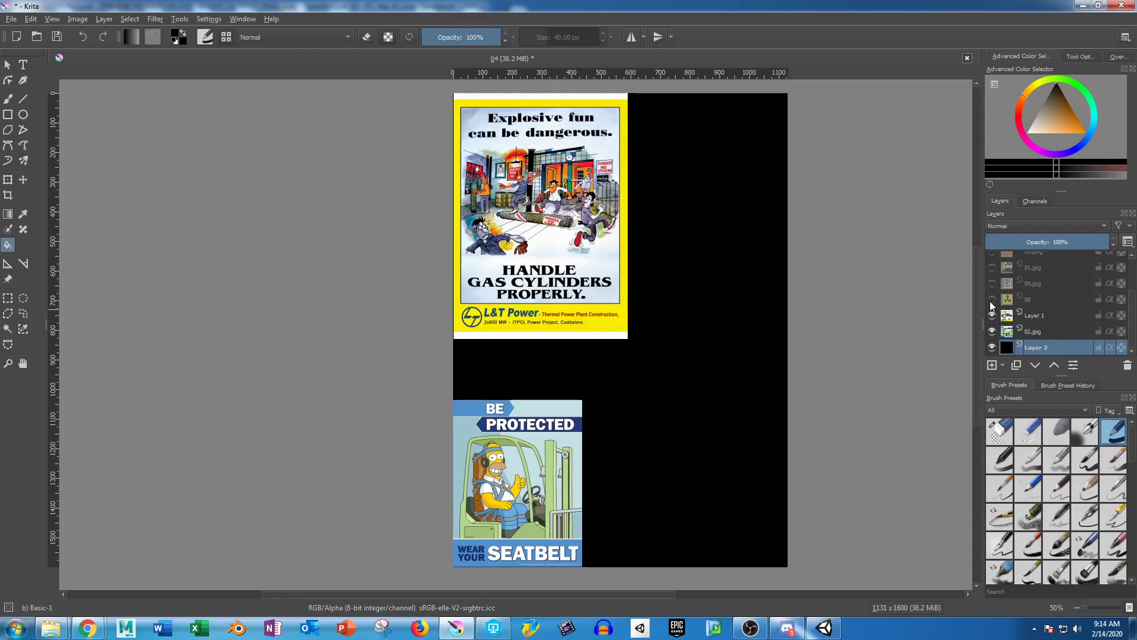
{"action": "left_click", "coordinate": [992, 299]}
{"action": "left_click", "coordinate": [991, 283]}
{"action": "left_click", "coordinate": [992, 266]}
{"action": "left_click", "coordinate": [992, 253]}
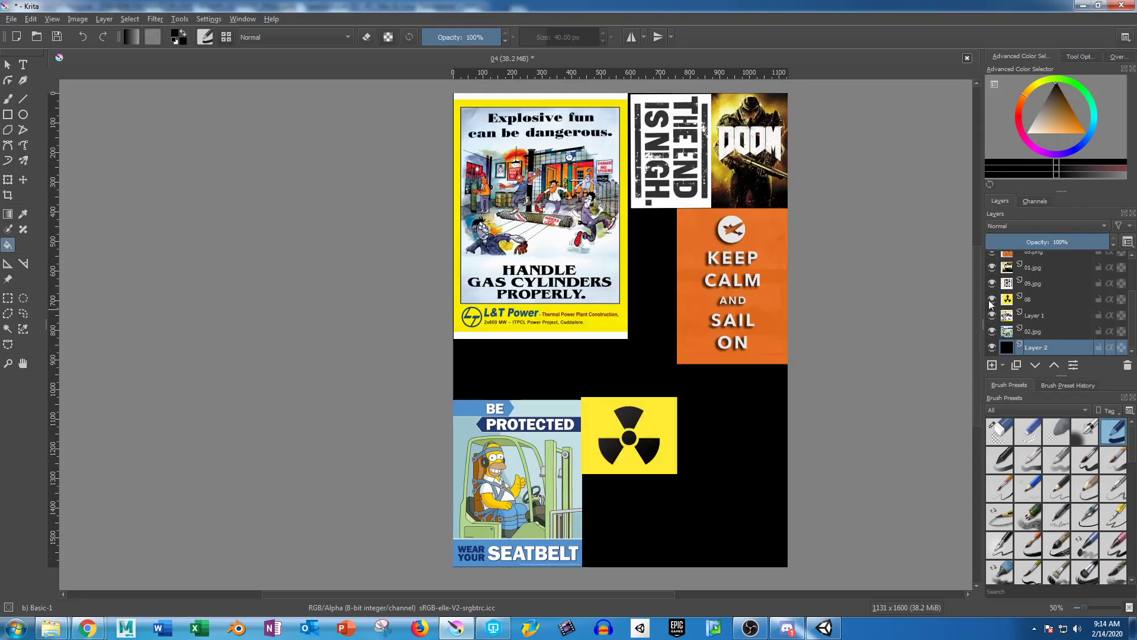
{"action": "scroll", "coordinate": [992, 308], "scroll_direction": "up", "scroll_amount": 1}
{"action": "left_click", "coordinate": [992, 291]}
{"action": "left_click", "coordinate": [991, 275]}
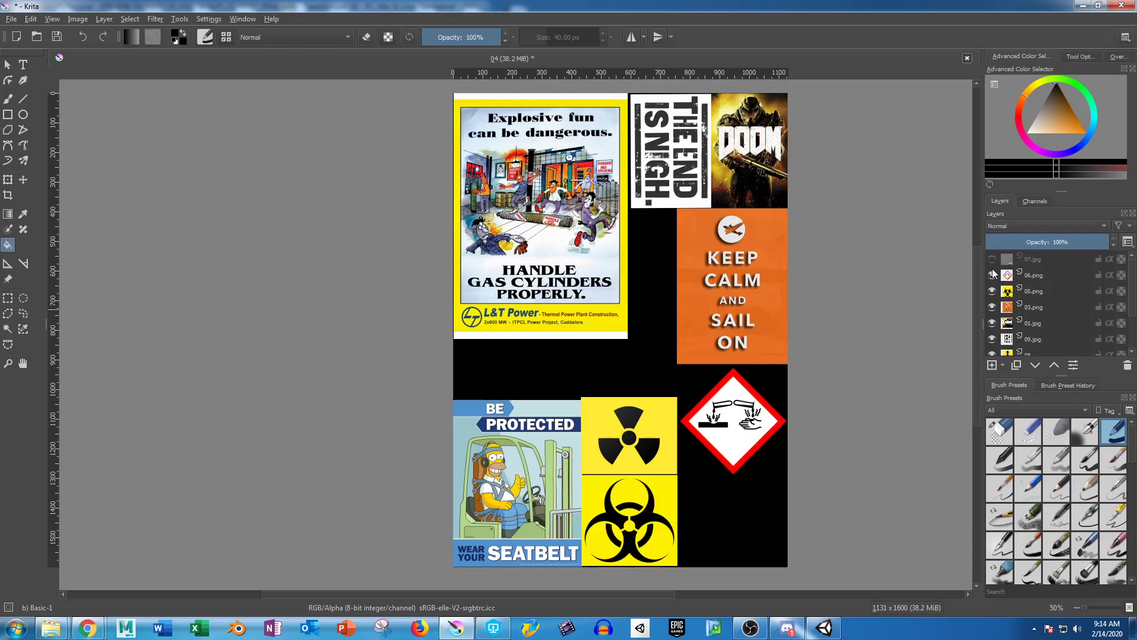
{"action": "left_click", "coordinate": [991, 259]}
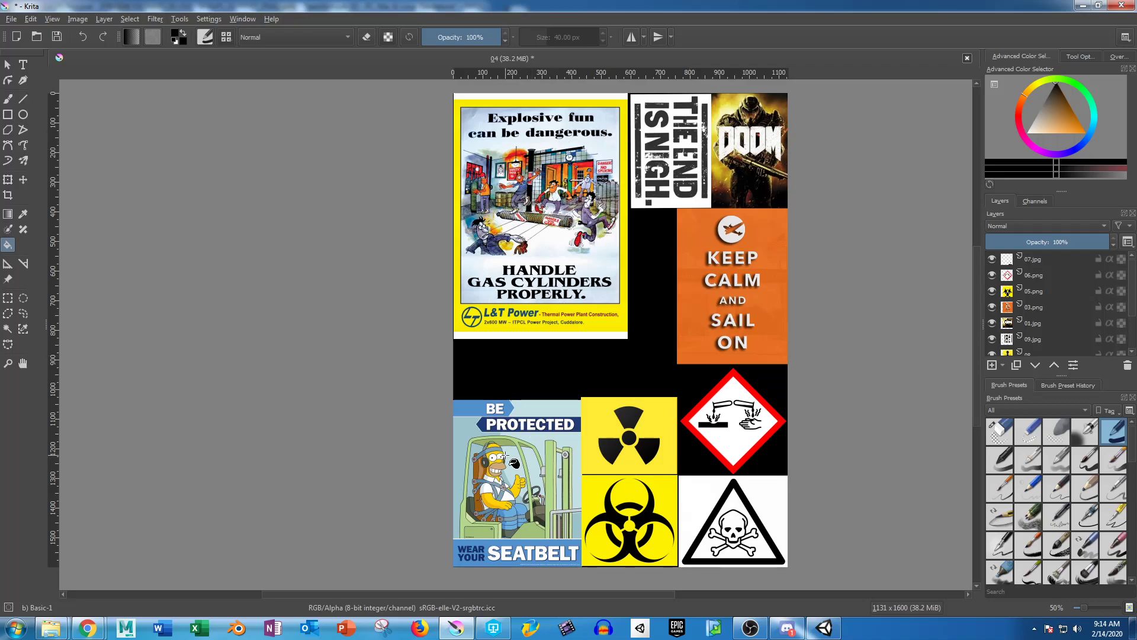
Scale the seatbelt poster on layer 02.jpg down slightly towards its lower-left corner with the Transform tool.
{"action": "middle_click_drag", "start_coordinate": [567, 392], "coordinate": [580, 319]}
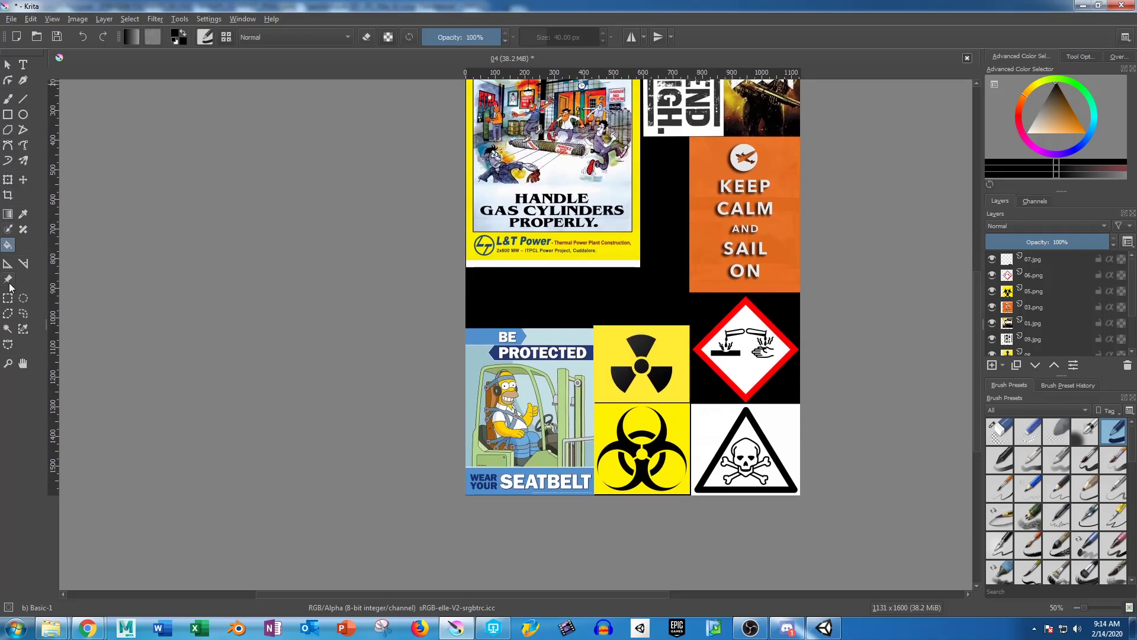
{"action": "left_click", "coordinate": [8, 179]}
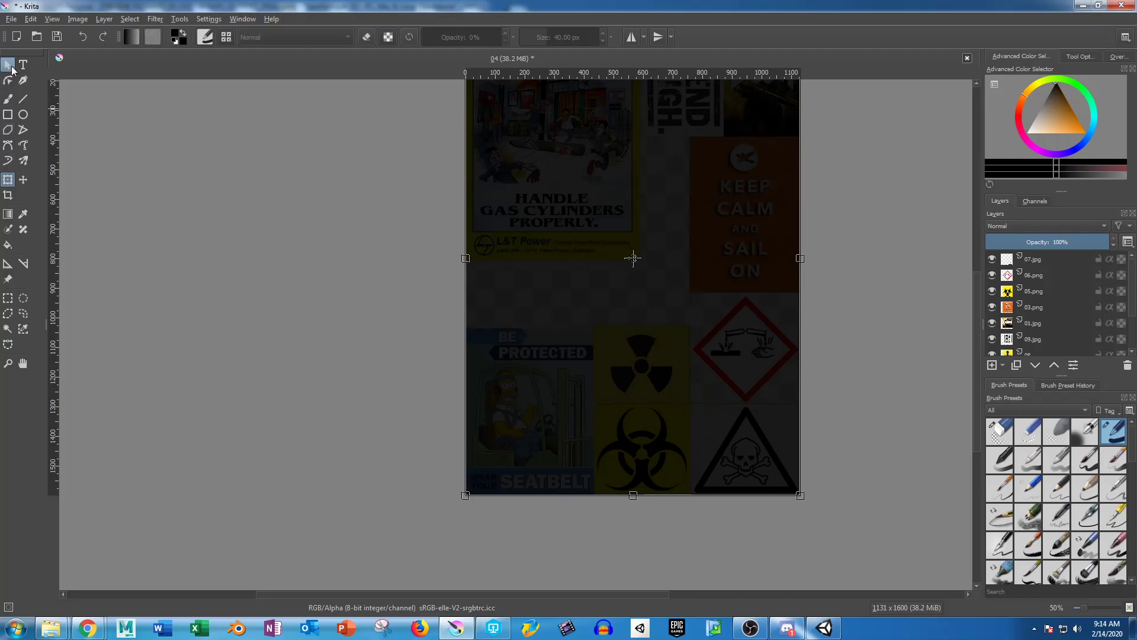
{"action": "left_click", "coordinate": [1054, 311]}
{"action": "scroll", "coordinate": [1040, 301], "scroll_direction": "down", "scroll_amount": 2}
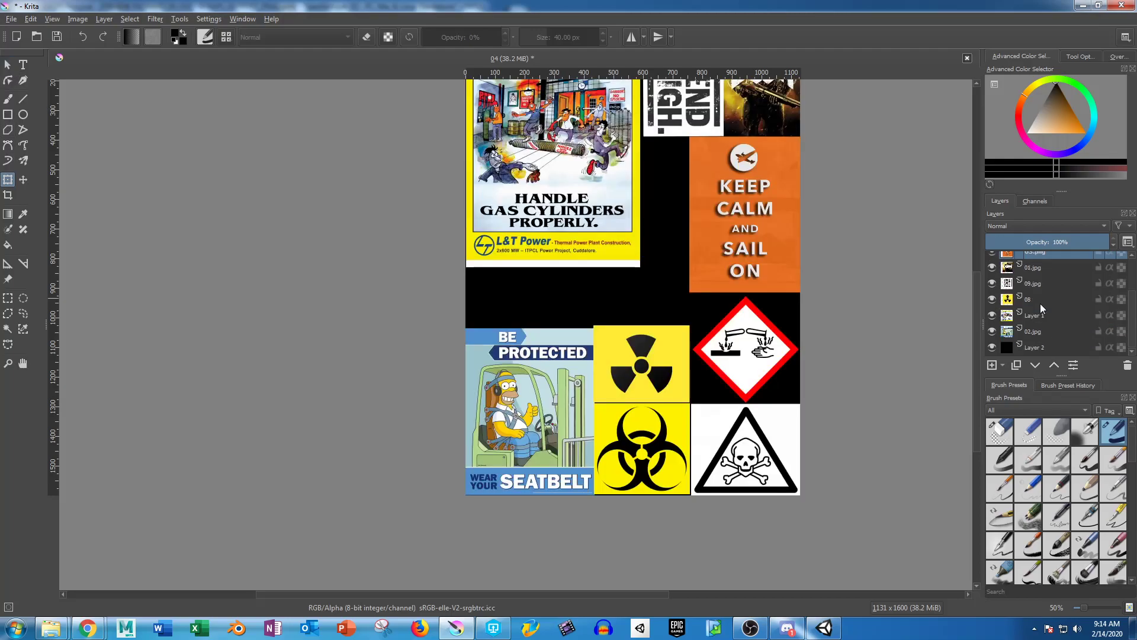
{"action": "left_click", "coordinate": [1031, 333]}
{"action": "scroll", "coordinate": [552, 309], "scroll_direction": "up", "scroll_amount": 4, "text": "ctrl"}
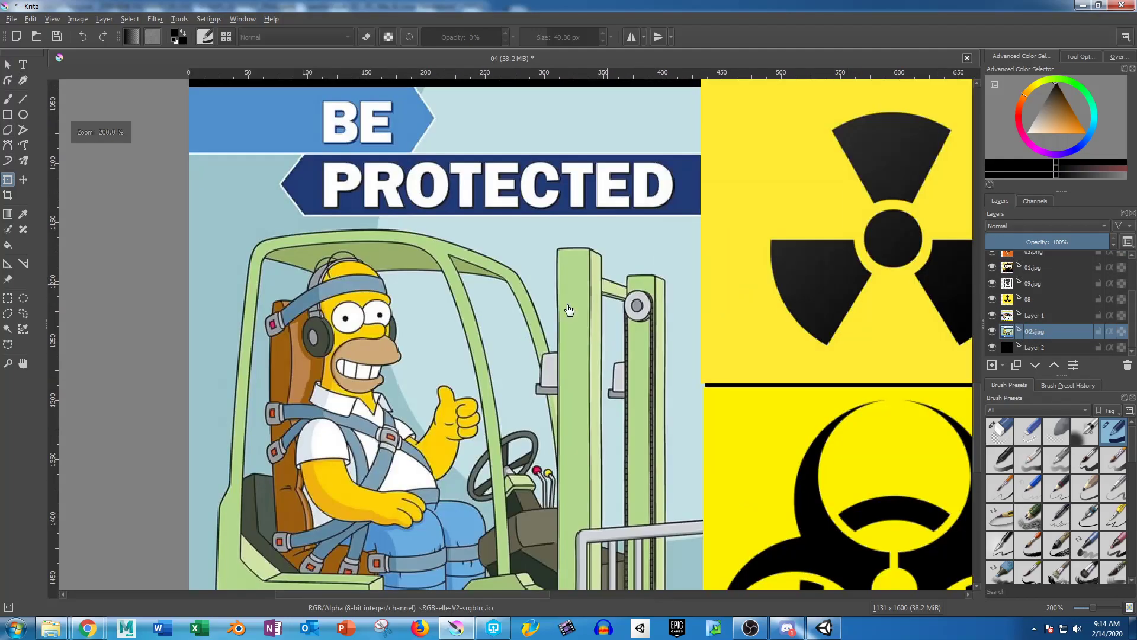
{"action": "scroll", "coordinate": [552, 309], "scroll_direction": "down", "scroll_amount": 3, "text": "ctrl"}
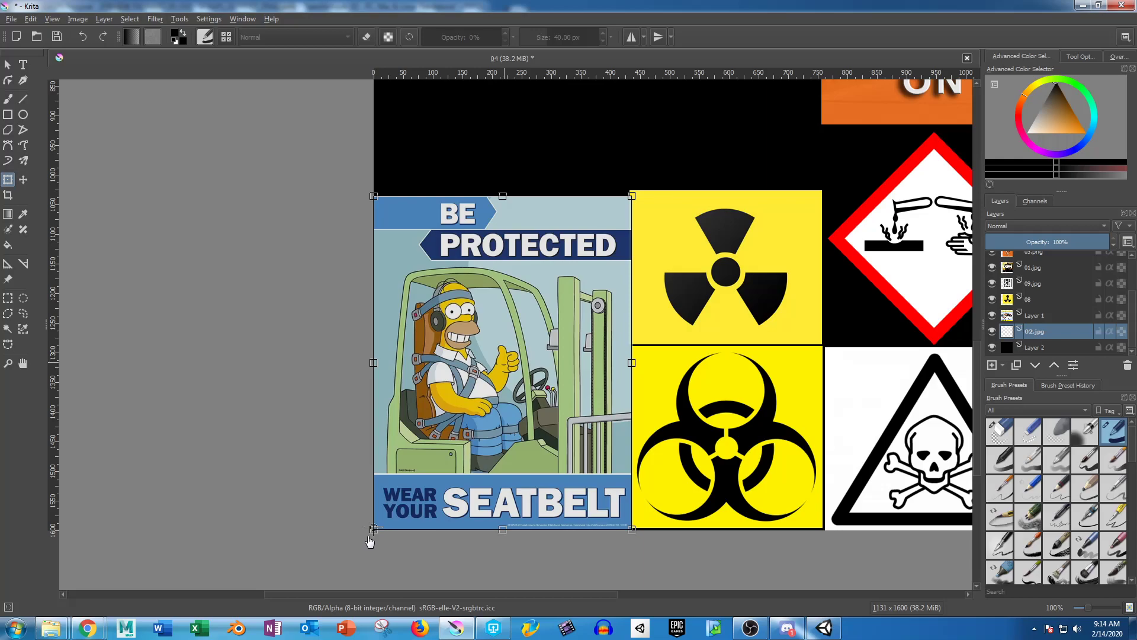
{"action": "left_click_drag", "start_coordinate": [631, 195], "coordinate": [625, 202]}
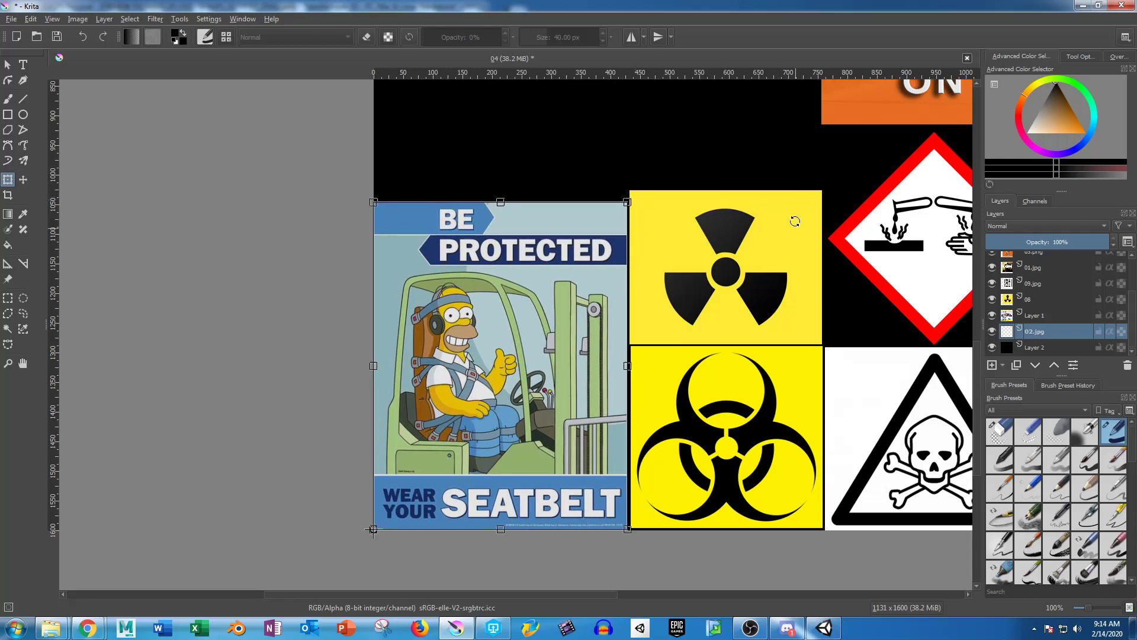
Move the radiation sign on layer 08 upward, leaving a black gap above the biohazard sign, and apply the transform.
{"action": "left_click", "coordinate": [1036, 301]}
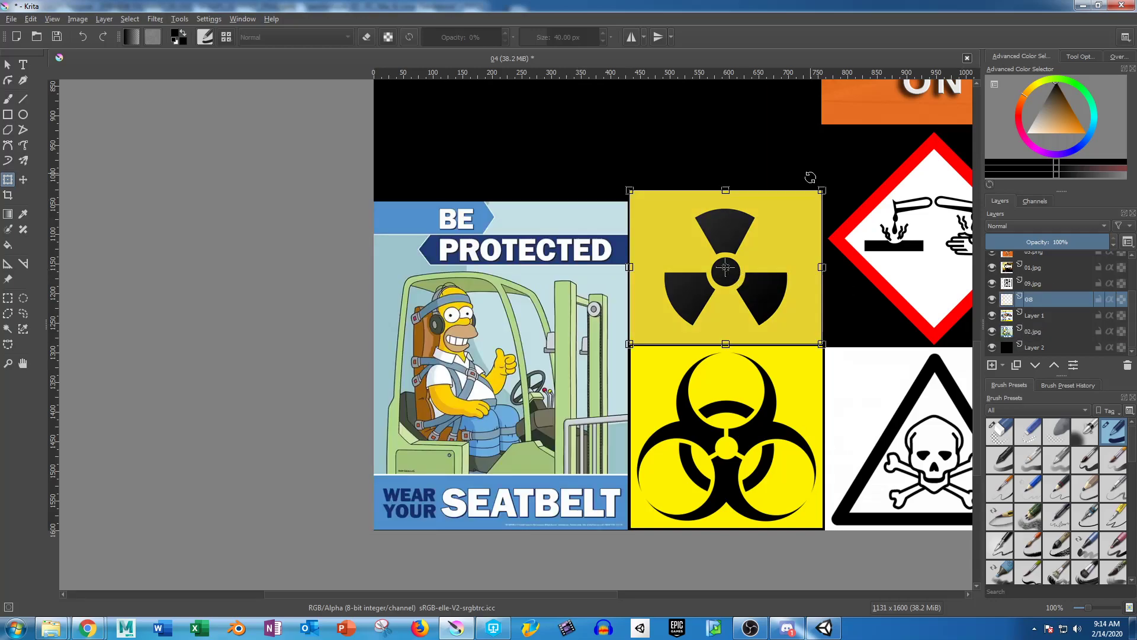
{"action": "left_click_drag", "start_coordinate": [724, 270], "coordinate": [726, 236]}
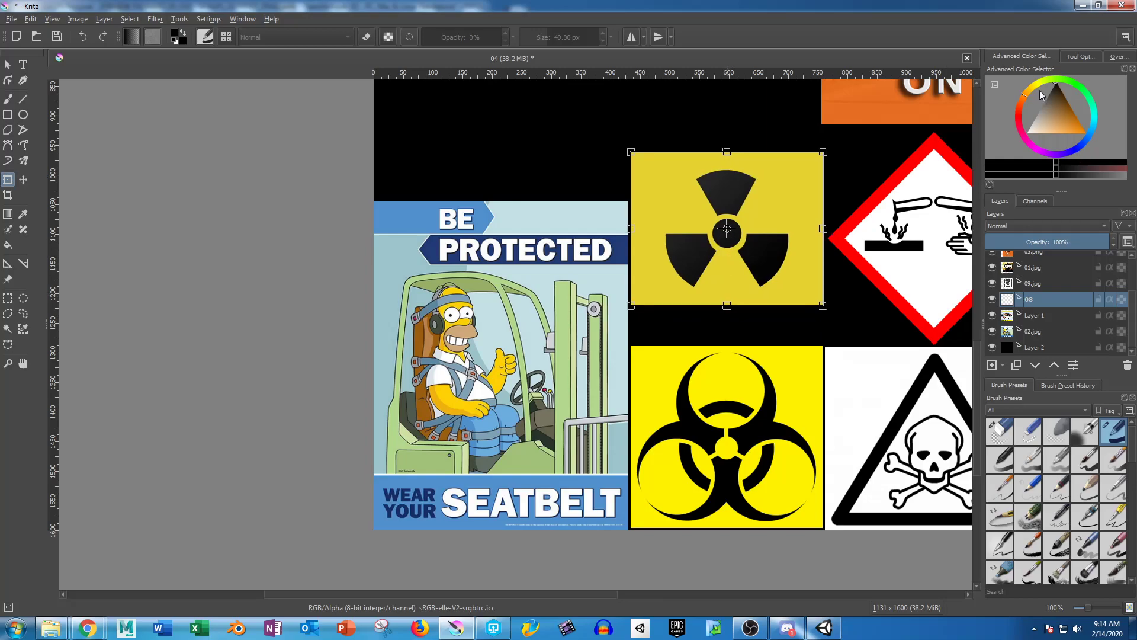
{"action": "key", "text": "Return"}
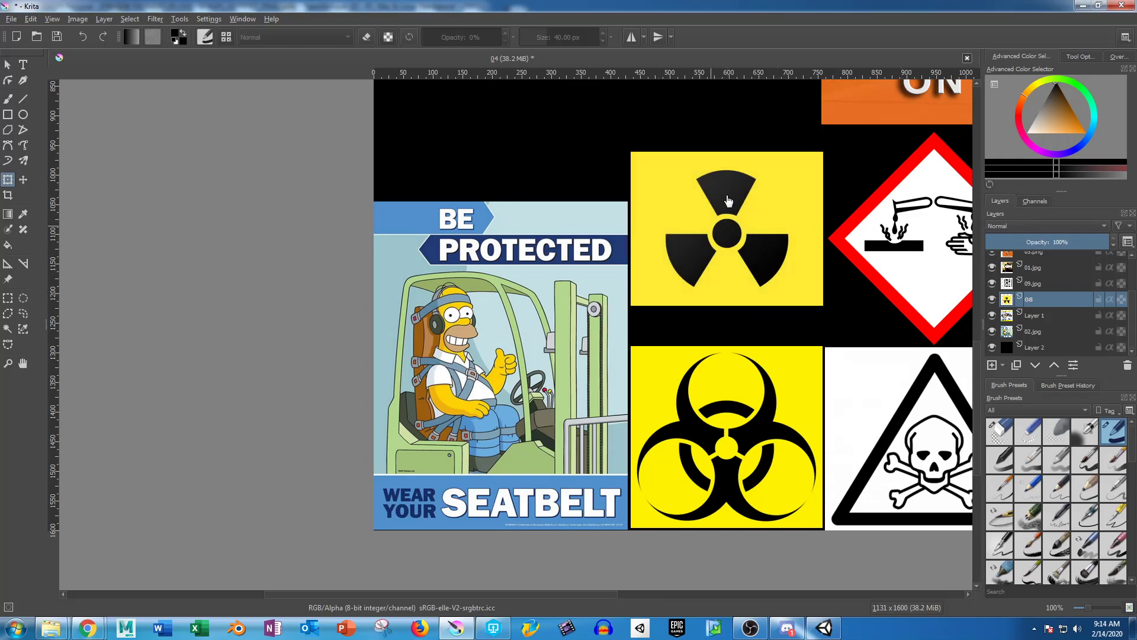
Sample the radiation sign's yellow and add a new paint layer directly above Layer 1.
{"action": "left_click", "coordinate": [23, 214]}
{"action": "left_click", "coordinate": [665, 182]}
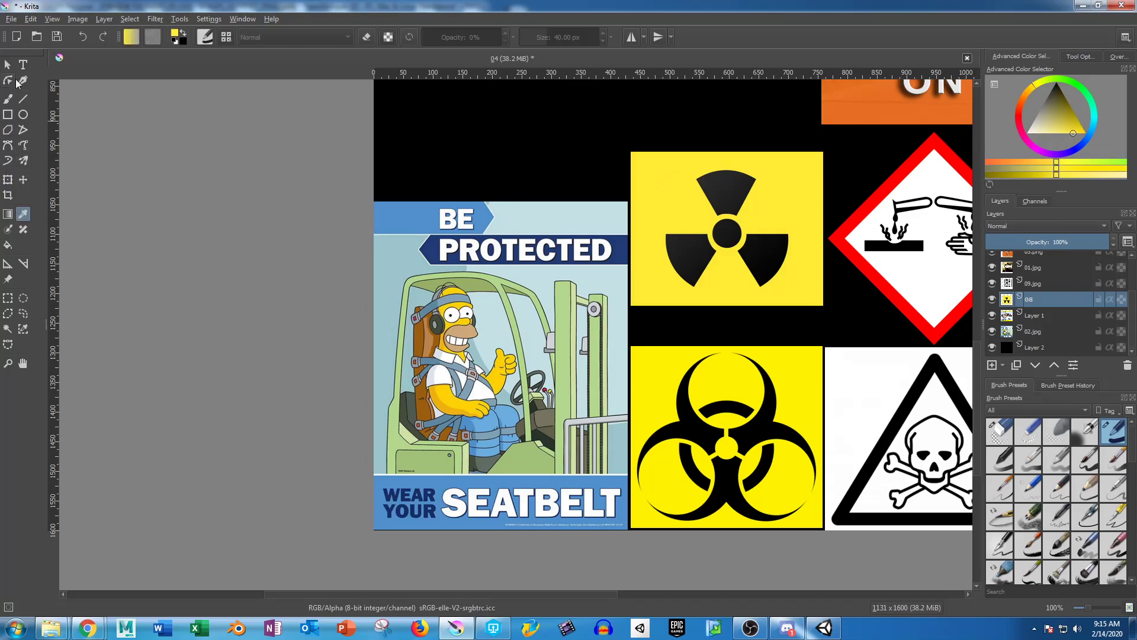
{"action": "left_click", "coordinate": [1038, 316]}
{"action": "left_click", "coordinate": [992, 367]}
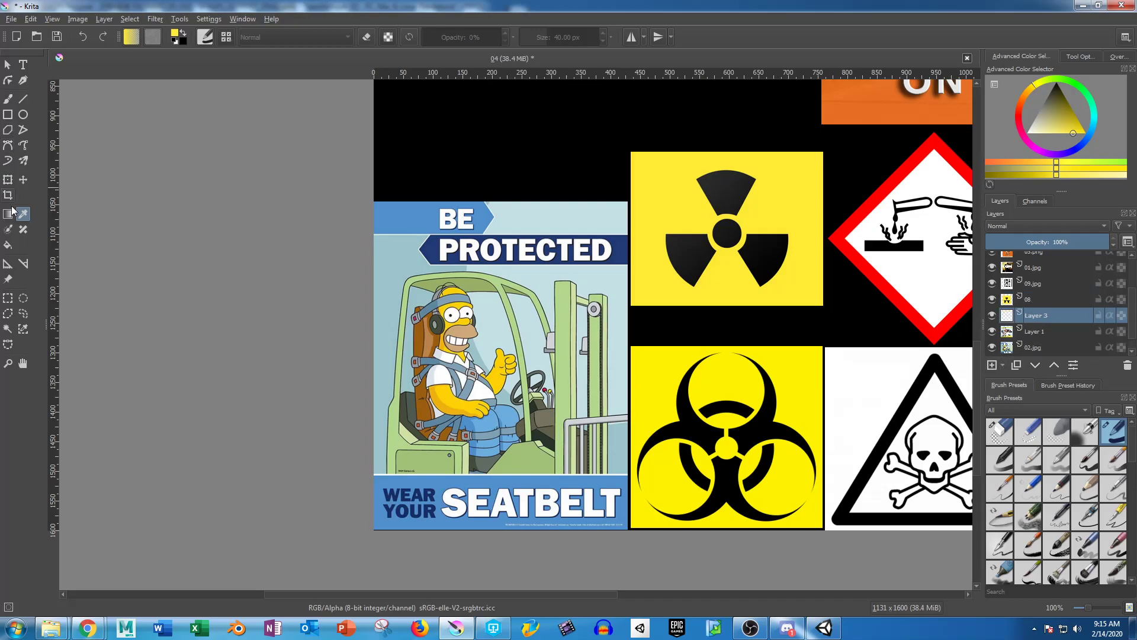
Select a tall rectangle matching the radiation sign's width and paint it yellow on Layer 3 with a 152.14 px brush.
{"action": "left_click", "coordinate": [7, 298]}
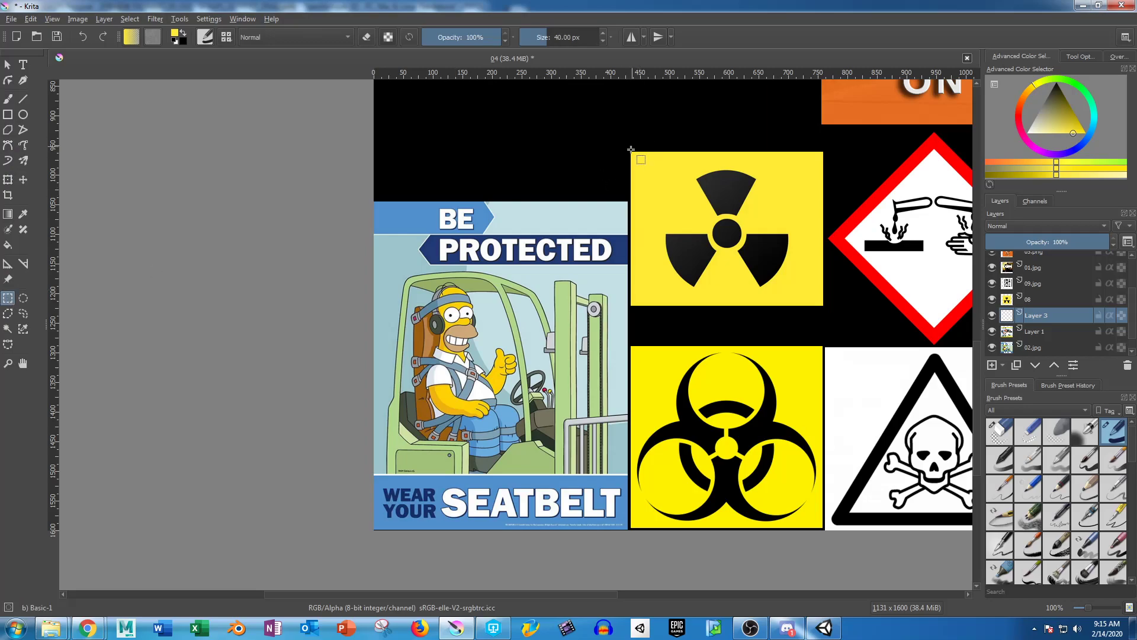
{"action": "left_click_drag", "start_coordinate": [629, 109], "coordinate": [827, 344]}
{"action": "left_click_drag", "start_coordinate": [863, 99], "coordinate": [824, 350], "text": "alt"}
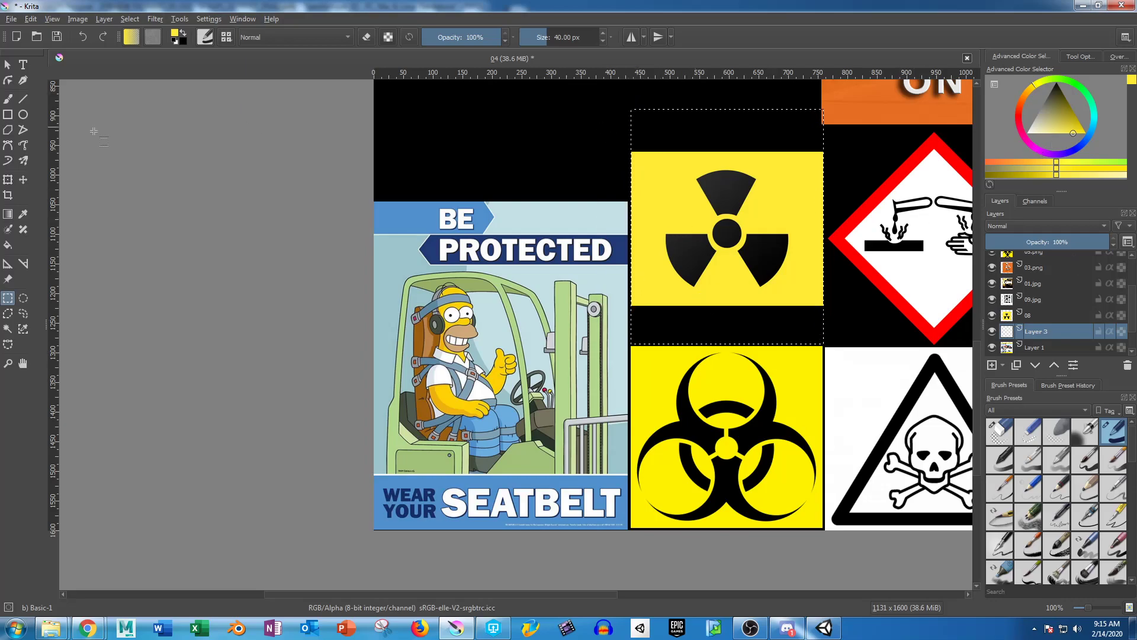
{"action": "left_click", "coordinate": [9, 99]}
{"action": "left_click", "coordinate": [561, 34]}
{"action": "mouse_move", "coordinate": [600, 120]}
{"action": "left_mouse_down"}
{"action": "mouse_move", "coordinate": [764, 140]}
{"action": "mouse_move", "coordinate": [632, 224]}
{"action": "mouse_move", "coordinate": [837, 335]}
{"action": "mouse_move", "coordinate": [763, 320]}
{"action": "left_mouse_up"}
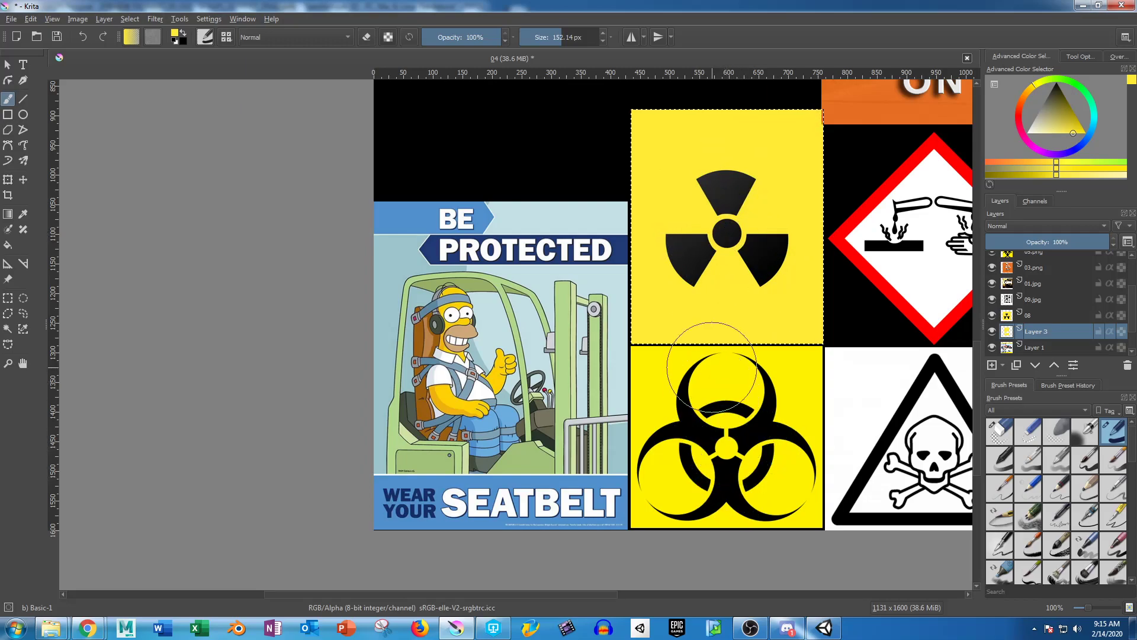
Clear the selection and merge the radiation sign layer 08 with its yellow background on Layer 3.
{"action": "middle_click_drag", "start_coordinate": [729, 230], "coordinate": [687, 269]}
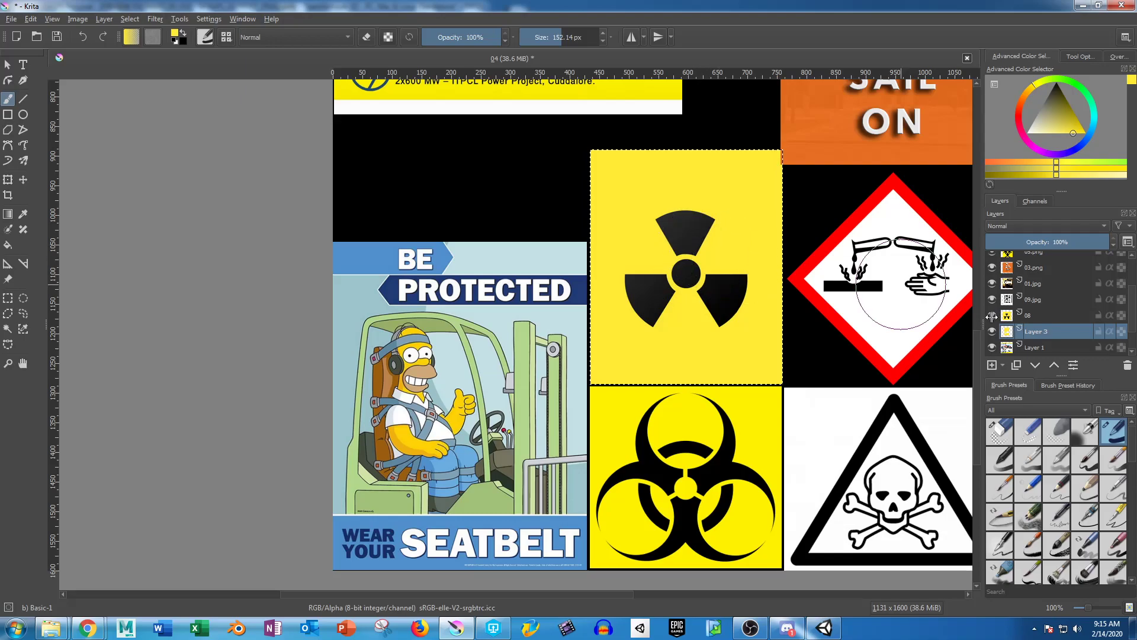
{"action": "left_click", "coordinate": [1029, 314], "text": "ctrl"}
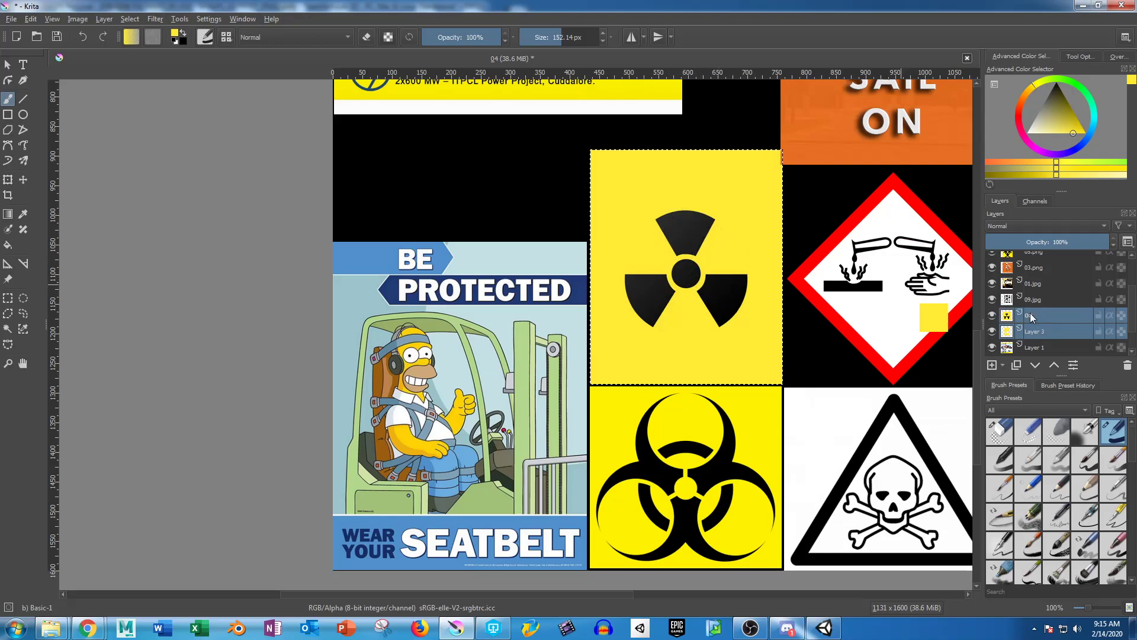
{"action": "left_click", "coordinate": [8, 298]}
{"action": "left_click", "coordinate": [646, 253]}
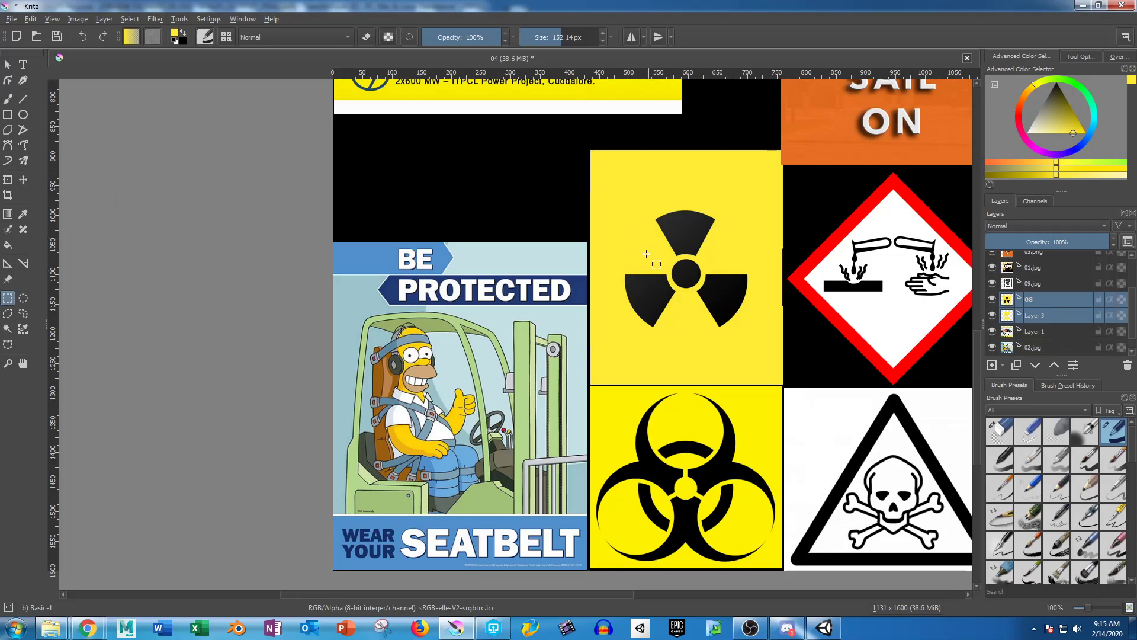
{"action": "right_click", "coordinate": [1039, 296]}
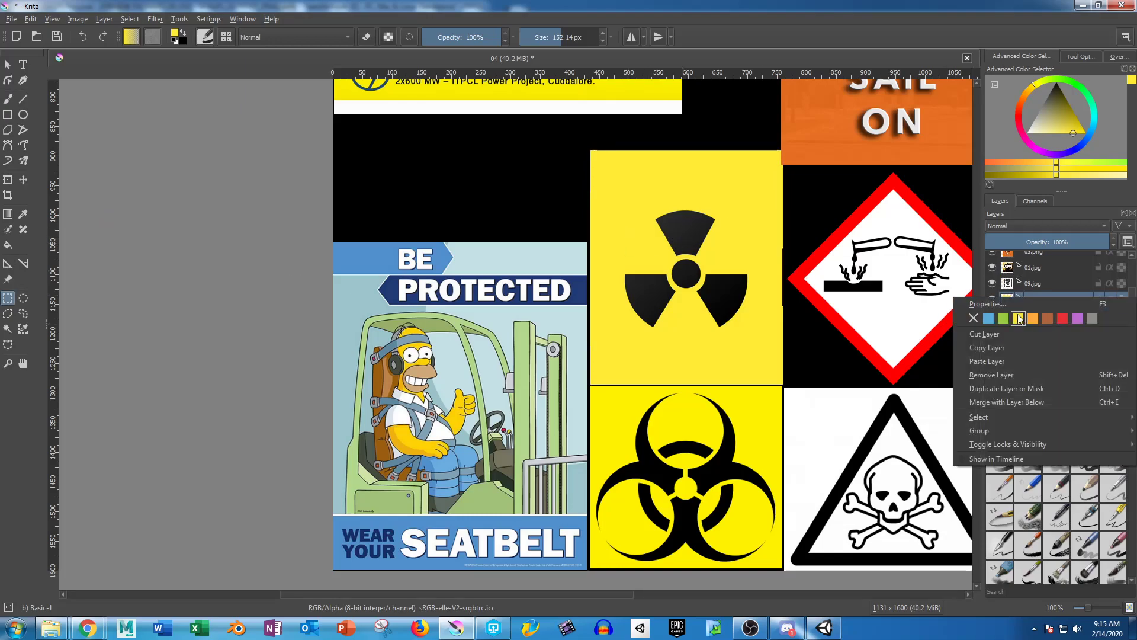
{"action": "left_click", "coordinate": [1023, 401]}
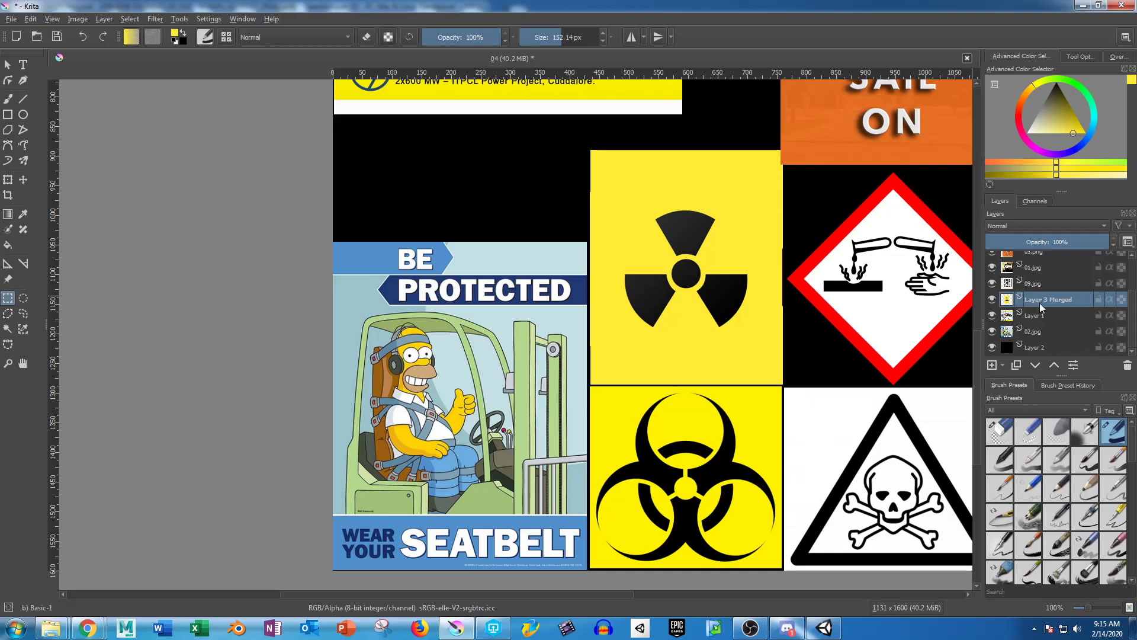
Move the merged radiation sign up to just below the gas cylinder poster and slightly resize it from its corners, keeping thin black borders.
{"action": "left_click", "coordinate": [23, 178]}
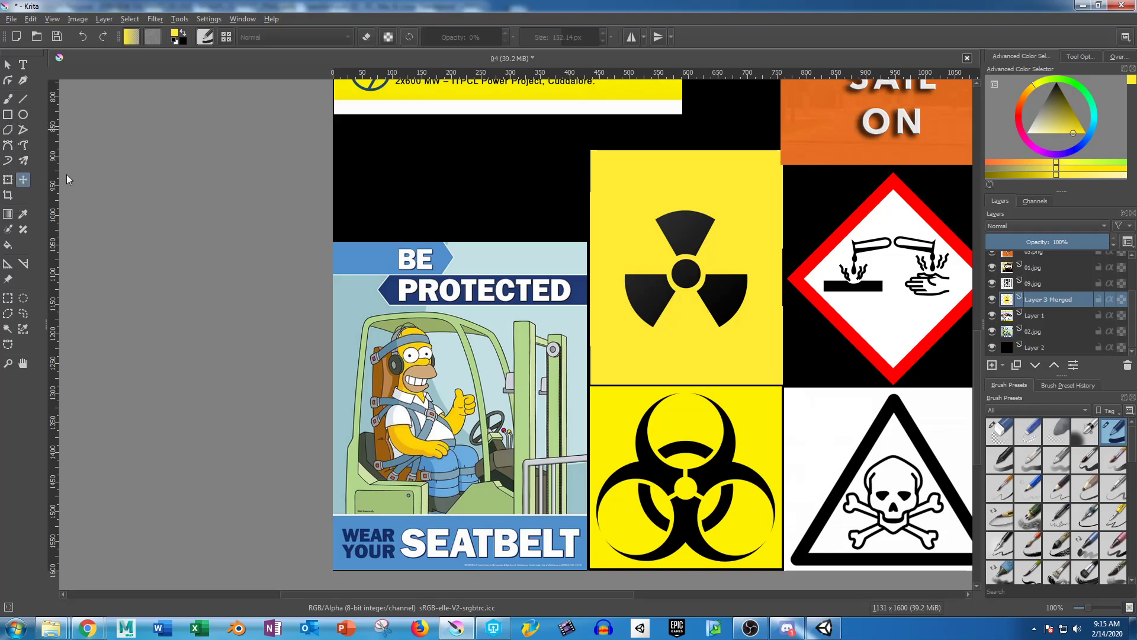
{"action": "left_click_drag", "start_coordinate": [661, 205], "coordinate": [660, 170]}
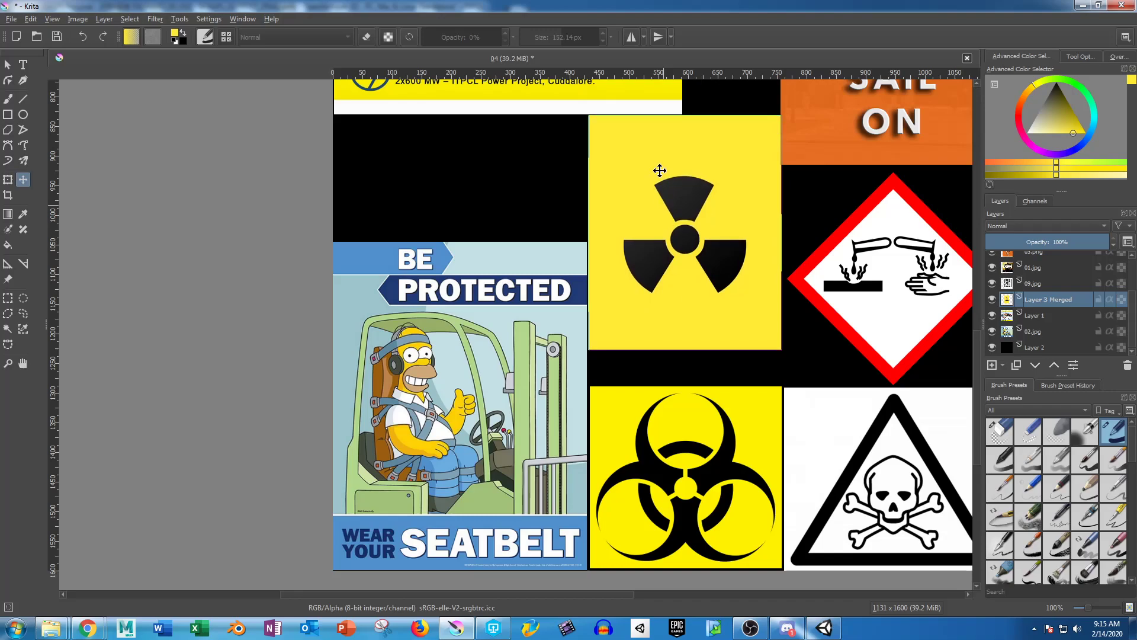
{"action": "left_click", "coordinate": [8, 179]}
{"action": "left_click_drag", "start_coordinate": [783, 115], "coordinate": [778, 117]}
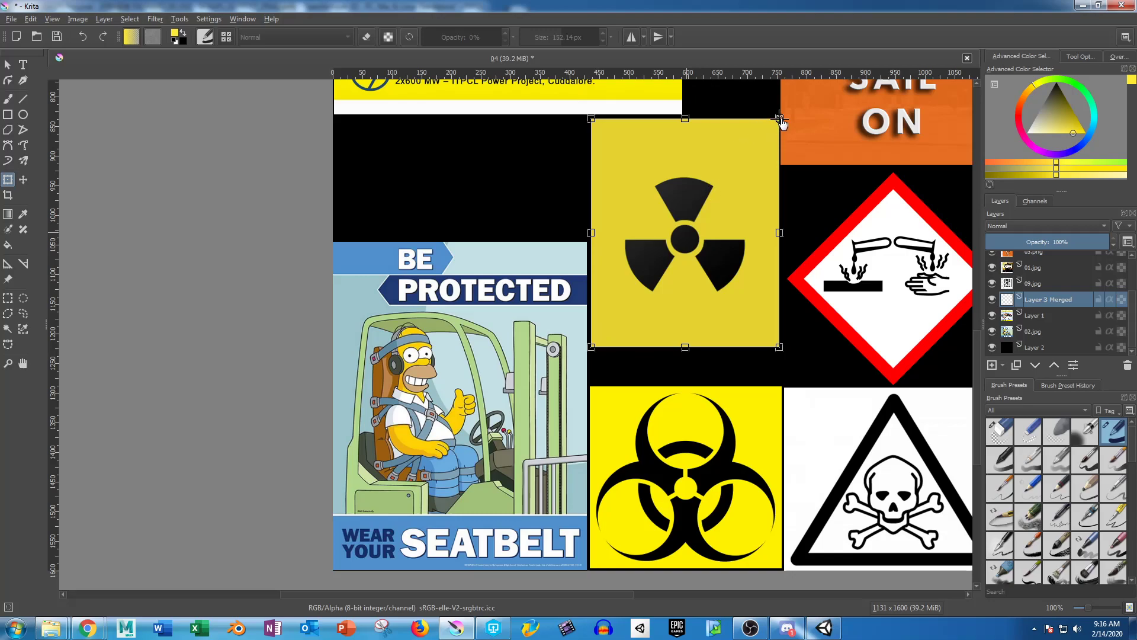
{"action": "left_click_drag", "start_coordinate": [590, 347], "coordinate": [587, 351]}
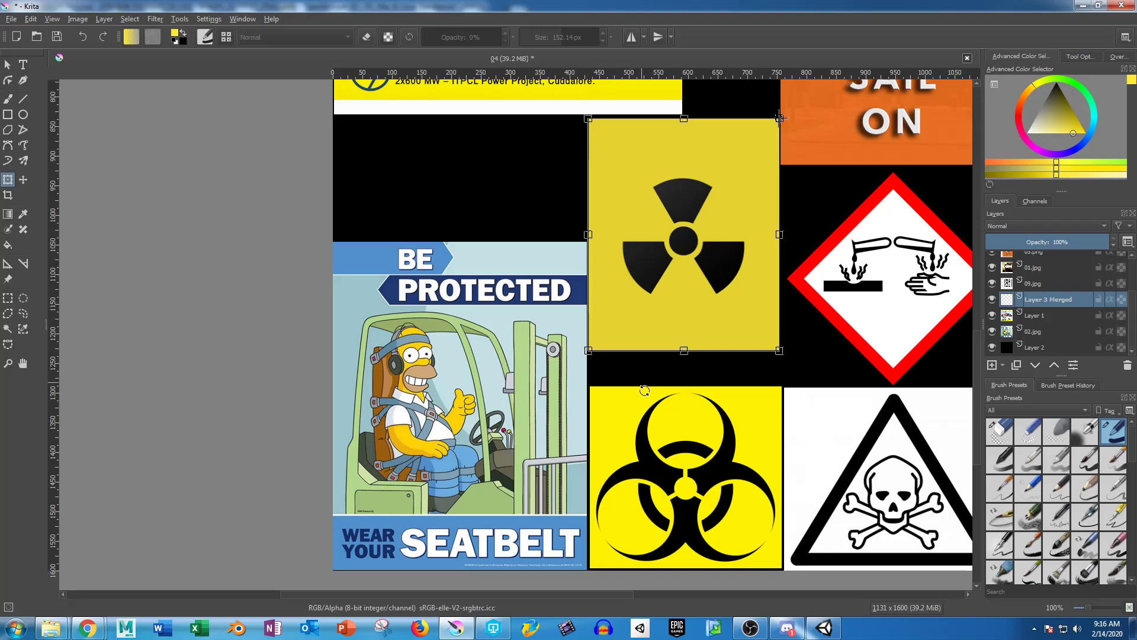
{"action": "key", "text": "Return"}
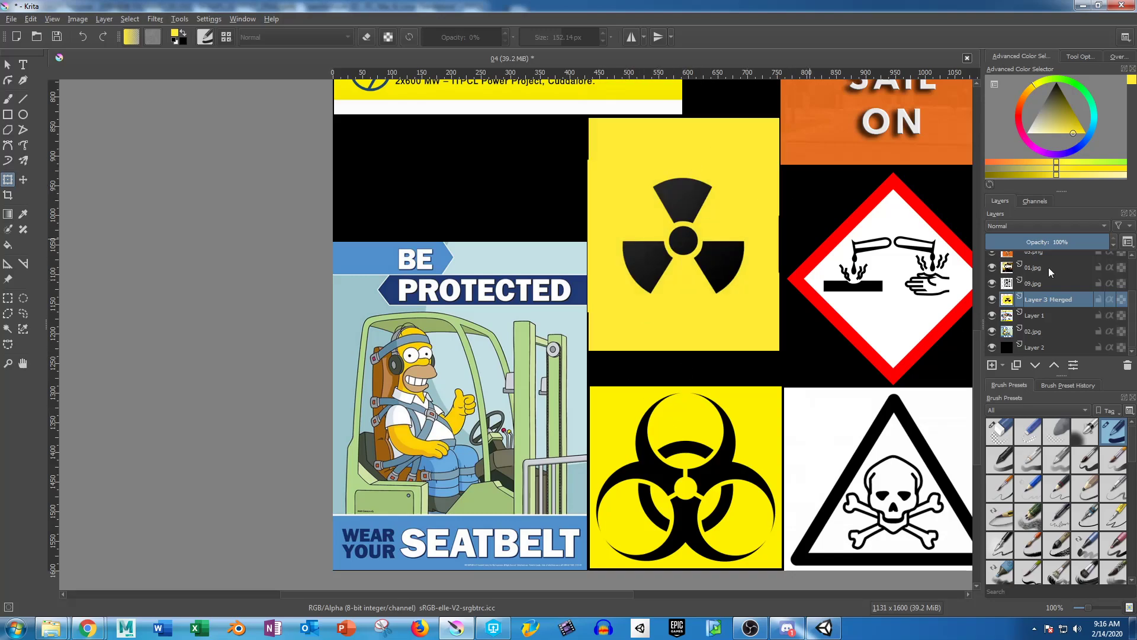
Try to delete a narrow vertical strip along the radiation sign's left edge on Layer 3 Merged.
{"action": "left_click", "coordinate": [8, 298]}
{"action": "left_click_drag", "start_coordinate": [556, 121], "coordinate": [587, 455]}
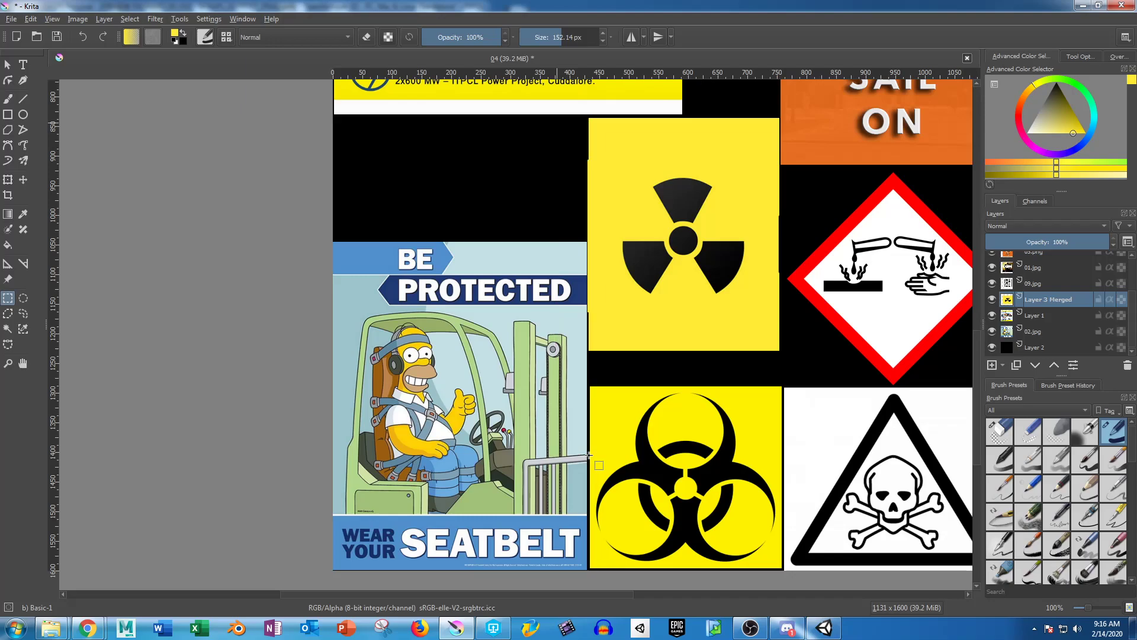
{"action": "key", "text": "Delete"}
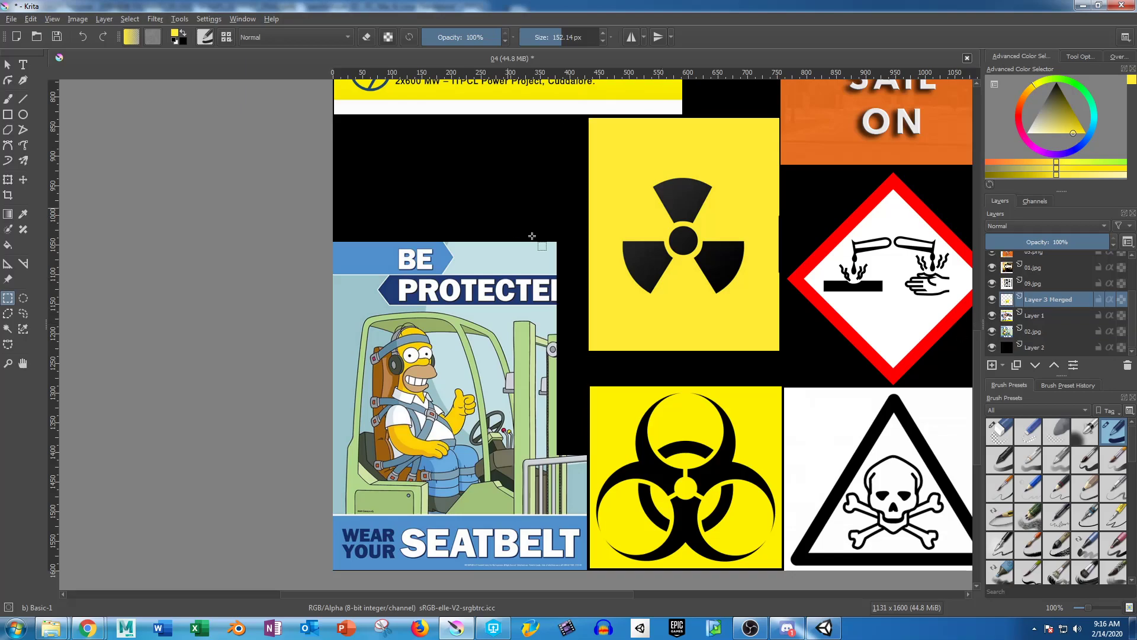
{"action": "key", "text": "ctrl+z"}
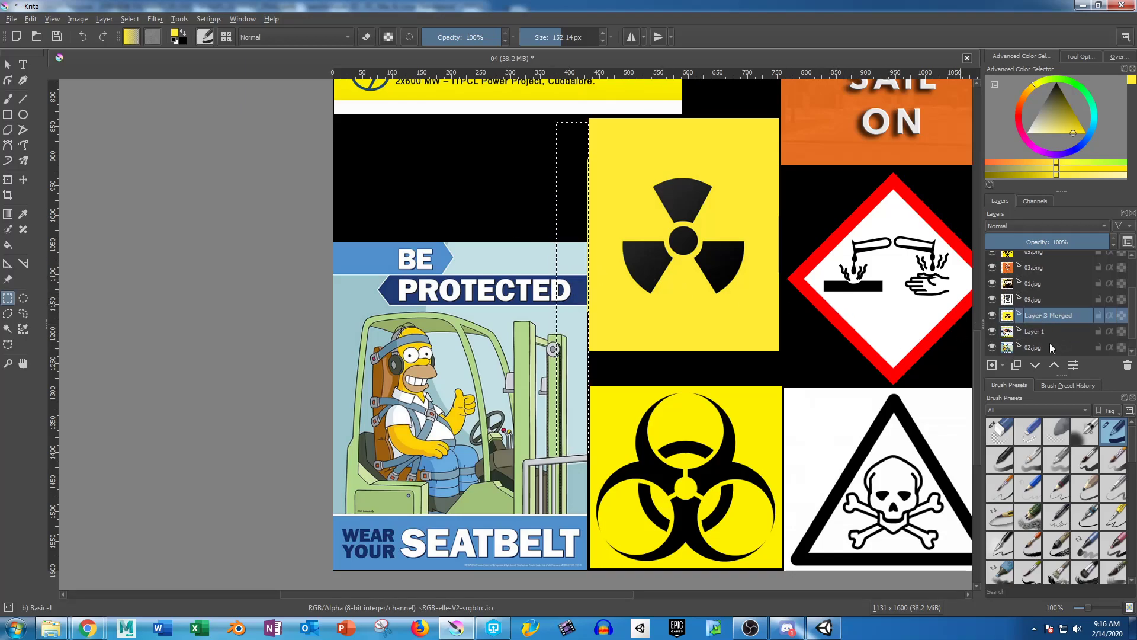
{"action": "left_click", "coordinate": [460, 186]}
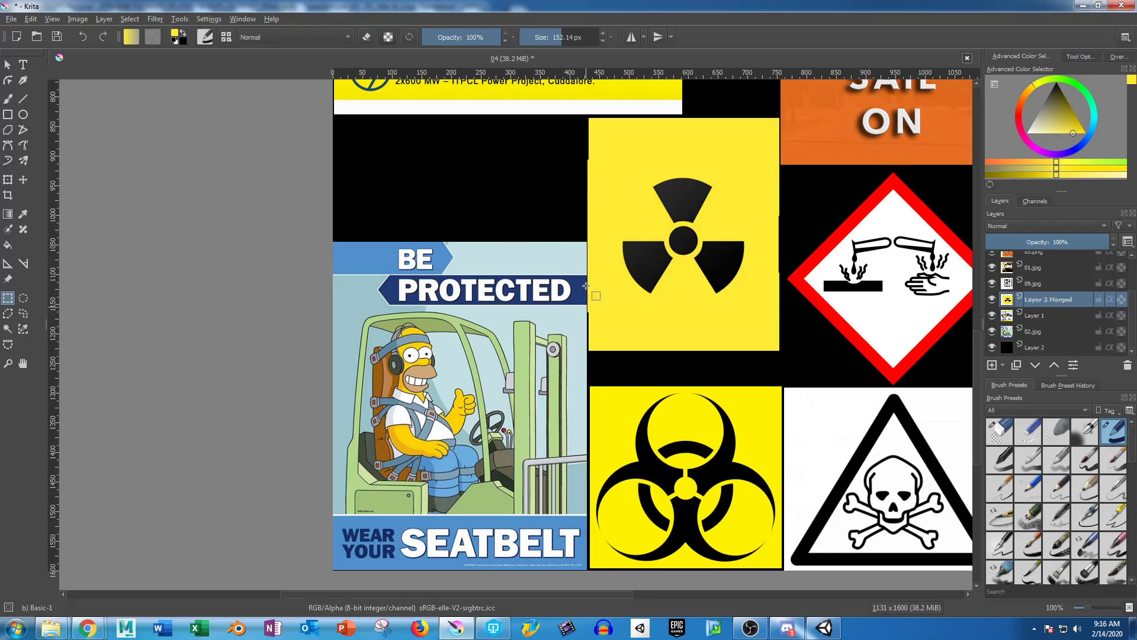
Sample the biohazard sign's yellow and add a new paint layer between 05.png and 03.png.
{"action": "scroll", "coordinate": [216, 209], "scroll_direction": "down", "scroll_amount": 3}
{"action": "left_click", "coordinate": [23, 214]}
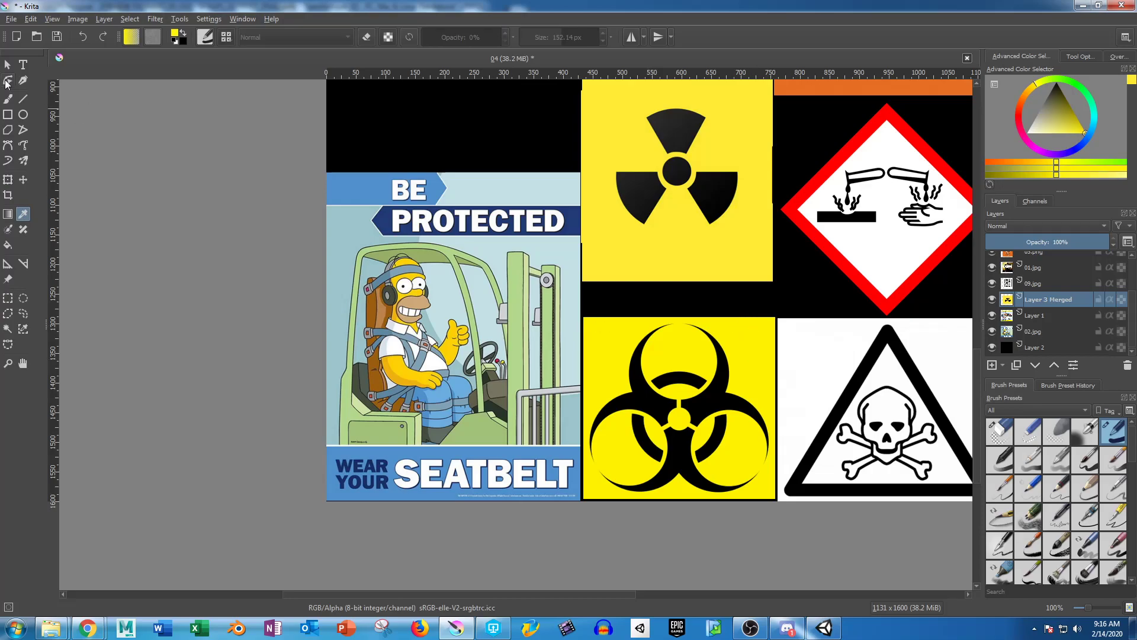
{"action": "left_click", "coordinate": [10, 100]}
{"action": "left_click", "coordinate": [992, 299]}
{"action": "left_click", "coordinate": [992, 299]}
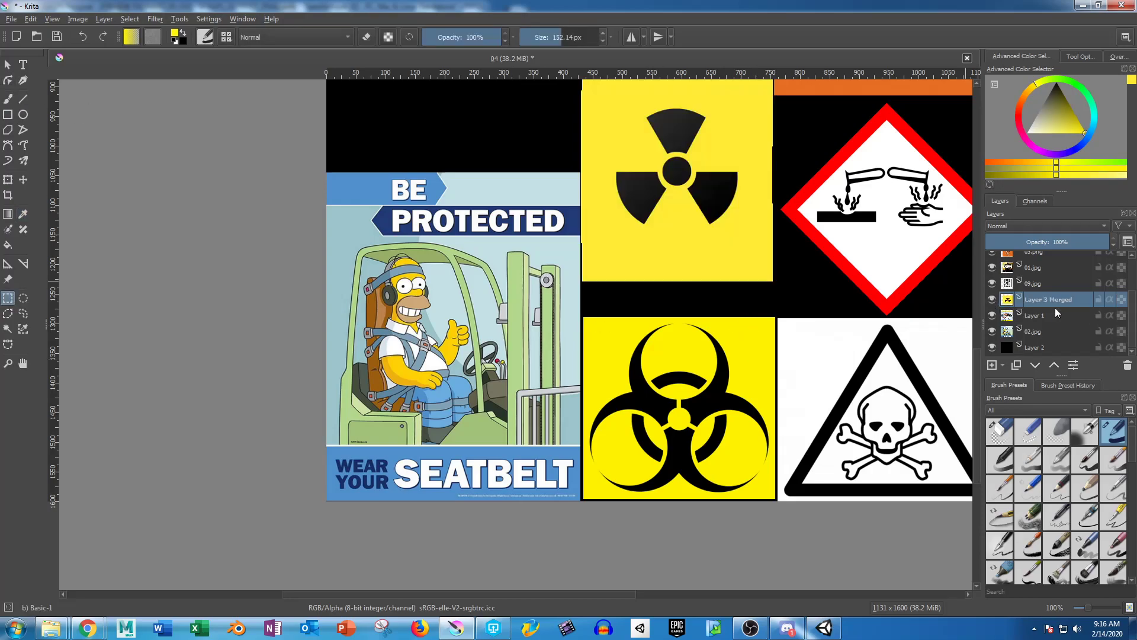
{"action": "scroll", "coordinate": [1058, 314], "scroll_direction": "up", "scroll_amount": 2}
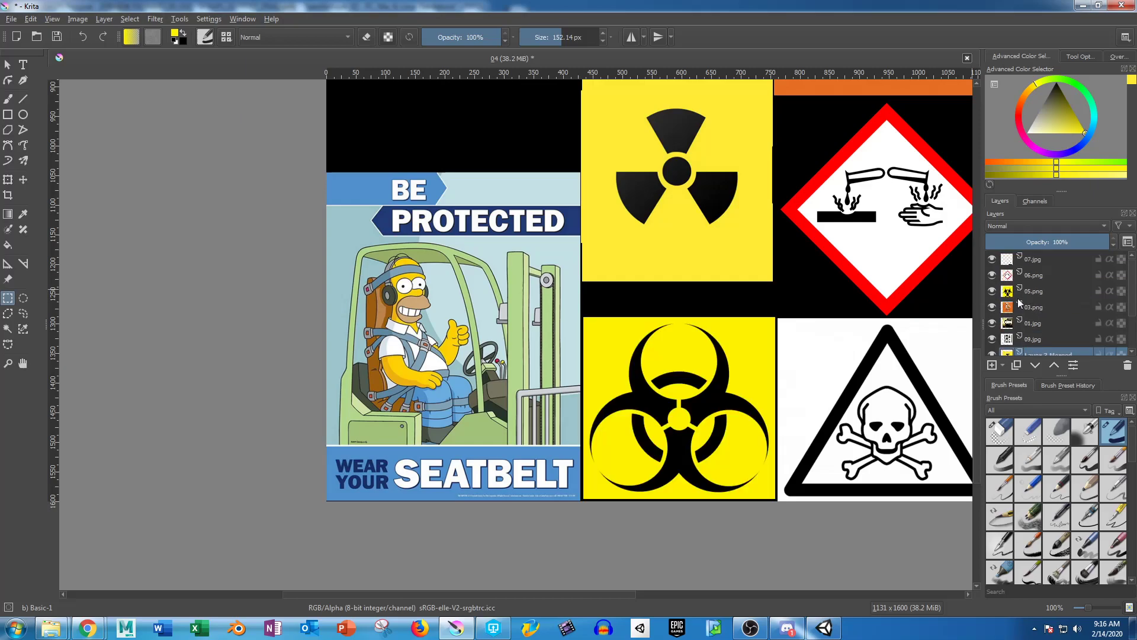
{"action": "left_click", "coordinate": [1045, 309]}
{"action": "left_click", "coordinate": [993, 367]}
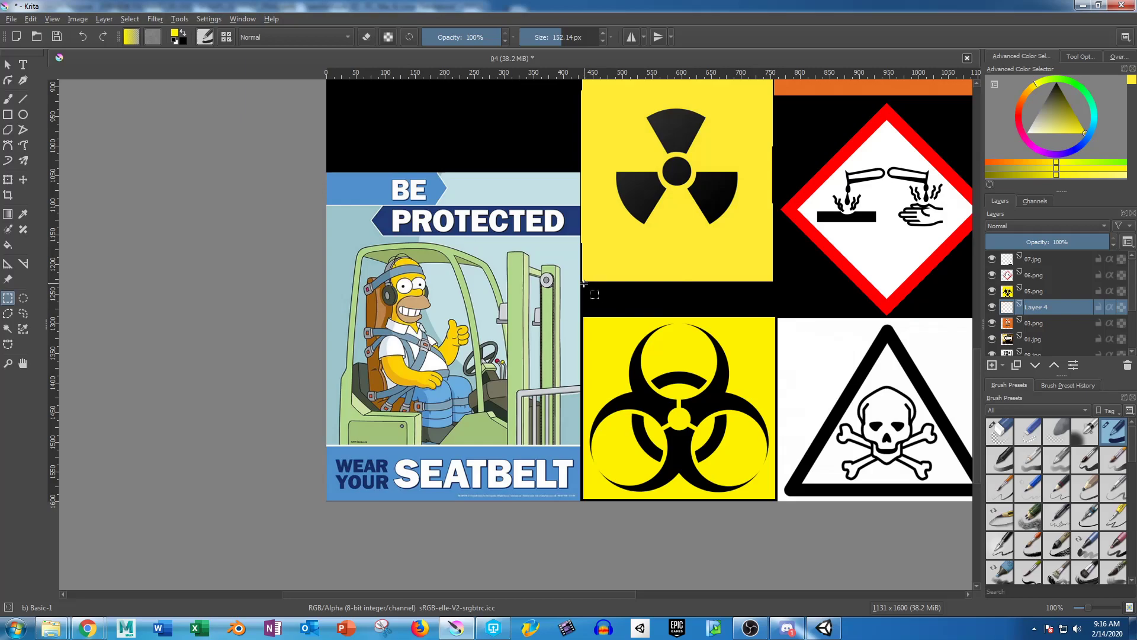
Select a rectangle covering the biohazard sign and the black gap above it, paint it yellow on Layer 4, and clear the selection.
{"action": "left_click_drag", "start_coordinate": [585, 284], "coordinate": [776, 389]}
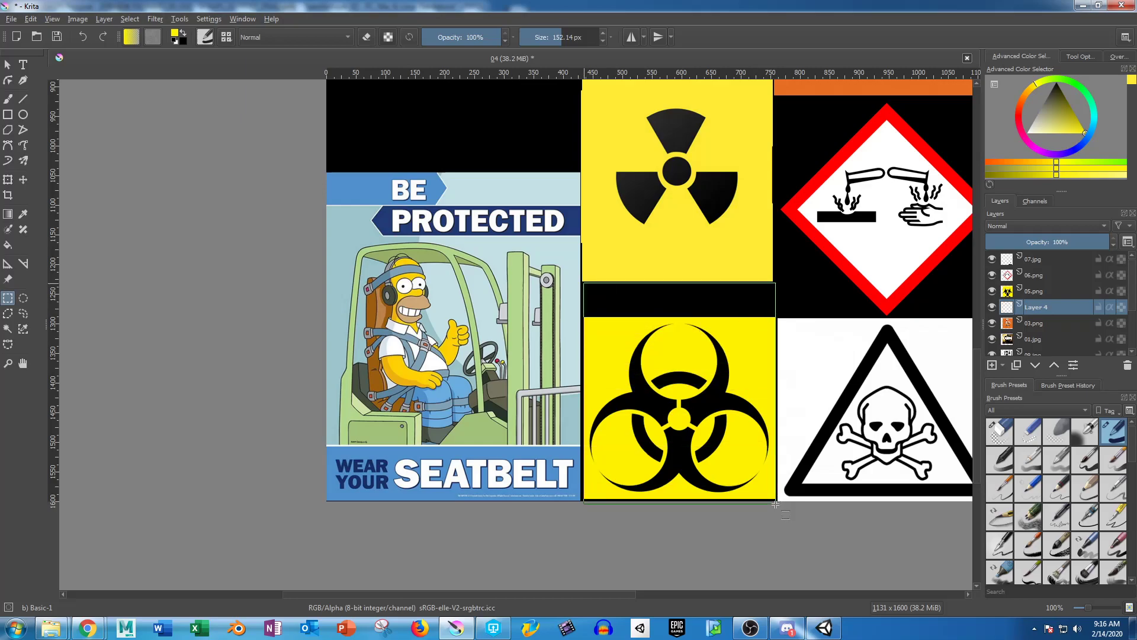
{"action": "left_click_drag", "start_coordinate": [775, 504], "coordinate": [775, 503]}
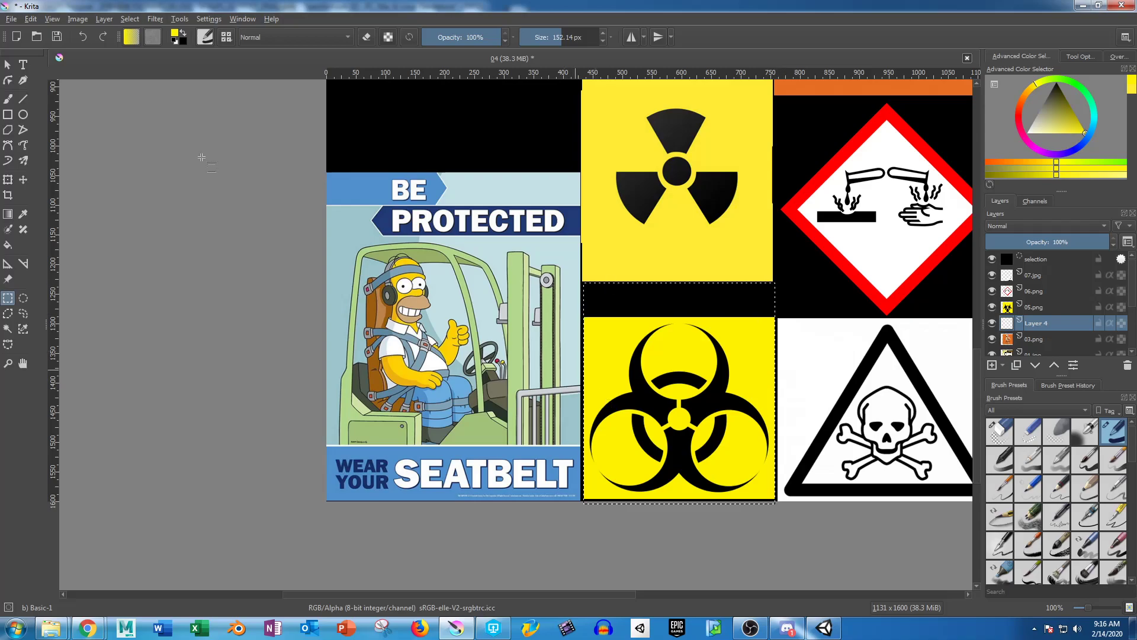
{"action": "left_click", "coordinate": [7, 99]}
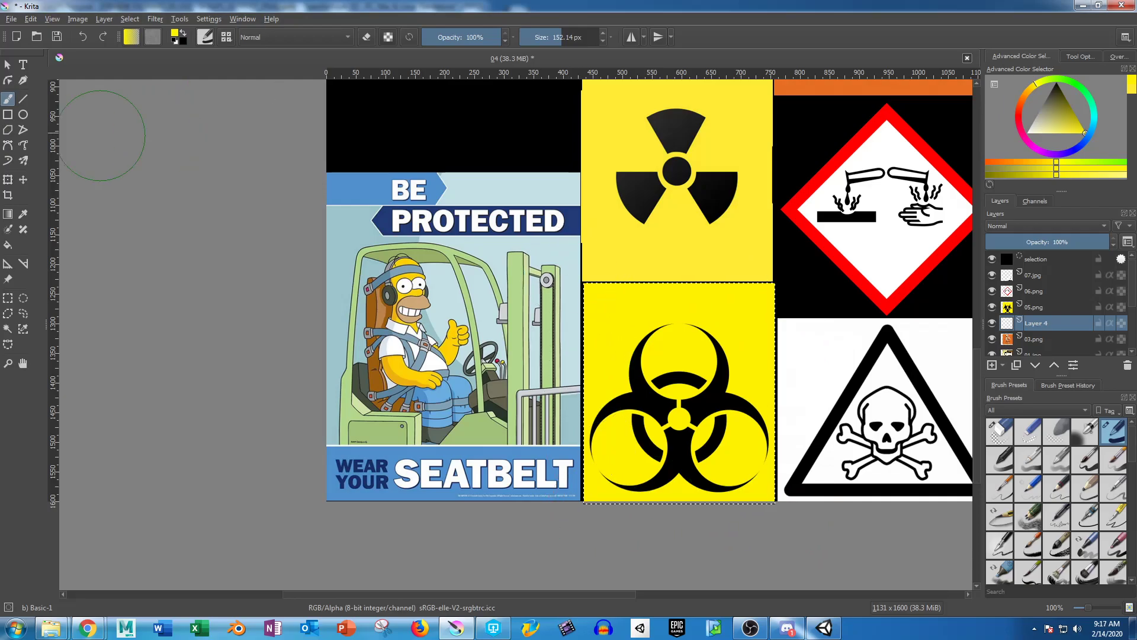
{"action": "key", "text": "ctrl+r"}
{"action": "left_click", "coordinate": [348, 159]}
Sample the white inside the corrosive sign and add a new paint layer directly above 05.png.
{"action": "scroll", "coordinate": [853, 335], "scroll_direction": "down", "scroll_amount": 5}
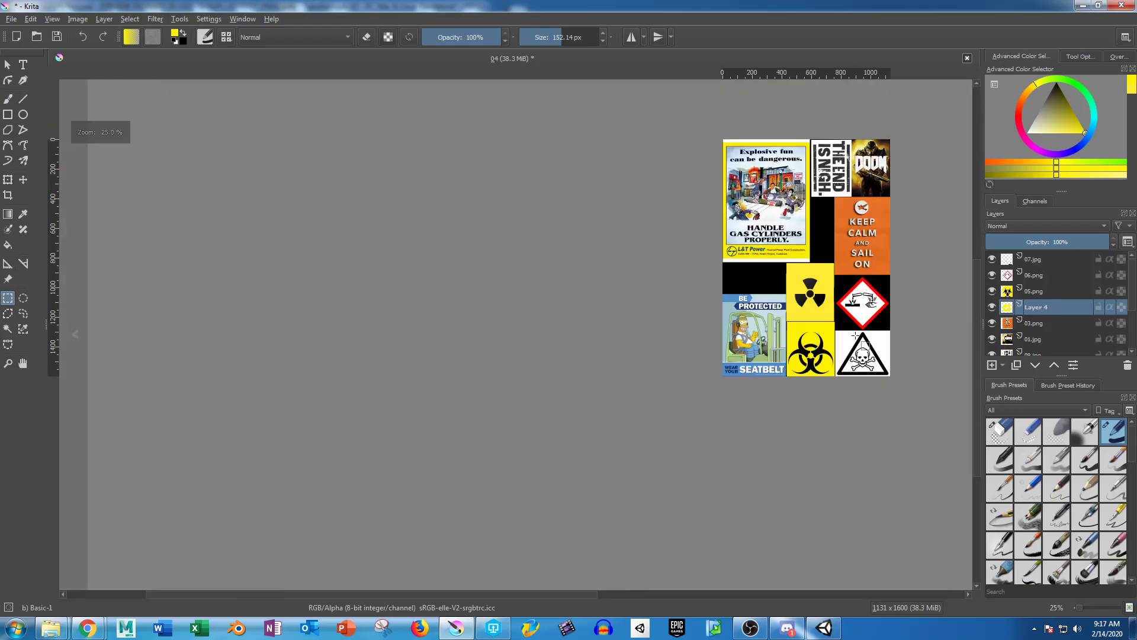
{"action": "middle_click_drag", "start_coordinate": [806, 306], "coordinate": [684, 322]}
{"action": "scroll", "coordinate": [683, 322], "scroll_direction": "up", "scroll_amount": 4}
{"action": "middle_click_drag", "start_coordinate": [780, 322], "coordinate": [693, 350]}
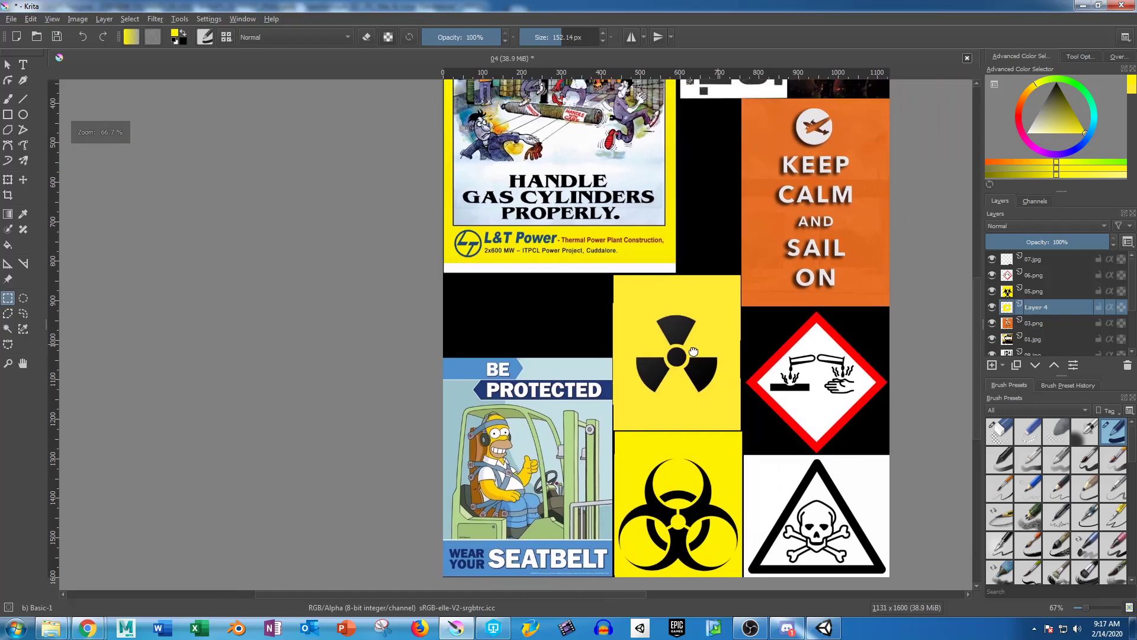
{"action": "middle_click_drag", "start_coordinate": [783, 342], "coordinate": [753, 276]}
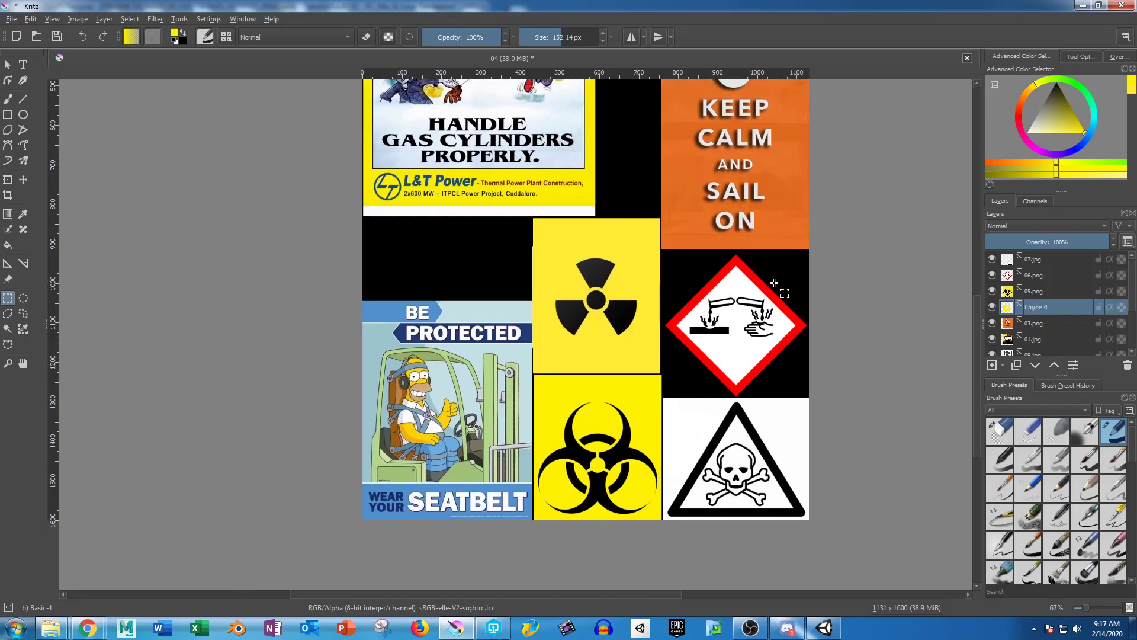
{"action": "scroll", "coordinate": [741, 281], "scroll_direction": "up", "scroll_amount": 1}
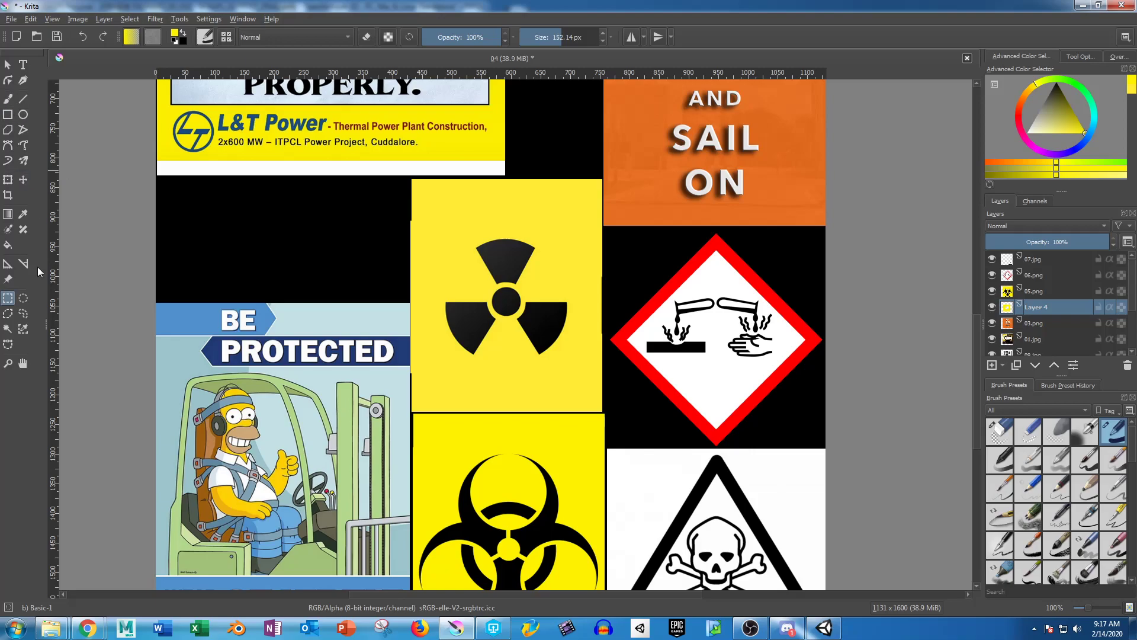
{"action": "left_click", "coordinate": [23, 214]}
{"action": "left_click", "coordinate": [723, 373]}
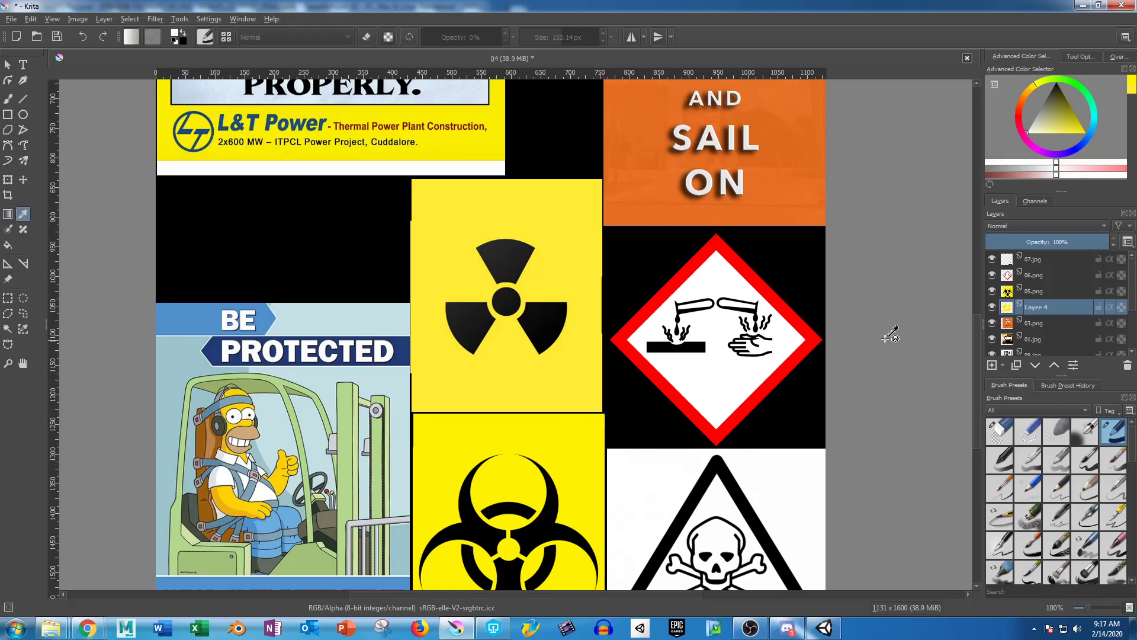
{"action": "left_click", "coordinate": [1030, 291]}
{"action": "left_click", "coordinate": [991, 365]}
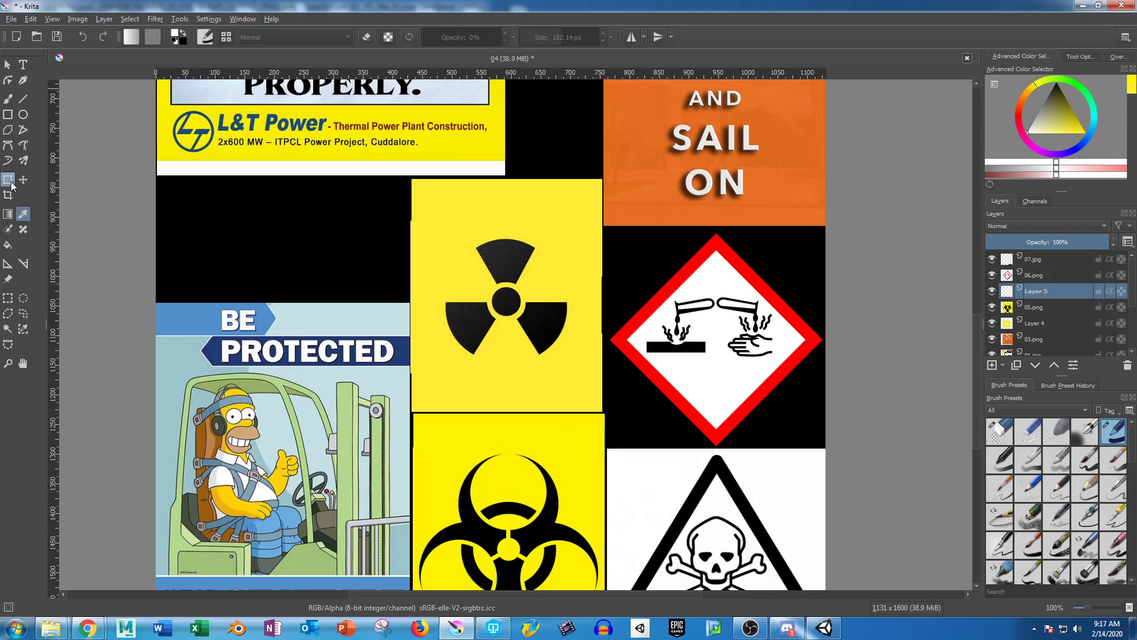
Select a square around the corrosive sign, paint it white on Layer 5 with the 152.14 px brush, and clear the selection.
{"action": "left_click", "coordinate": [8, 298]}
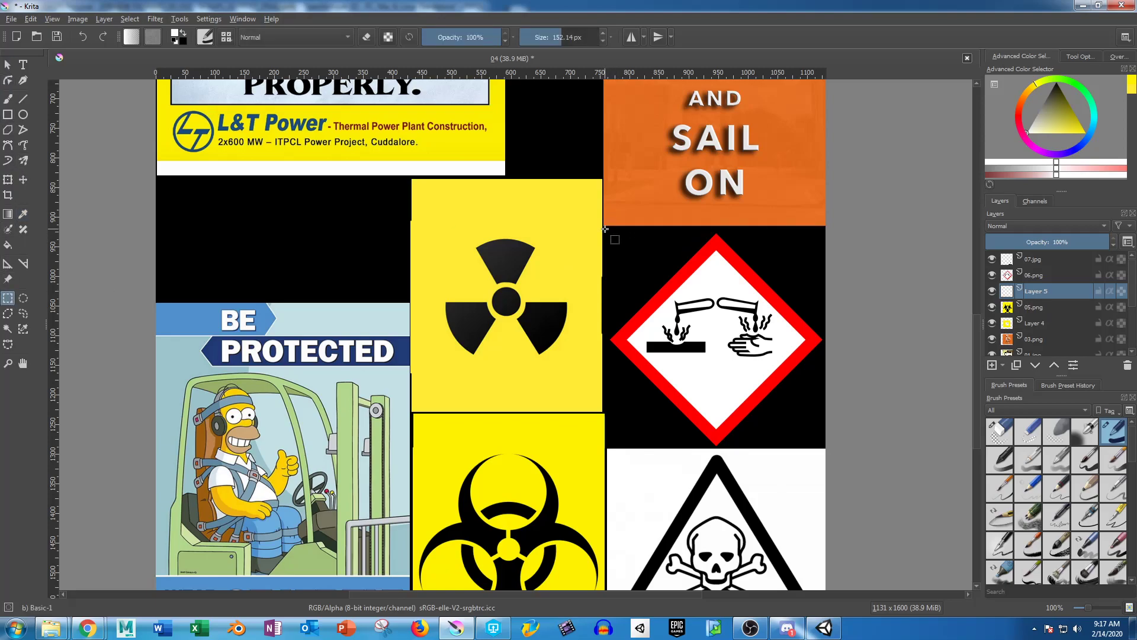
{"action": "left_click_drag", "start_coordinate": [605, 227], "coordinate": [826, 446]}
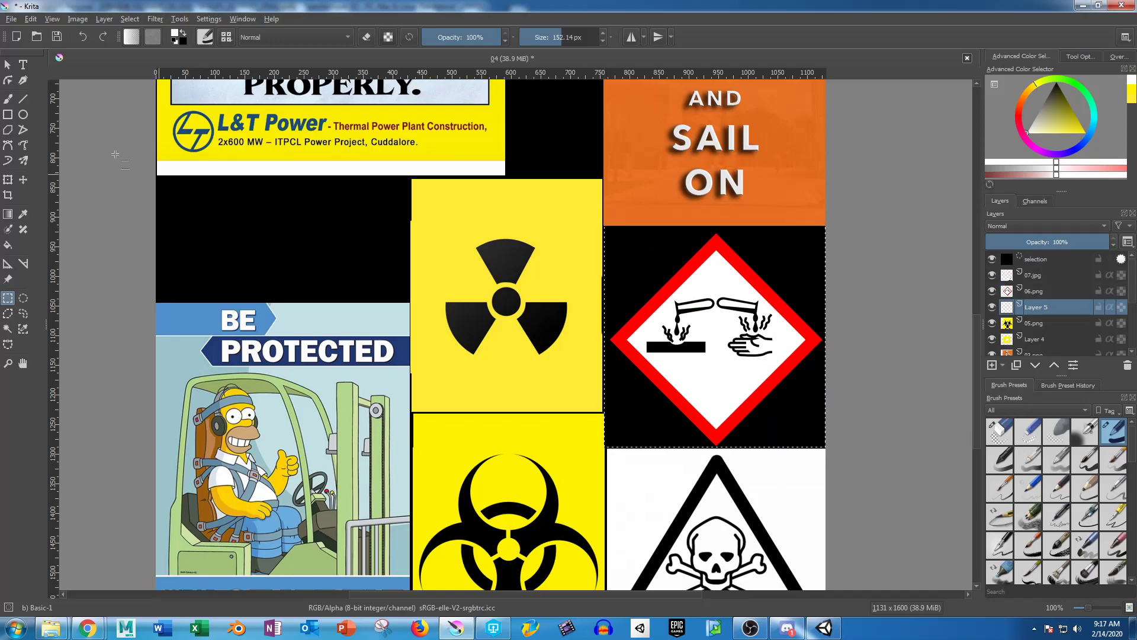
{"action": "left_click", "coordinate": [8, 99]}
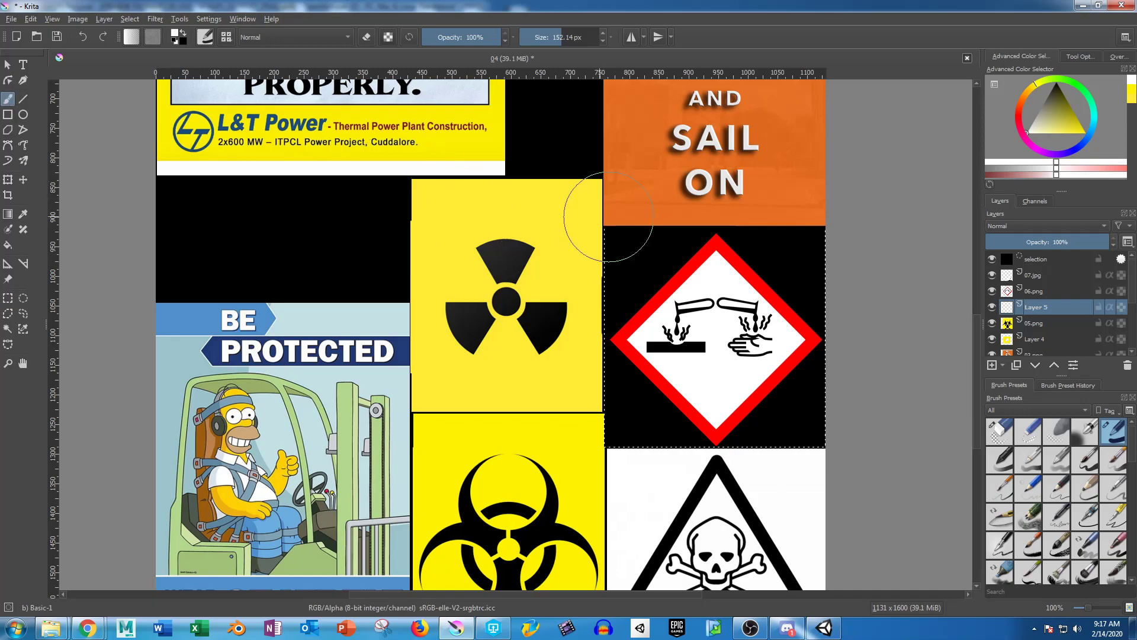
{"action": "mouse_move", "coordinate": [612, 226]}
{"action": "left_mouse_down"}
{"action": "mouse_move", "coordinate": [919, 254]}
{"action": "mouse_move", "coordinate": [563, 314]}
{"action": "mouse_move", "coordinate": [928, 364]}
{"action": "mouse_move", "coordinate": [831, 406]}
{"action": "mouse_move", "coordinate": [530, 420]}
{"action": "left_mouse_up"}
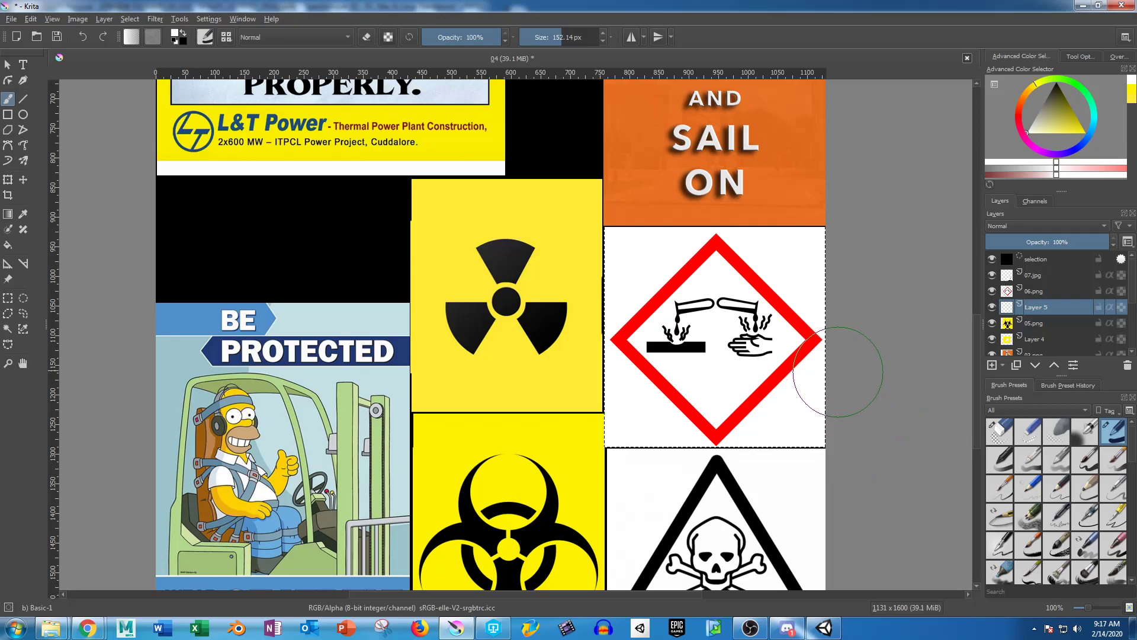
{"action": "scroll", "coordinate": [827, 313], "scroll_direction": "down", "scroll_amount": 2}
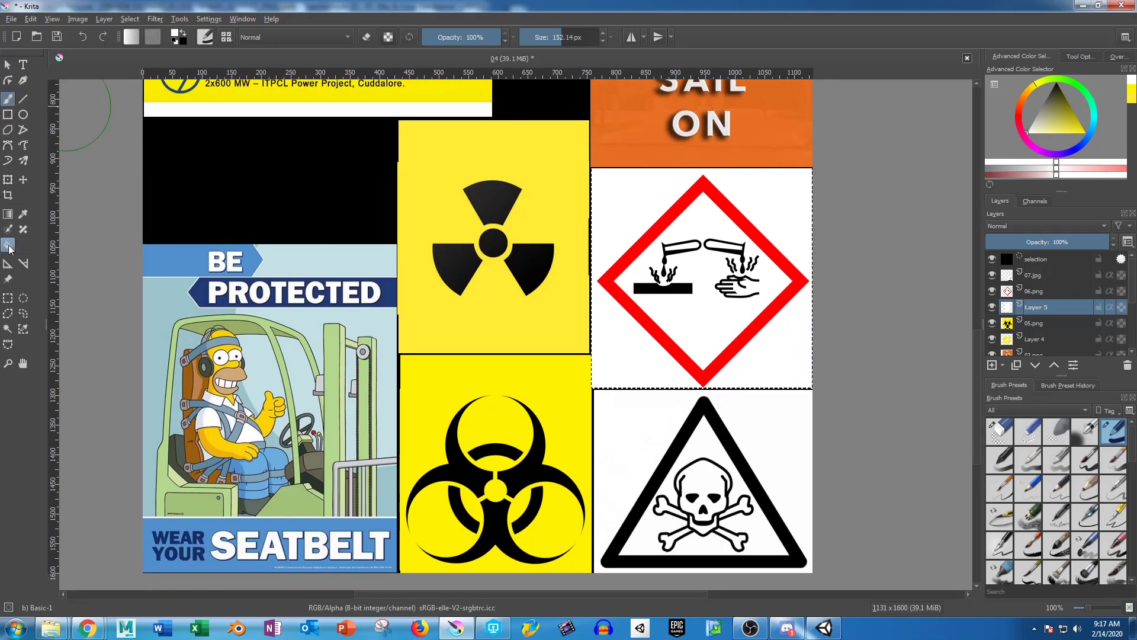
{"action": "left_click", "coordinate": [8, 298]}
{"action": "left_click", "coordinate": [290, 197]}
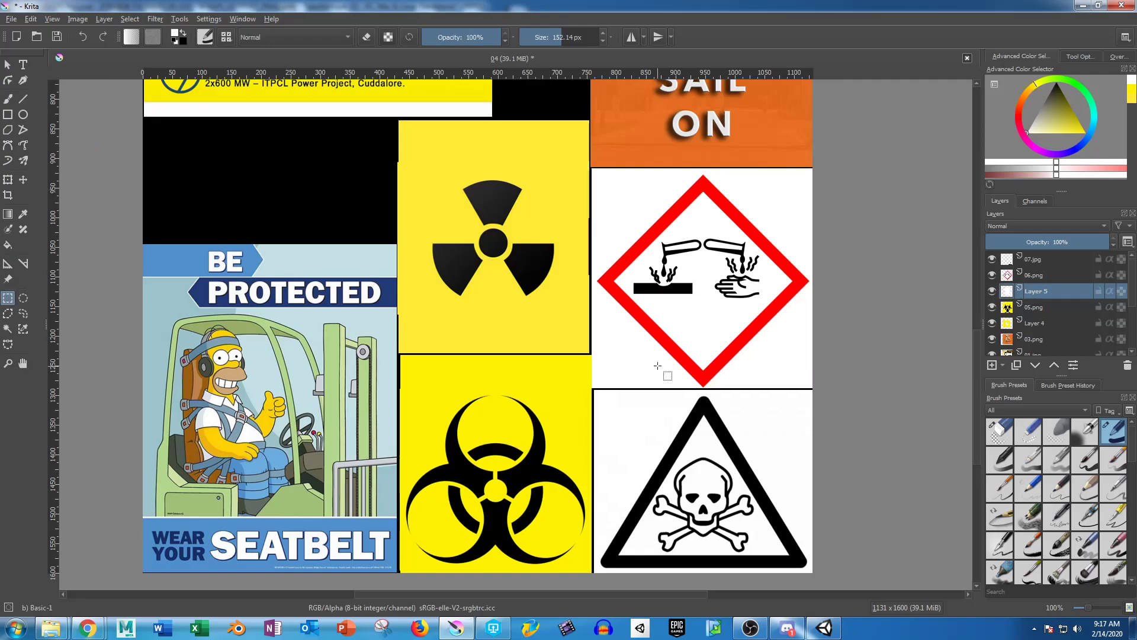
Save the sheet as a PNG image named Poster in the mTut folder, keeping the default PNG export options.
{"action": "middle_click_drag", "start_coordinate": [506, 176], "coordinate": [630, 418]}
{"action": "scroll", "coordinate": [629, 417], "scroll_direction": "down", "scroll_amount": 2}
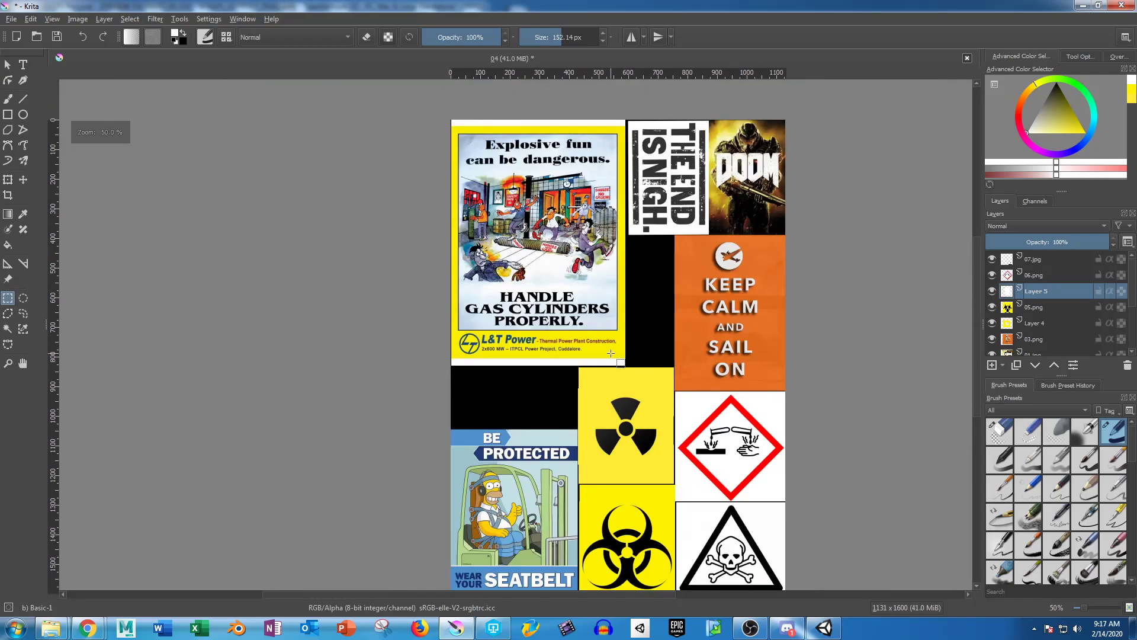
{"action": "key", "text": "ctrl+shift+s"}
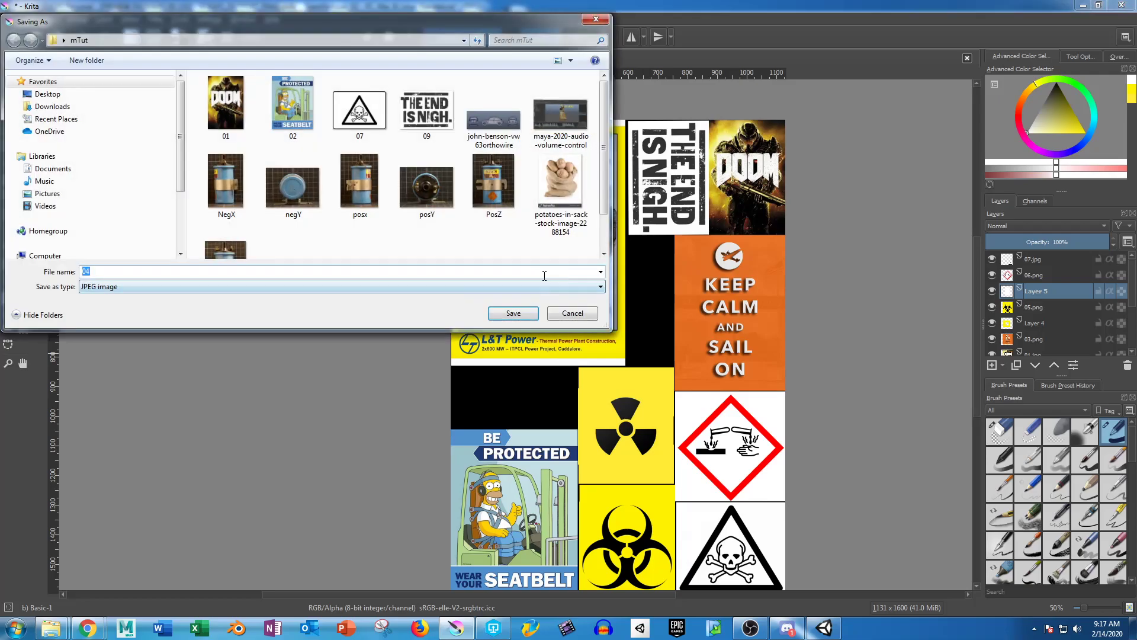
{"action": "left_click", "coordinate": [204, 287]}
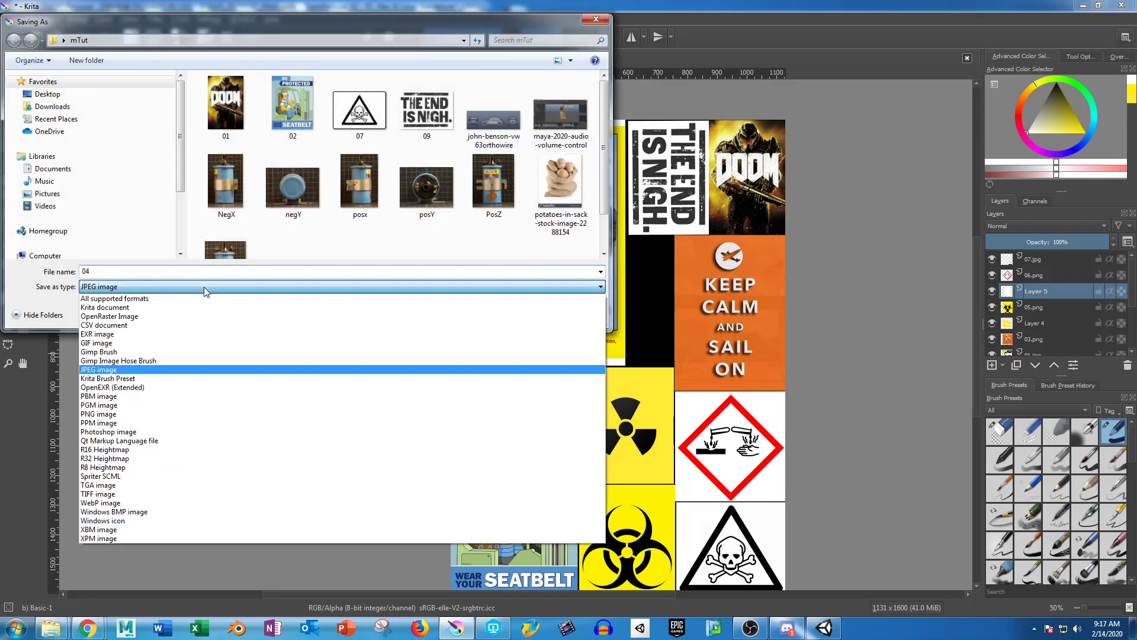
{"action": "left_click", "coordinate": [172, 413]}
{"action": "left_click", "coordinate": [117, 271]}
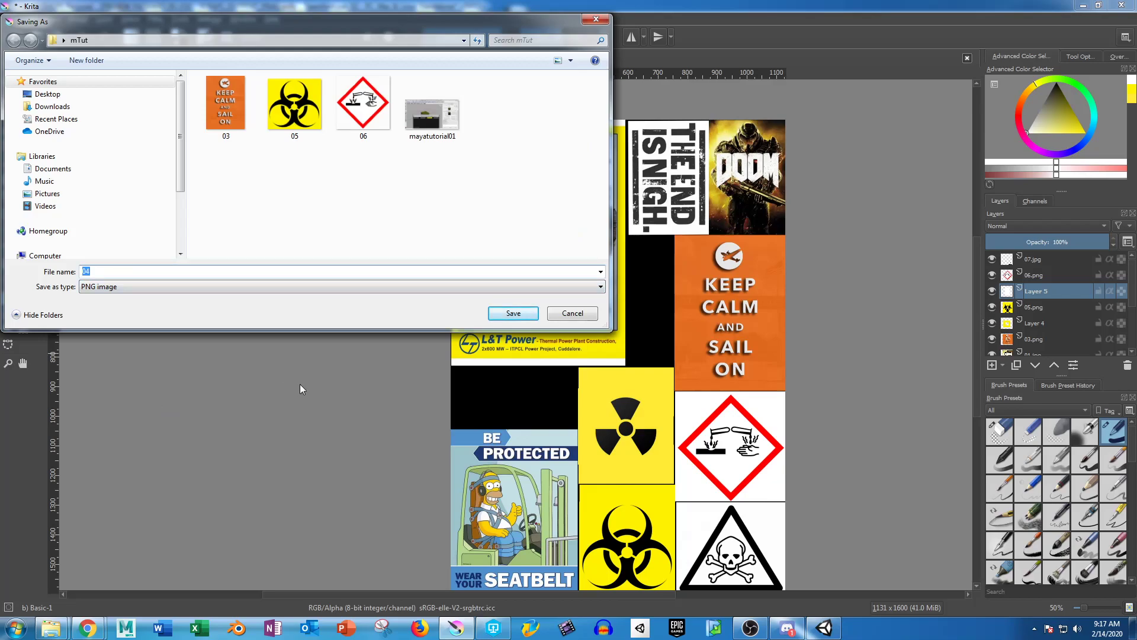
{"action": "type", "text": "Poster"}
{"action": "key", "text": "Return"}
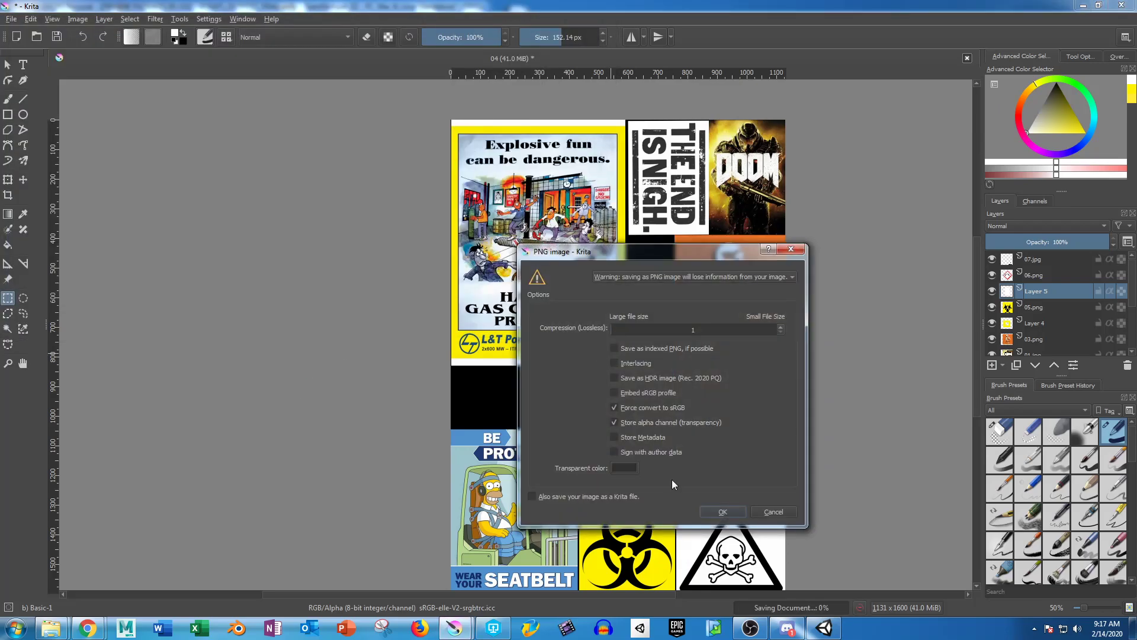
{"action": "left_click", "coordinate": [732, 510]}
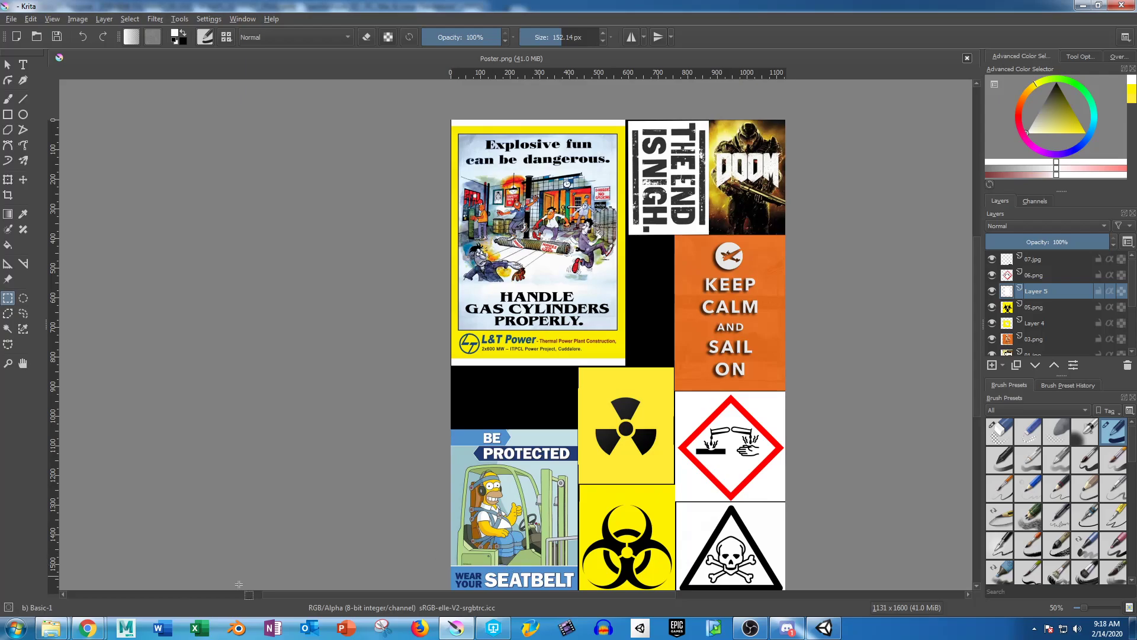
Switch to Windows Explorer, bring up the mTut folder, and select the exported Poster image.
{"action": "left_click", "coordinate": [51, 628]}
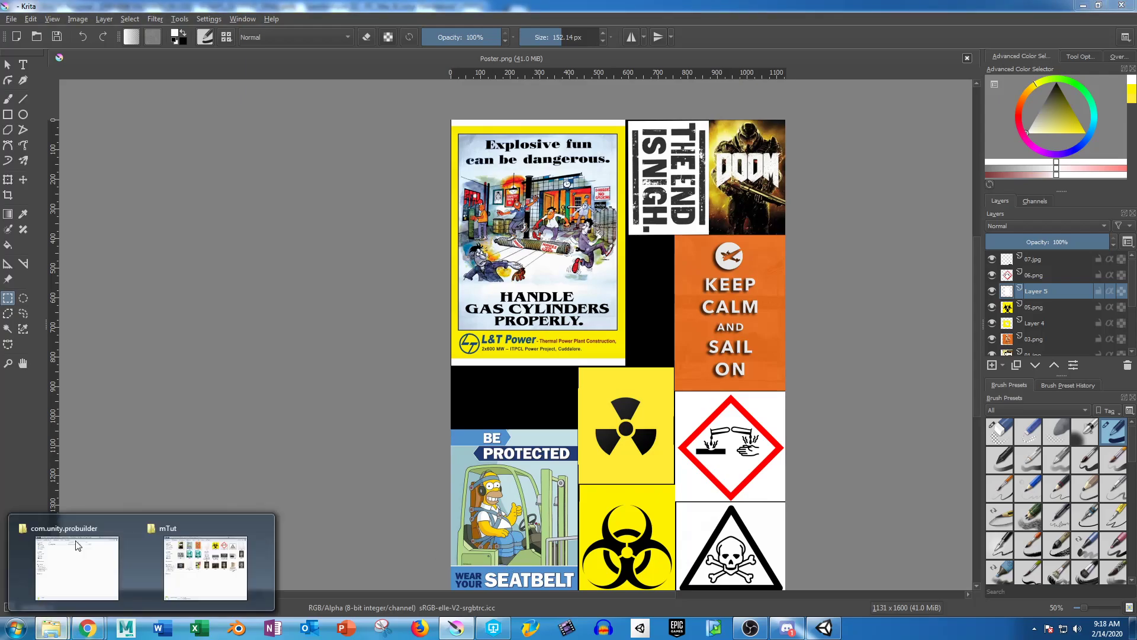
{"action": "left_click", "coordinate": [215, 564]}
{"action": "left_click_drag", "start_coordinate": [303, 109], "coordinate": [811, 75]}
{"action": "left_click", "coordinate": [823, 393]}
{"action": "left_click", "coordinate": [593, 308]}
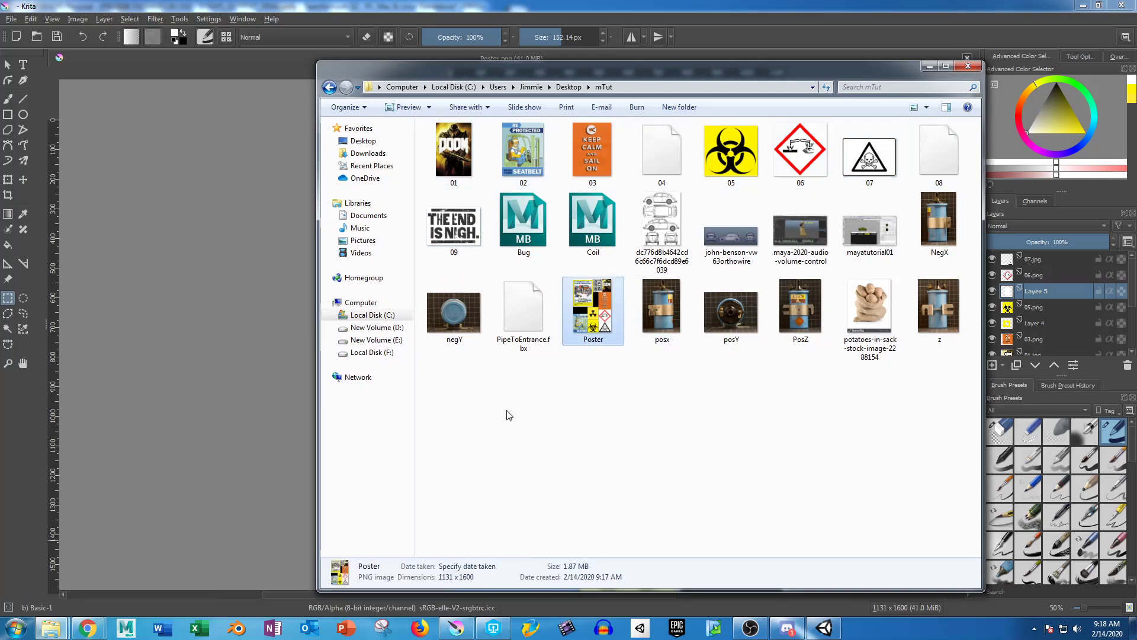
In the other Explorer window, browse from TeamFeldspar_02 through Assets and JLW_Level to the BetaMats folder.
{"action": "left_click", "coordinate": [50, 628]}
{"action": "left_click", "coordinate": [75, 554]}
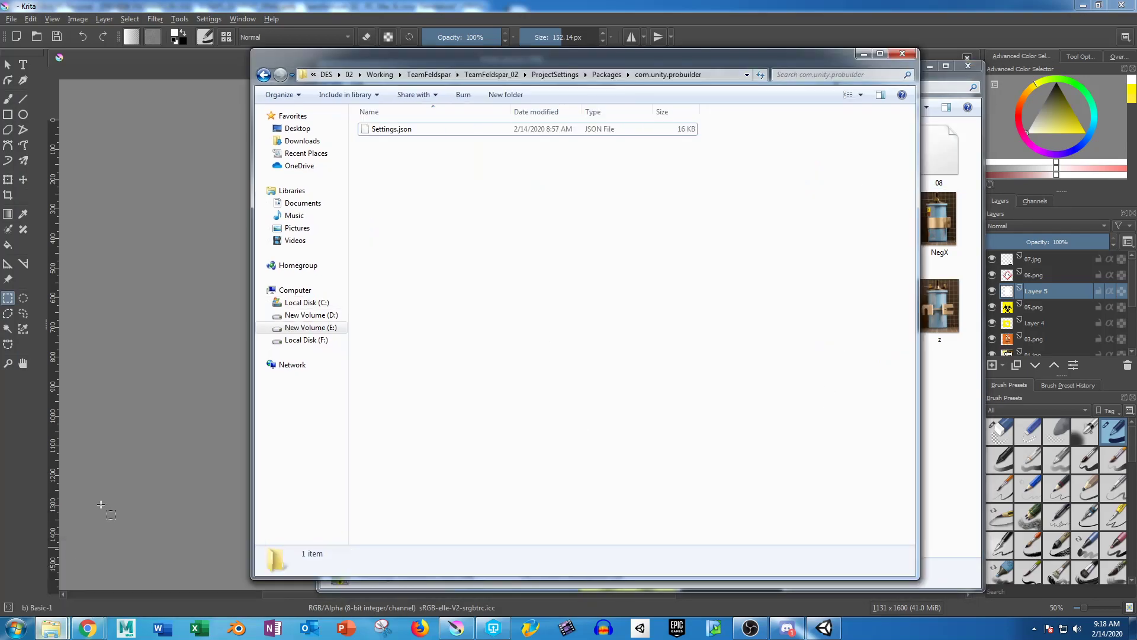
{"action": "left_click", "coordinate": [487, 74]}
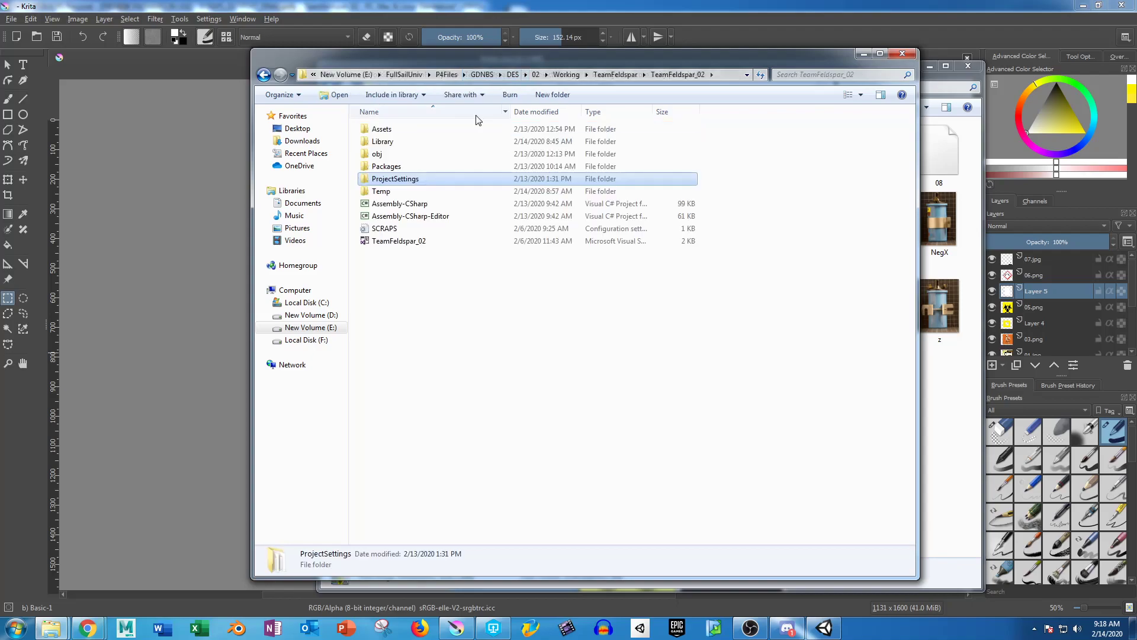
{"action": "double_click", "coordinate": [382, 128]}
{"action": "left_click", "coordinate": [396, 179]}
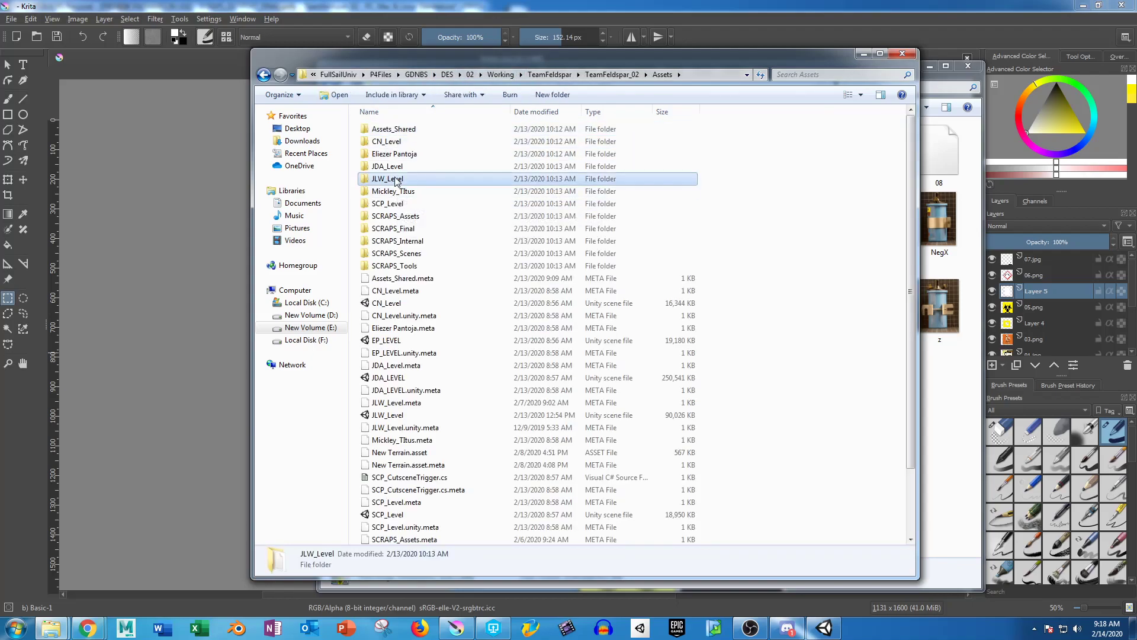
{"action": "double_click", "coordinate": [396, 179]}
{"action": "double_click", "coordinate": [408, 129]}
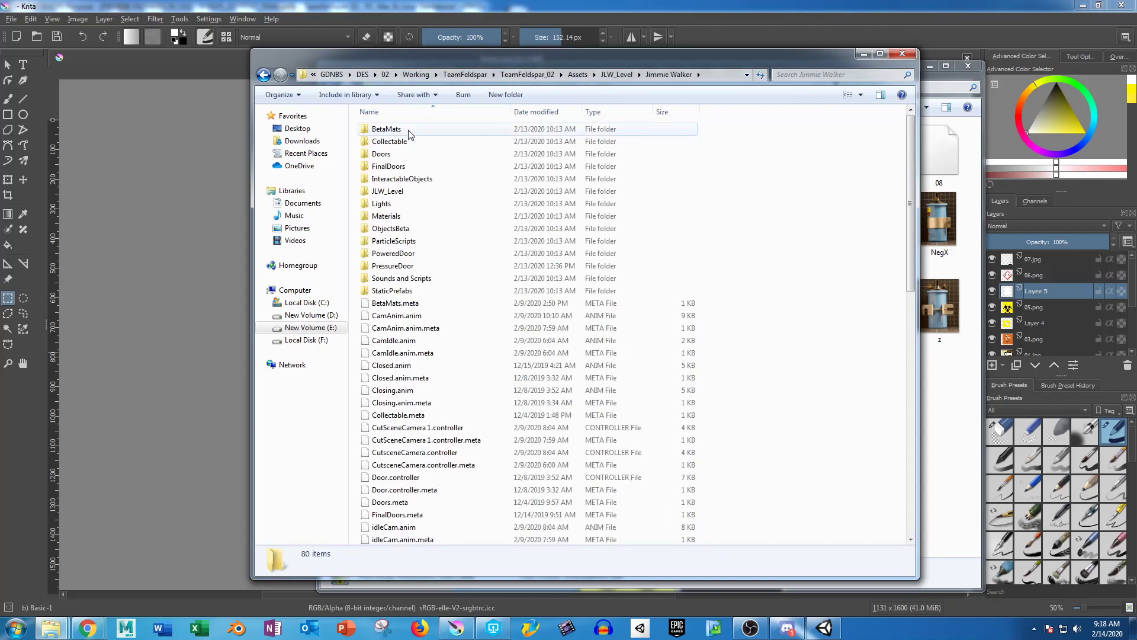
{"action": "double_click", "coordinate": [386, 129]}
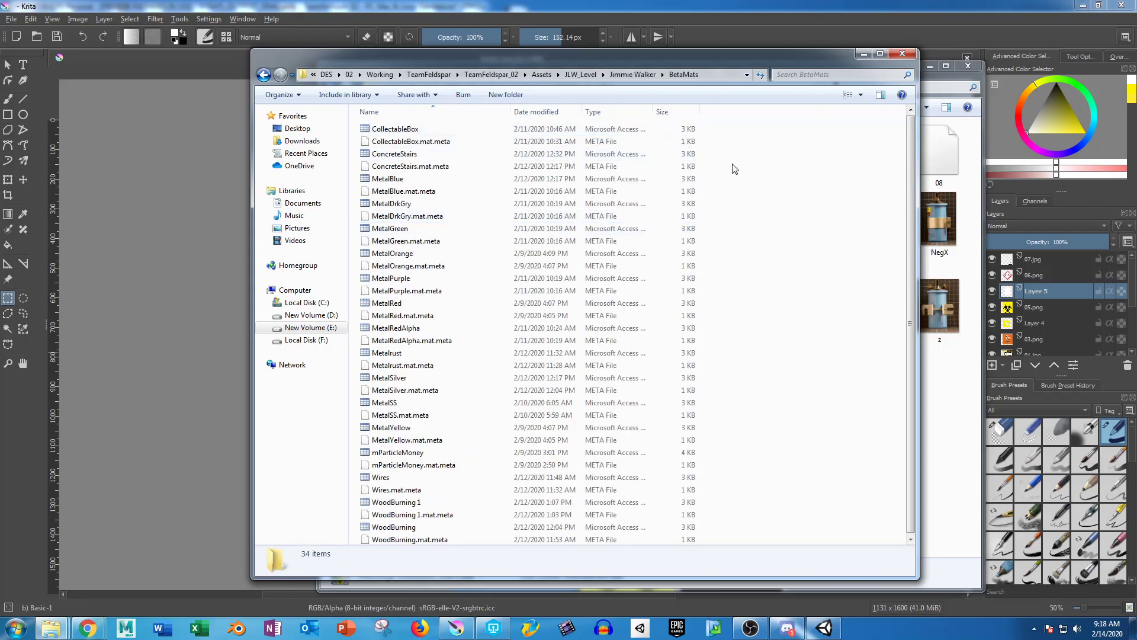
Create a folder named Textures inside BetaMats and open it.
{"action": "right_click", "coordinate": [745, 162]}
{"action": "mouse_move", "coordinate": [802, 323]}
{"action": "left_click", "coordinate": [953, 322]}
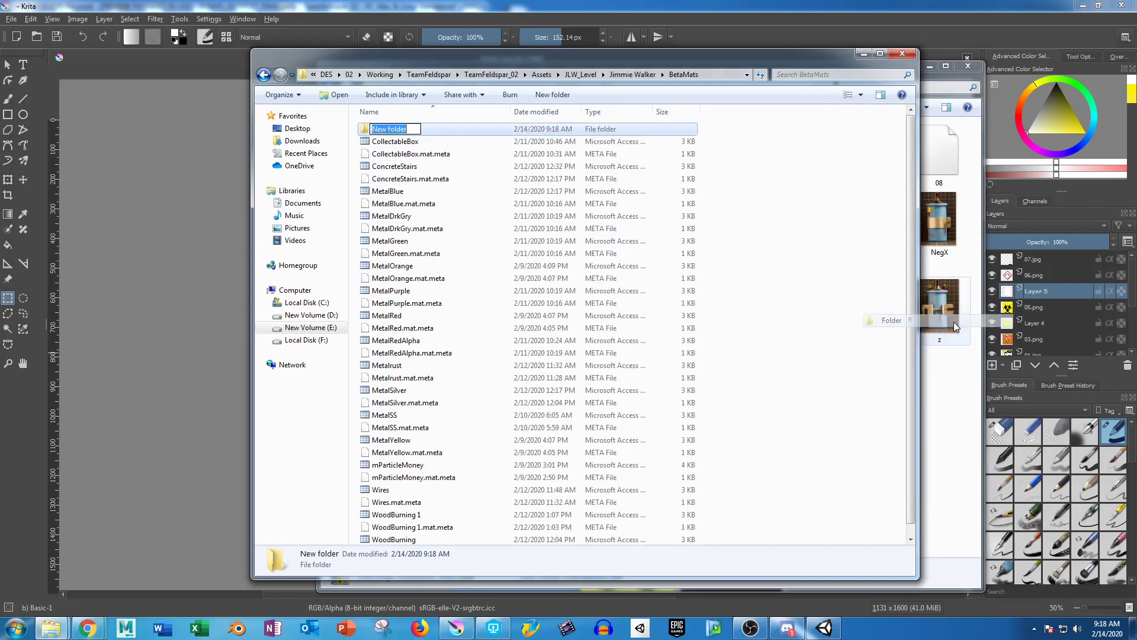
{"action": "type", "text": "Textures"}
{"action": "key", "text": "Return"}
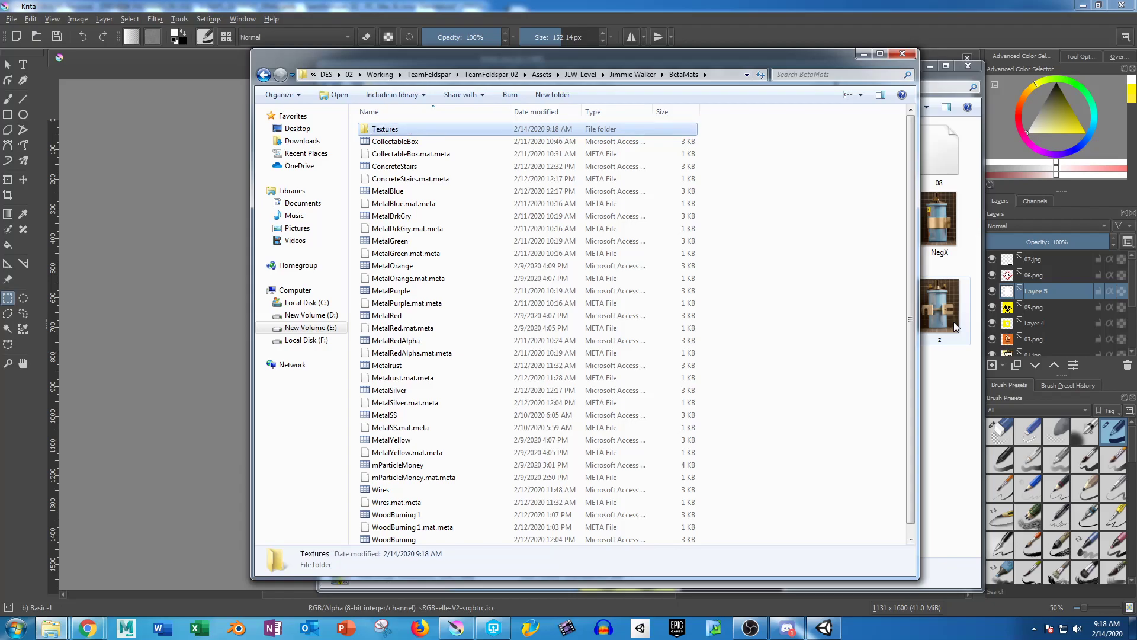
{"action": "double_click", "coordinate": [402, 130]}
Copy the Poster image from mTut into the new Textures folder.
{"action": "left_click_drag", "start_coordinate": [523, 59], "coordinate": [0, 59]}
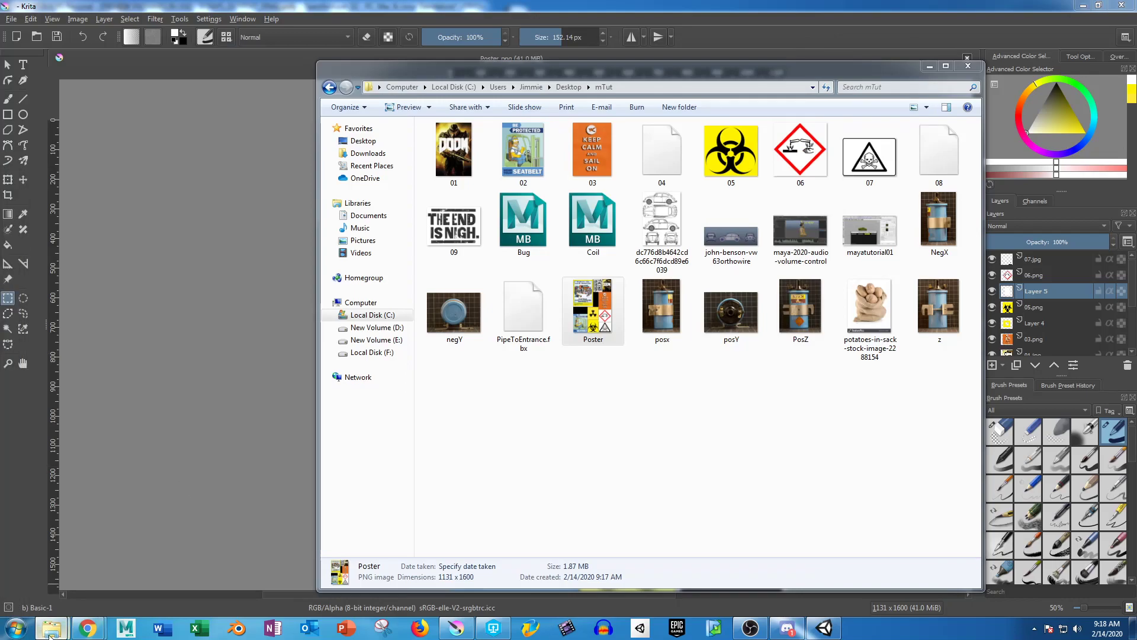
{"action": "left_click", "coordinate": [573, 457]}
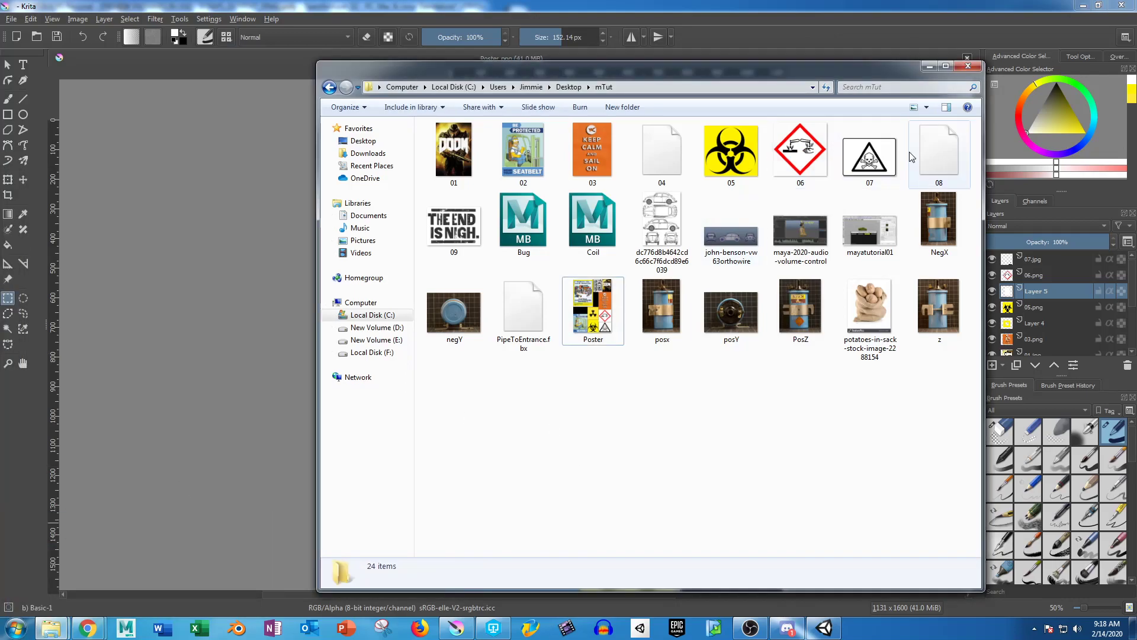
{"action": "left_click", "coordinate": [594, 323]}
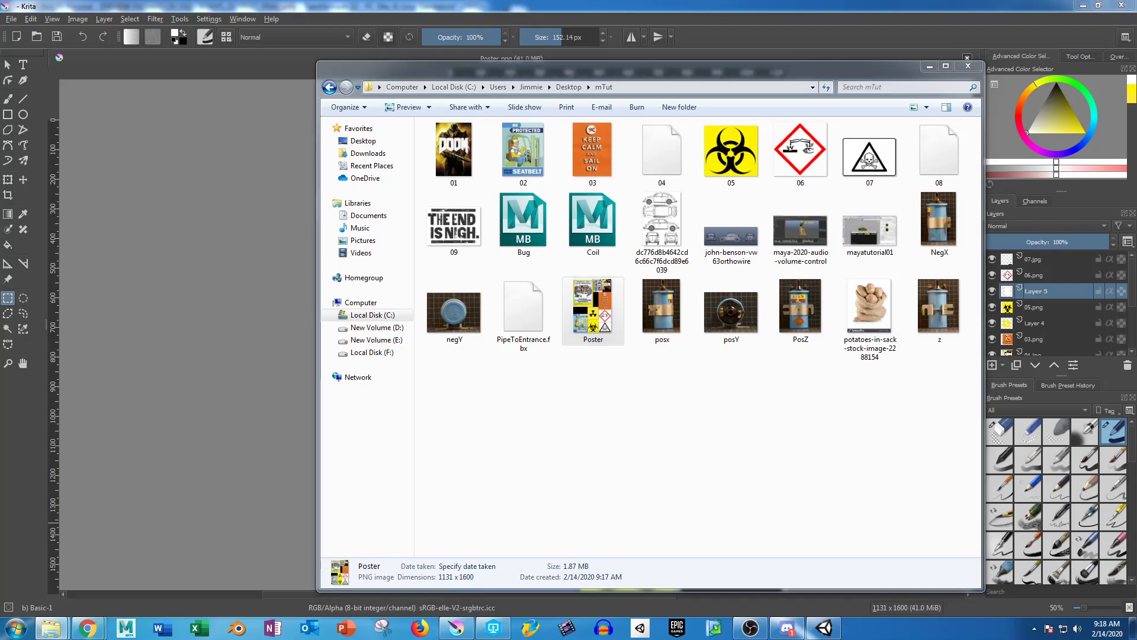
{"action": "key", "text": "ctrl+v"}
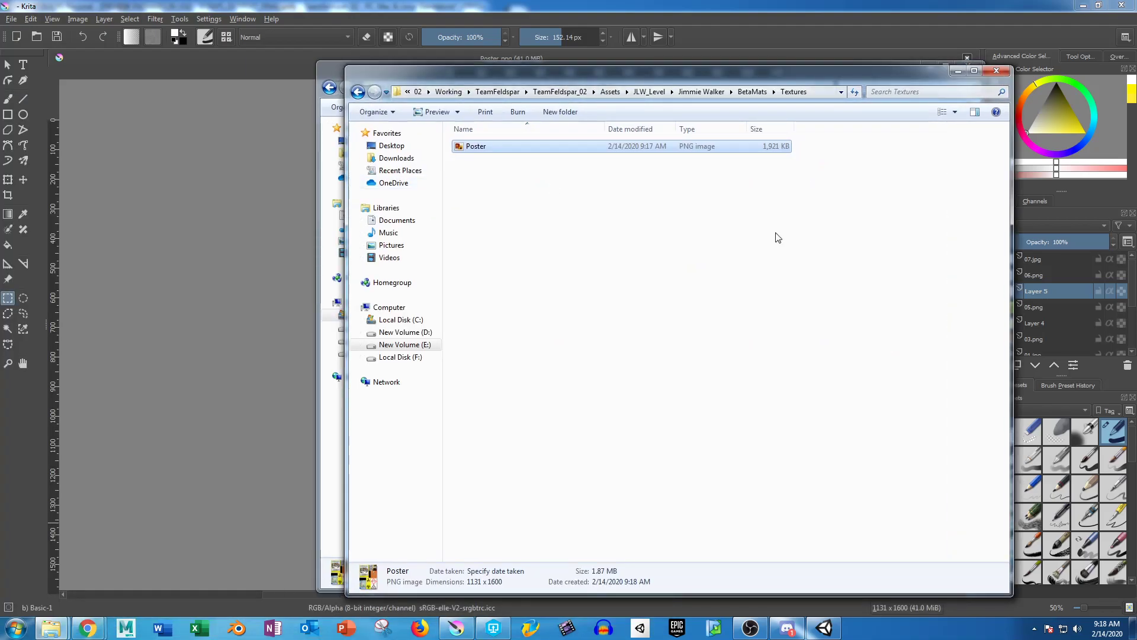
Switch to Unity, open the ProBuilder window, and place it over the Inspector.
{"action": "left_click", "coordinate": [823, 627]}
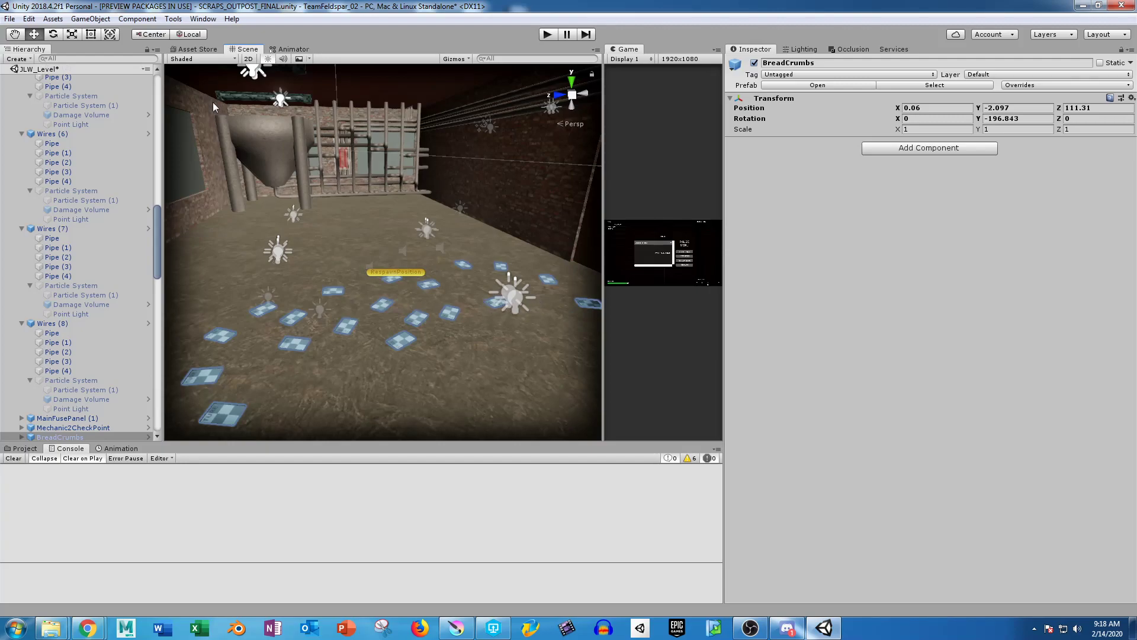
{"action": "left_click", "coordinate": [173, 19]}
{"action": "mouse_move", "coordinate": [195, 70]}
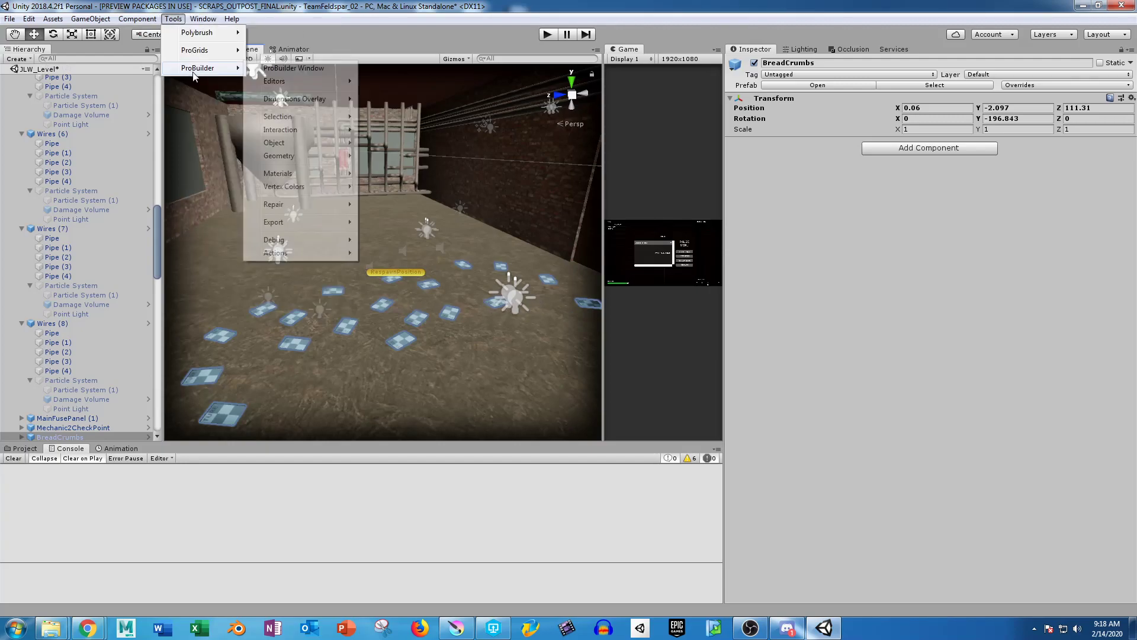
{"action": "left_click", "coordinate": [272, 68]}
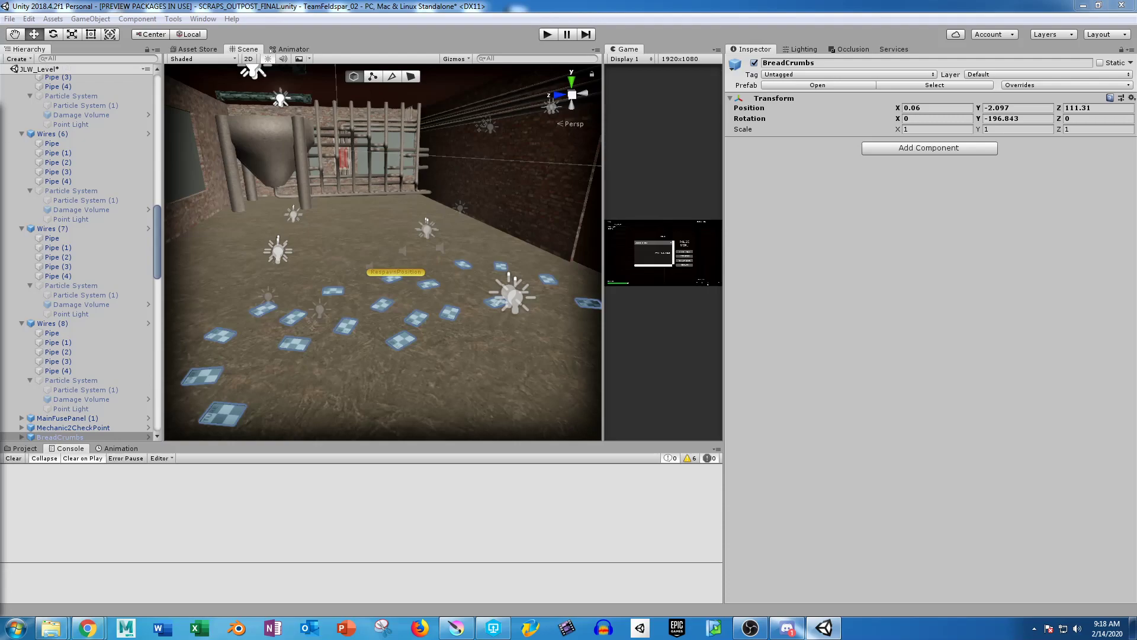
{"action": "left_click_drag", "start_coordinate": [638, 107], "coordinate": [909, 92]}
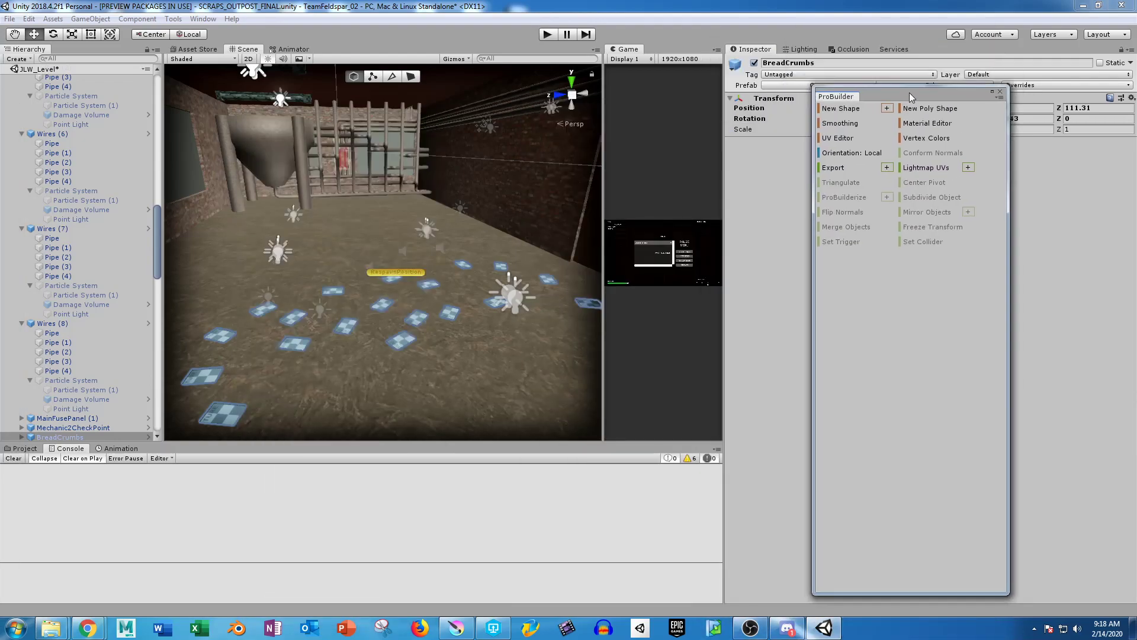
Show the project assets and browse through JLW_Level to the BetaMats folder, collapsing the expanded folders in the way.
{"action": "left_click", "coordinate": [26, 448]}
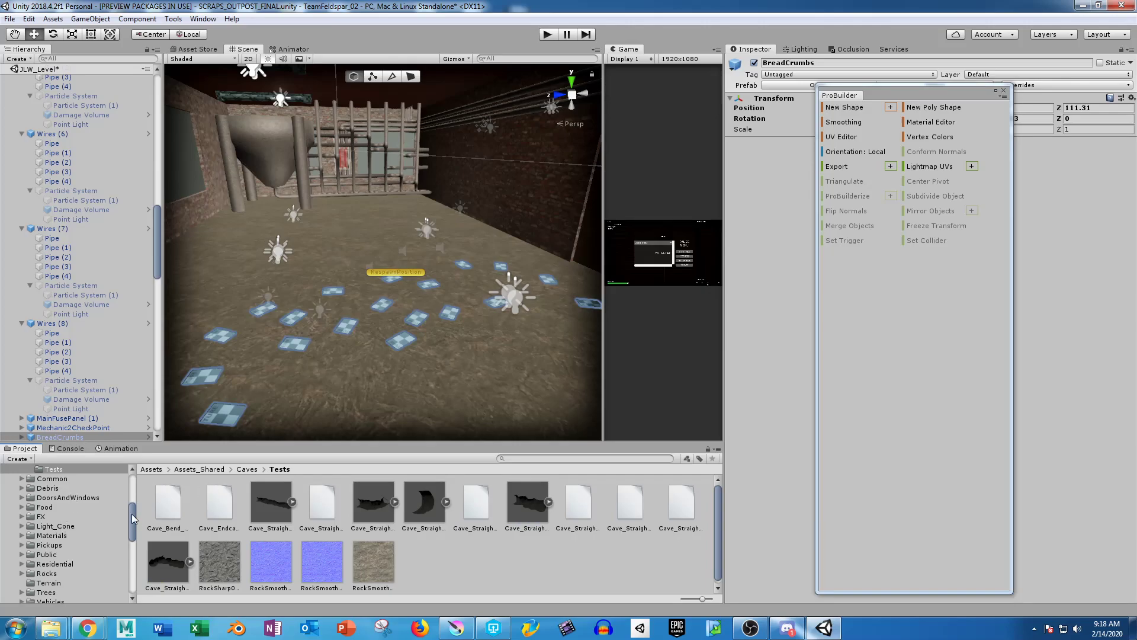
{"action": "left_click_drag", "start_coordinate": [133, 519], "coordinate": [133, 488]}
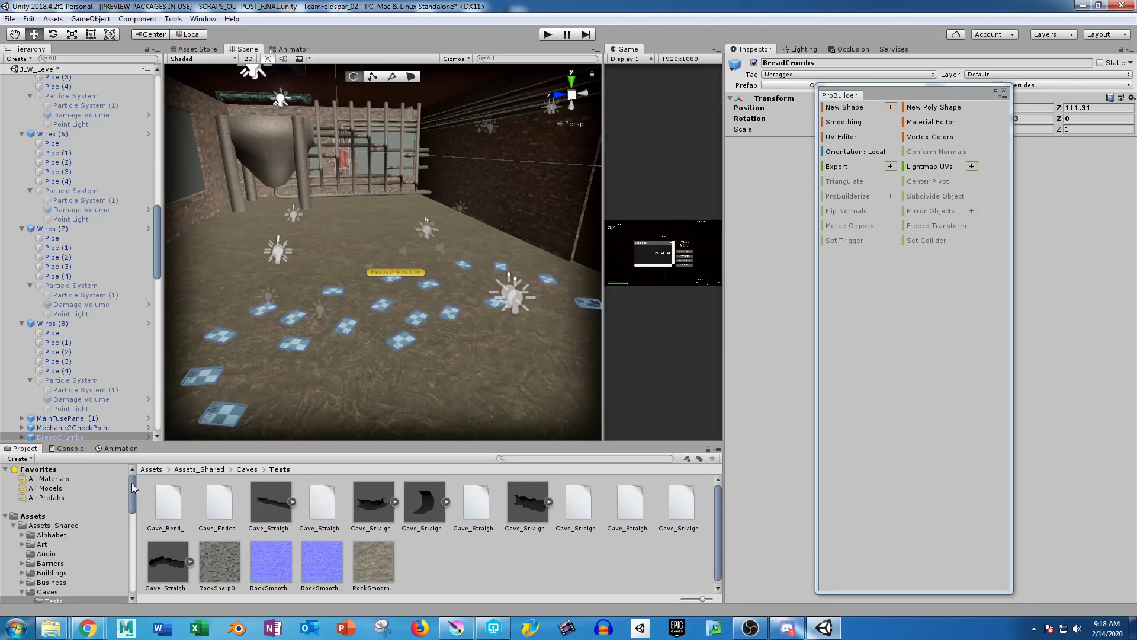
{"action": "left_click", "coordinate": [14, 526]}
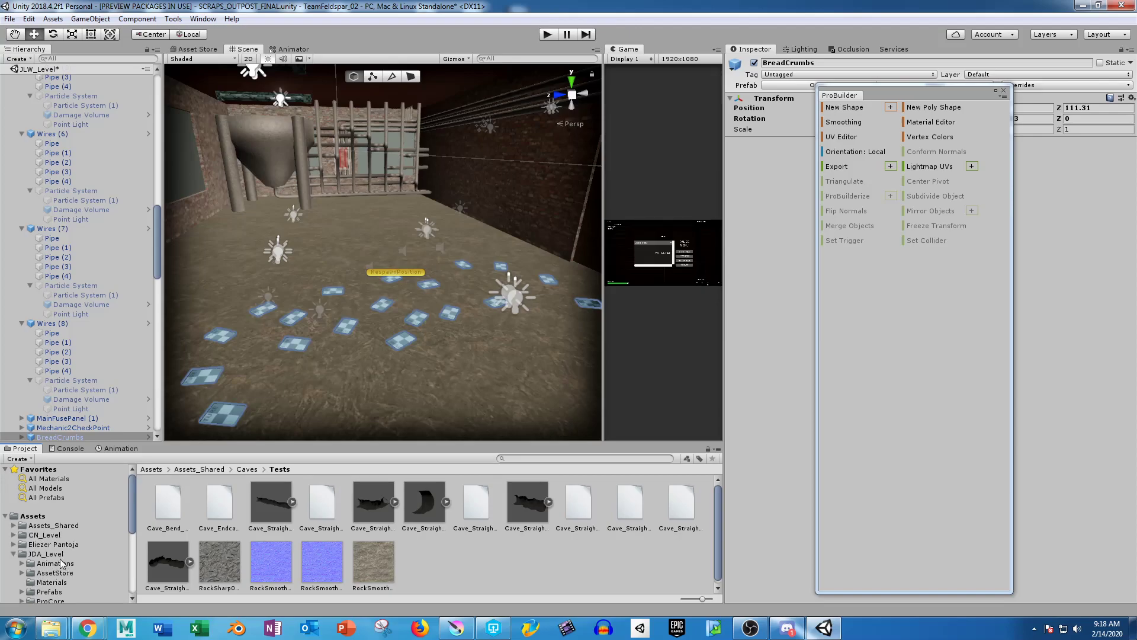
{"action": "scroll", "coordinate": [61, 563], "scroll_direction": "down", "scroll_amount": 3}
{"action": "left_click", "coordinate": [14, 483]}
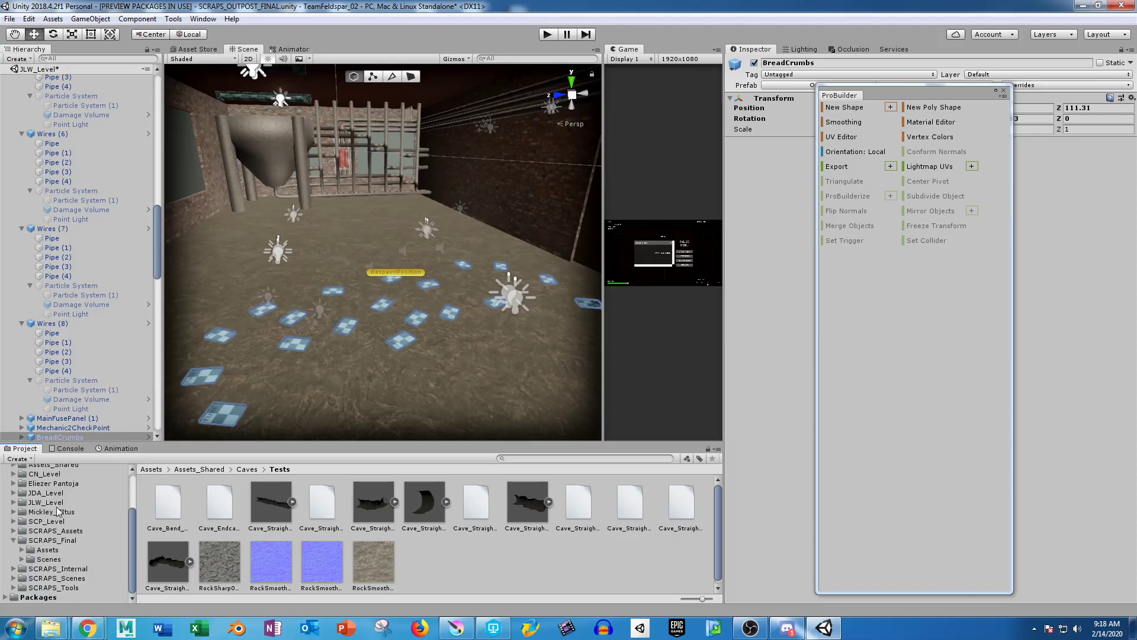
{"action": "left_click", "coordinate": [50, 503]}
{"action": "double_click", "coordinate": [168, 504]}
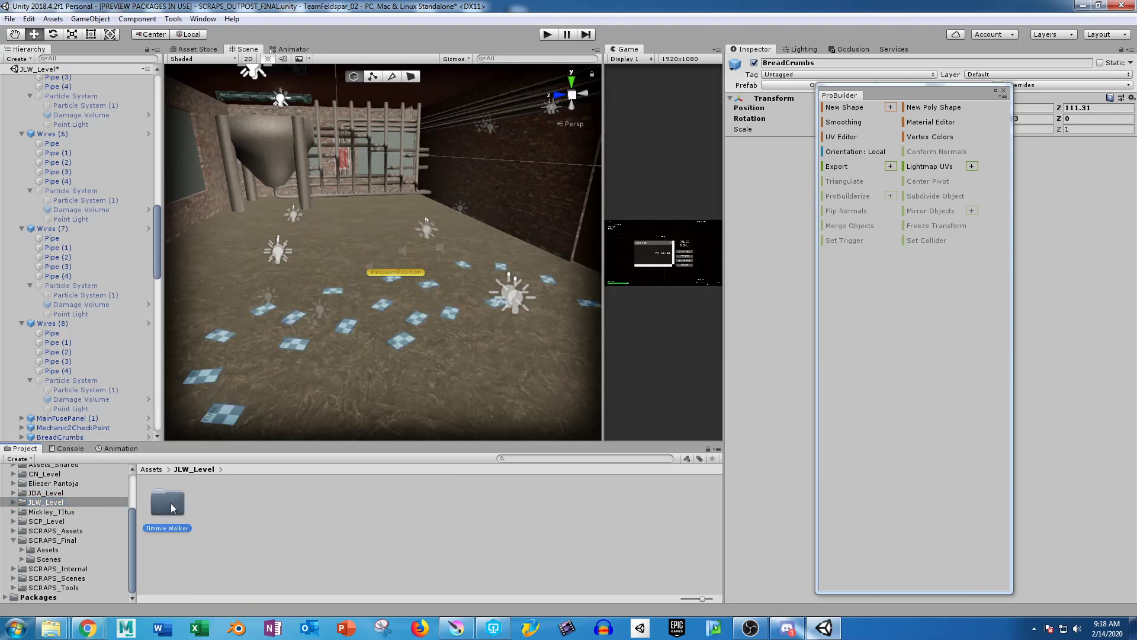
{"action": "double_click", "coordinate": [163, 507]}
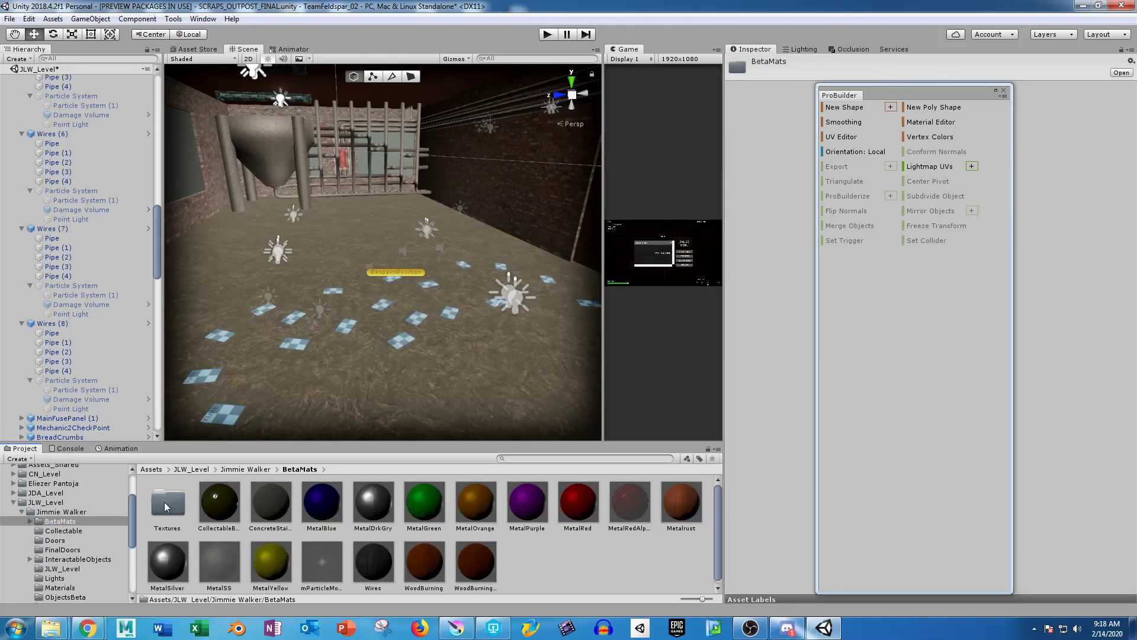
Create a new material named m_Poster in the BetaMats folder.
{"action": "right_click", "coordinate": [546, 553]}
{"action": "mouse_move", "coordinate": [681, 272]}
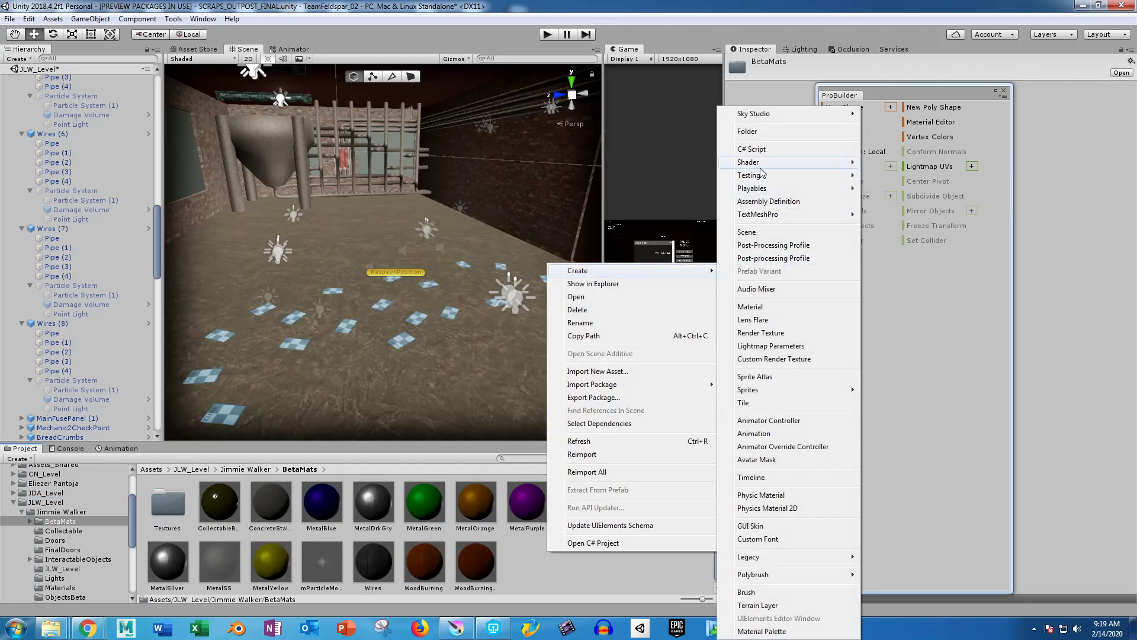
{"action": "left_click", "coordinate": [769, 307]}
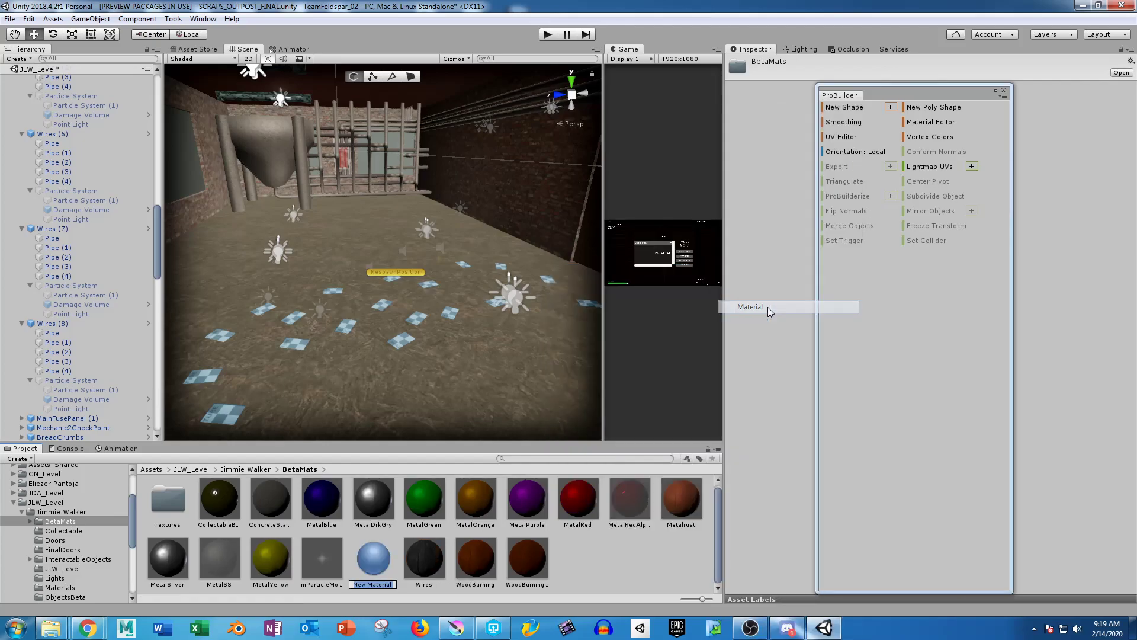
{"action": "type", "text": "Po"}
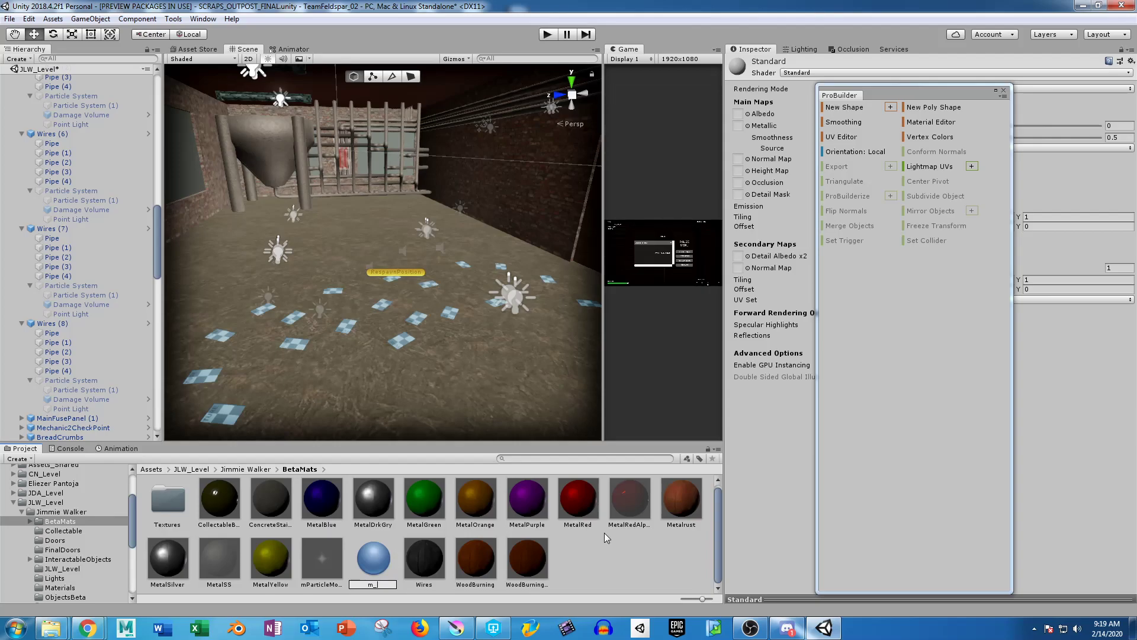
{"action": "type", "text": "ster"}
{"action": "key", "text": "Return"}
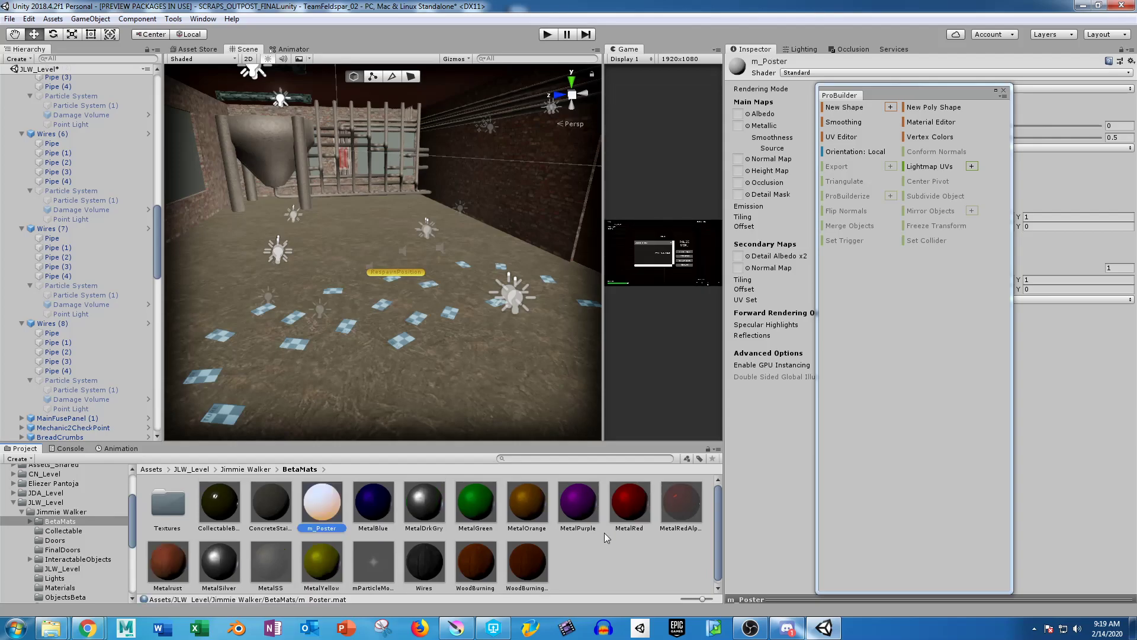
Move the ProBuilder window off the Inspector and set m_Poster's smoothness source to Albedo Alpha.
{"action": "left_click_drag", "start_coordinate": [933, 94], "coordinate": [512, 100]}
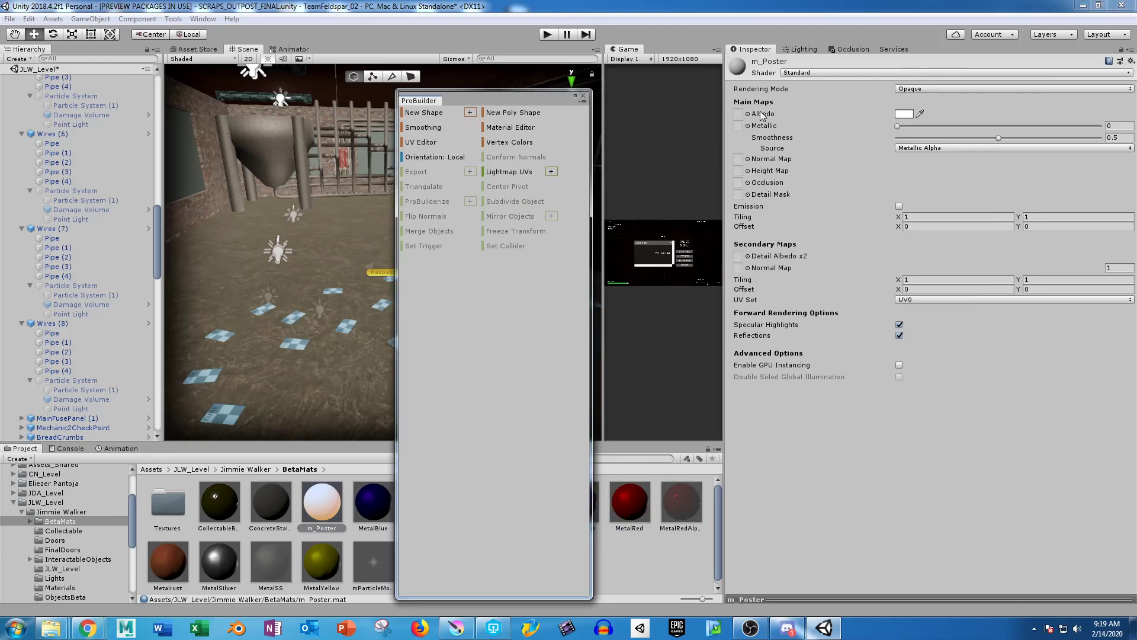
{"action": "left_click", "coordinate": [942, 148]}
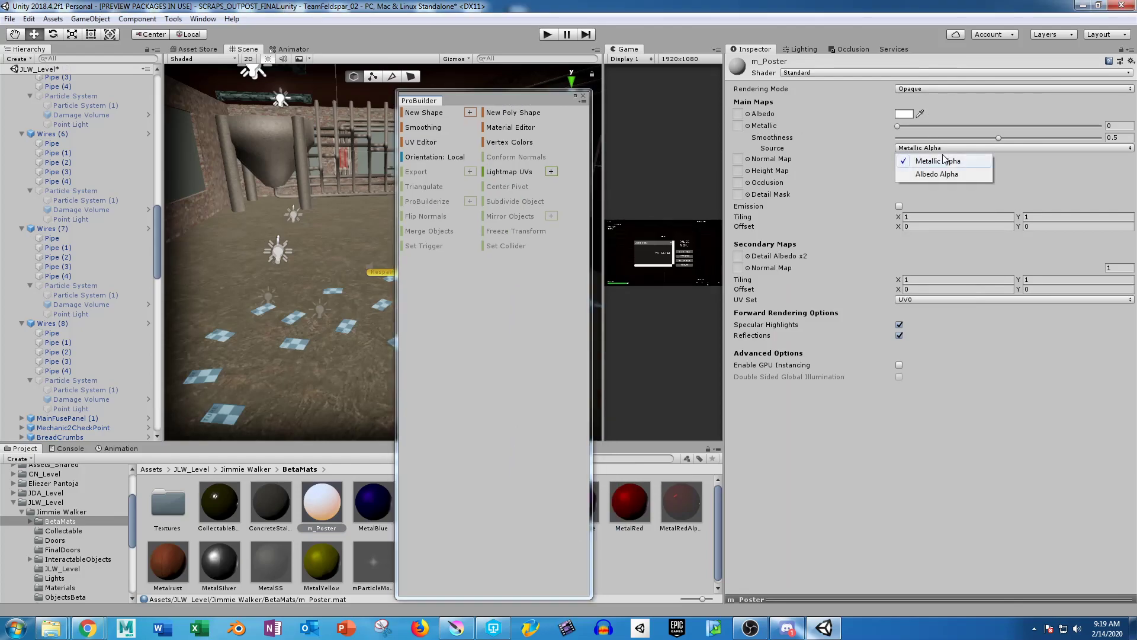
{"action": "left_click", "coordinate": [947, 166]}
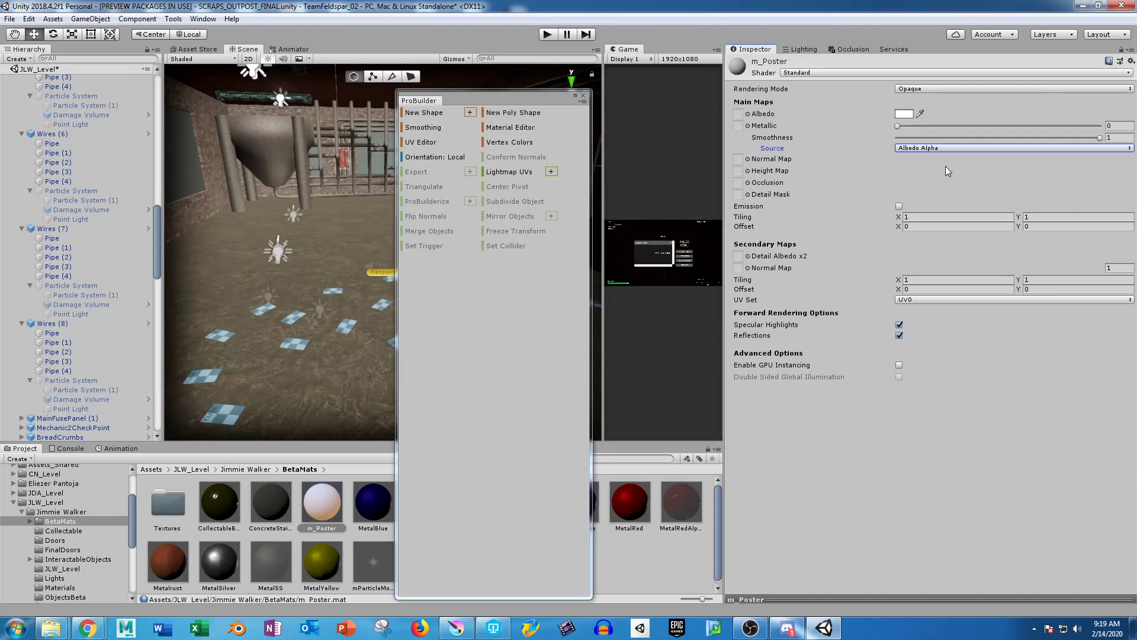
{"action": "left_click_drag", "start_coordinate": [496, 103], "coordinate": [560, 87]}
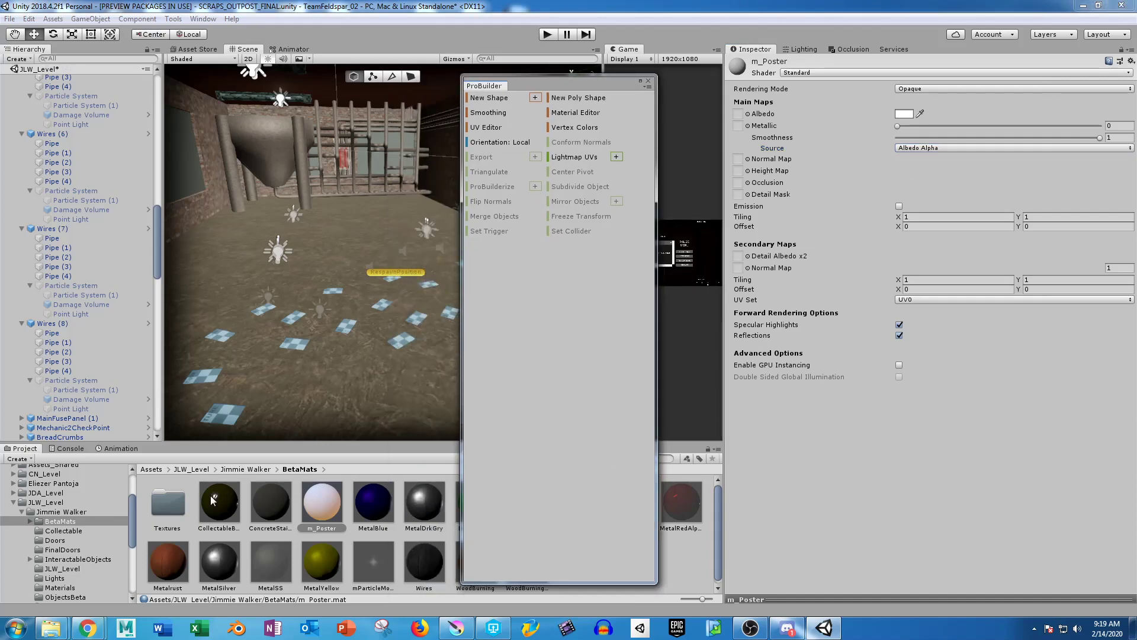
Lock the Inspector on the m_Poster material and show the Textures folder containing the Poster image.
{"action": "double_click", "coordinate": [169, 503]}
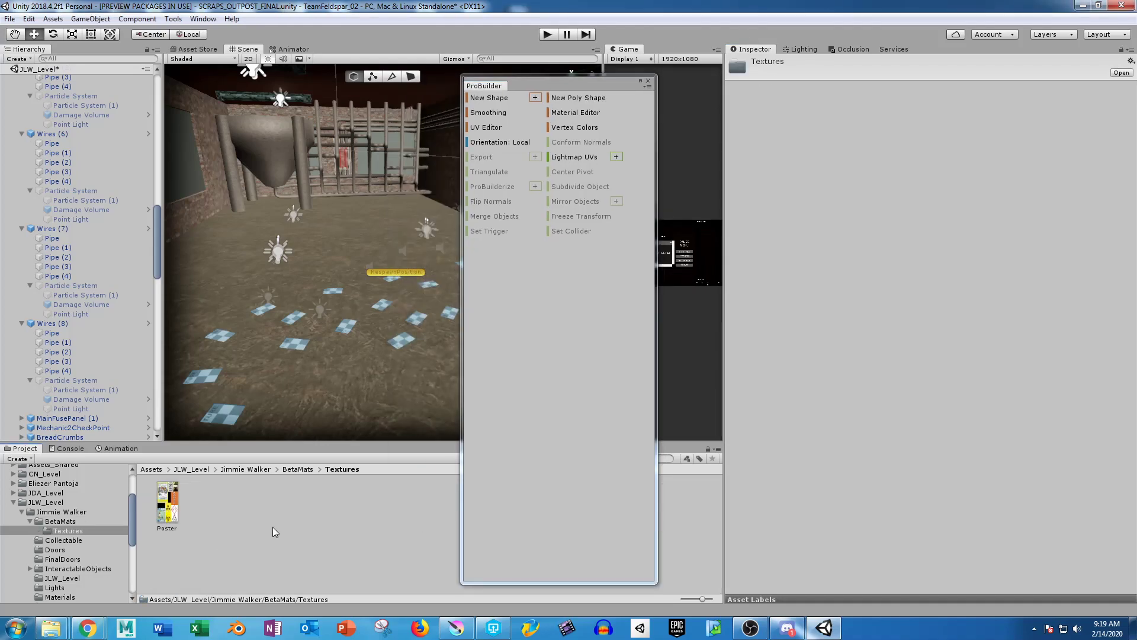
{"action": "left_click", "coordinate": [83, 521]}
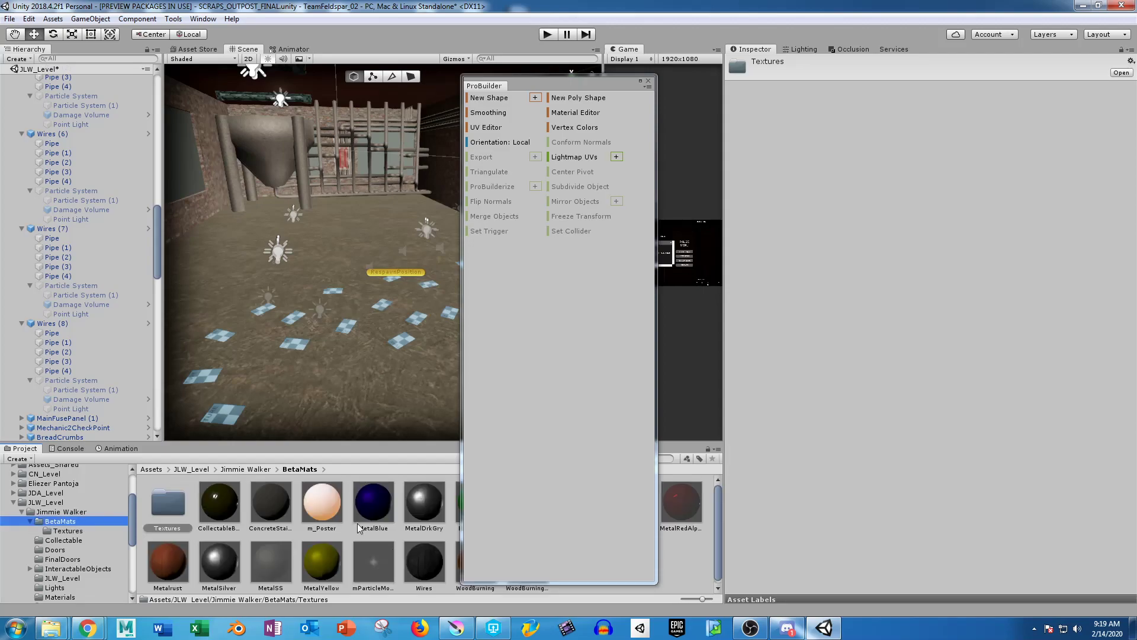
{"action": "left_click", "coordinate": [321, 503]}
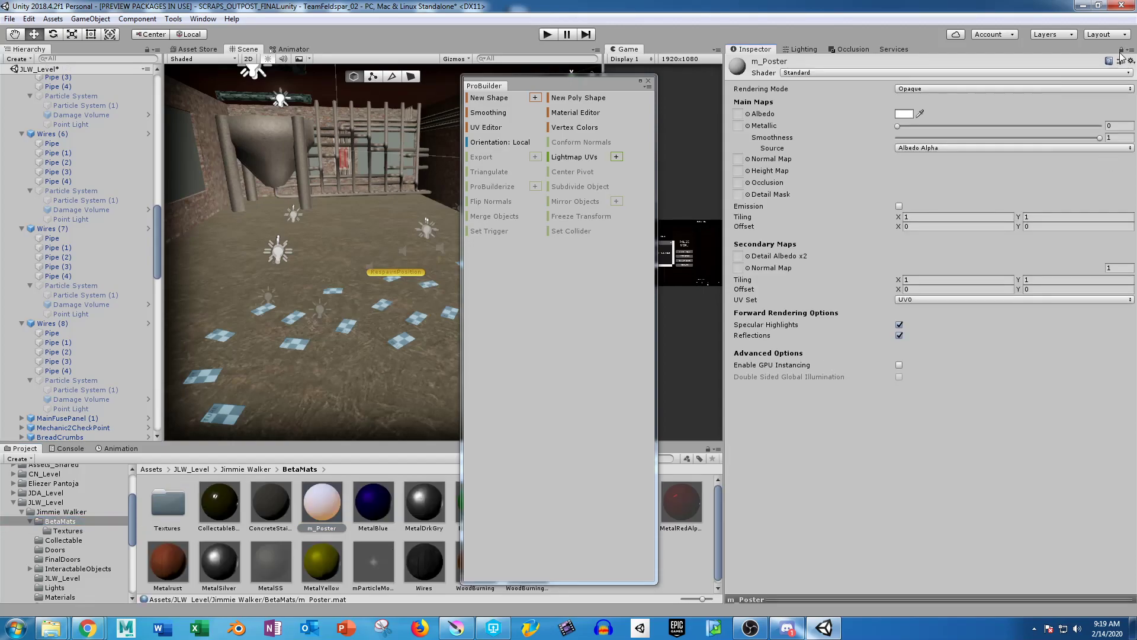
{"action": "left_click", "coordinate": [63, 533]}
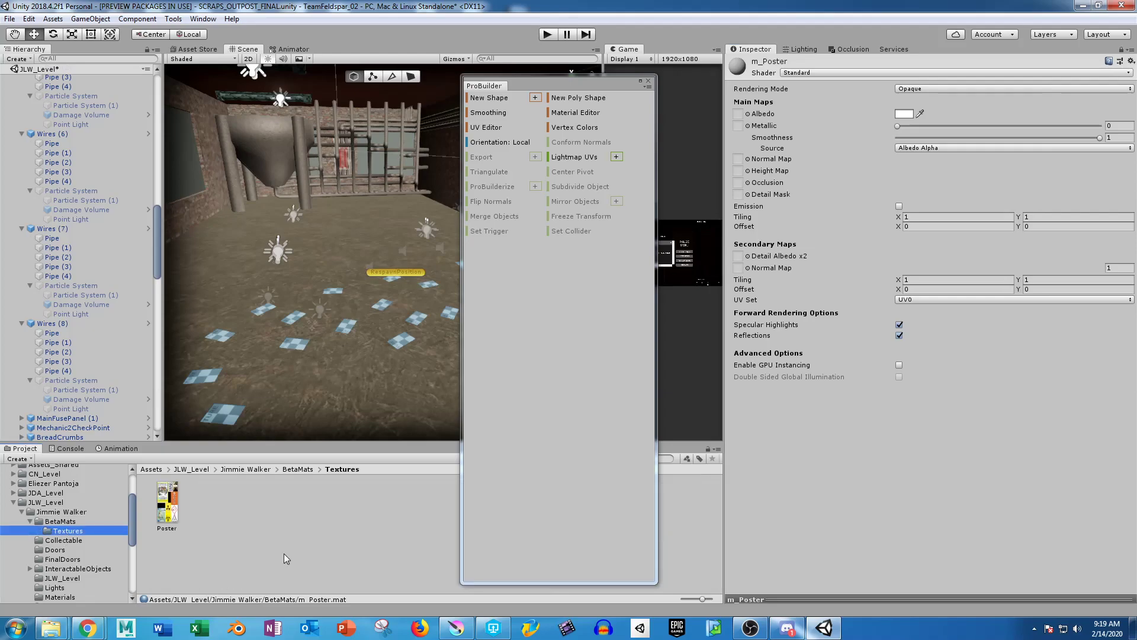
Assign the Poster texture to the m_Poster material's Albedo map.
{"action": "left_click_drag", "start_coordinate": [172, 497], "coordinate": [736, 118]}
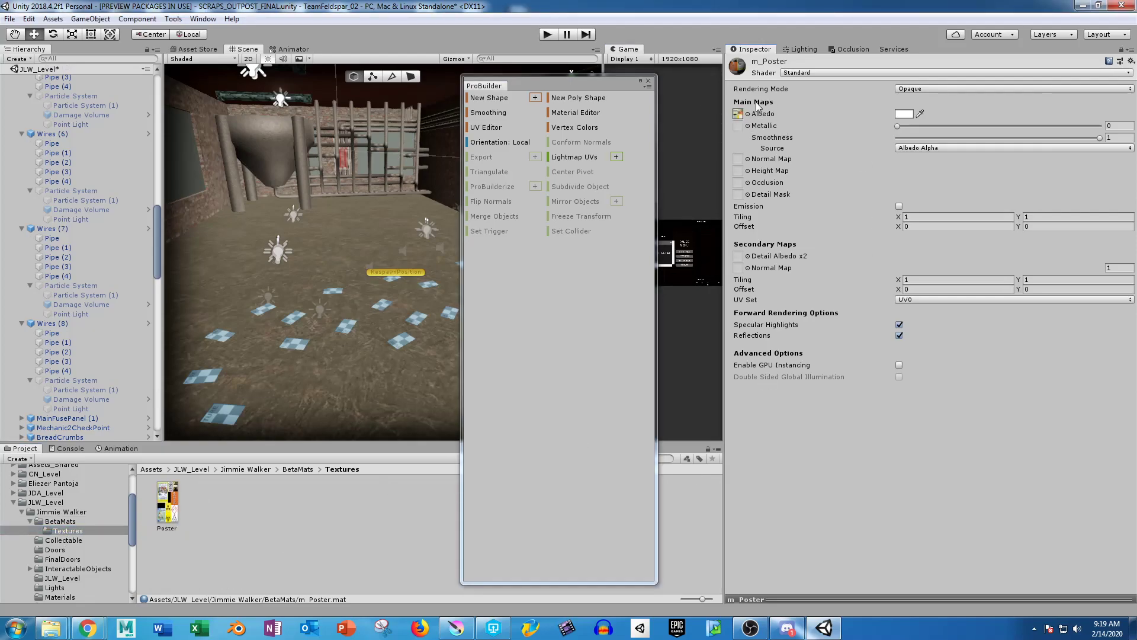
Find both BreadCrumbs groups by searching the hierarchy for "bread", and place them together directly below LM_MechanicalLever.
{"action": "left_click", "coordinate": [400, 342]}
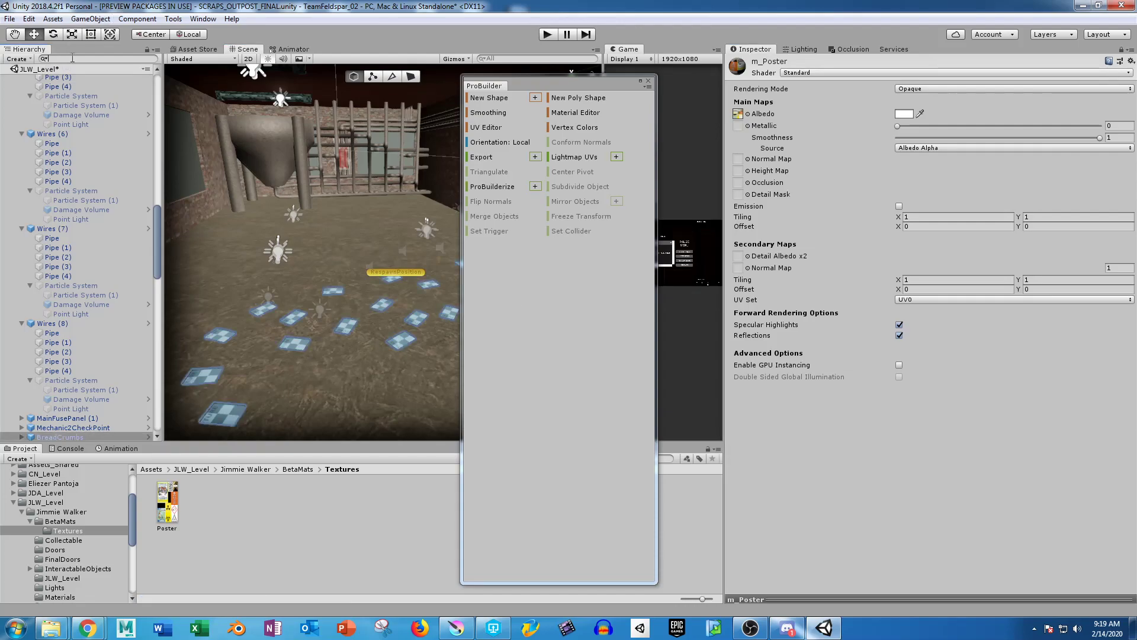
{"action": "type", "text": "bread"}
{"action": "left_click", "coordinate": [77, 89], "text": "shift"}
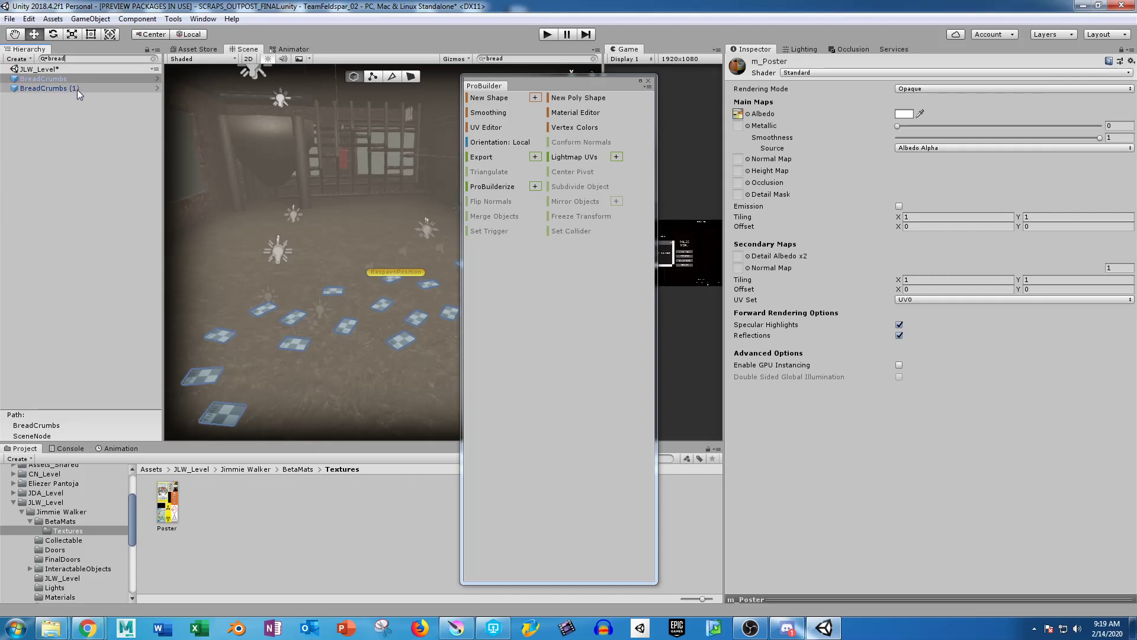
{"action": "left_click", "coordinate": [154, 59]}
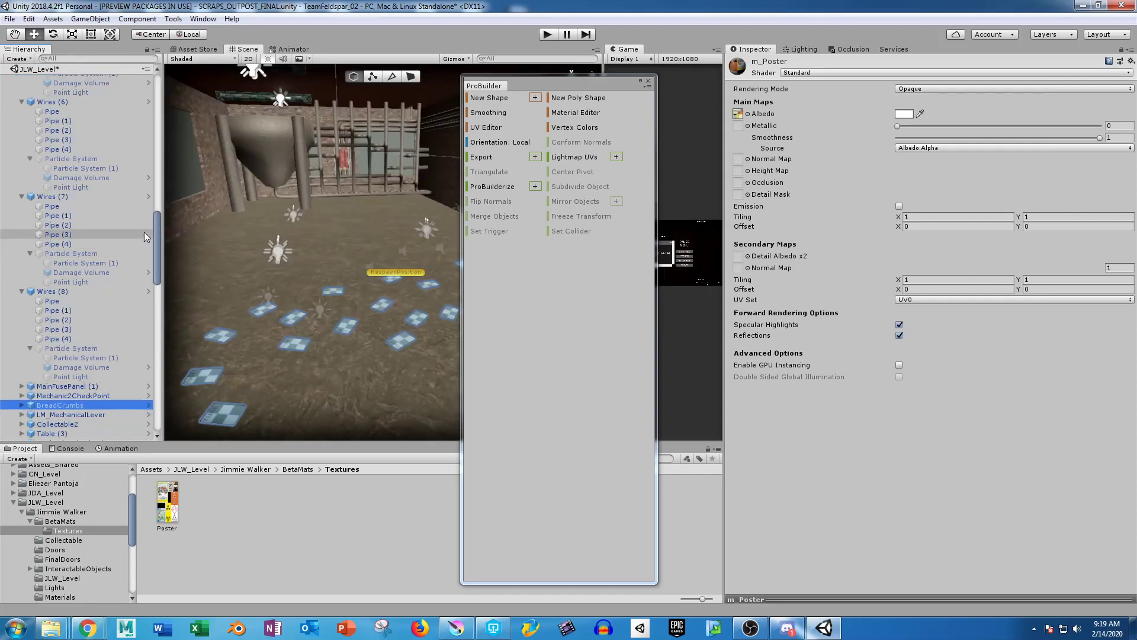
{"action": "left_click_drag", "start_coordinate": [159, 225], "coordinate": [159, 264]}
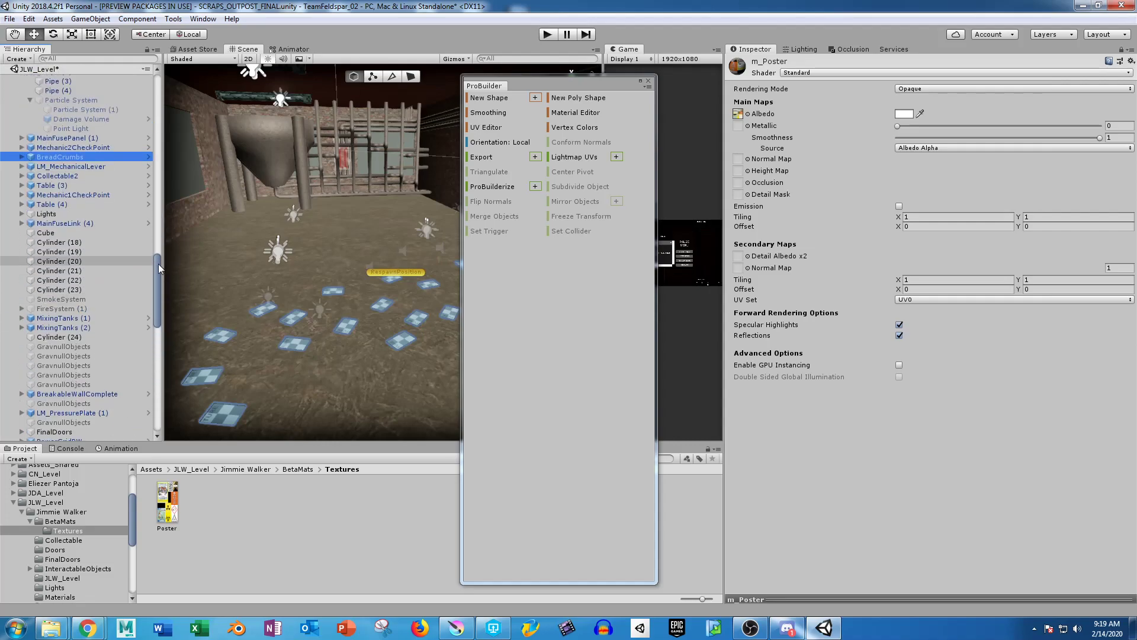
{"action": "left_click_drag", "start_coordinate": [64, 159], "coordinate": [51, 170]}
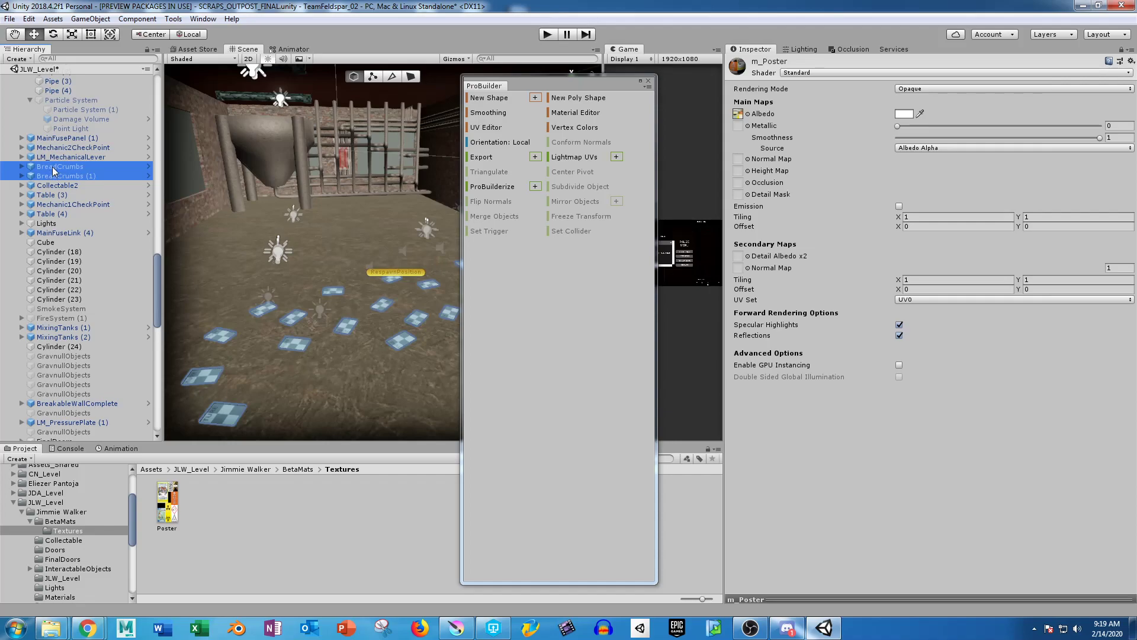
Expand both BreadCrumbs groups and select all their planes, leaving the BreadCrumbs (1) parent out of the selection.
{"action": "left_click", "coordinate": [21, 167]}
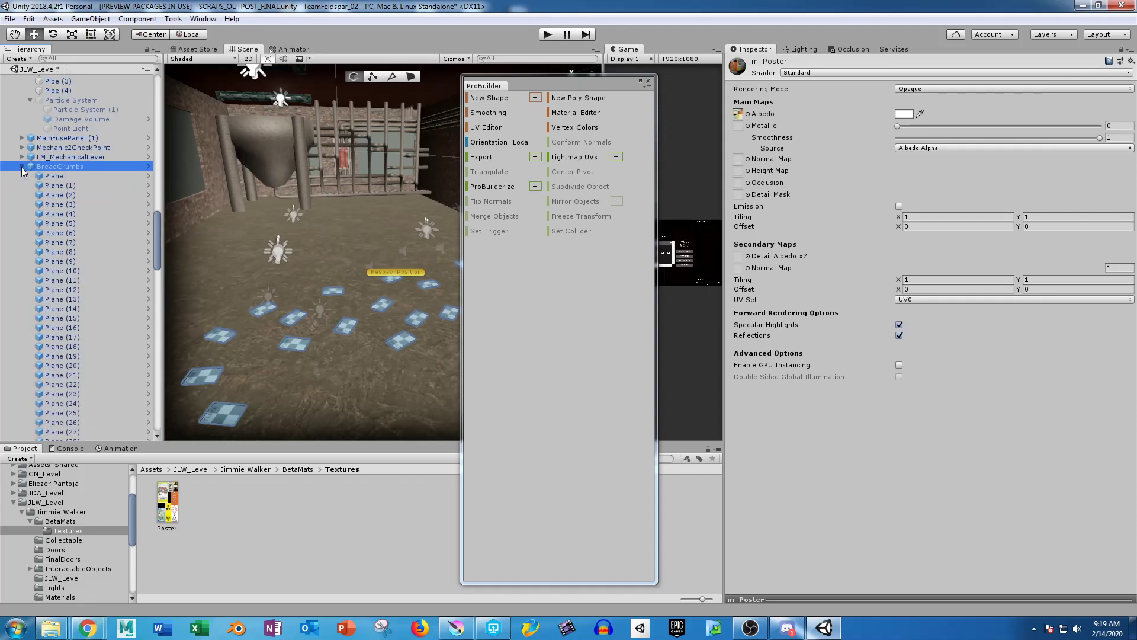
{"action": "left_click", "coordinate": [71, 178]}
{"action": "scroll", "coordinate": [66, 283], "scroll_direction": "down", "scroll_amount": 12}
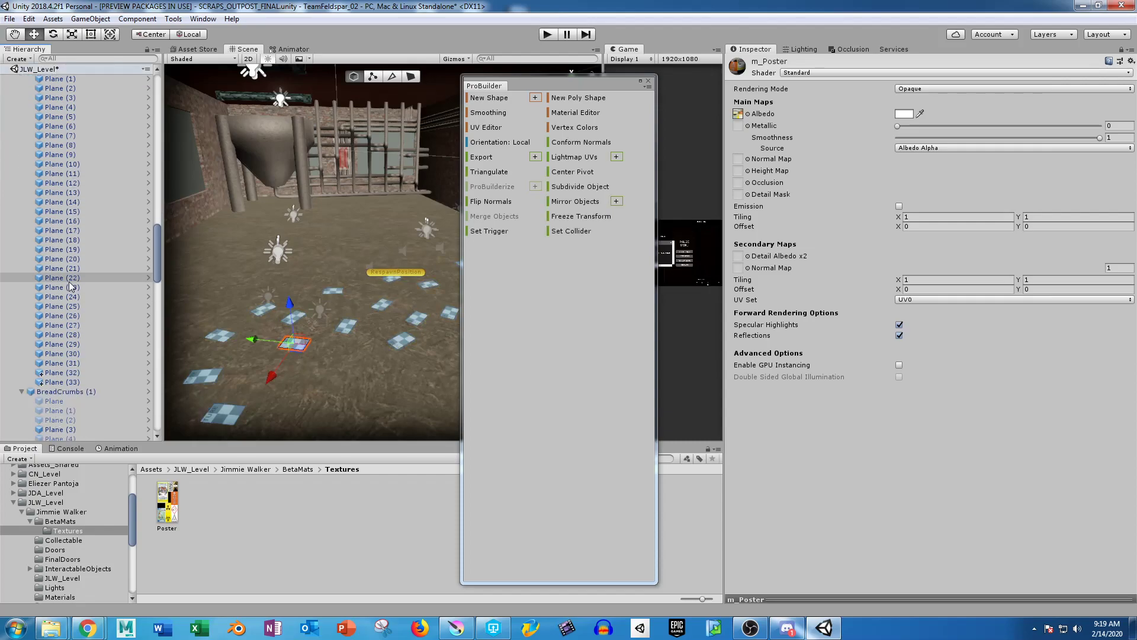
{"action": "scroll", "coordinate": [96, 280], "scroll_direction": "up", "scroll_amount": 6}
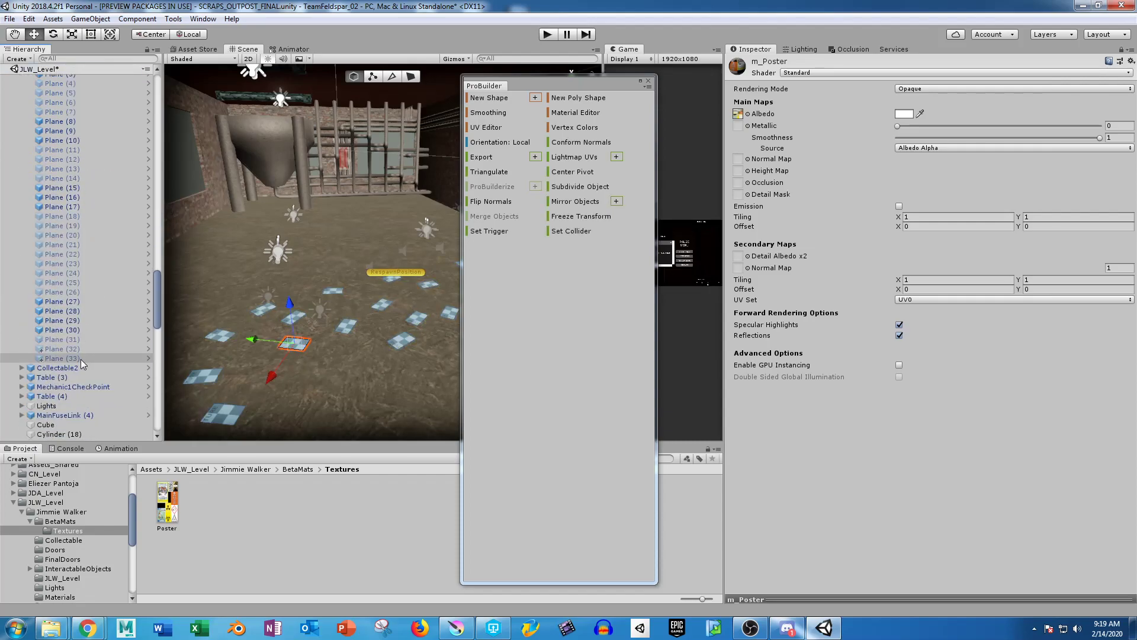
{"action": "left_click", "coordinate": [81, 358], "text": "shift"}
{"action": "scroll", "coordinate": [51, 244], "scroll_direction": "up", "scroll_amount": 1}
{"action": "left_click", "coordinate": [71, 284], "text": "ctrl"}
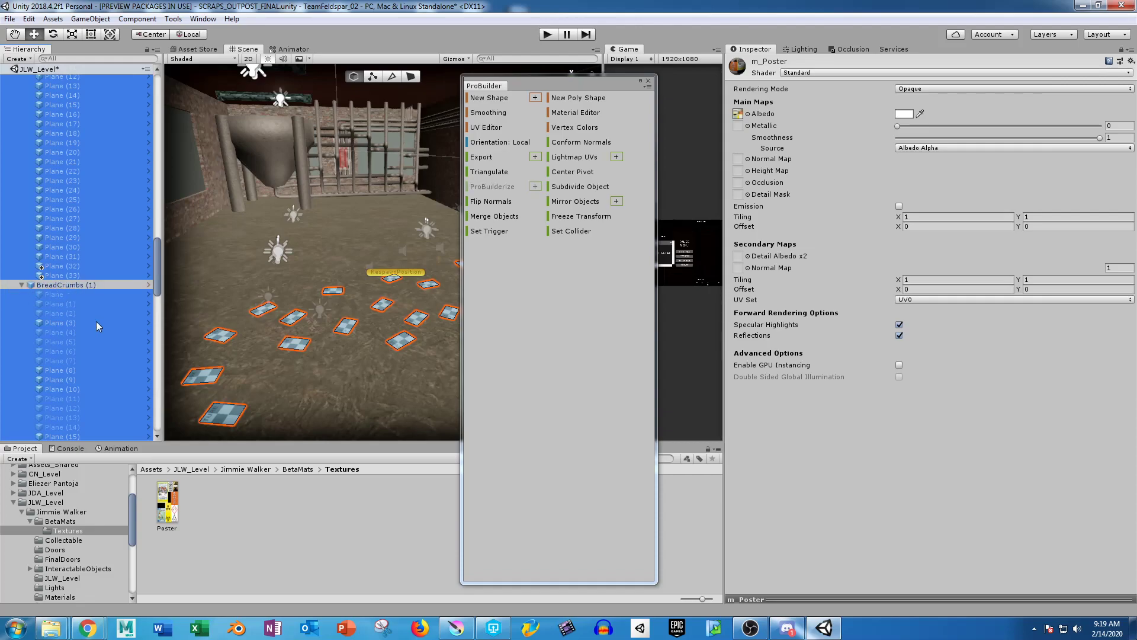
Unlock the Inspector and apply the m_Poster material from the BetaMats folder to all selected planes.
{"action": "left_click", "coordinate": [1122, 50]}
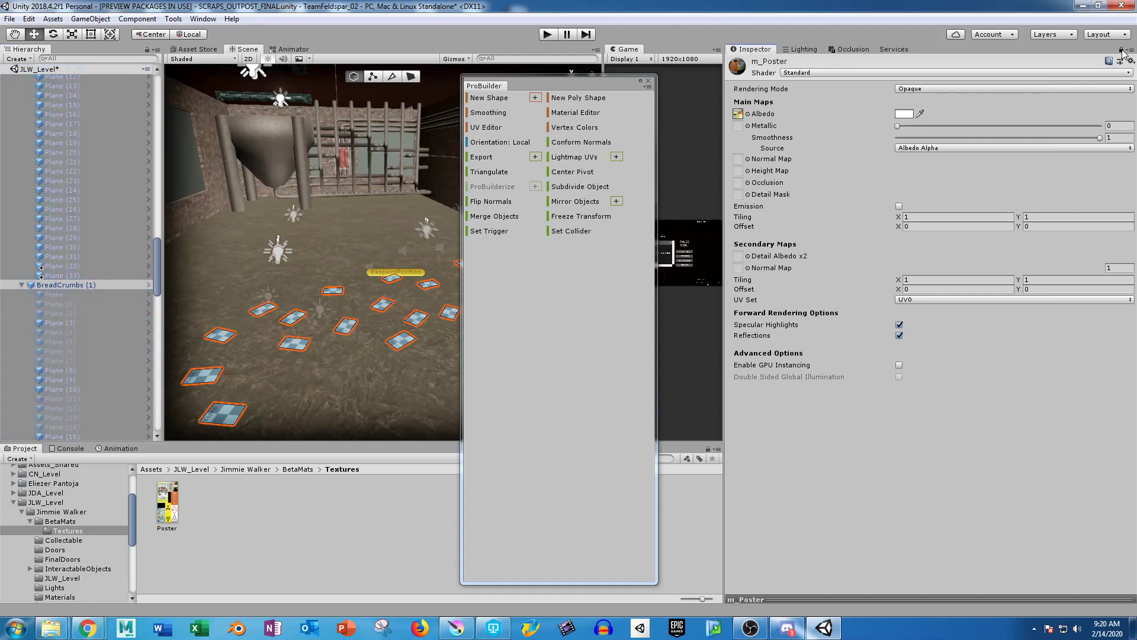
{"action": "scroll", "coordinate": [80, 288], "scroll_direction": "up", "scroll_amount": 4}
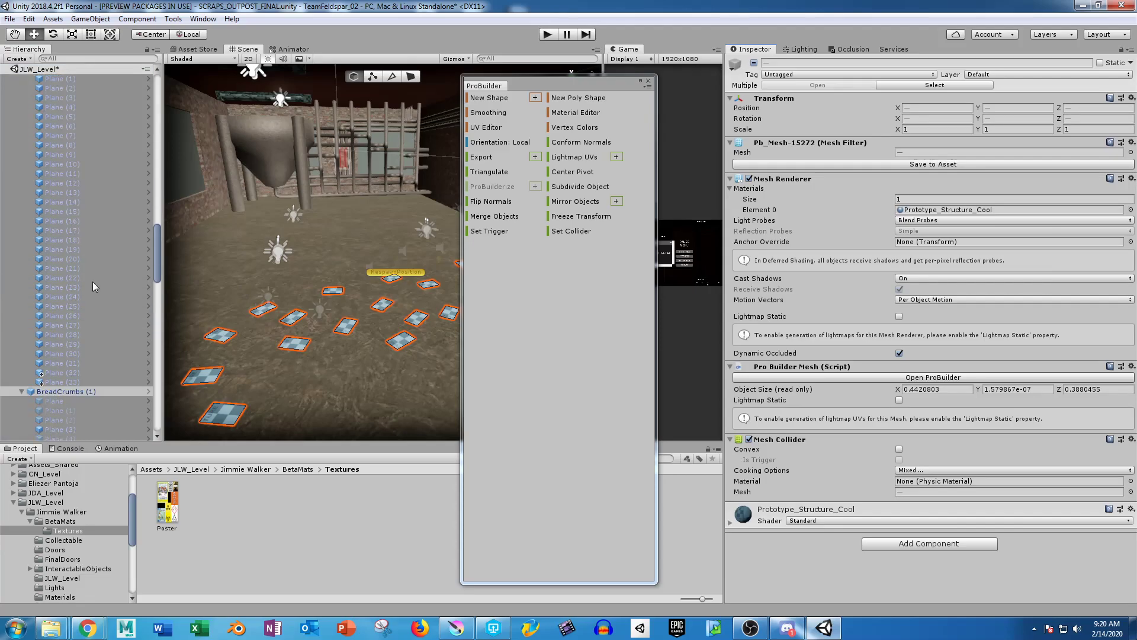
{"action": "left_click", "coordinate": [60, 522]}
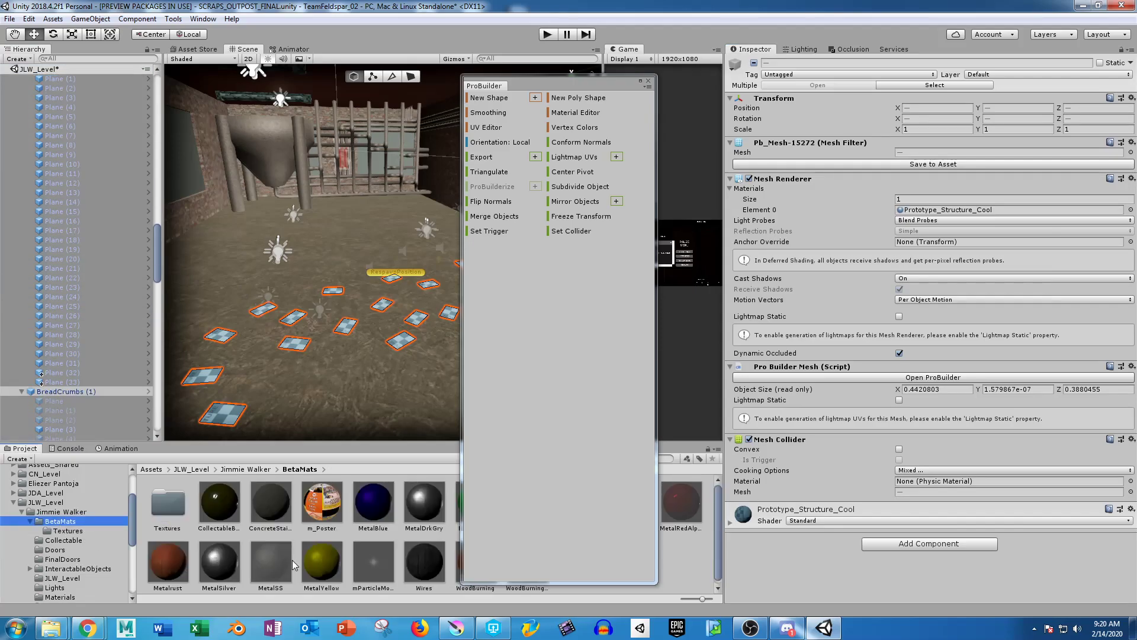
{"action": "left_click", "coordinate": [648, 80]}
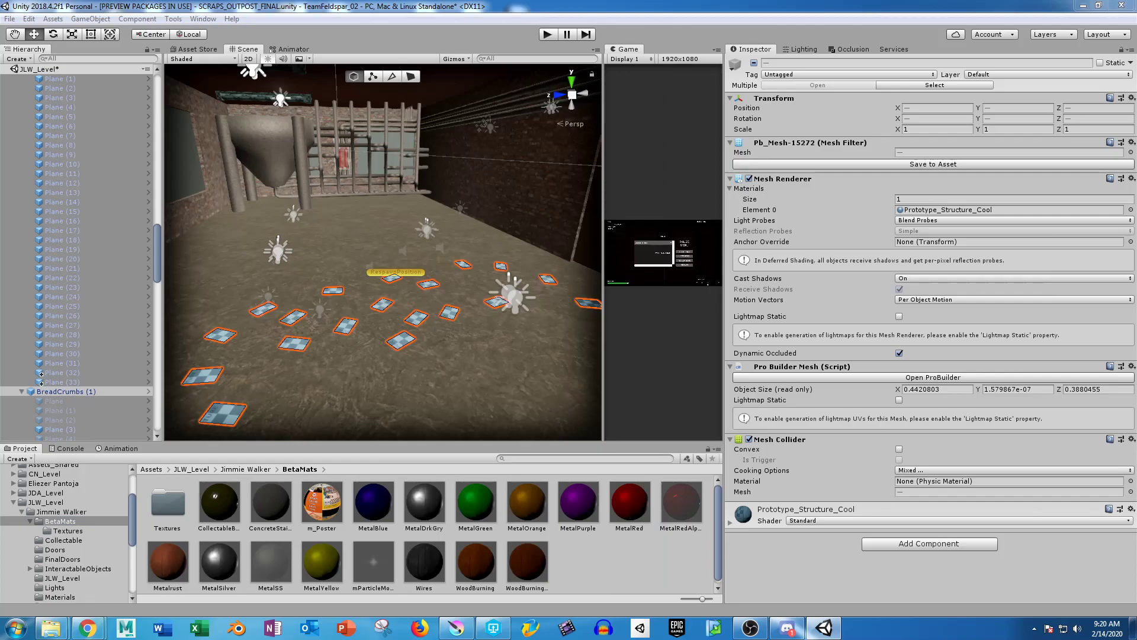
{"action": "left_click_drag", "start_coordinate": [322, 503], "coordinate": [805, 593]}
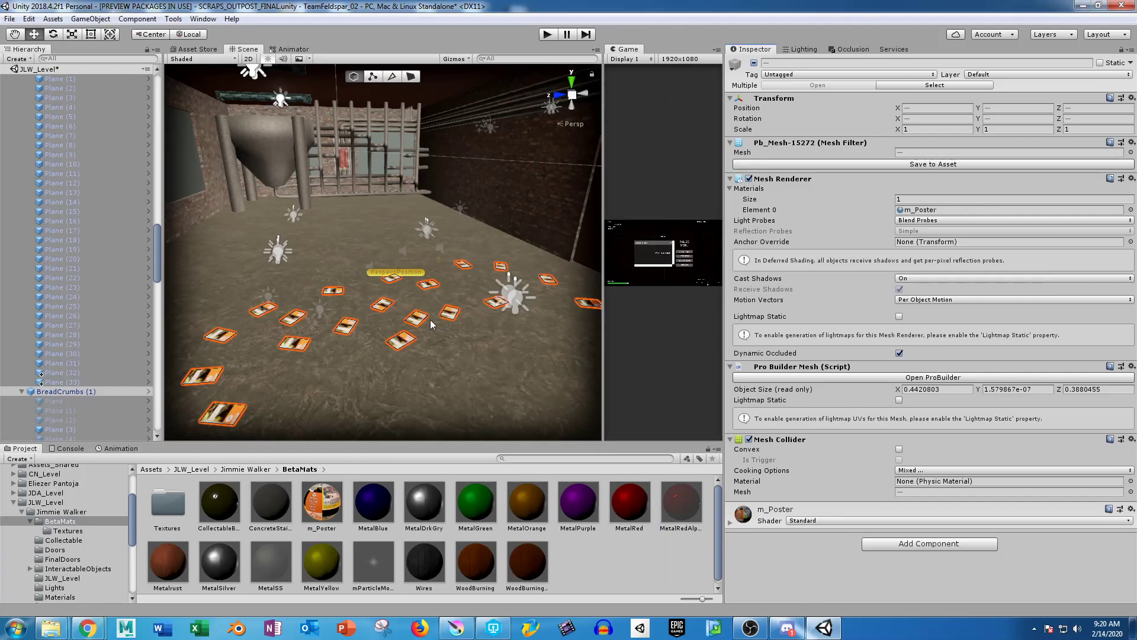
{"action": "scroll", "coordinate": [408, 328], "scroll_direction": "up", "scroll_amount": 5}
{"action": "left_click_drag", "start_coordinate": [407, 304], "coordinate": [388, 301], "text": "alt"}
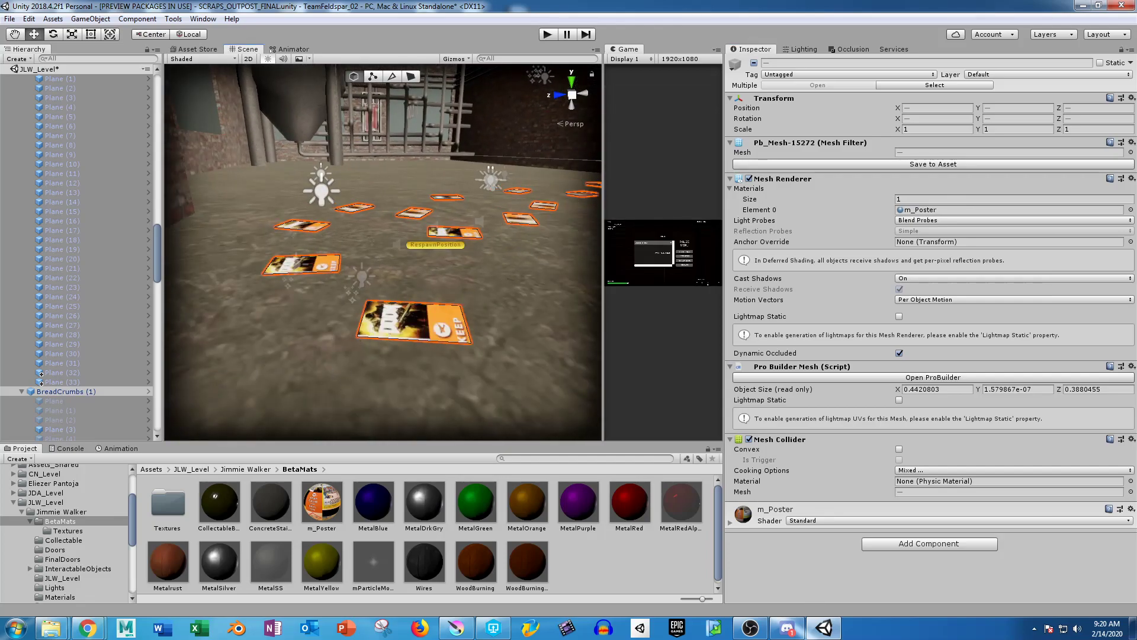
Bring back the ProBuilder window and open the UV Editor with the whole poster texture sheet in view.
{"action": "left_click_drag", "start_coordinate": [655, 29], "coordinate": [894, 95]}
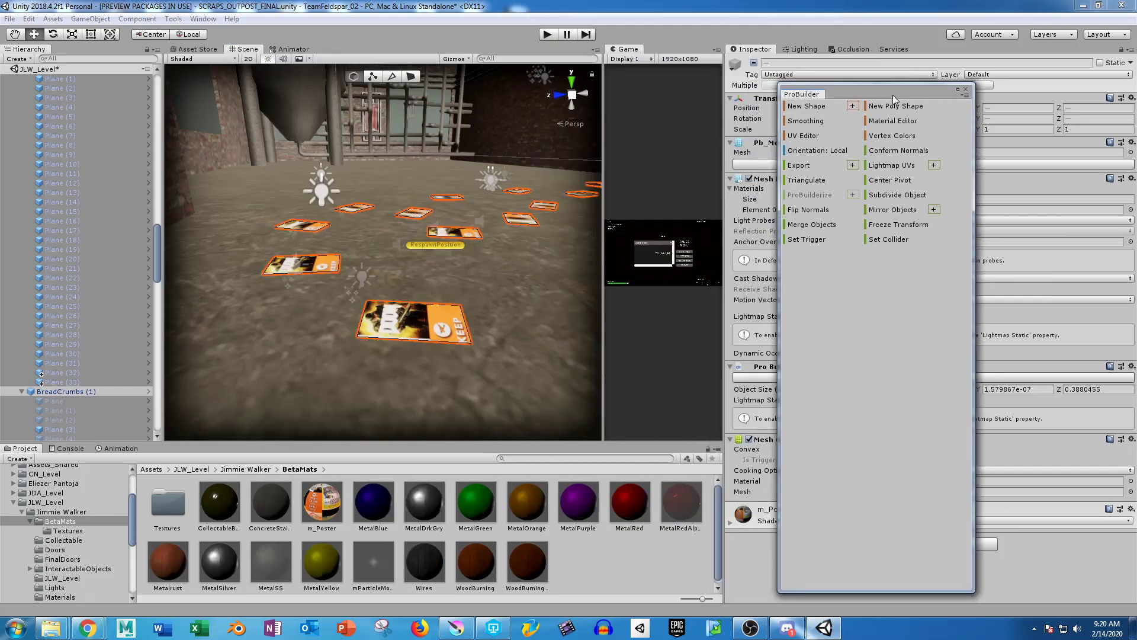
{"action": "left_click", "coordinate": [806, 136]}
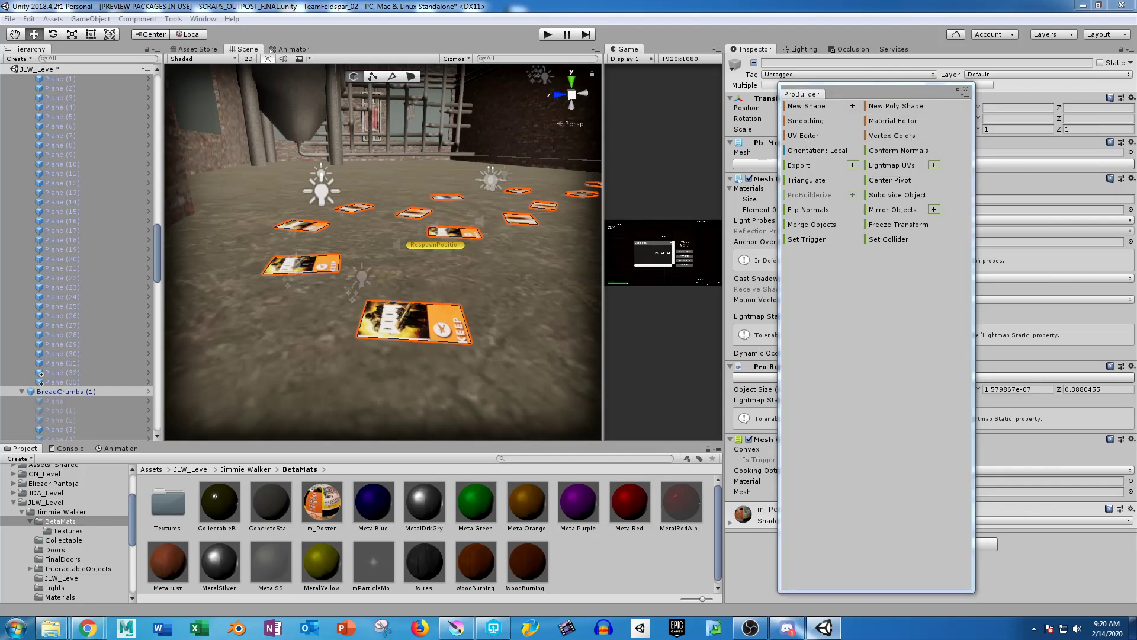
{"action": "left_click_drag", "start_coordinate": [0, 115], "coordinate": [572, 83]}
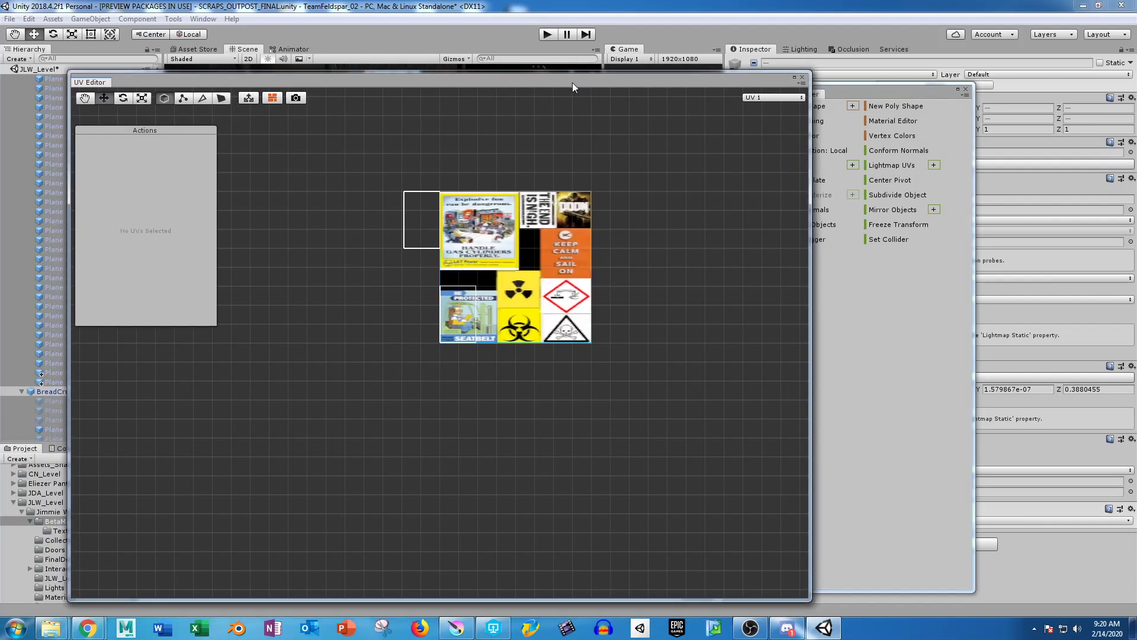
{"action": "scroll", "coordinate": [521, 234], "scroll_direction": "up", "scroll_amount": 3}
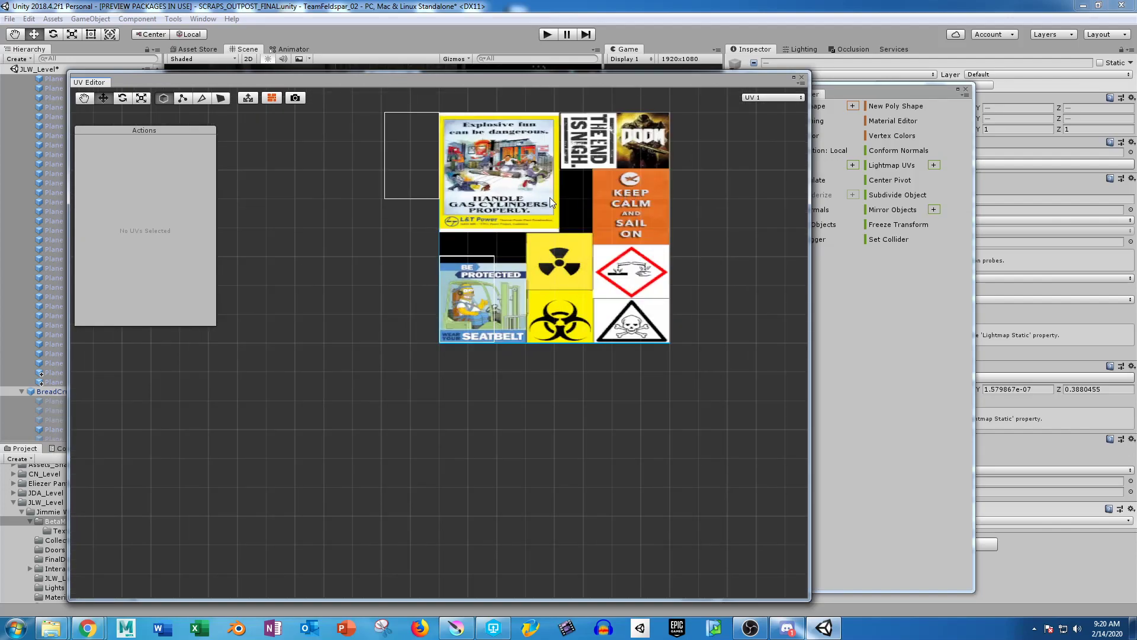
{"action": "middle_click_drag", "start_coordinate": [547, 194], "coordinate": [527, 270]}
Select UVs by face and move plane faces from the stack beside the sheet onto the Seatbelt and Keep Calm posters.
{"action": "left_click", "coordinate": [221, 99]}
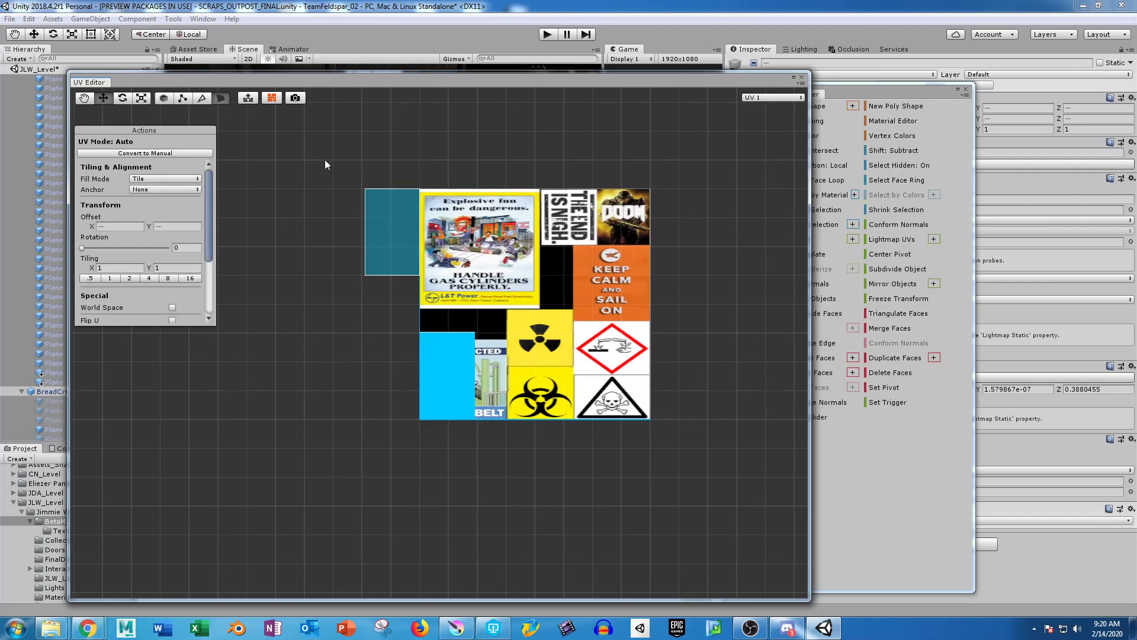
{"action": "left_click", "coordinate": [393, 233]}
{"action": "left_click_drag", "start_coordinate": [391, 239], "coordinate": [447, 373]}
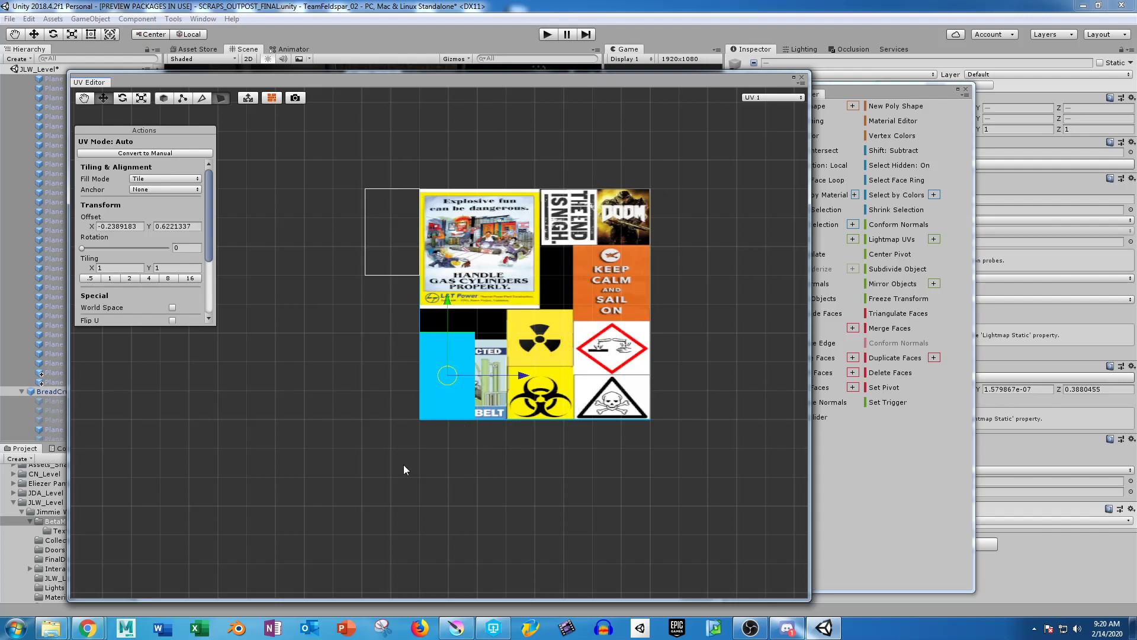
{"action": "key", "text": "ctrl+z"}
{"action": "left_click_drag", "start_coordinate": [392, 232], "coordinate": [622, 287]}
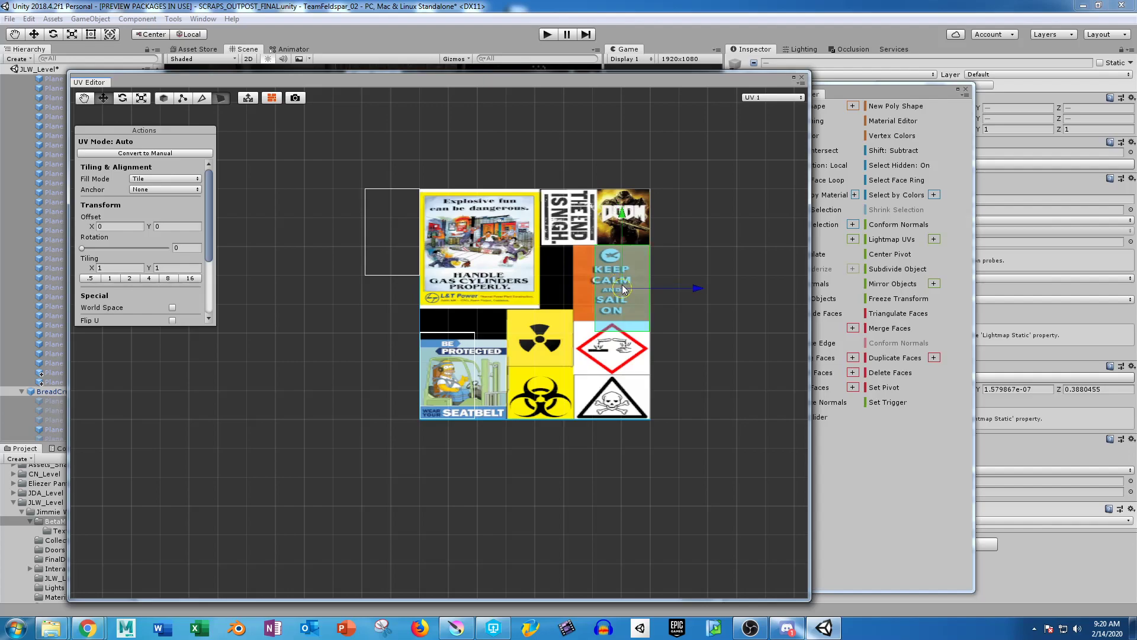
{"action": "key", "text": "ctrl+z"}
{"action": "left_click_drag", "start_coordinate": [394, 233], "coordinate": [626, 289]}
{"action": "key", "text": "ctrl+z"}
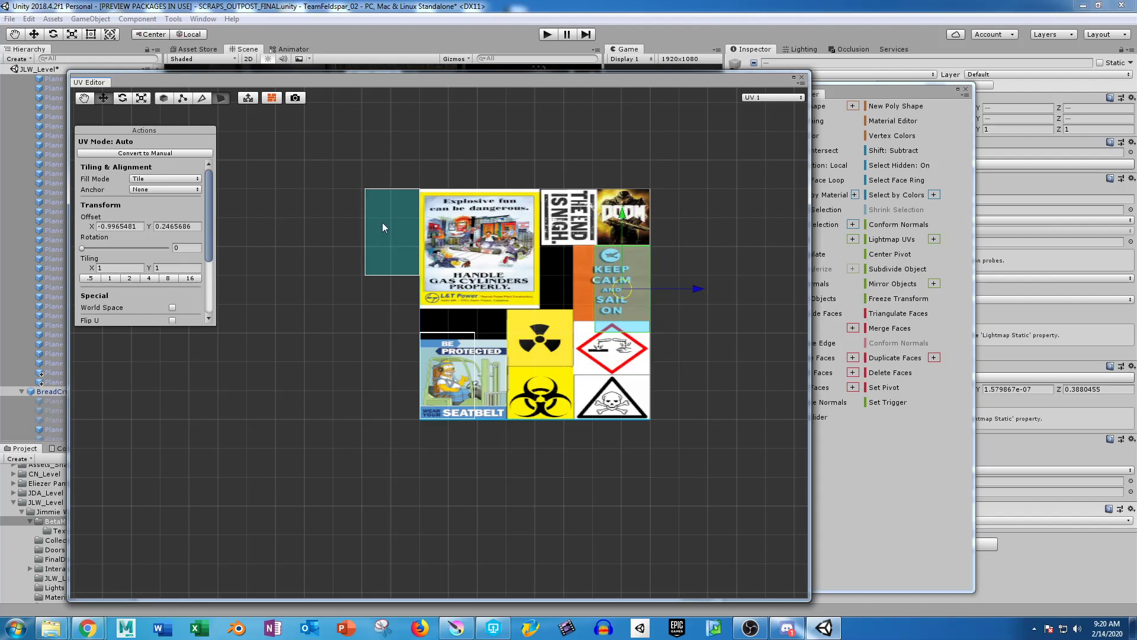
Distribute more stacked plane UV faces over The End Is Nigh poster, the warning signs and the gas cylinder poster.
{"action": "left_click_drag", "start_coordinate": [391, 234], "coordinate": [576, 216]}
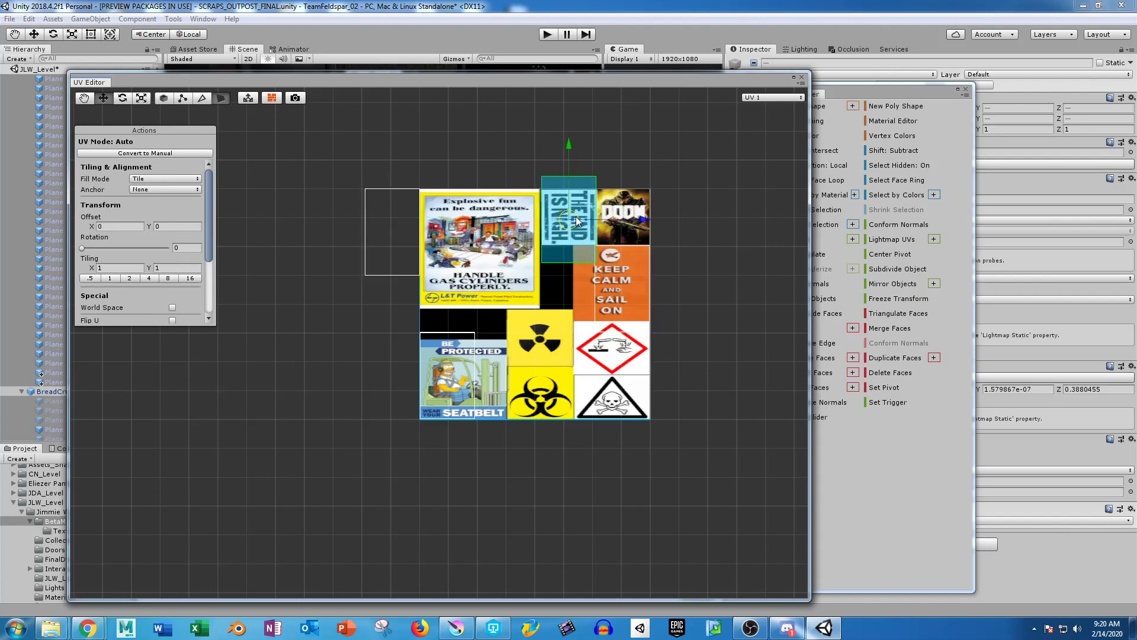
{"action": "key", "text": "ctrl+z"}
{"action": "left_click_drag", "start_coordinate": [398, 267], "coordinate": [539, 337]}
{"action": "key", "text": "ctrl+z"}
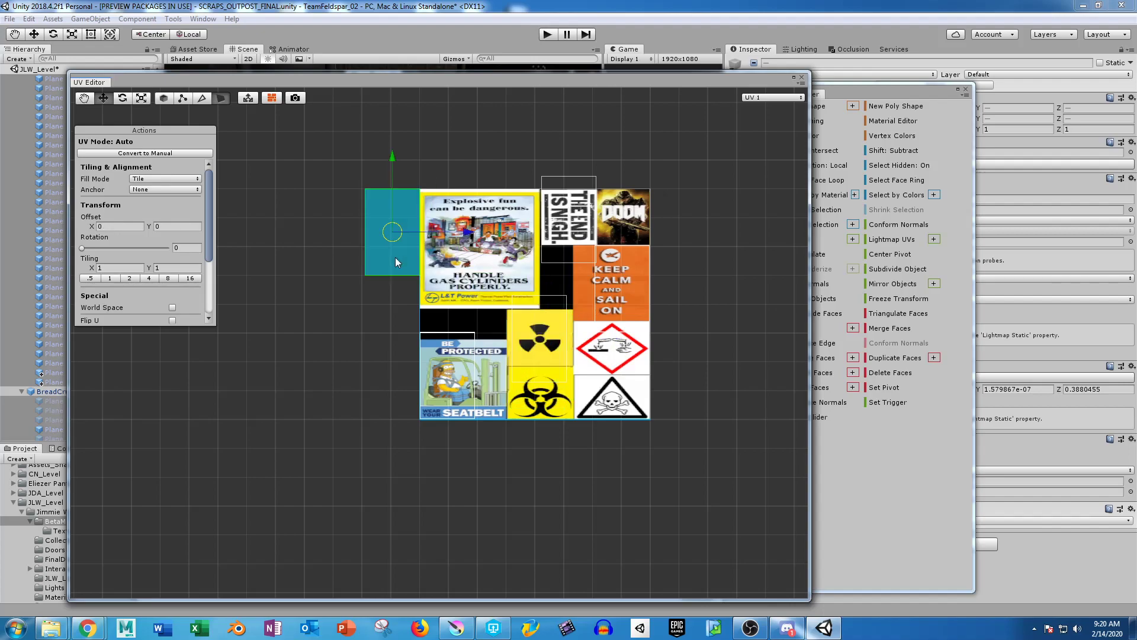
{"action": "left_click_drag", "start_coordinate": [393, 231], "coordinate": [543, 398]}
{"action": "left_click_drag", "start_coordinate": [415, 237], "coordinate": [613, 346]}
{"action": "key", "text": "ctrl+z"}
{"action": "left_click_drag", "start_coordinate": [408, 244], "coordinate": [613, 399]}
{"action": "left_click", "coordinate": [391, 233]}
{"action": "left_click_drag", "start_coordinate": [392, 235], "coordinate": [480, 240]}
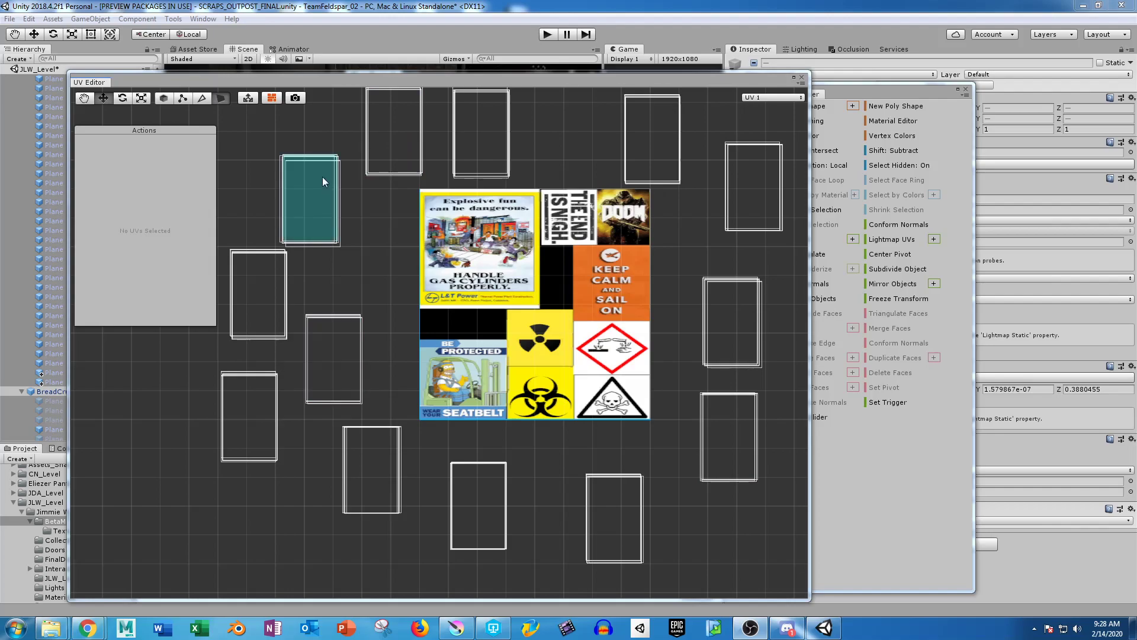
Scale the edge vertices of the UV stack left of the gas cylinder poster flat so its overlapping rectangles coincide.
{"action": "left_click", "coordinate": [182, 97]}
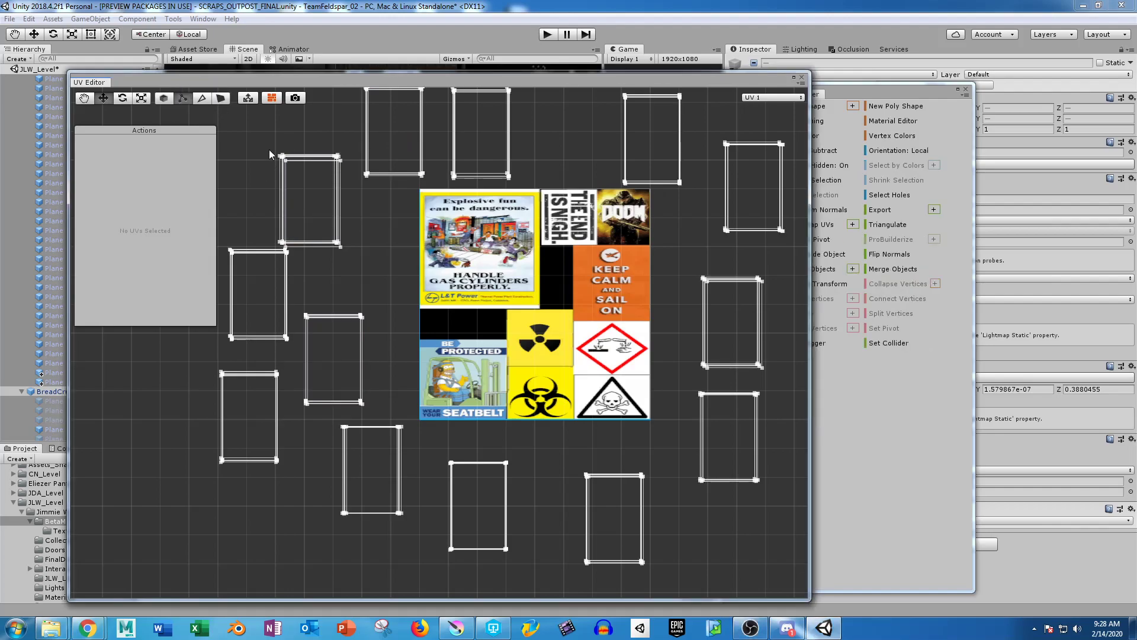
{"action": "left_click", "coordinate": [308, 142]}
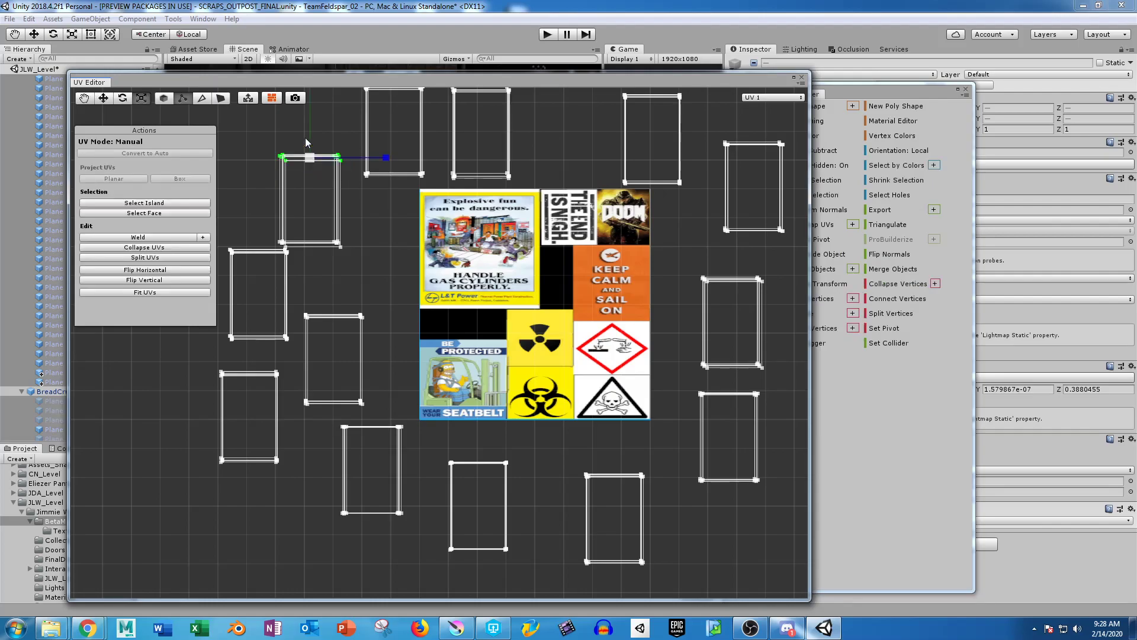
{"action": "middle_click_drag", "start_coordinate": [329, 213], "coordinate": [368, 259]}
{"action": "left_click_drag", "start_coordinate": [349, 131], "coordinate": [351, 205]}
{"action": "left_click_drag", "start_coordinate": [303, 265], "coordinate": [403, 295]}
{"action": "left_click_drag", "start_coordinate": [348, 216], "coordinate": [350, 292]}
{"action": "left_click_drag", "start_coordinate": [295, 184], "coordinate": [338, 295]}
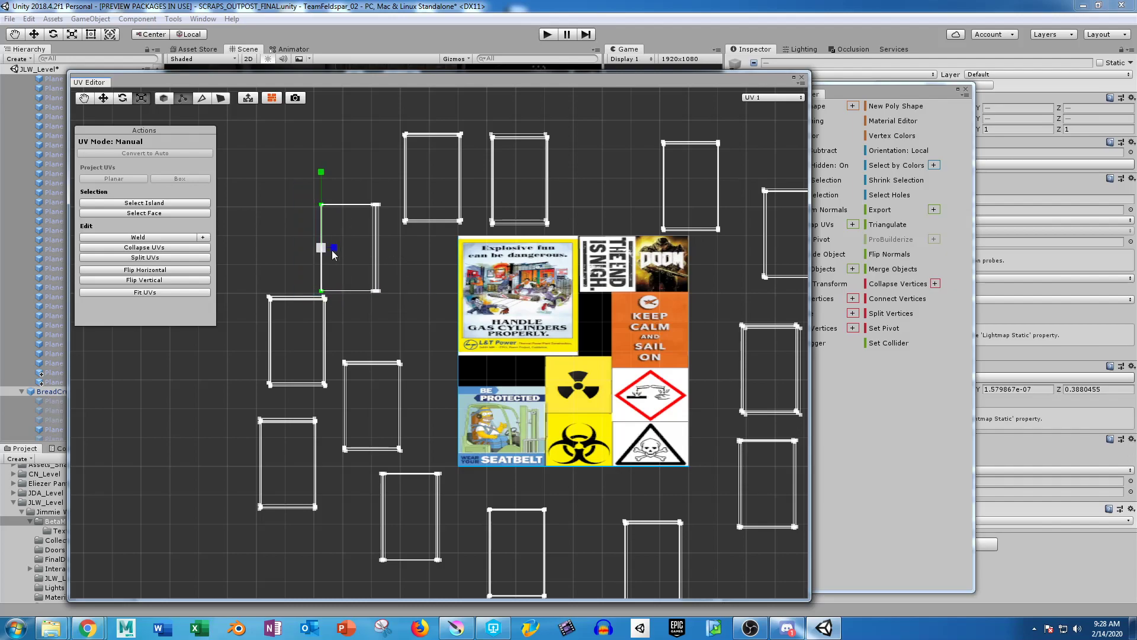
{"action": "left_click_drag", "start_coordinate": [358, 176], "coordinate": [388, 320]}
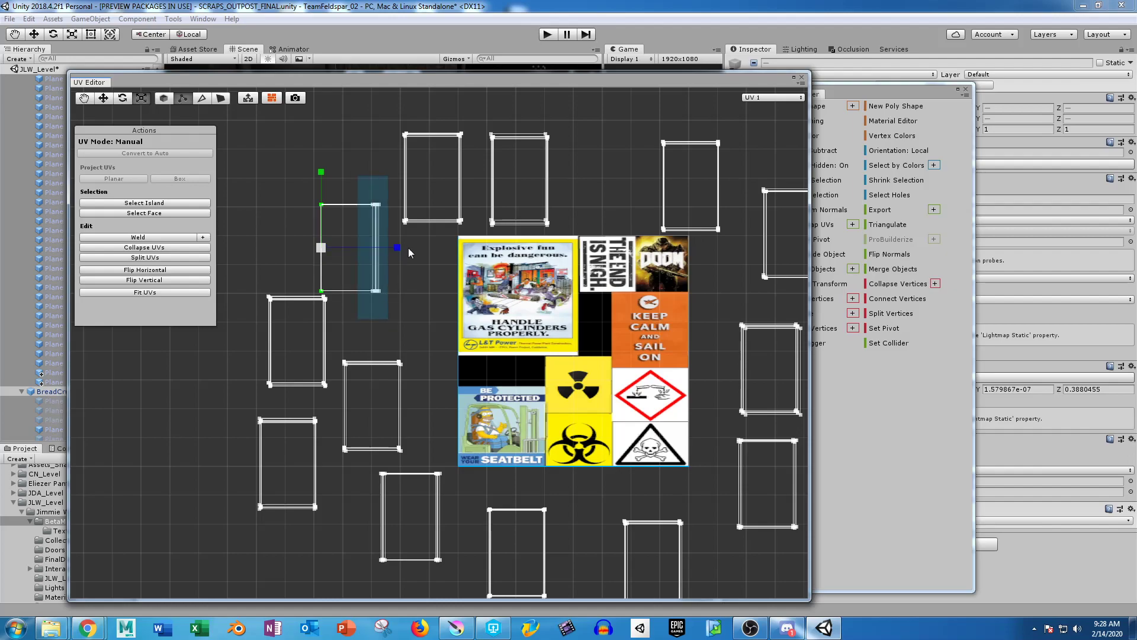
{"action": "left_click_drag", "start_coordinate": [408, 252], "coordinate": [411, 247]}
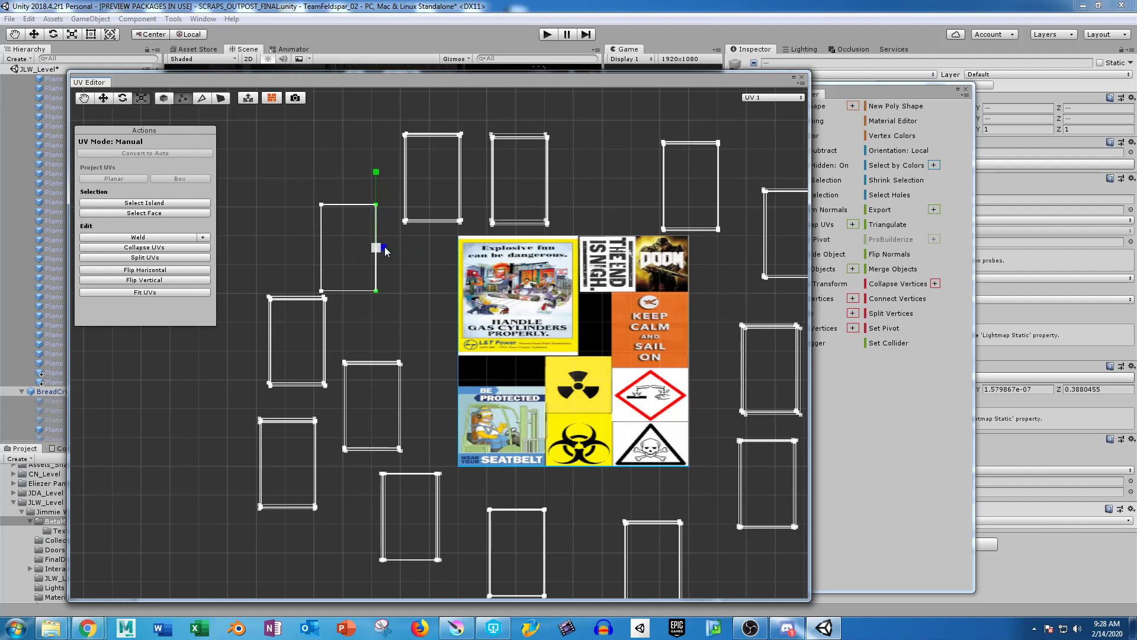
Scale the side-edge vertices of the UV stack above the gas cylinder poster's upper-left corner flat so its rectangles coincide horizontally.
{"action": "left_click_drag", "start_coordinate": [392, 119], "coordinate": [419, 243]}
{"action": "left_click_drag", "start_coordinate": [450, 165], "coordinate": [489, 192]}
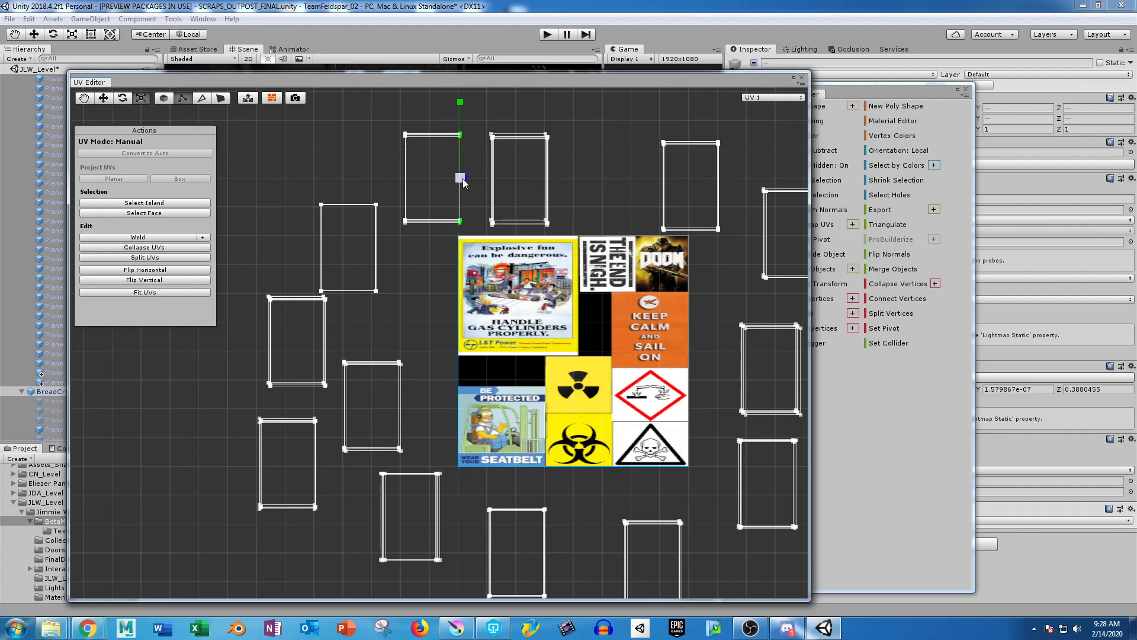
Flatten the top-edge and bottom-edge vertices of the three UV stacks above the poster sheet so their heights line up.
{"action": "left_click_drag", "start_coordinate": [371, 112], "coordinate": [435, 101]}
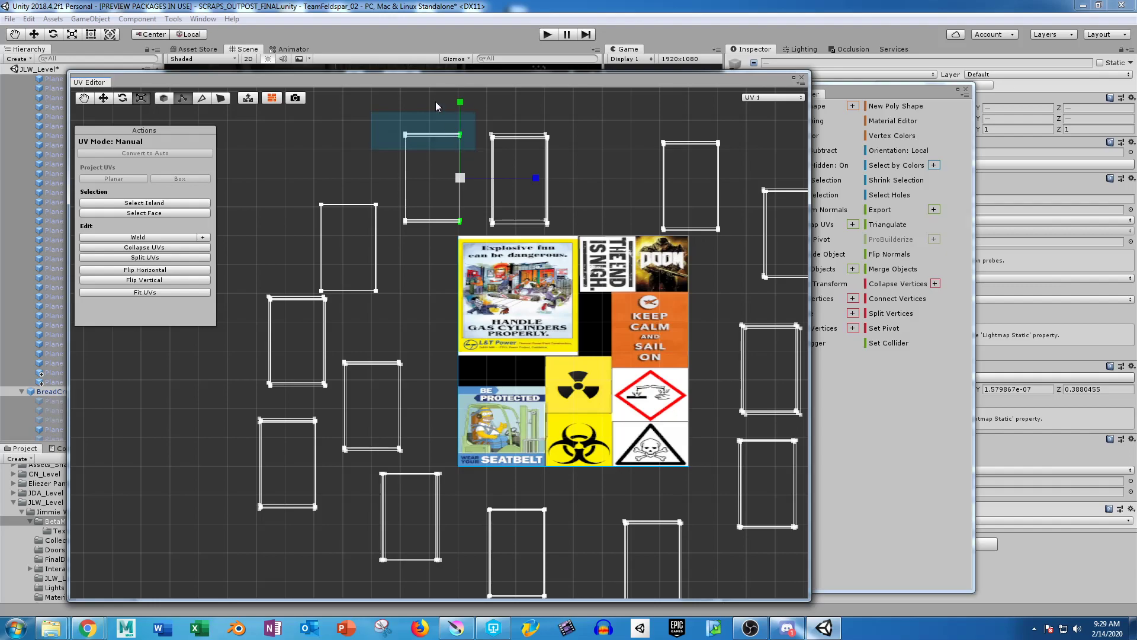
{"action": "middle_click_drag", "start_coordinate": [408, 161], "coordinate": [406, 231]}
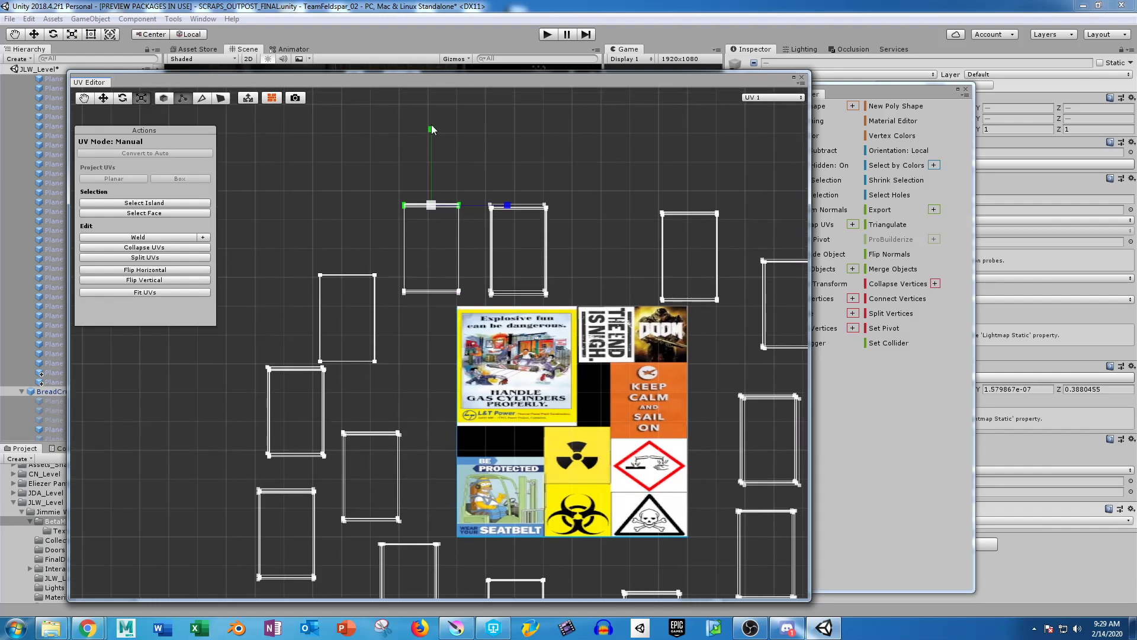
{"action": "left_click_drag", "start_coordinate": [368, 151], "coordinate": [736, 235]}
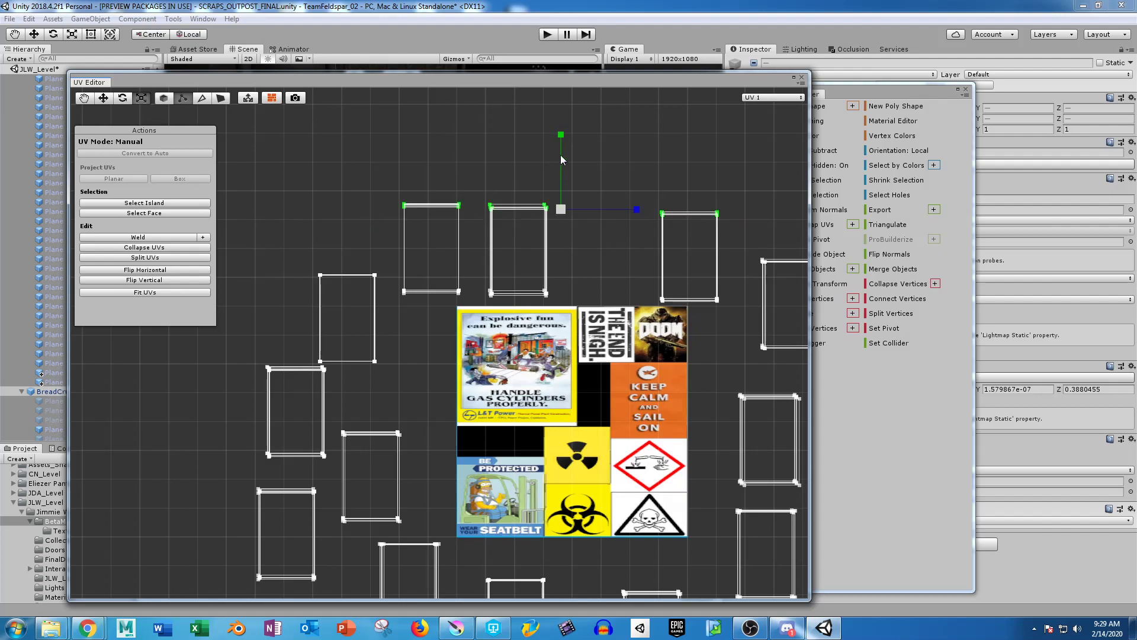
{"action": "left_click_drag", "start_coordinate": [562, 198], "coordinate": [563, 211]}
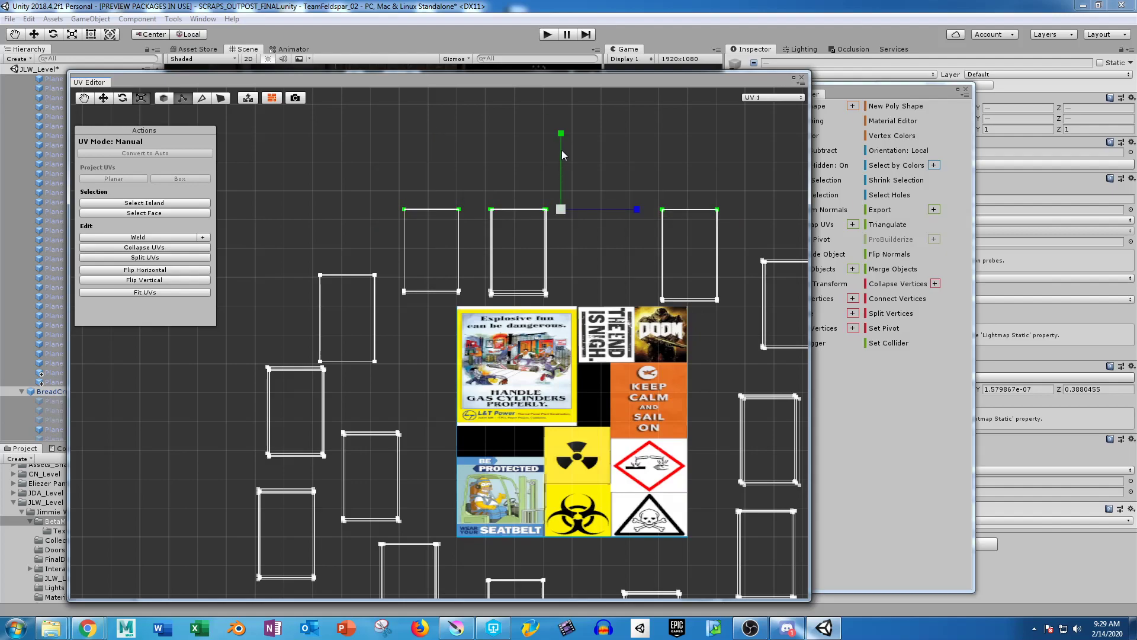
{"action": "left_click_drag", "start_coordinate": [561, 137], "coordinate": [561, 198]}
{"action": "left_click_drag", "start_coordinate": [393, 275], "coordinate": [736, 345]}
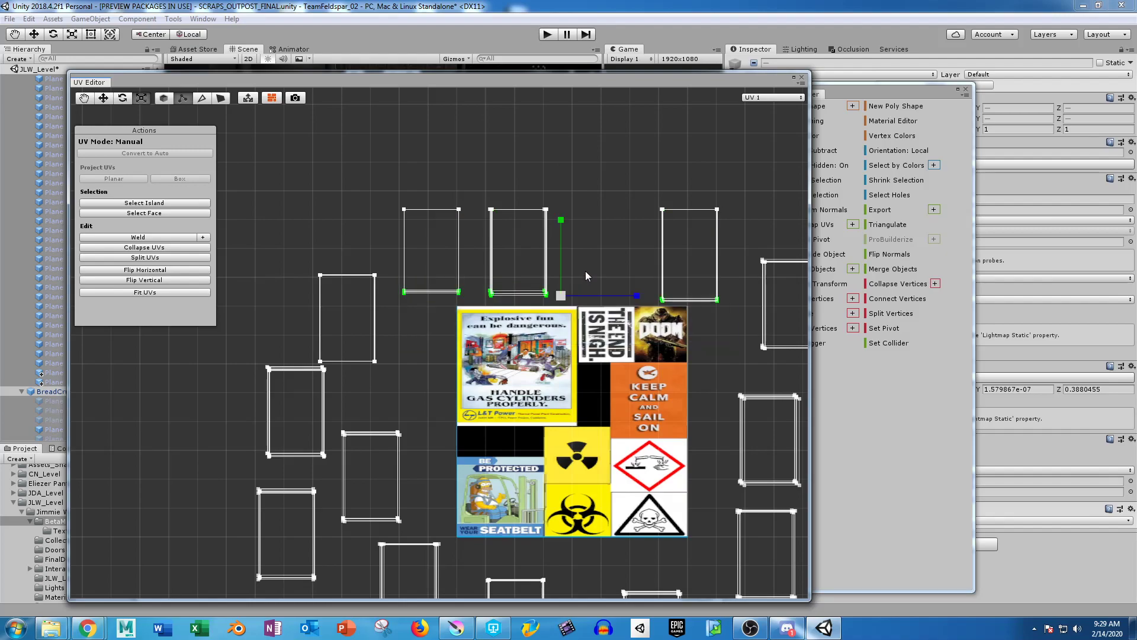
{"action": "left_click_drag", "start_coordinate": [561, 222], "coordinate": [570, 282]}
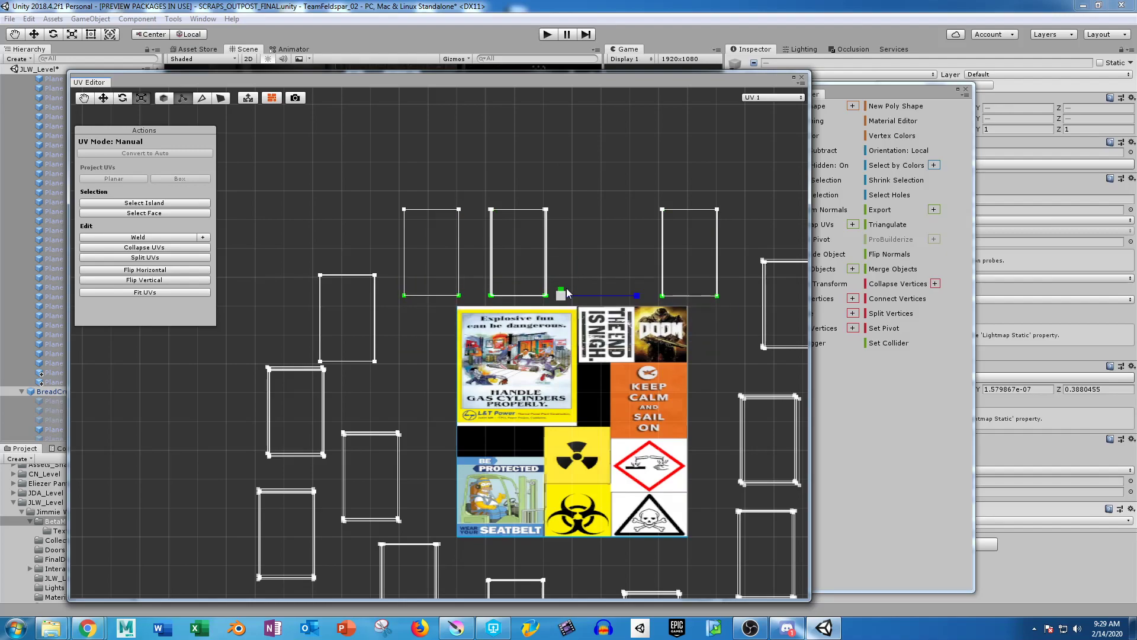
{"action": "left_click_drag", "start_coordinate": [563, 221], "coordinate": [561, 295]}
Scale the left and right edge vertices of the UV stack directly above the gas cylinder poster flat.
{"action": "left_click", "coordinate": [493, 307]}
{"action": "left_click_drag", "start_coordinate": [568, 255], "coordinate": [500, 255]}
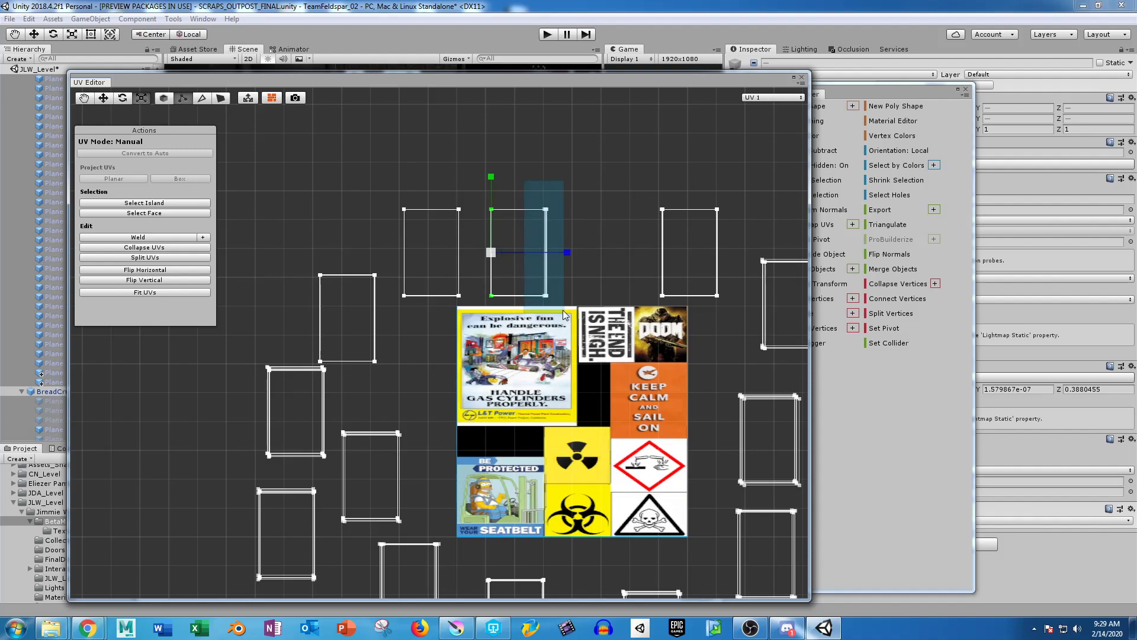
{"action": "left_click", "coordinate": [595, 277]}
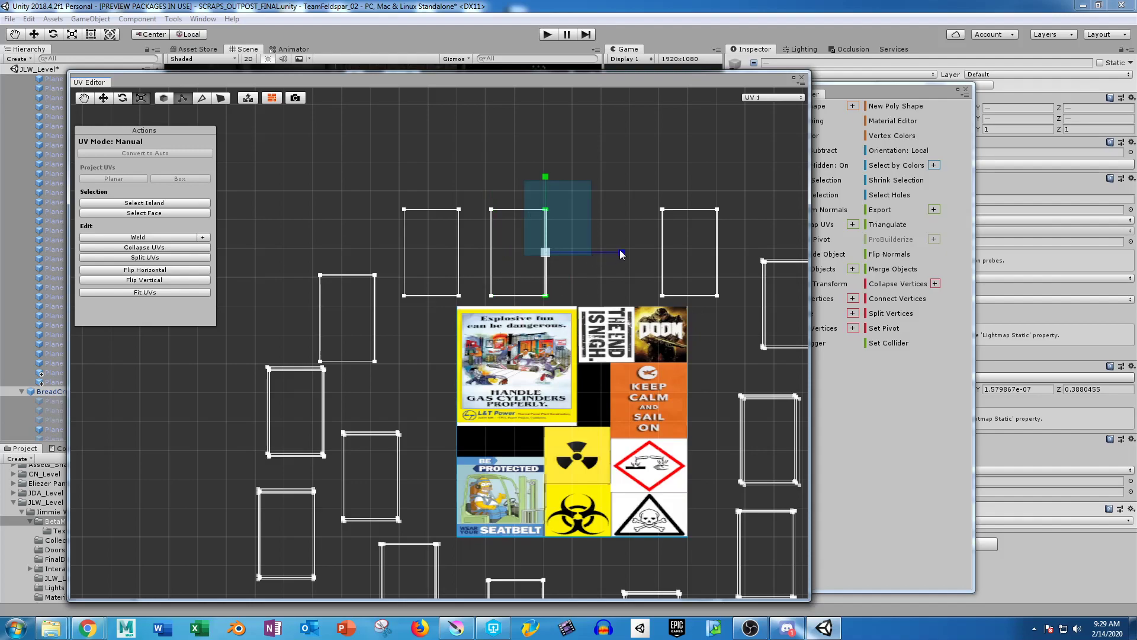
{"action": "left_click_drag", "start_coordinate": [619, 250], "coordinate": [621, 251]}
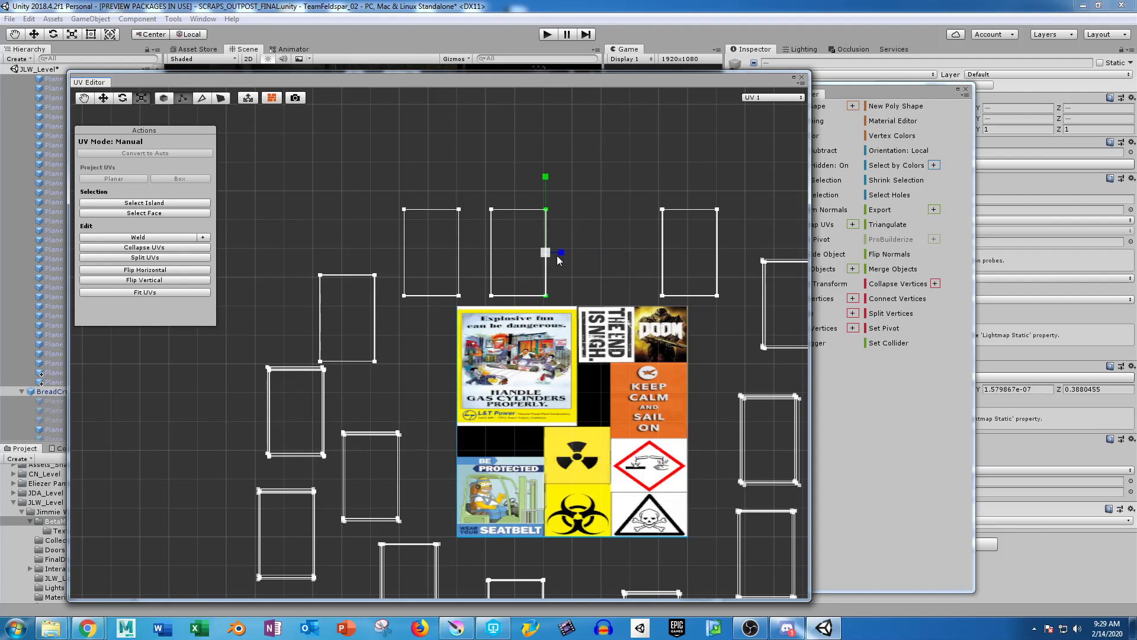
Flatten the left and right edge vertices of the three UV stacks right of the sheet into two shared vertical lines.
{"action": "middle_click_drag", "start_coordinate": [708, 351], "coordinate": [570, 325]}
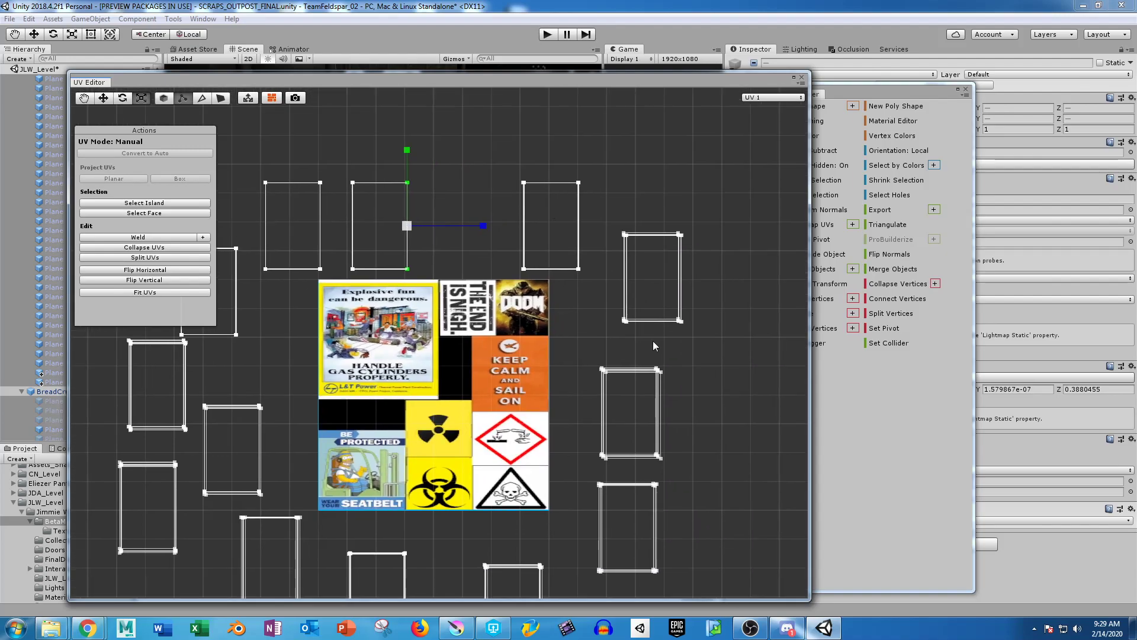
{"action": "middle_click_drag", "start_coordinate": [653, 346], "coordinate": [586, 279]}
{"action": "left_click_drag", "start_coordinate": [524, 144], "coordinate": [578, 546]}
{"action": "left_click_drag", "start_coordinate": [622, 335], "coordinate": [551, 329]}
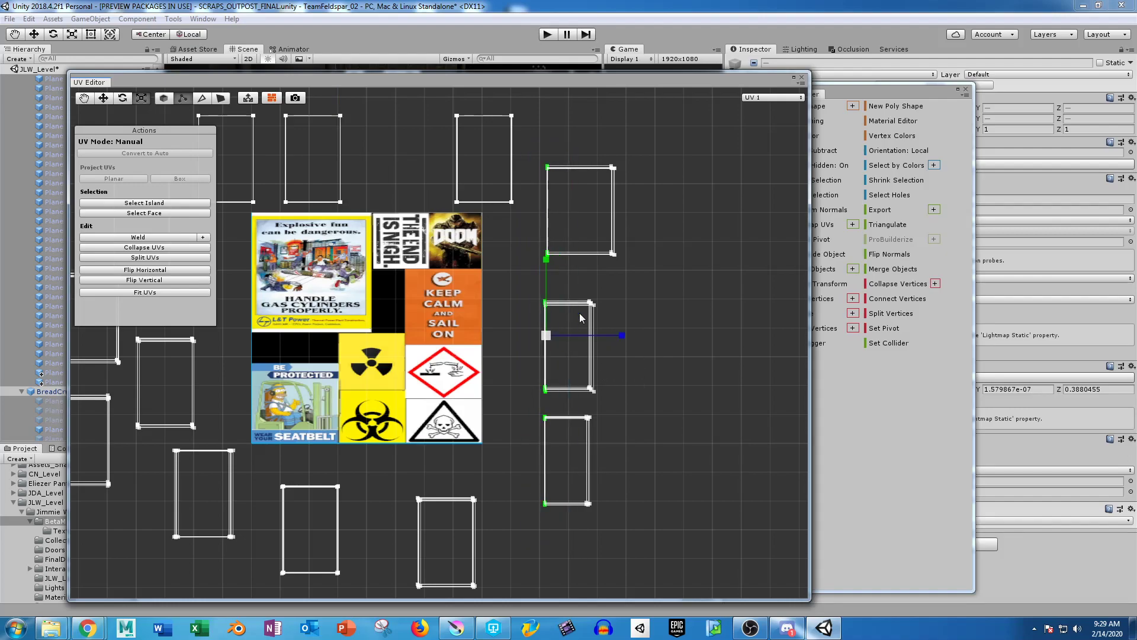
{"action": "left_click_drag", "start_coordinate": [621, 334], "coordinate": [561, 336]}
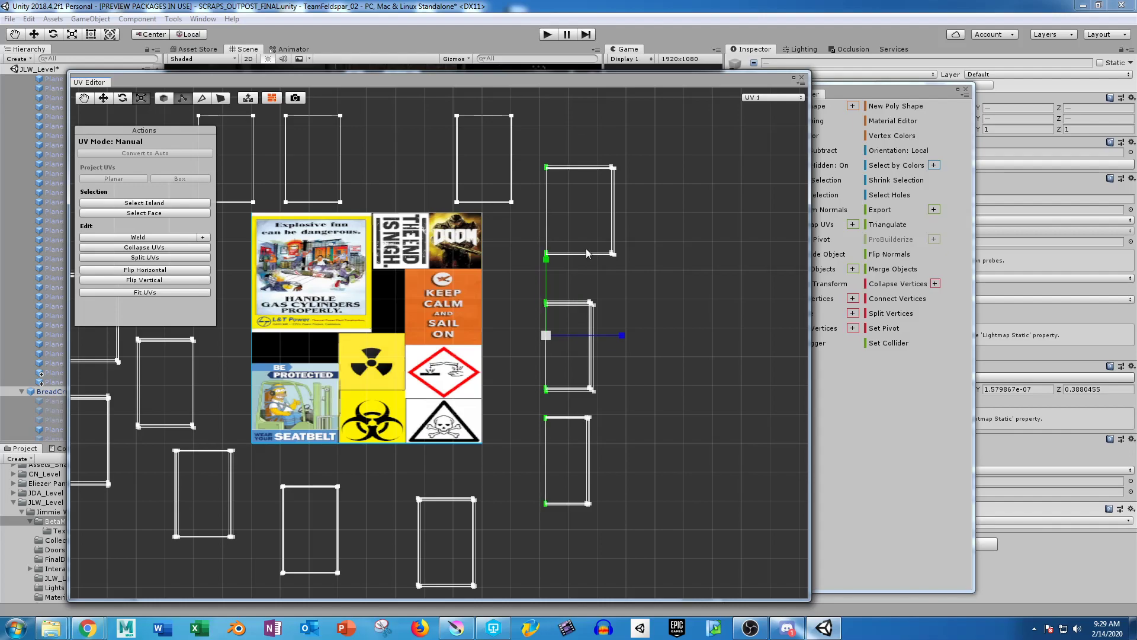
{"action": "left_click_drag", "start_coordinate": [569, 147], "coordinate": [705, 563]}
{"action": "left_click_drag", "start_coordinate": [713, 355], "coordinate": [611, 340]}
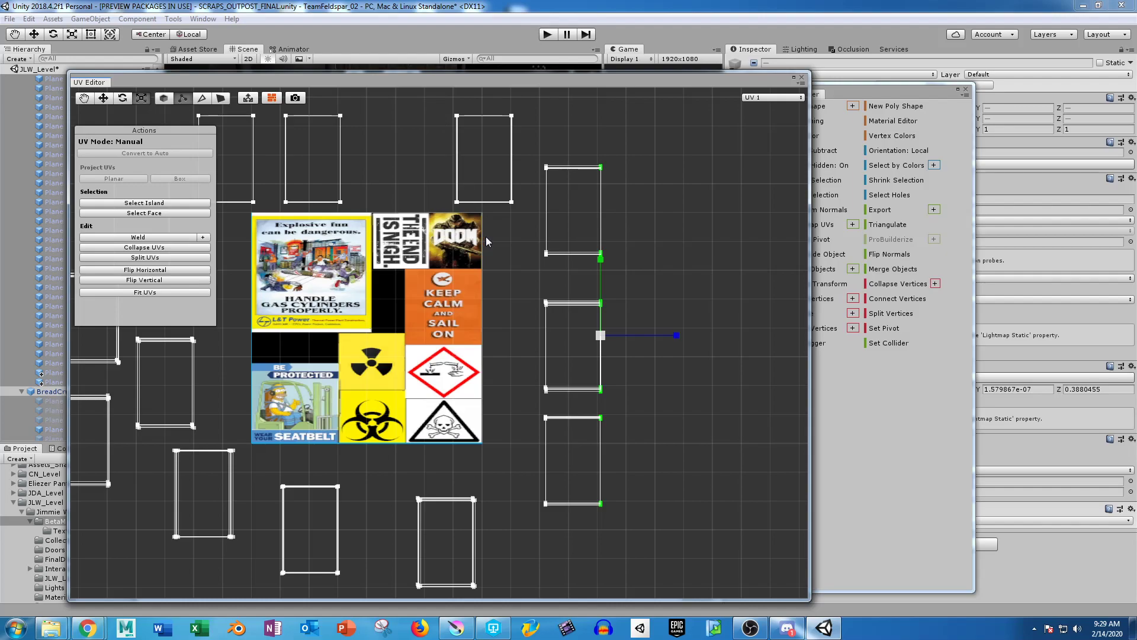
Scale the top and bottom edge vertices of the uppermost UV stack right of the sheet flat.
{"action": "middle_click_drag", "start_coordinate": [485, 248], "coordinate": [502, 279]}
{"action": "left_click_drag", "start_coordinate": [455, 122], "coordinate": [615, 274]}
{"action": "left_click_drag", "start_coordinate": [552, 162], "coordinate": [693, 247]}
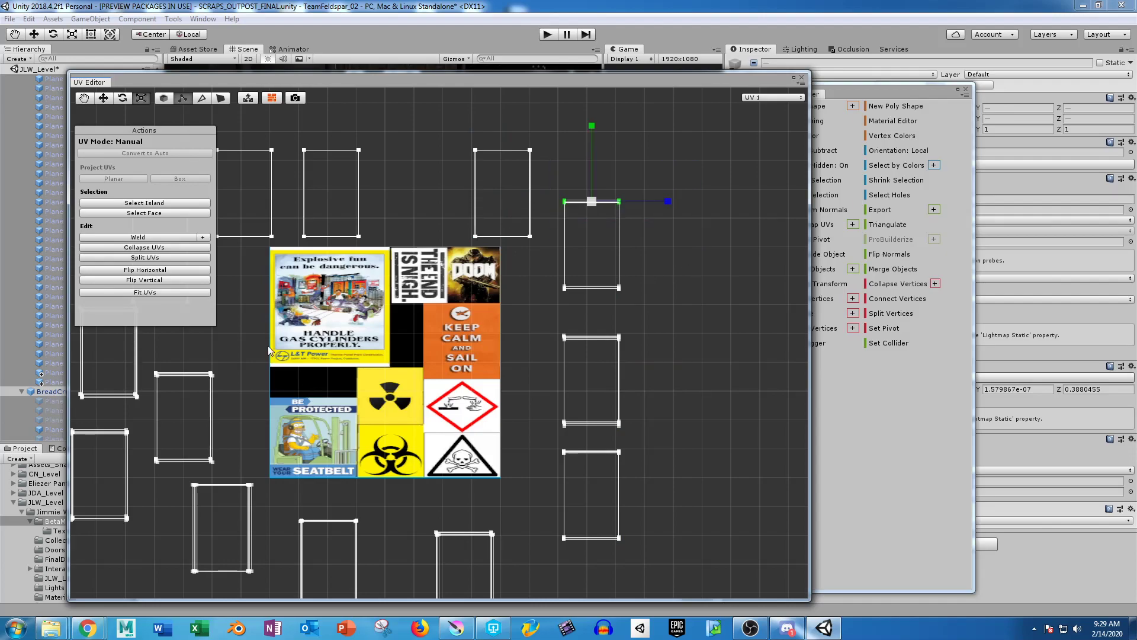
{"action": "left_click_drag", "start_coordinate": [592, 126], "coordinate": [591, 199]}
{"action": "left_click_drag", "start_coordinate": [551, 258], "coordinate": [688, 318]}
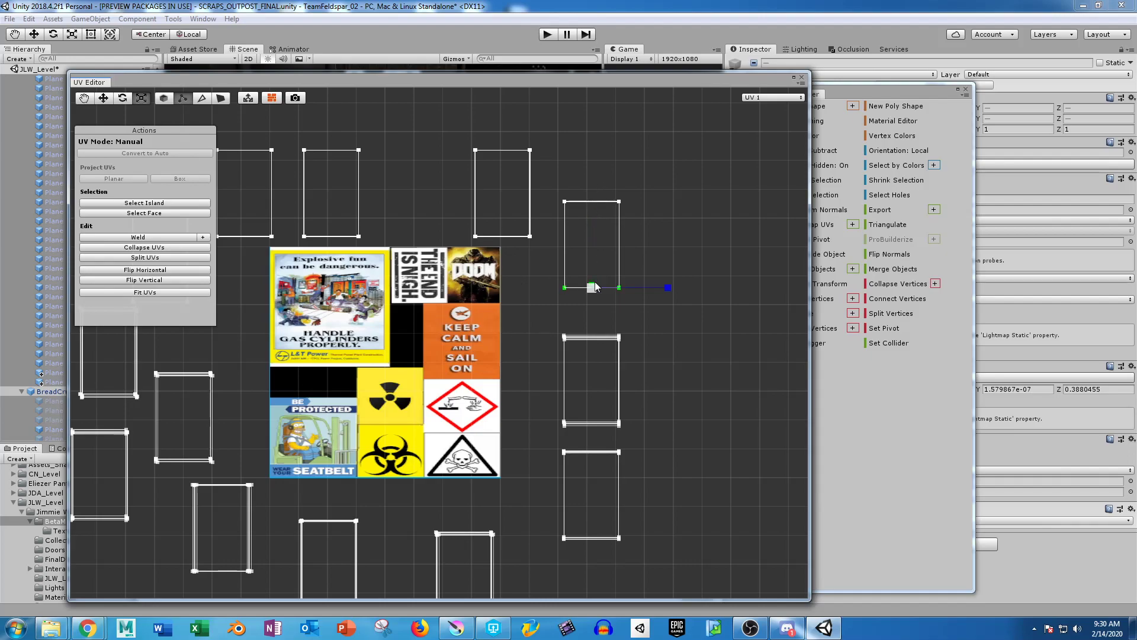
{"action": "mouse_move", "coordinate": [559, 396]}
{"action": "left_mouse_down"}
{"action": "mouse_move", "coordinate": [581, 442]}
{"action": "mouse_move", "coordinate": [578, 393]}
{"action": "left_mouse_up"}
{"action": "left_click_drag", "start_coordinate": [561, 306], "coordinate": [569, 361]}
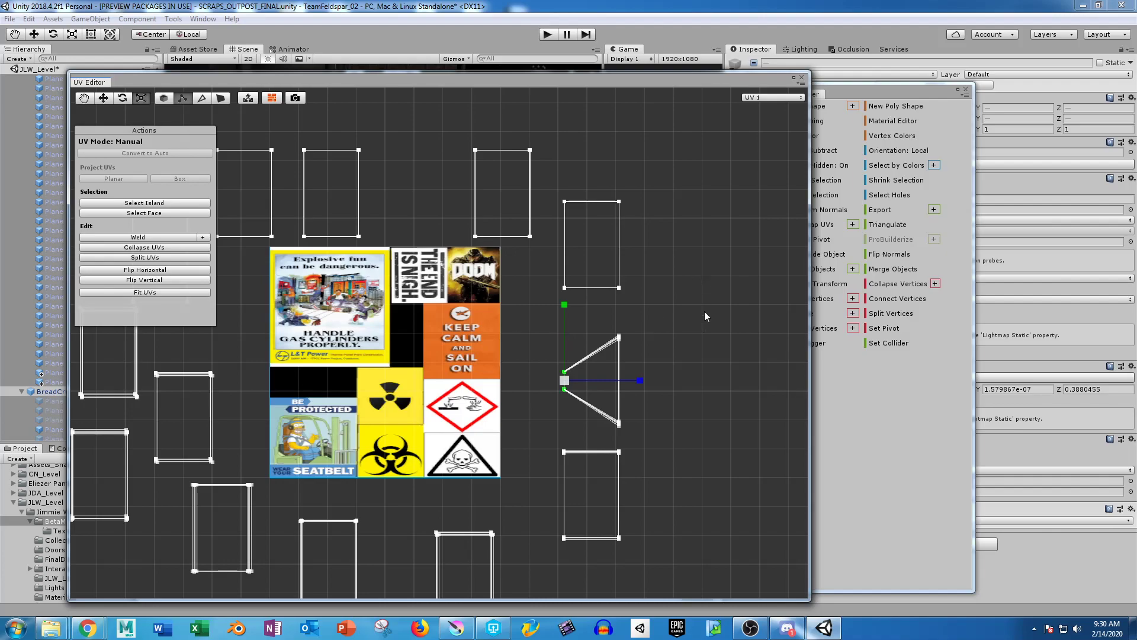
{"action": "key", "text": "ctrl+z"}
Scale the top and bottom edge vertices of the middle UV stack right of the sheet flat.
{"action": "left_click_drag", "start_coordinate": [538, 317], "coordinate": [675, 353]}
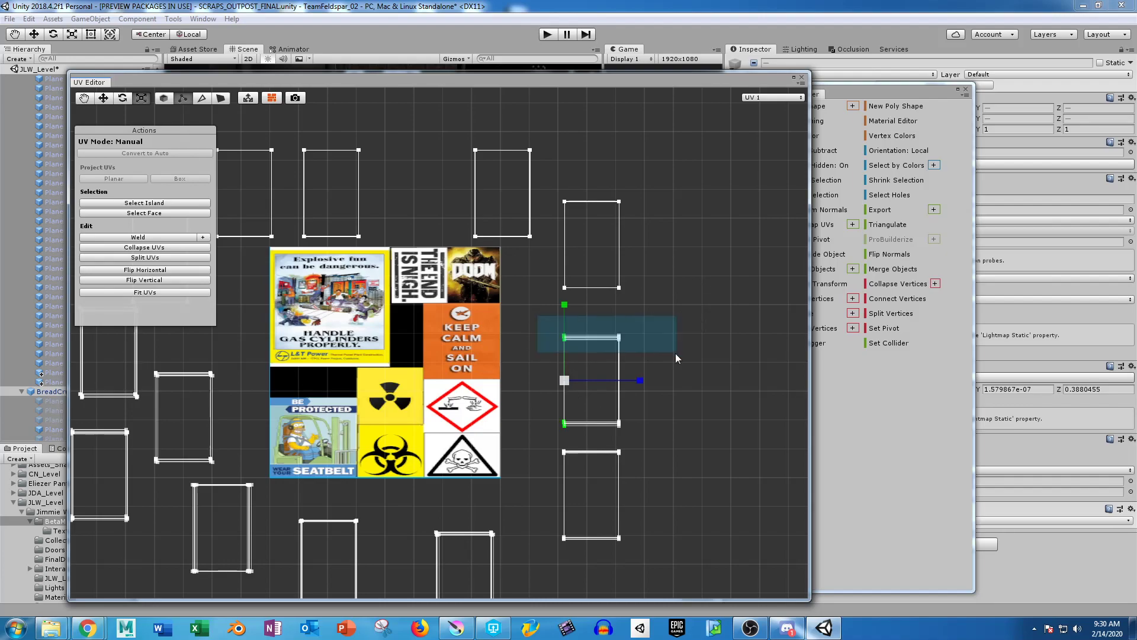
{"action": "left_click_drag", "start_coordinate": [618, 312], "coordinate": [613, 315]}
{"action": "left_click_drag", "start_coordinate": [590, 263], "coordinate": [595, 325]}
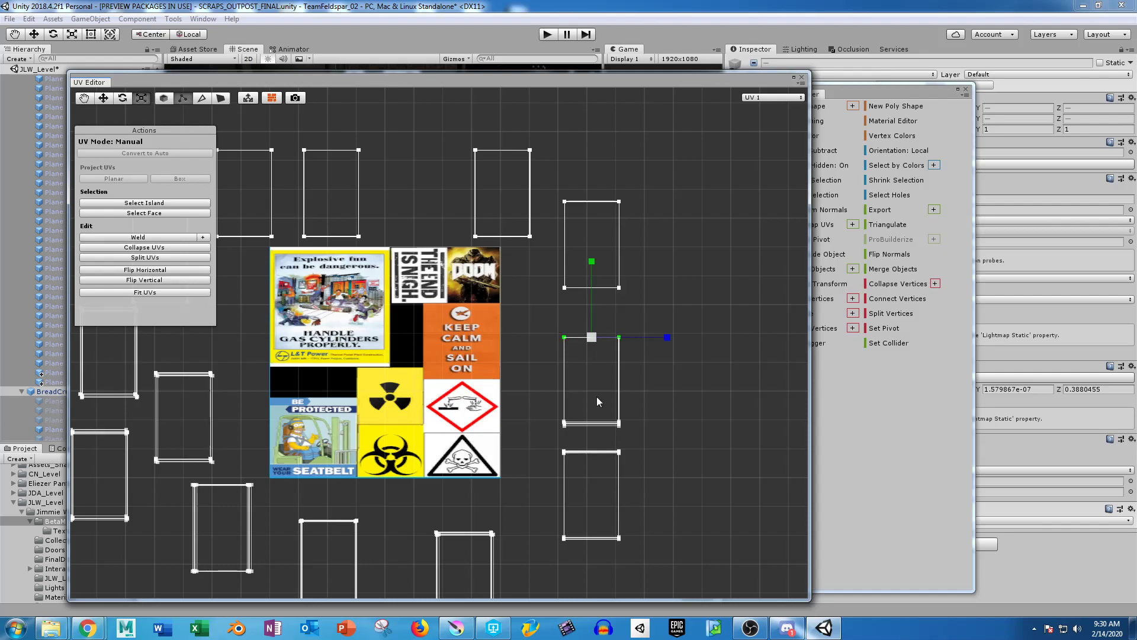
{"action": "left_click_drag", "start_coordinate": [587, 415], "coordinate": [655, 473]}
{"action": "left_click_drag", "start_coordinate": [588, 419], "coordinate": [594, 443]}
{"action": "middle_click_drag", "start_coordinate": [661, 495], "coordinate": [711, 376]}
{"action": "left_click_drag", "start_coordinate": [223, 352], "coordinate": [565, 435]}
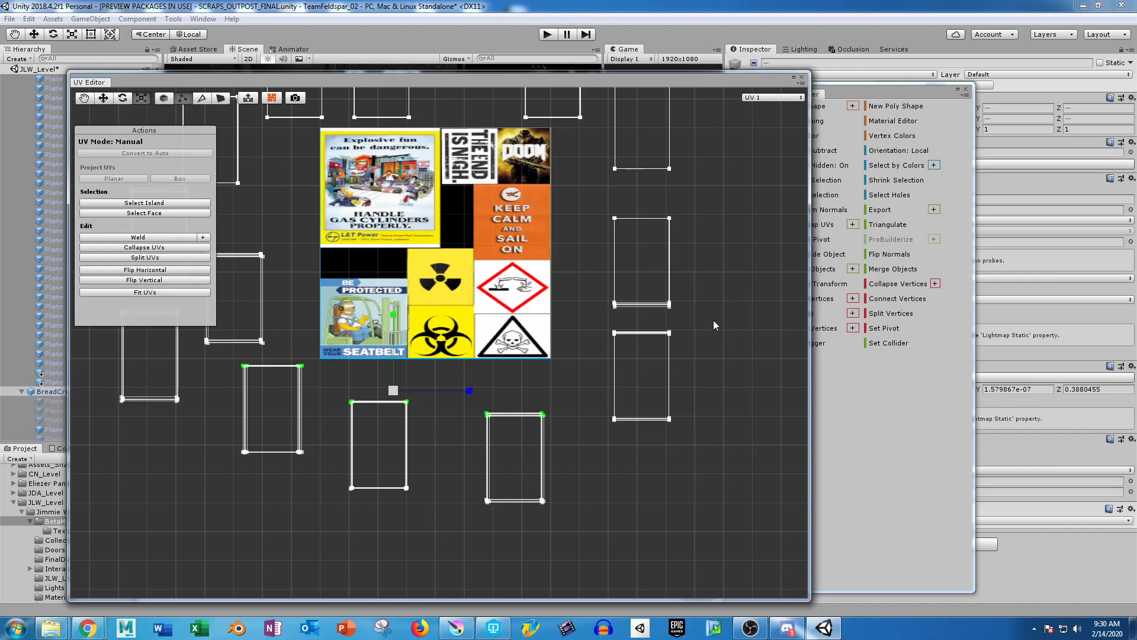
{"action": "left_click_drag", "start_coordinate": [593, 273], "coordinate": [688, 287]}
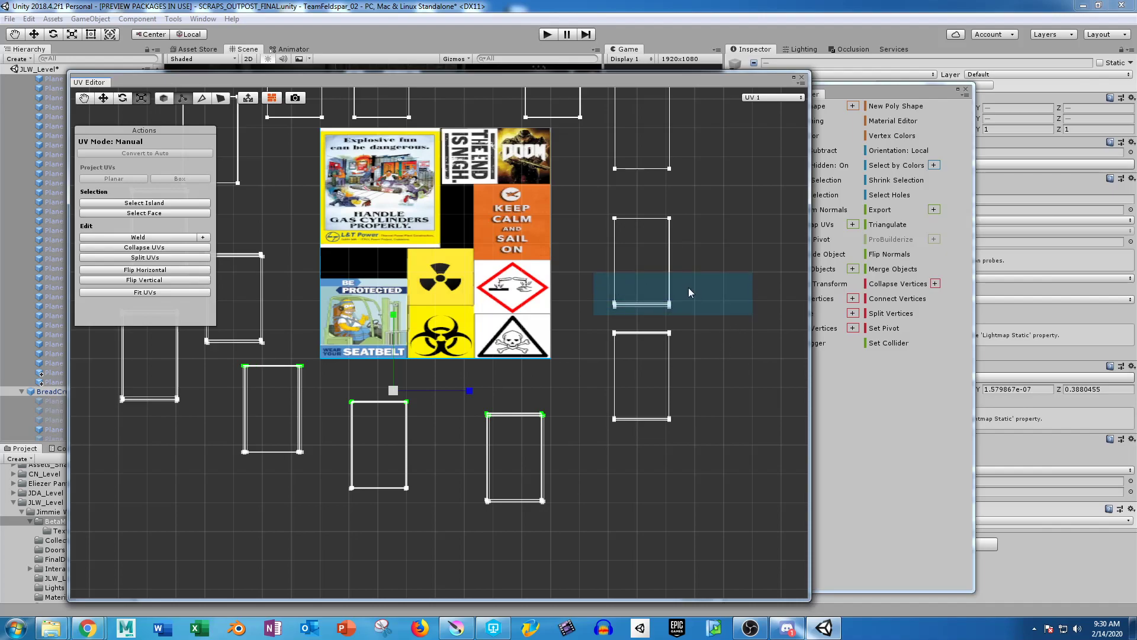
{"action": "left_click_drag", "start_coordinate": [642, 229], "coordinate": [701, 367]}
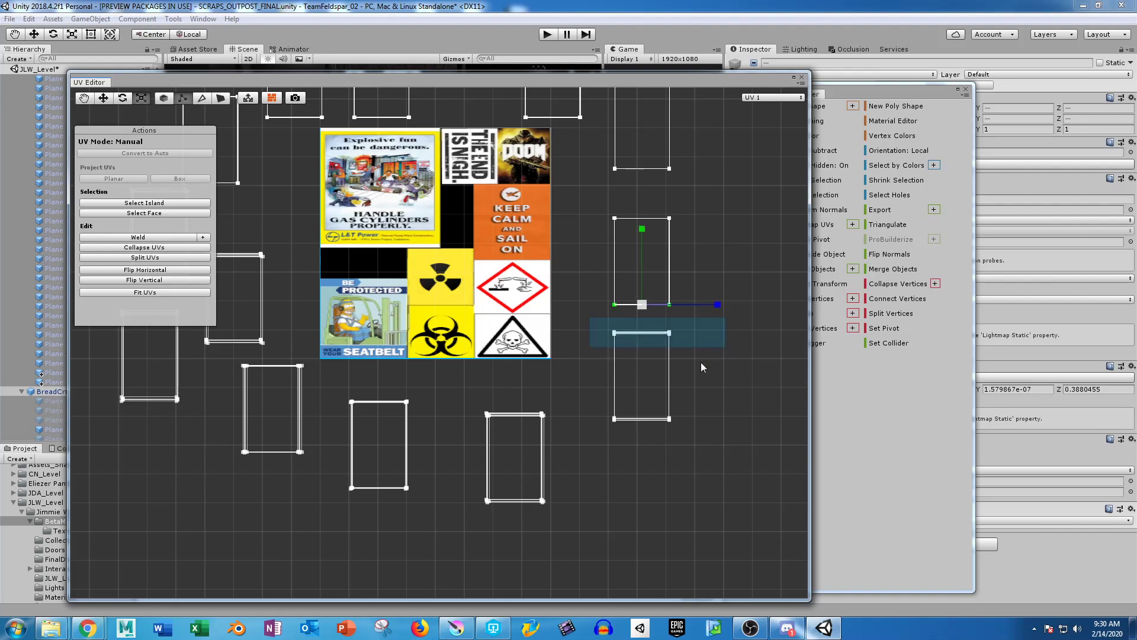
Flatten the top and bottom edge vertices of the lowest UV stack right of the sheet.
{"action": "left_click_drag", "start_coordinate": [643, 257], "coordinate": [642, 322]}
{"action": "left_click_drag", "start_coordinate": [600, 400], "coordinate": [739, 460]}
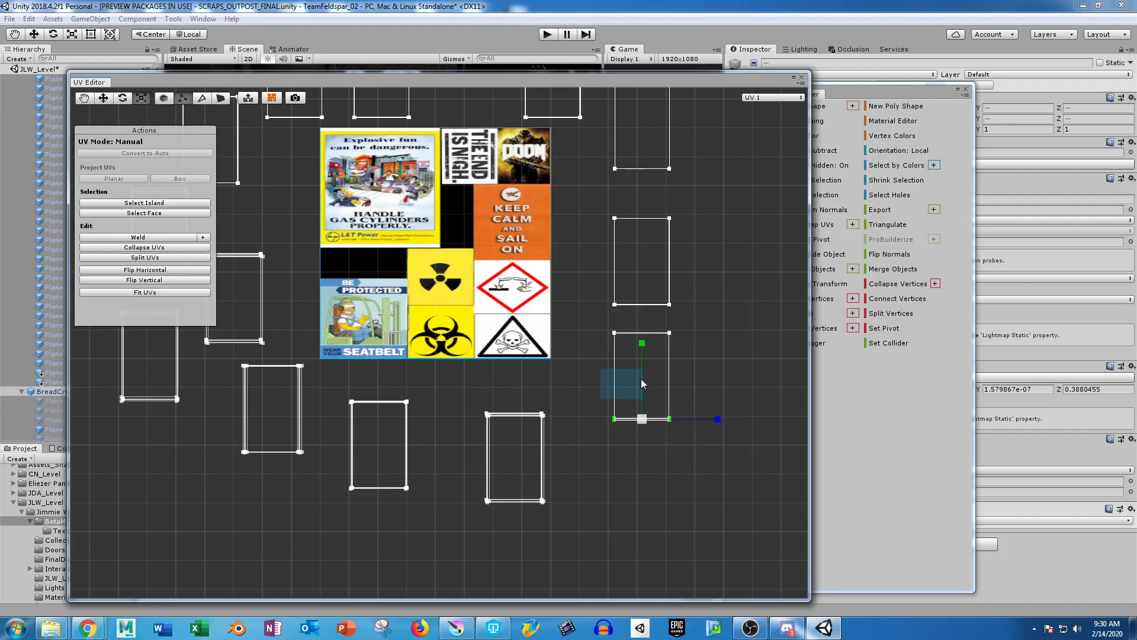
{"action": "left_click_drag", "start_coordinate": [643, 343], "coordinate": [648, 406]}
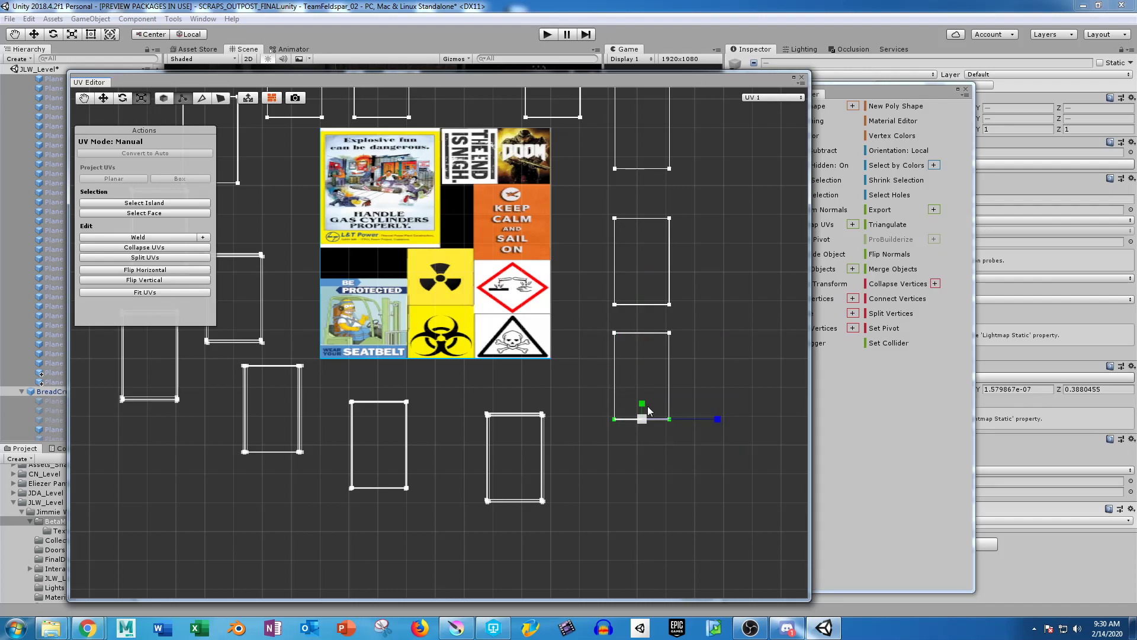
Scale the right and left edge vertices of the UV stack below the skull warning sign flat.
{"action": "left_click_drag", "start_coordinate": [516, 385], "coordinate": [570, 546]}
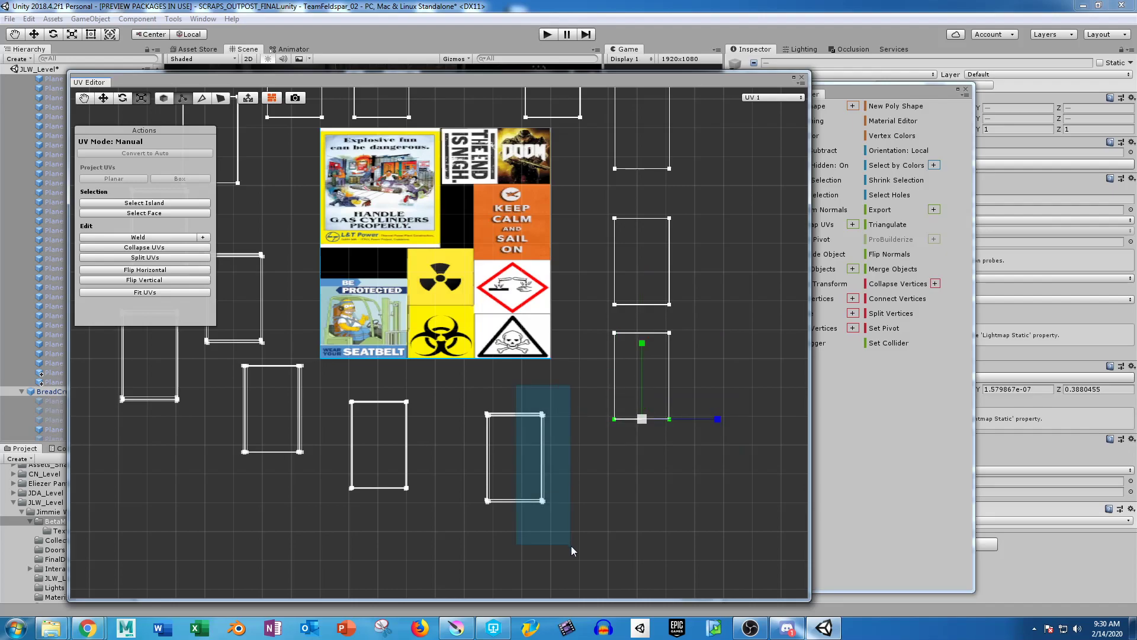
{"action": "left_click_drag", "start_coordinate": [580, 500], "coordinate": [581, 500]}
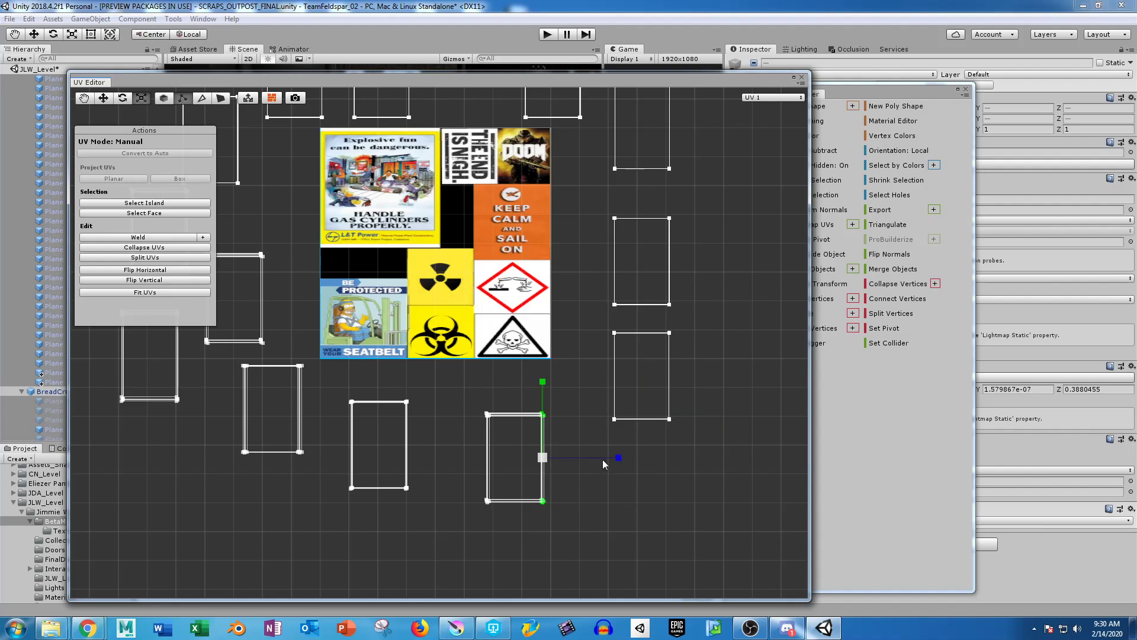
{"action": "left_click_drag", "start_coordinate": [465, 401], "coordinate": [511, 547]}
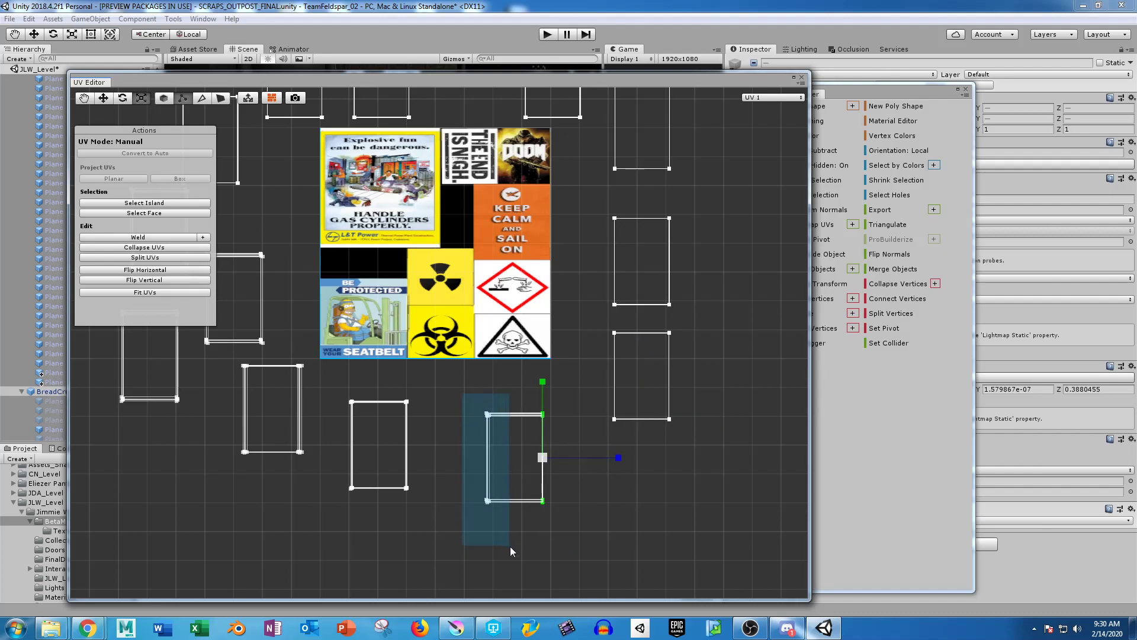
{"action": "left_click_drag", "start_coordinate": [564, 458], "coordinate": [495, 458]}
Flatten the side-edge vertices of the two UV stacks below and diagonally below-left of the Seatbelt poster.
{"action": "left_click_drag", "start_coordinate": [404, 397], "coordinate": [462, 495]}
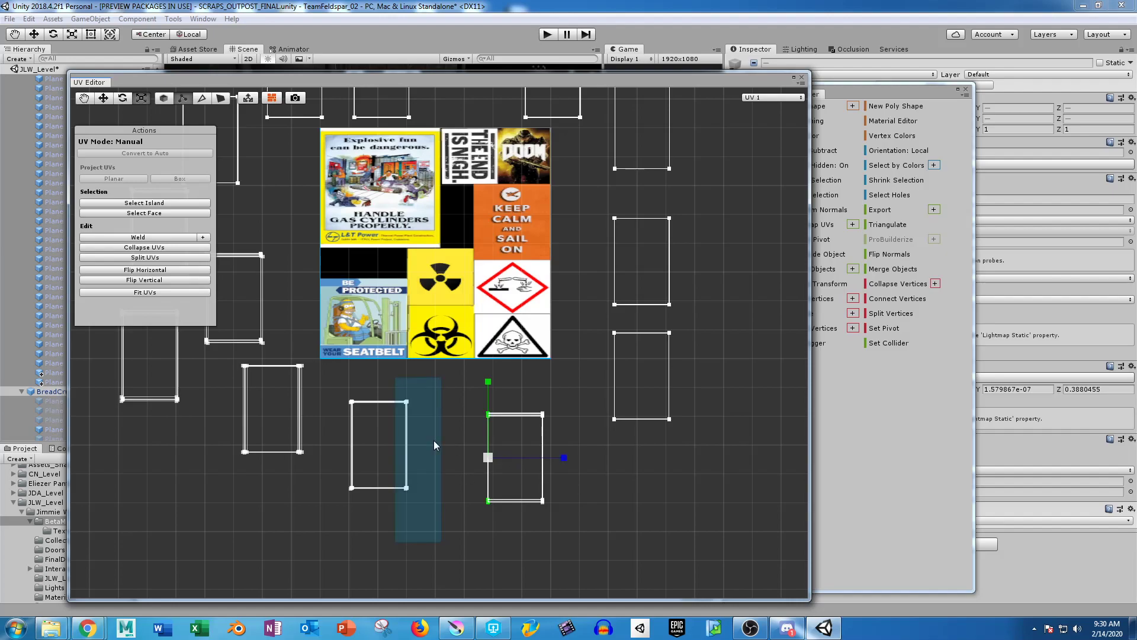
{"action": "left_click_drag", "start_coordinate": [434, 445], "coordinate": [442, 453]}
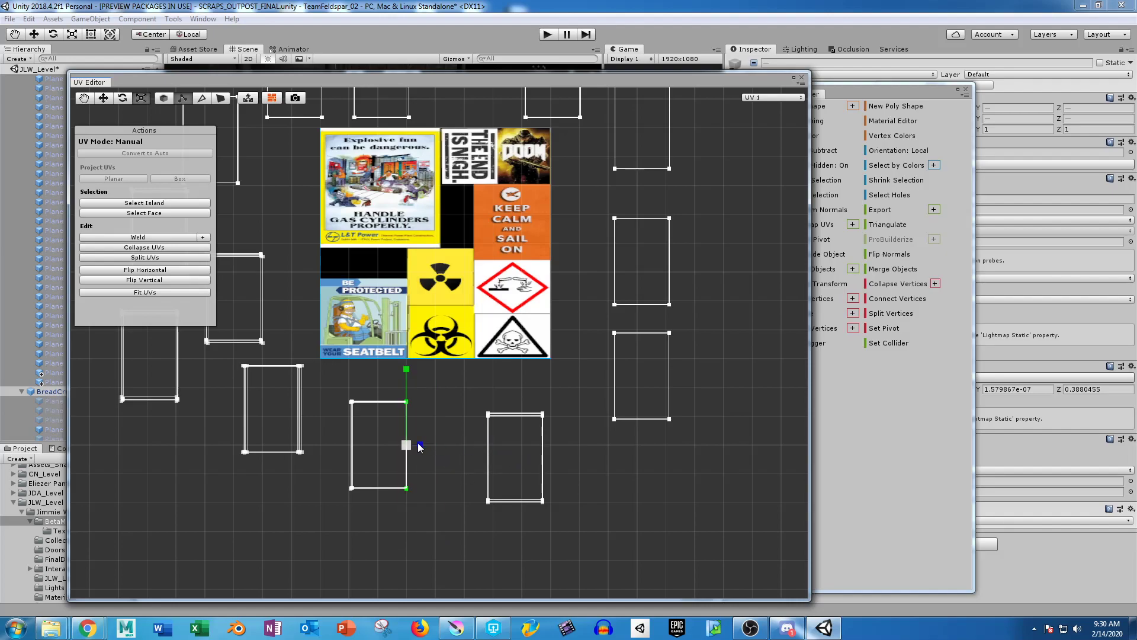
{"action": "left_click_drag", "start_coordinate": [329, 379], "coordinate": [358, 540]}
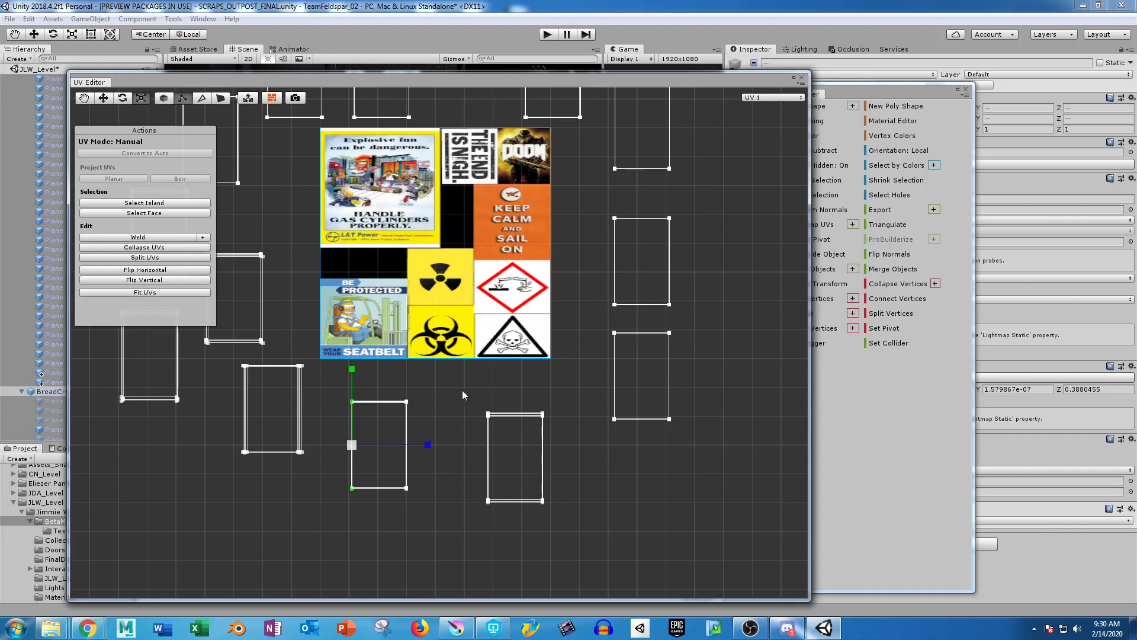
{"action": "middle_click_drag", "start_coordinate": [319, 431], "coordinate": [415, 432]}
{"action": "left_click_drag", "start_coordinate": [377, 353], "coordinate": [422, 496]}
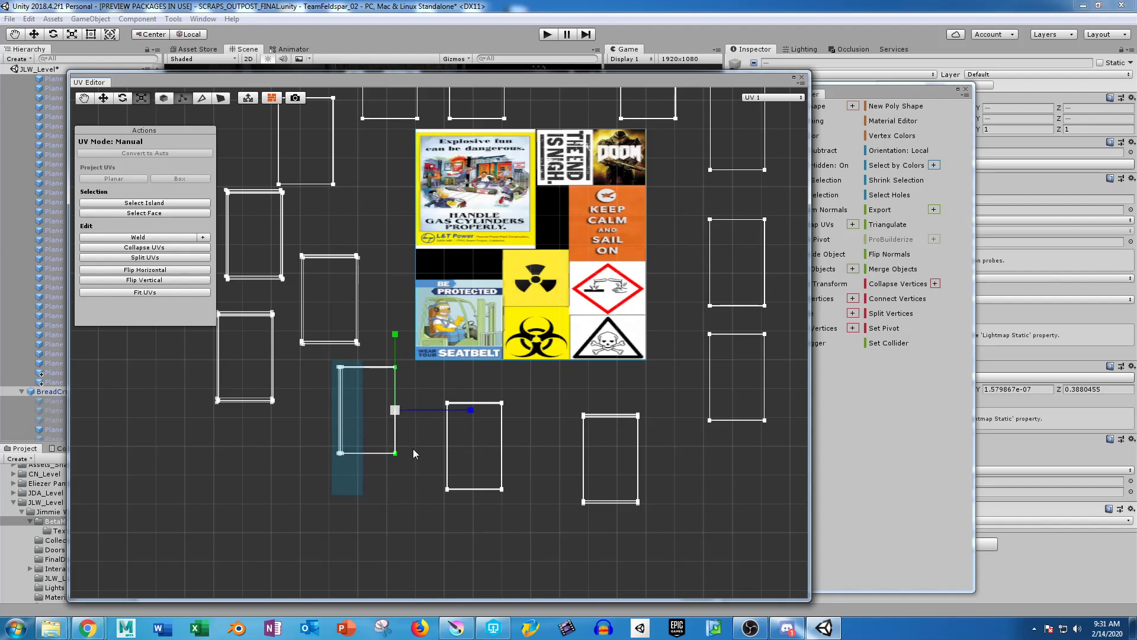
{"action": "left_click_drag", "start_coordinate": [397, 409], "coordinate": [353, 409]}
Flatten the side-edge vertices of the two UV stacks left of the Seatbelt poster, the outer one and the nearer one.
{"action": "middle_click_drag", "start_coordinate": [240, 458], "coordinate": [324, 466]}
{"action": "left_click_drag", "start_coordinate": [336, 318], "coordinate": [375, 436]}
{"action": "left_click_drag", "start_coordinate": [433, 365], "coordinate": [359, 370]}
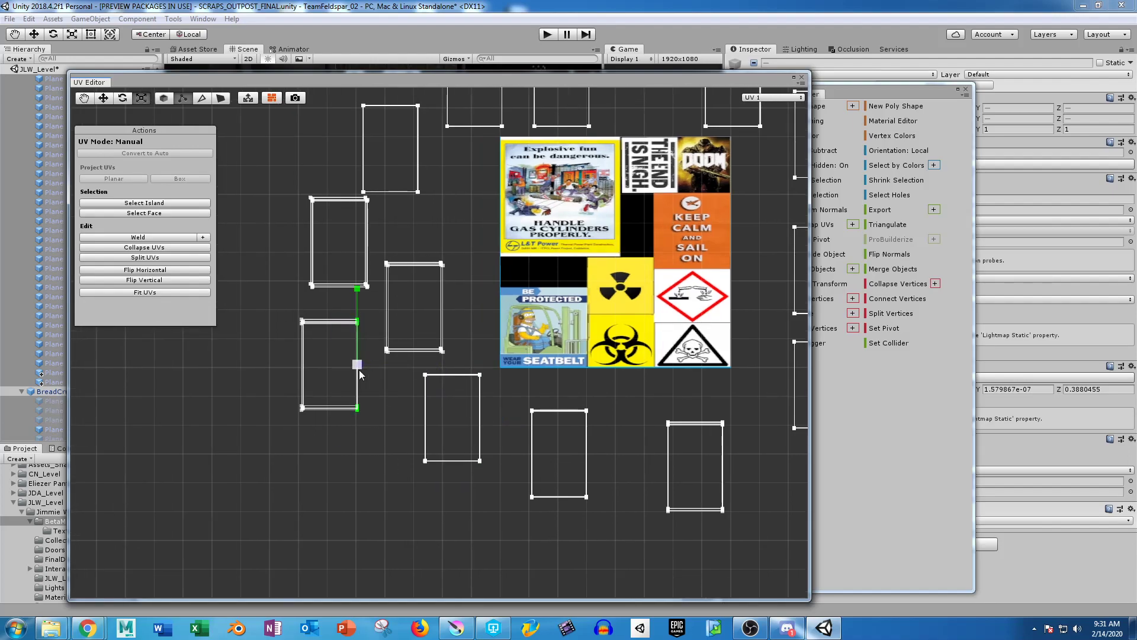
{"action": "left_click_drag", "start_coordinate": [282, 297], "coordinate": [326, 496]}
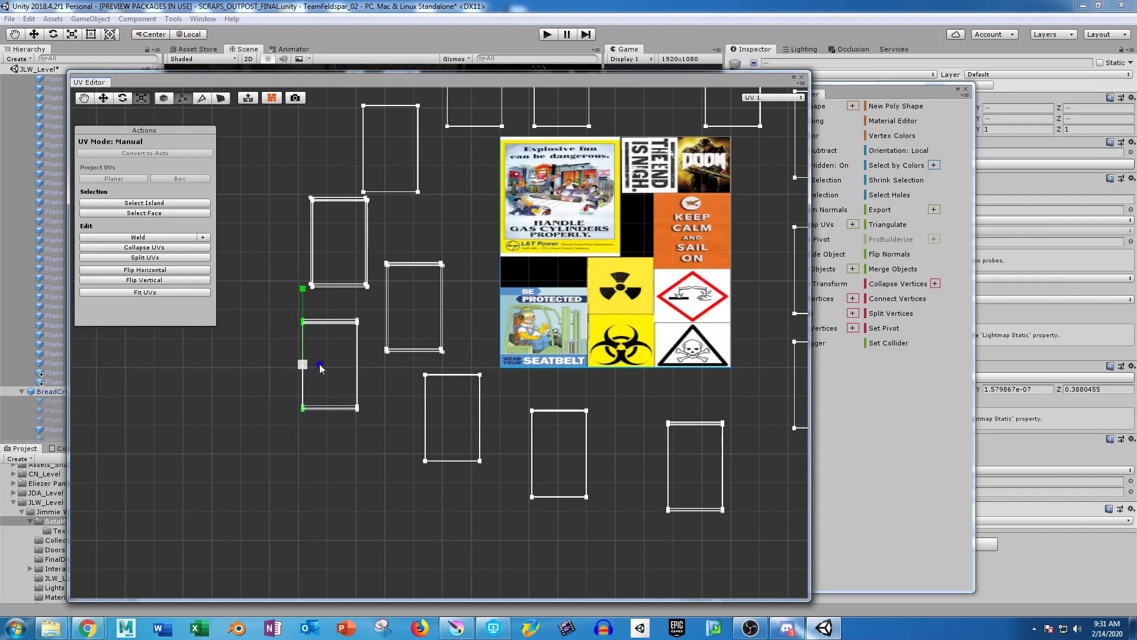
{"action": "left_click_drag", "start_coordinate": [373, 243], "coordinate": [405, 386]}
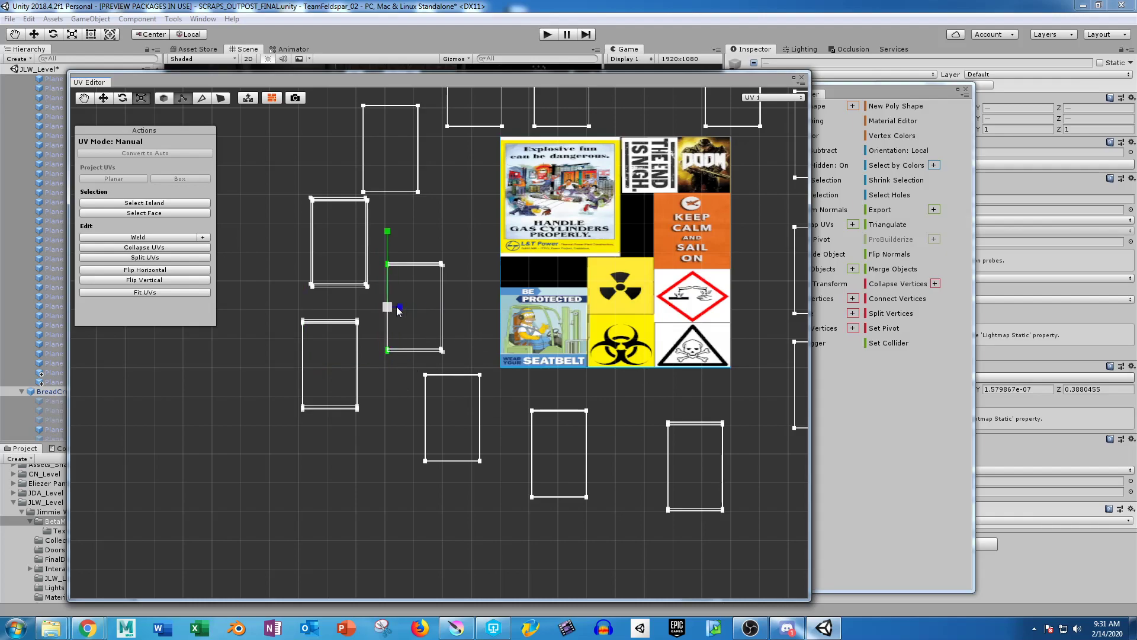
{"action": "left_click_drag", "start_coordinate": [429, 233], "coordinate": [511, 359]}
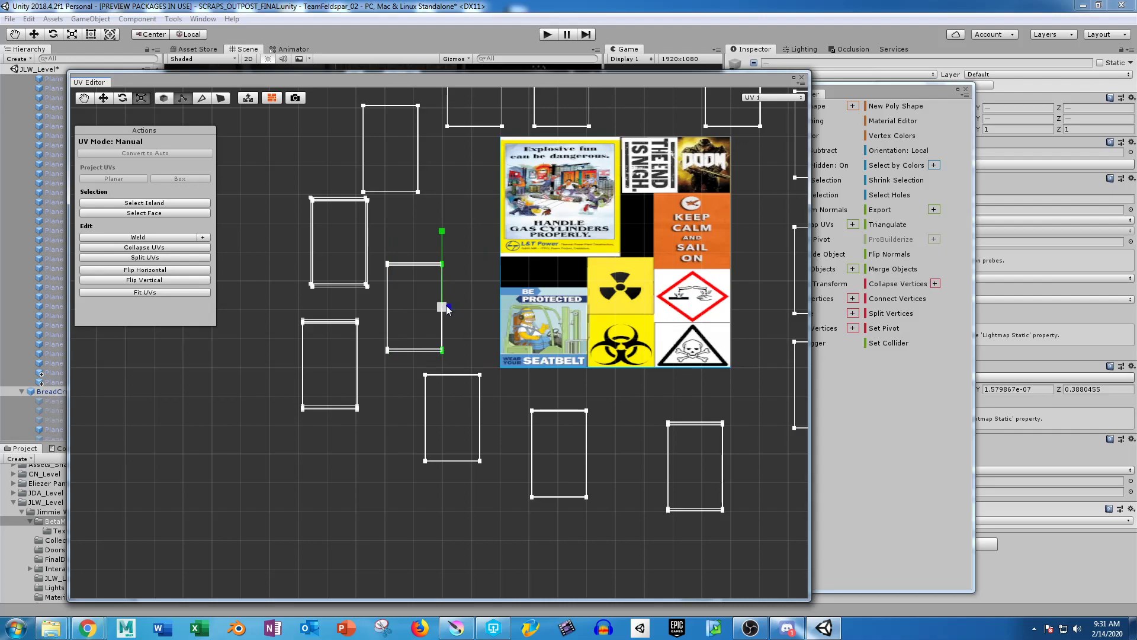
Move the two UV stacks left of the Seatbelt poster down beside the row of stacks below the poster sheet.
{"action": "left_click_drag", "start_coordinate": [284, 302], "coordinate": [377, 453]}
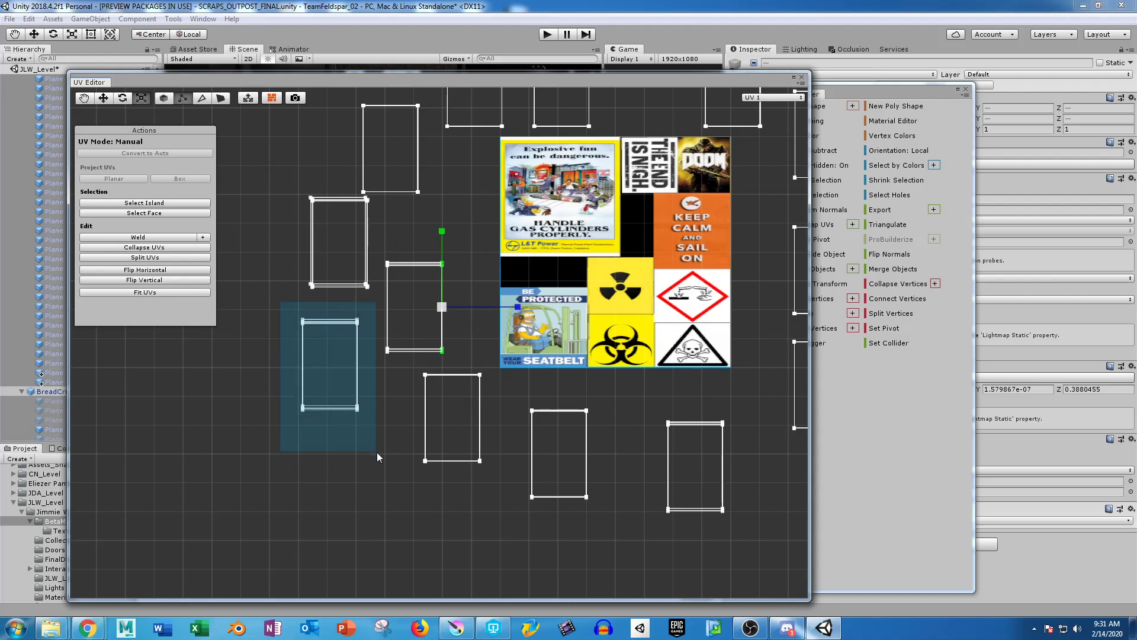
{"action": "left_click_drag", "start_coordinate": [378, 241], "coordinate": [467, 368]}
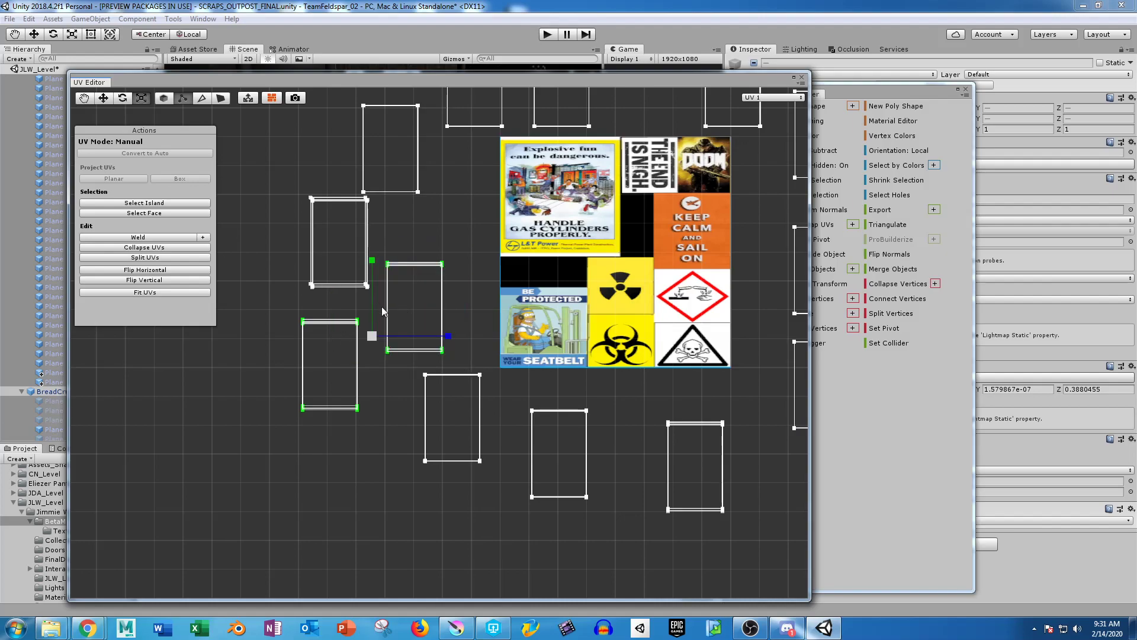
{"action": "left_click", "coordinate": [875, 95]}
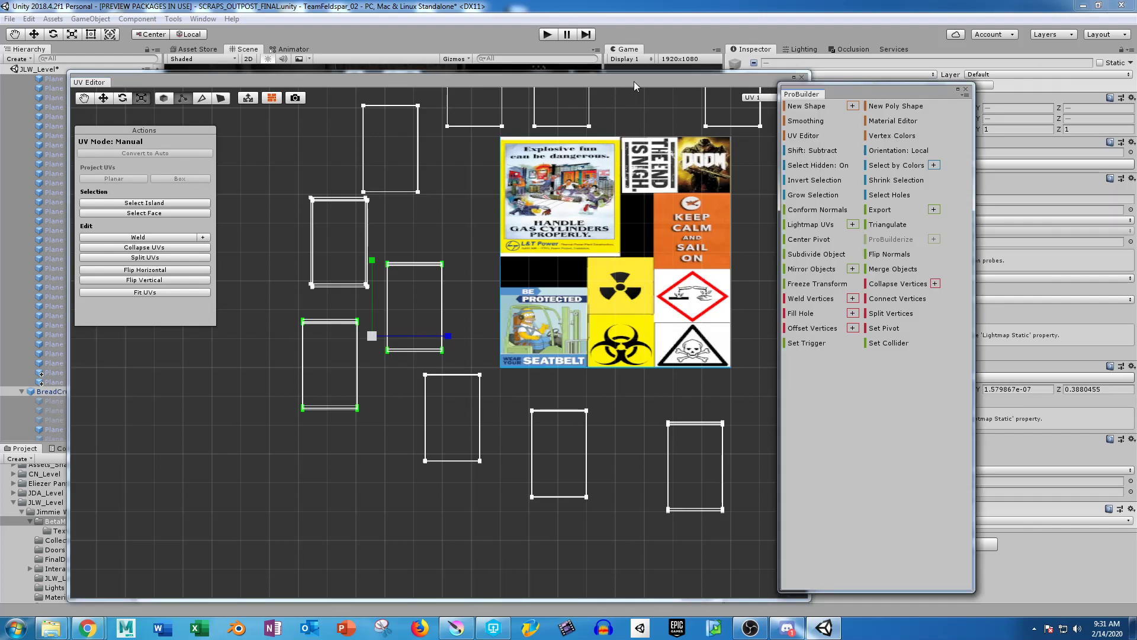
{"action": "left_click", "coordinate": [631, 294]}
{"action": "key", "text": "w"}
{"action": "left_click_drag", "start_coordinate": [378, 345], "coordinate": [333, 474]}
{"action": "left_click_drag", "start_coordinate": [244, 411], "coordinate": [324, 571]}
{"action": "left_click_drag", "start_coordinate": [288, 432], "coordinate": [288, 381]}
Flatten the top edge vertices and the bottom edge vertices of all five UV stacks below the sheet to common levels.
{"action": "left_click_drag", "start_coordinate": [209, 349], "coordinate": [732, 458]}
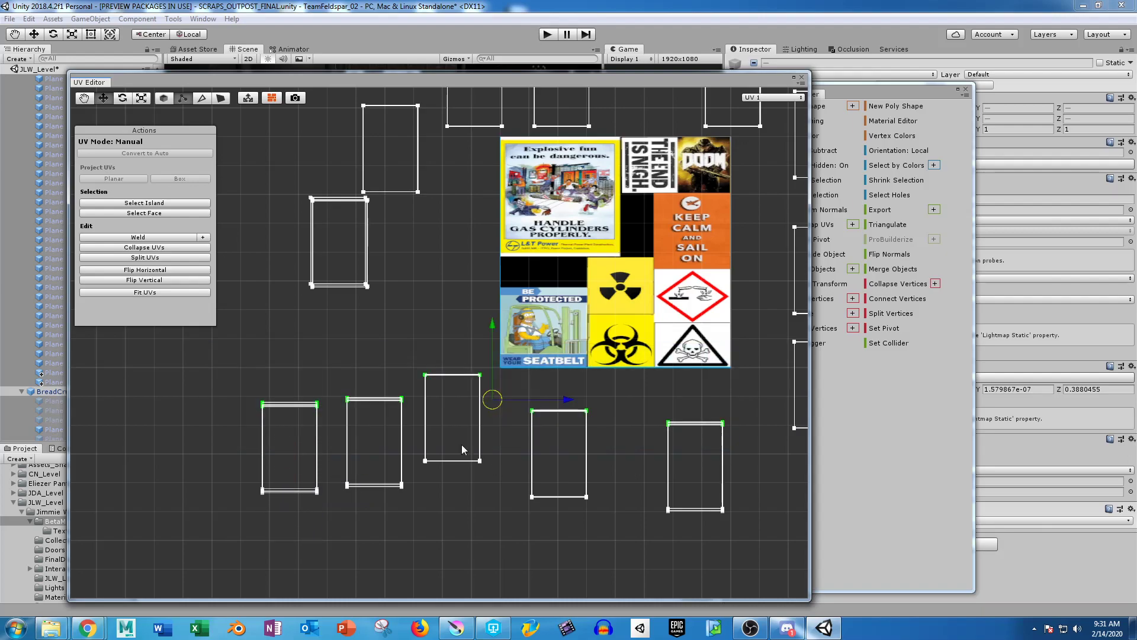
{"action": "key", "text": "r"}
{"action": "left_click_drag", "start_coordinate": [493, 344], "coordinate": [493, 398]}
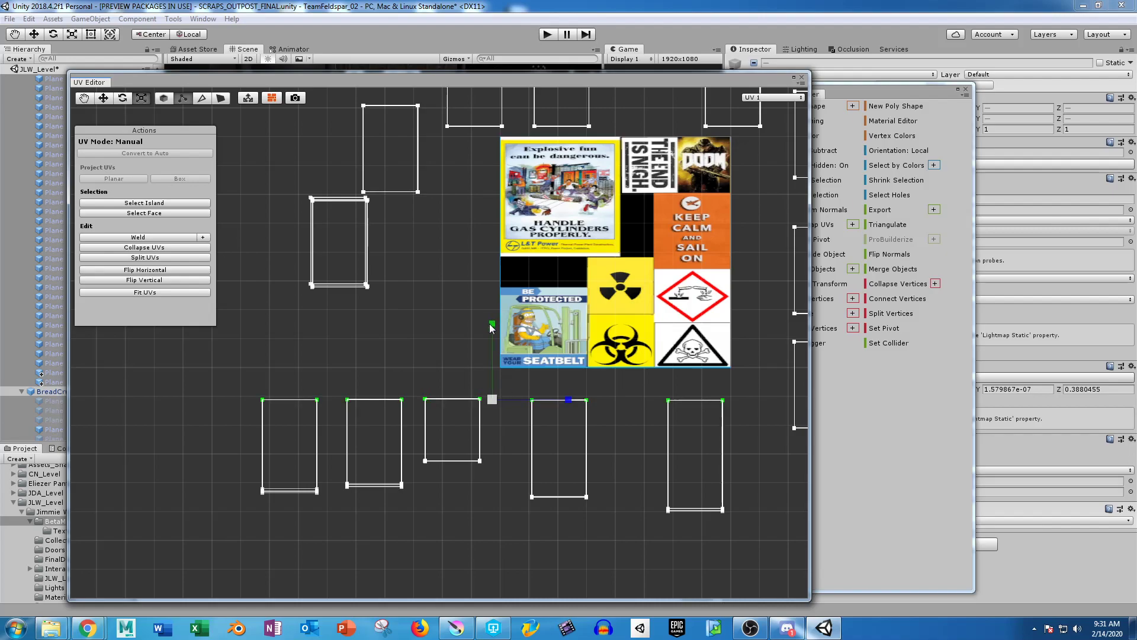
{"action": "left_click_drag", "start_coordinate": [208, 435], "coordinate": [678, 492]}
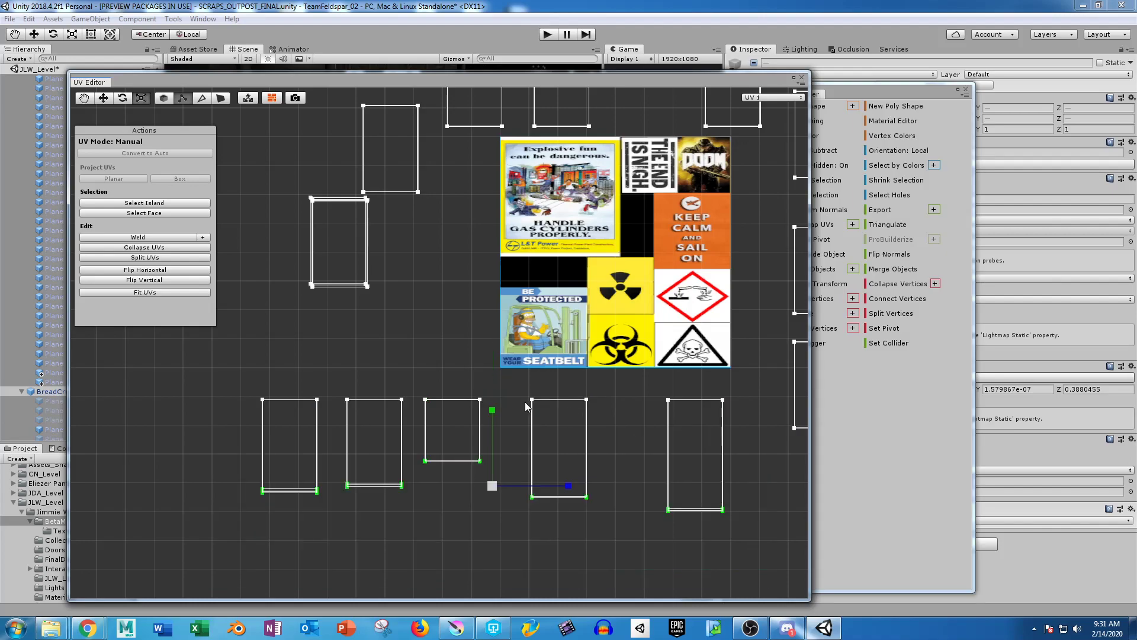
{"action": "left_click_drag", "start_coordinate": [492, 410], "coordinate": [497, 486]}
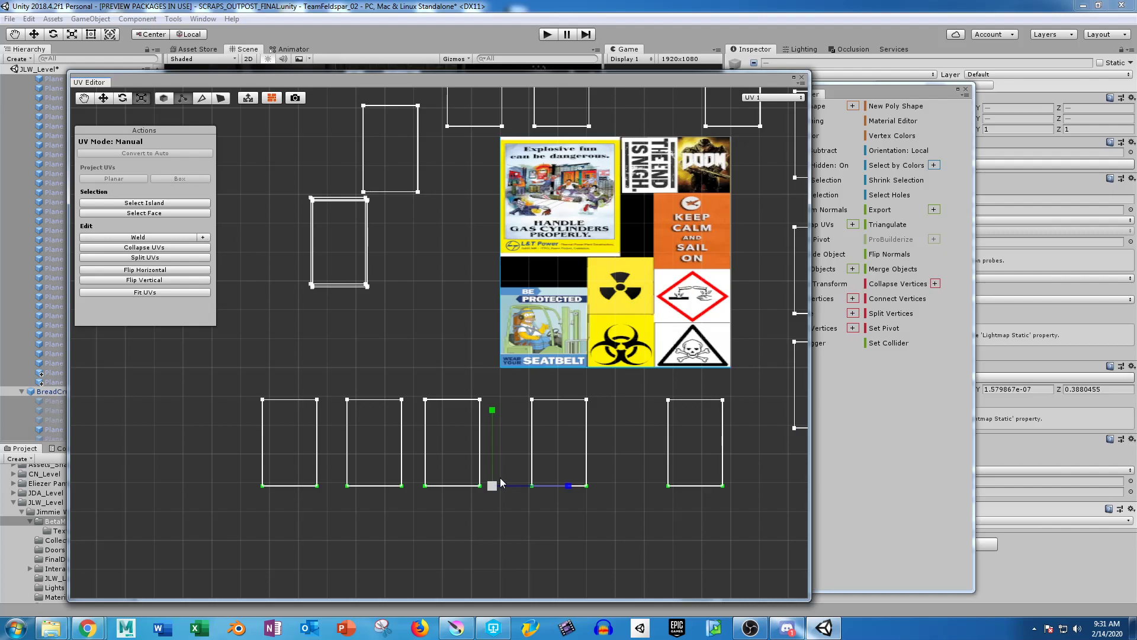
Flatten the bottom, top and side-edge vertices of the lower UV stack left of the Explosive fun poster.
{"action": "left_click_drag", "start_coordinate": [308, 264], "coordinate": [422, 290]}
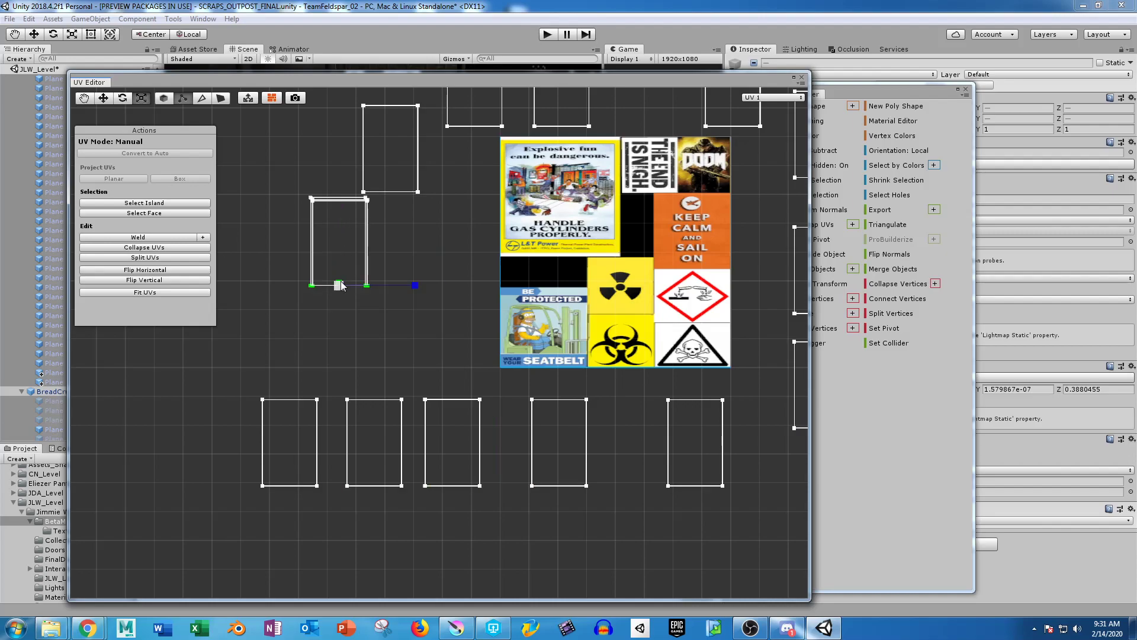
{"action": "left_click_drag", "start_coordinate": [279, 229], "coordinate": [410, 195]}
{"action": "left_click_drag", "start_coordinate": [394, 239], "coordinate": [389, 243]}
{"action": "left_click_drag", "start_coordinate": [338, 124], "coordinate": [339, 199]}
{"action": "left_click_drag", "start_coordinate": [281, 173], "coordinate": [322, 314]}
{"action": "left_click_drag", "start_coordinate": [347, 310], "coordinate": [391, 198]}
{"action": "left_click_drag", "start_coordinate": [428, 232], "coordinate": [380, 246]}
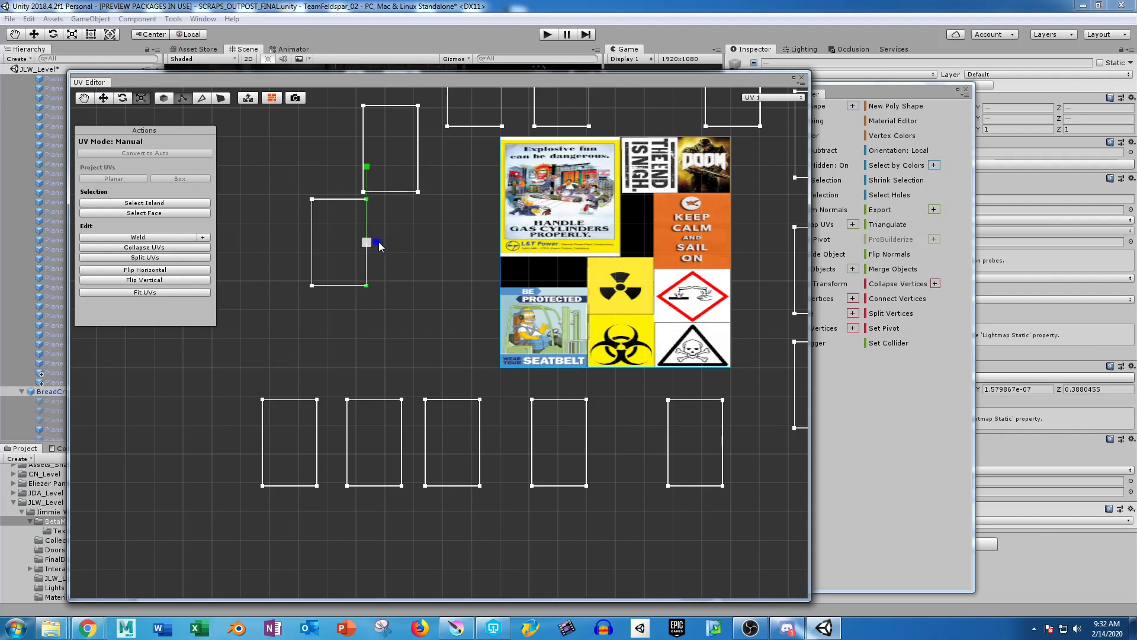
Move the flattened UV stack onto the skull sign, aligned with the sign's lower-left corner.
{"action": "left_click_drag", "start_coordinate": [286, 304], "coordinate": [400, 200]}
{"action": "left_click_drag", "start_coordinate": [337, 246], "coordinate": [682, 322]}
{"action": "scroll", "coordinate": [683, 329], "scroll_direction": "up", "scroll_amount": 5}
{"action": "middle_click_drag", "start_coordinate": [678, 372], "coordinate": [557, 346]}
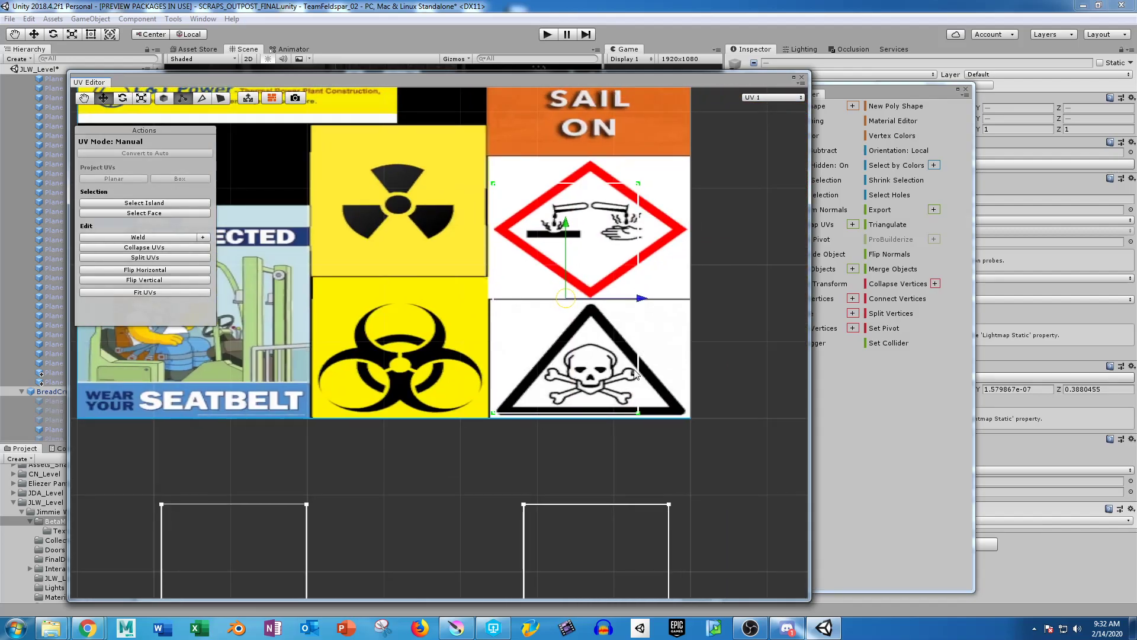
{"action": "left_click_drag", "start_coordinate": [567, 237], "coordinate": [564, 227]}
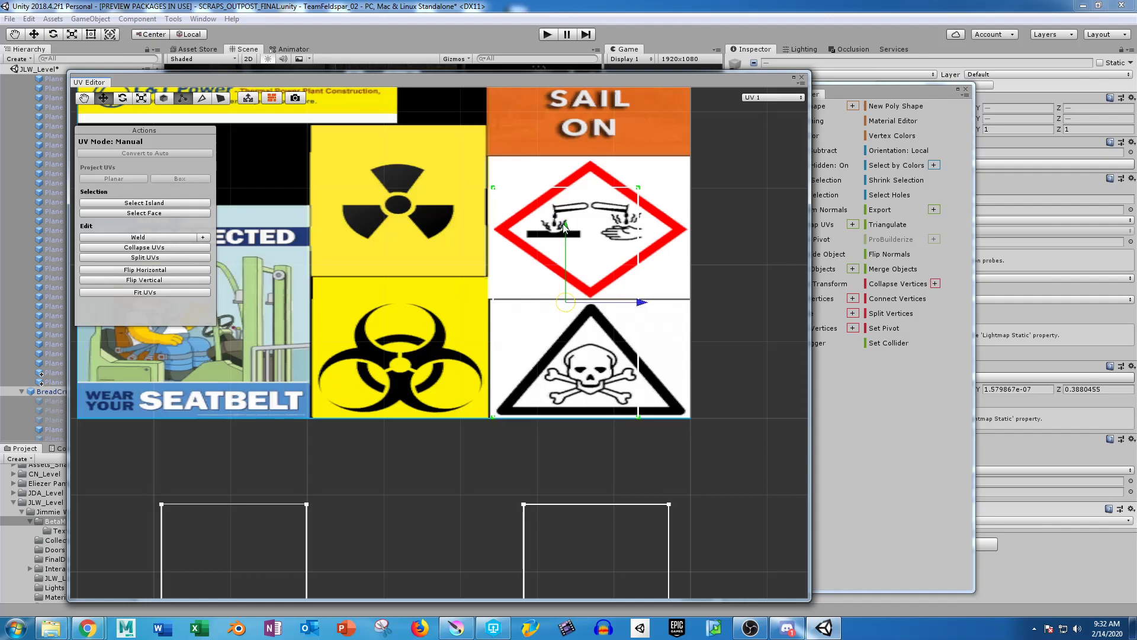
Stretch the stack's top and right edges to cover both the skull and corrosive warning signs.
{"action": "left_click_drag", "start_coordinate": [484, 166], "coordinate": [596, 165]}
{"action": "left_click_drag", "start_coordinate": [562, 110], "coordinate": [575, 81]}
{"action": "left_click_drag", "start_coordinate": [744, 149], "coordinate": [609, 443]}
{"action": "left_click_drag", "start_coordinate": [684, 359], "coordinate": [684, 359]}
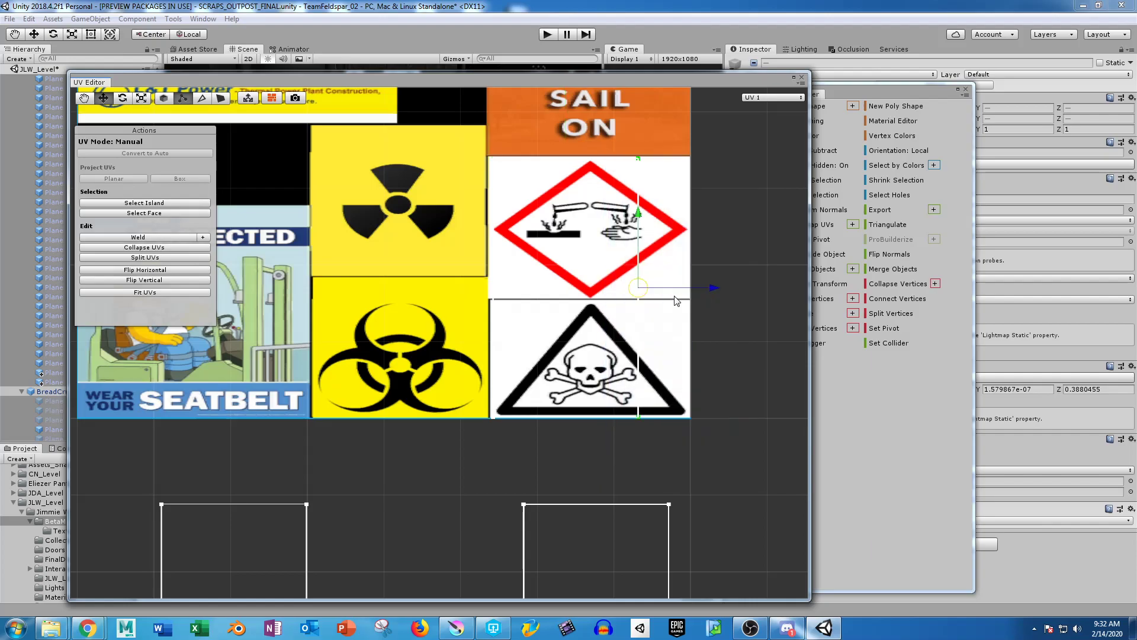
{"action": "left_click_drag", "start_coordinate": [751, 290], "coordinate": [763, 289]}
{"action": "scroll", "coordinate": [645, 468], "scroll_direction": "down", "scroll_amount": 4}
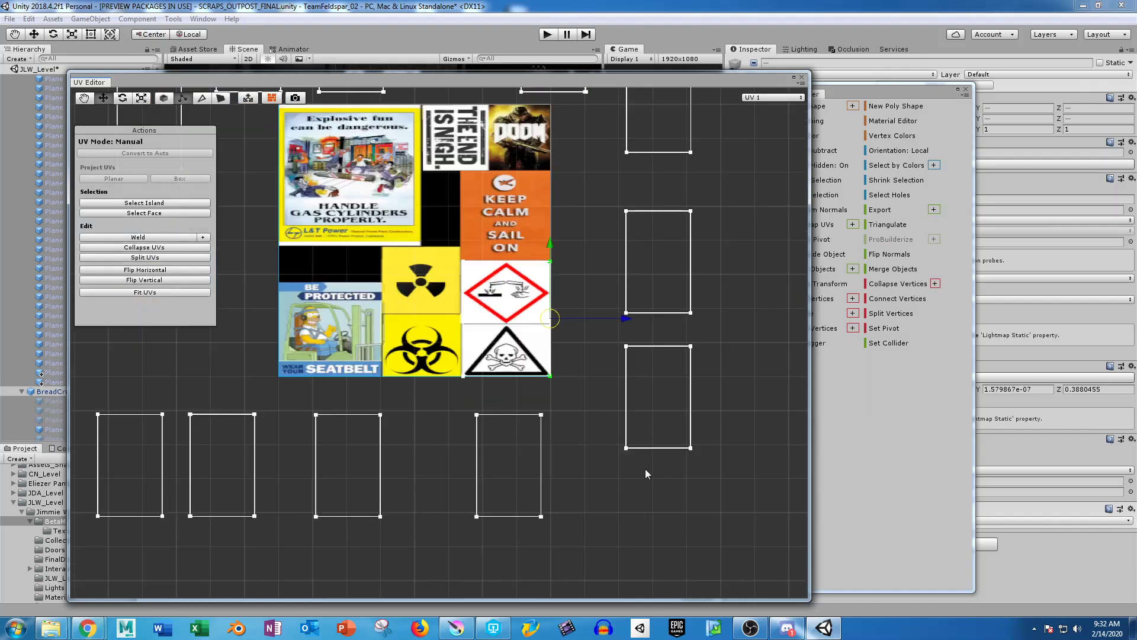
Move the UV stack below the skull sign onto the biohazard sign, aligned with its lower-left corner.
{"action": "left_click_drag", "start_coordinate": [443, 391], "coordinate": [525, 464]}
{"action": "left_click_drag", "start_coordinate": [477, 414], "coordinate": [415, 323]}
{"action": "scroll", "coordinate": [415, 320], "scroll_direction": "up", "scroll_amount": 3}
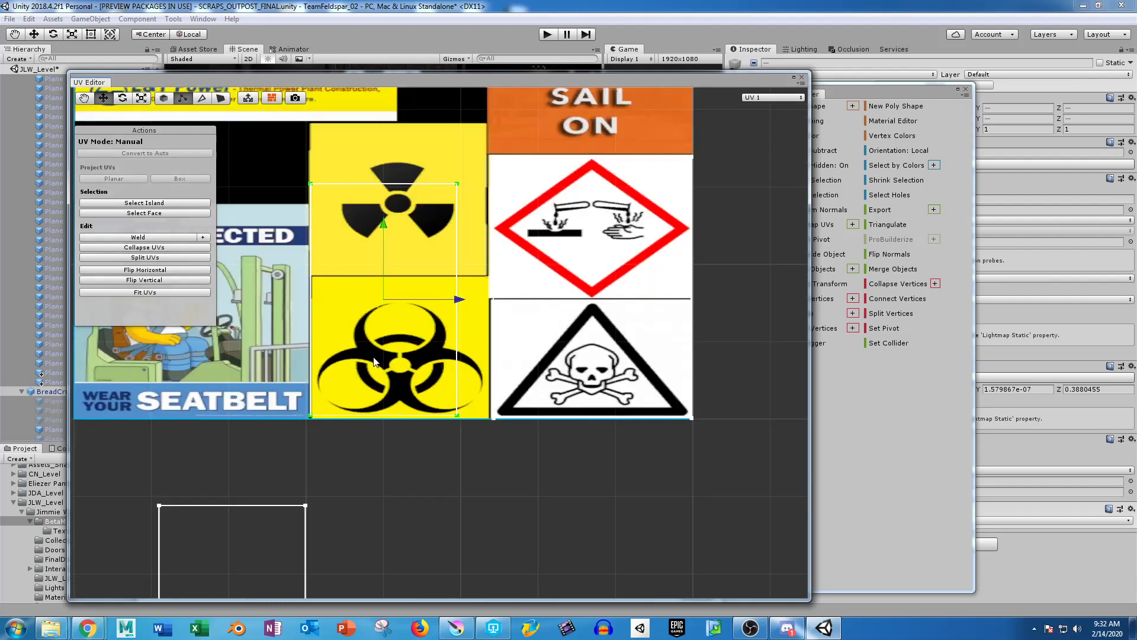
{"action": "scroll", "coordinate": [435, 400], "scroll_direction": "up", "scroll_amount": 3}
{"action": "left_click_drag", "start_coordinate": [511, 332], "coordinate": [520, 336]}
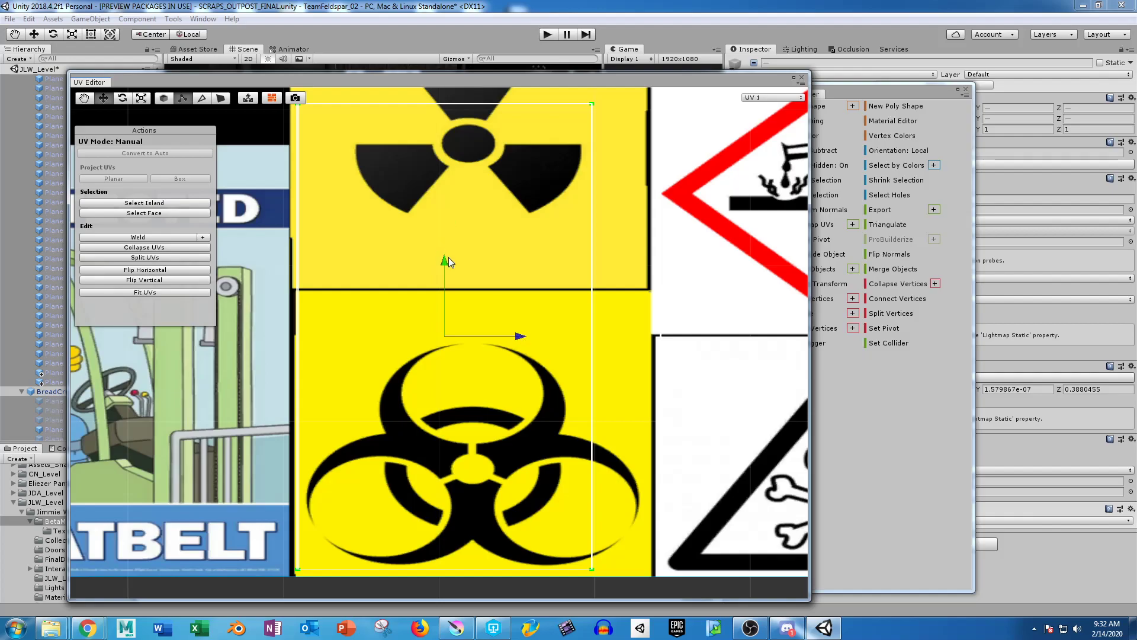
{"action": "left_click_drag", "start_coordinate": [444, 258], "coordinate": [444, 263]}
Stretch the stack's right and top edges to cover both the biohazard and radiation signs.
{"action": "scroll", "coordinate": [444, 263], "scroll_direction": "down", "scroll_amount": 2}
{"action": "left_click_drag", "start_coordinate": [536, 127], "coordinate": [602, 555]}
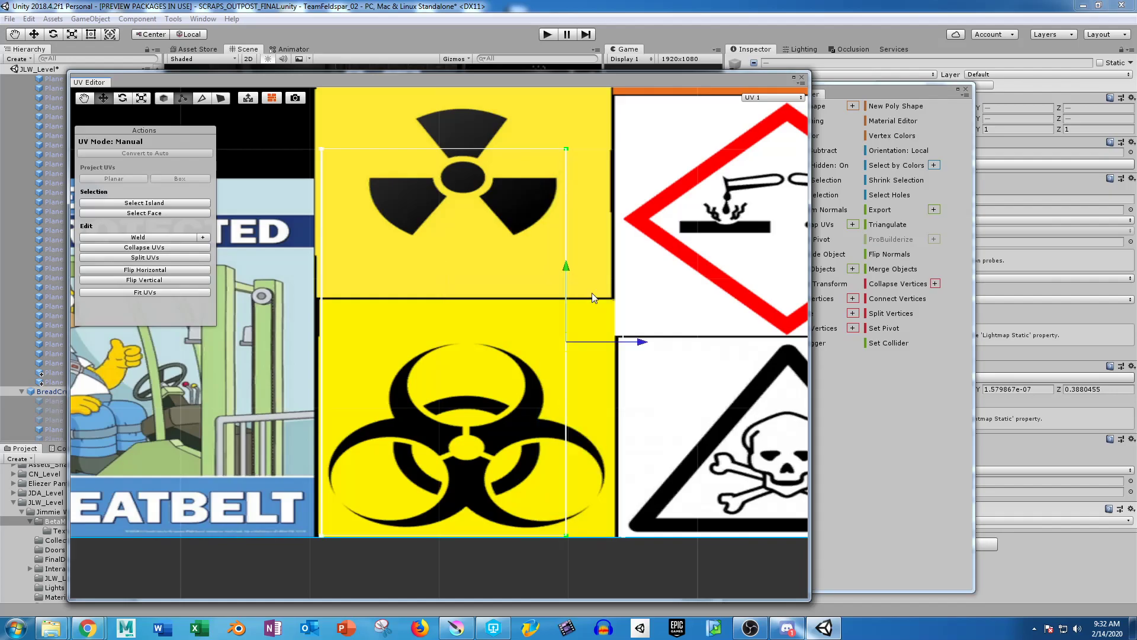
{"action": "left_click_drag", "start_coordinate": [656, 343], "coordinate": [681, 340]}
{"action": "left_click_drag", "start_coordinate": [292, 128], "coordinate": [671, 173]}
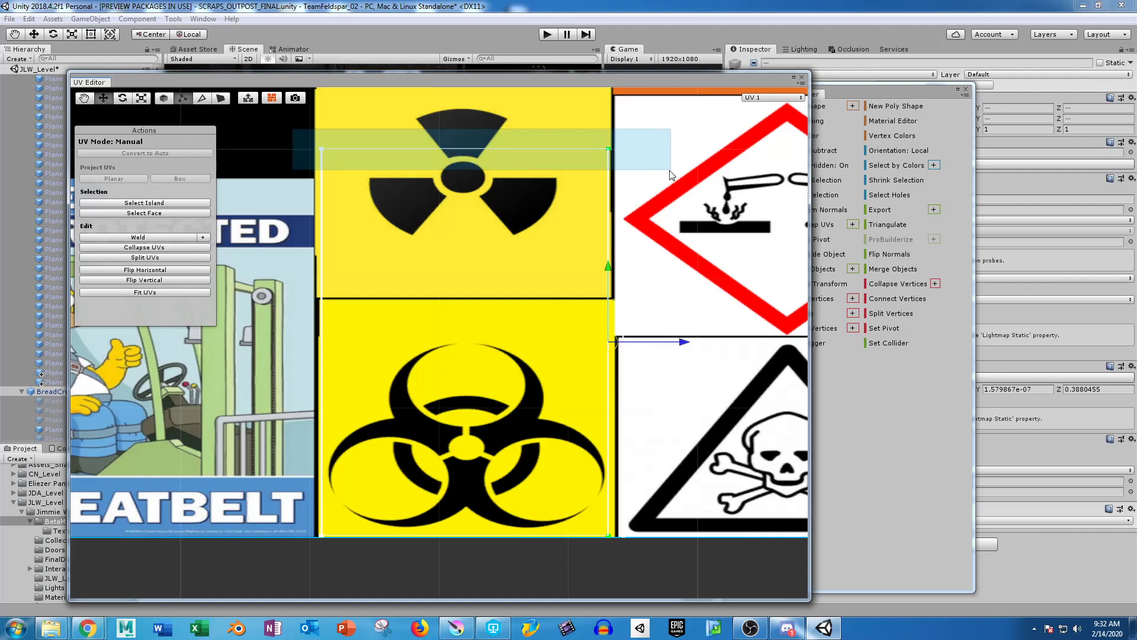
{"action": "middle_click_drag", "start_coordinate": [512, 228], "coordinate": [539, 358]}
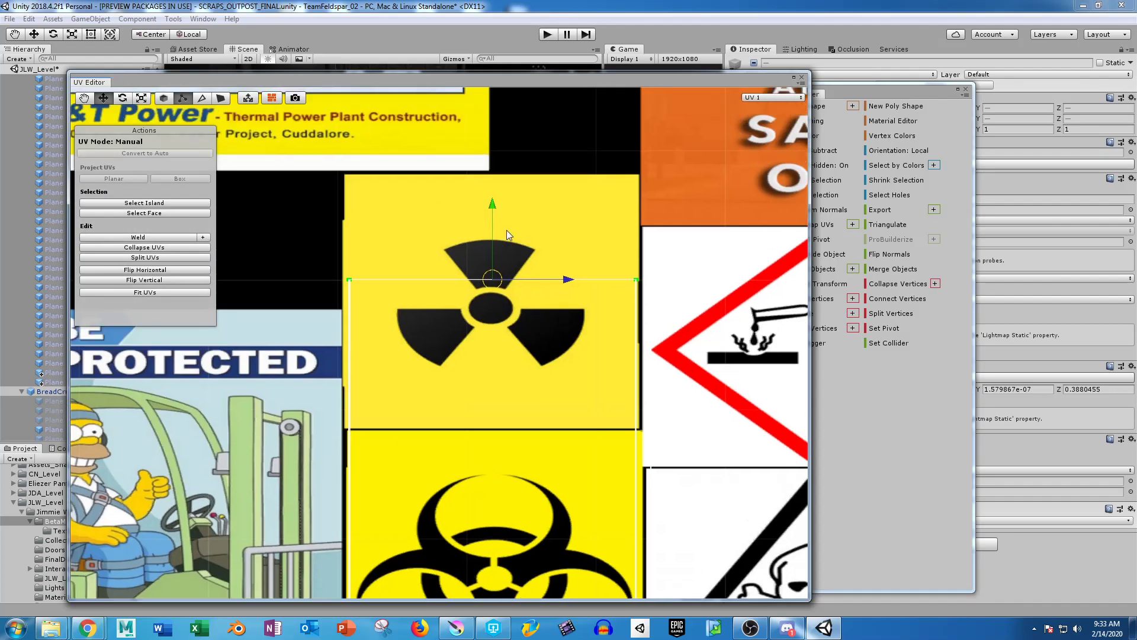
{"action": "left_click_drag", "start_coordinate": [493, 204], "coordinate": [492, 101]}
{"action": "scroll", "coordinate": [547, 381], "scroll_direction": "down", "scroll_amount": 3}
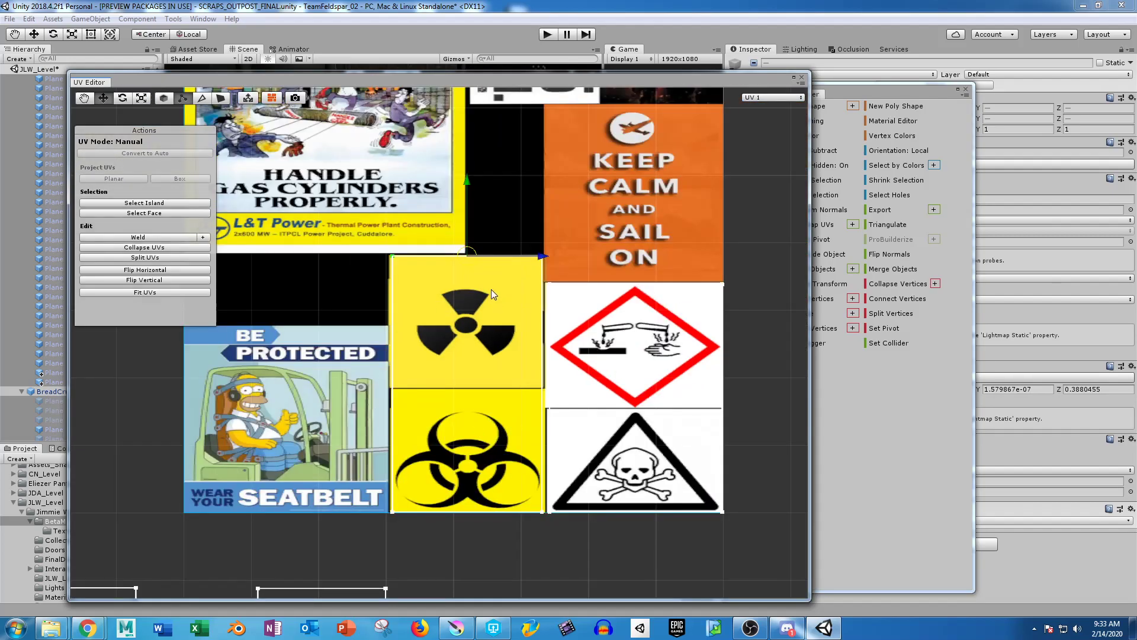
Move the nearest remaining UV stack below the sheet onto the Seatbelt poster, aligned with its lower-left corner.
{"action": "scroll", "coordinate": [492, 289], "scroll_direction": "up", "scroll_amount": 5}
{"action": "middle_click_drag", "start_coordinate": [543, 429], "coordinate": [268, 337]}
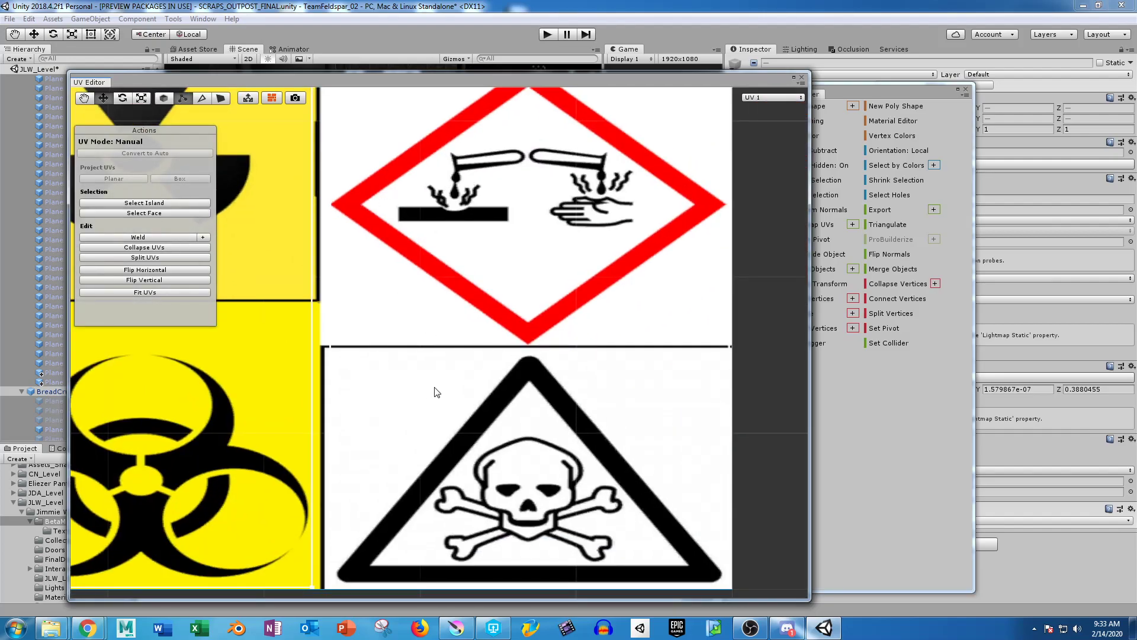
{"action": "middle_click_drag", "start_coordinate": [455, 392], "coordinate": [499, 234]}
{"action": "middle_click_drag", "start_coordinate": [405, 363], "coordinate": [626, 283]}
{"action": "scroll", "coordinate": [472, 418], "scroll_direction": "down", "scroll_amount": 5}
{"action": "middle_click_drag", "start_coordinate": [386, 452], "coordinate": [539, 450]}
{"action": "left_click_drag", "start_coordinate": [372, 400], "coordinate": [647, 610]}
{"action": "left_click_drag", "start_coordinate": [465, 508], "coordinate": [401, 263]}
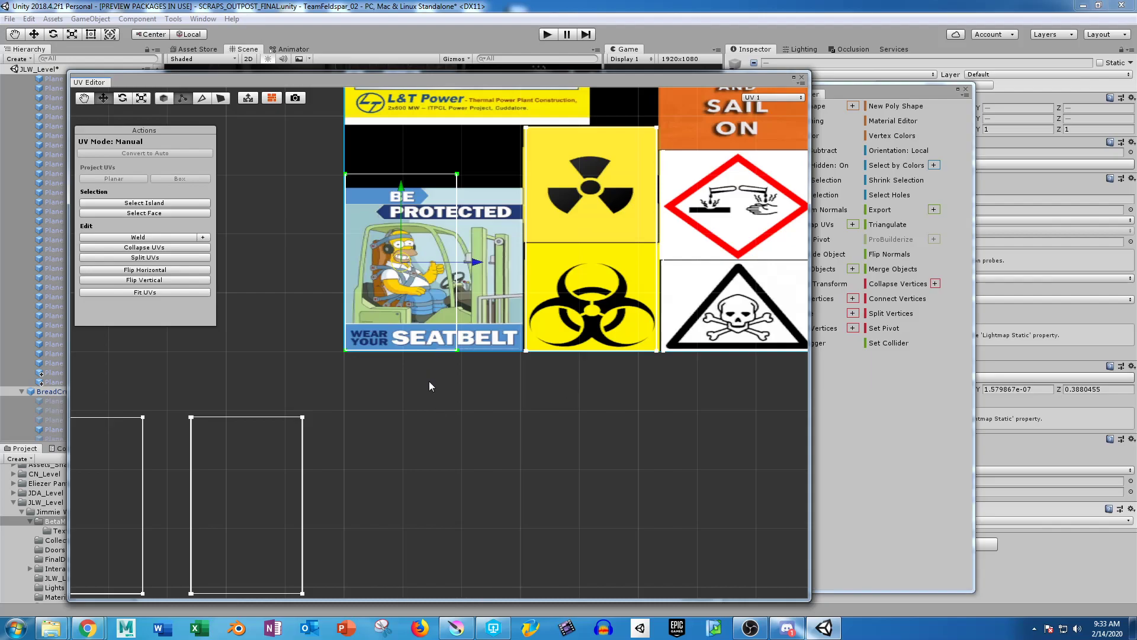
Move the stack's right edge out and its top edge down to fit the Seatbelt poster.
{"action": "middle_click_drag", "start_coordinate": [429, 382], "coordinate": [450, 495]}
{"action": "left_click_drag", "start_coordinate": [450, 264], "coordinate": [506, 489]}
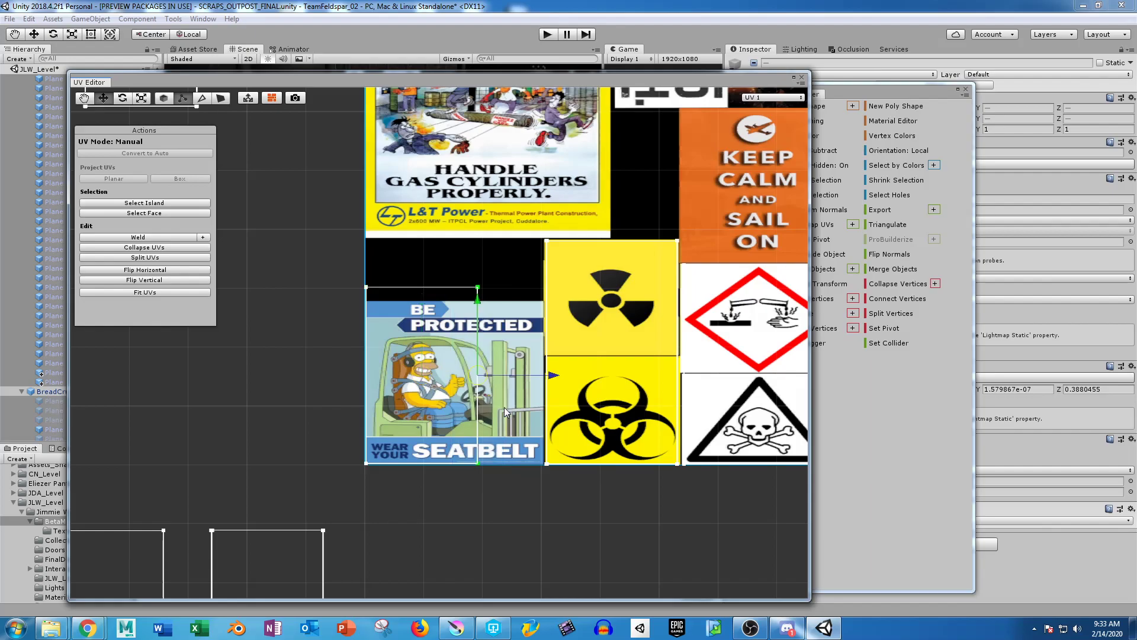
{"action": "left_click_drag", "start_coordinate": [549, 373], "coordinate": [614, 364]}
{"action": "left_click_drag", "start_coordinate": [338, 260], "coordinate": [545, 312]}
{"action": "left_click_drag", "start_coordinate": [453, 211], "coordinate": [456, 225]}
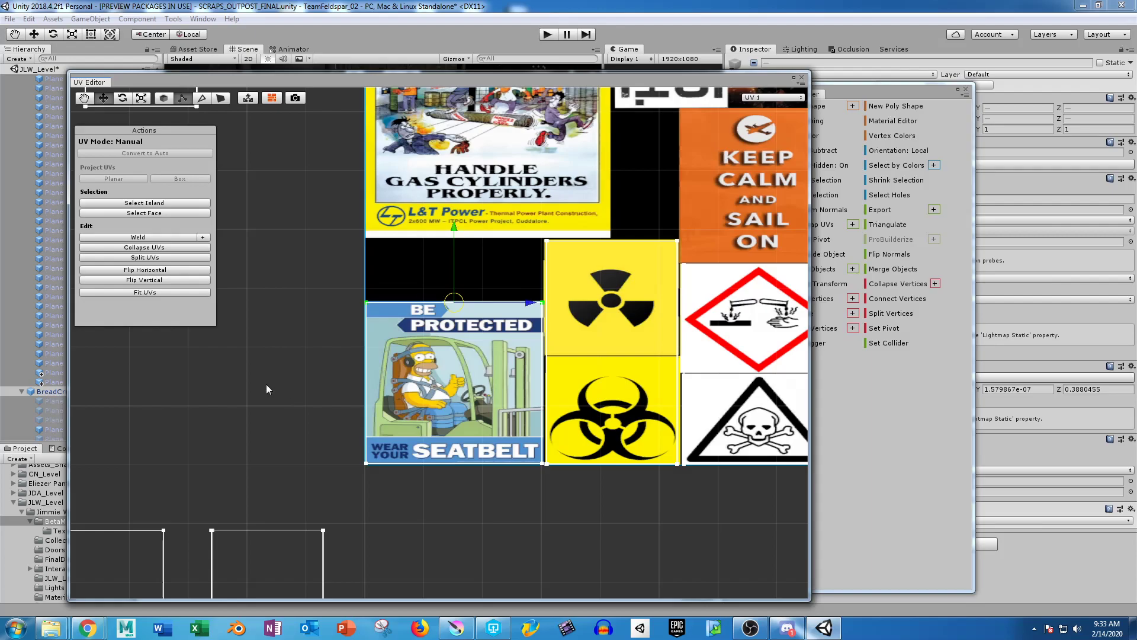
Move the next UV stack from below the sheet onto the Explosive fun poster and stretch its top and right edges to fit.
{"action": "scroll", "coordinate": [337, 377], "scroll_direction": "down", "scroll_amount": 3}
{"action": "left_click_drag", "start_coordinate": [291, 431], "coordinate": [410, 539]}
{"action": "left_click_drag", "start_coordinate": [333, 512], "coordinate": [427, 228]}
{"action": "left_click_drag", "start_coordinate": [373, 157], "coordinate": [465, 178]}
{"action": "left_click_drag", "start_coordinate": [428, 93], "coordinate": [434, 54]}
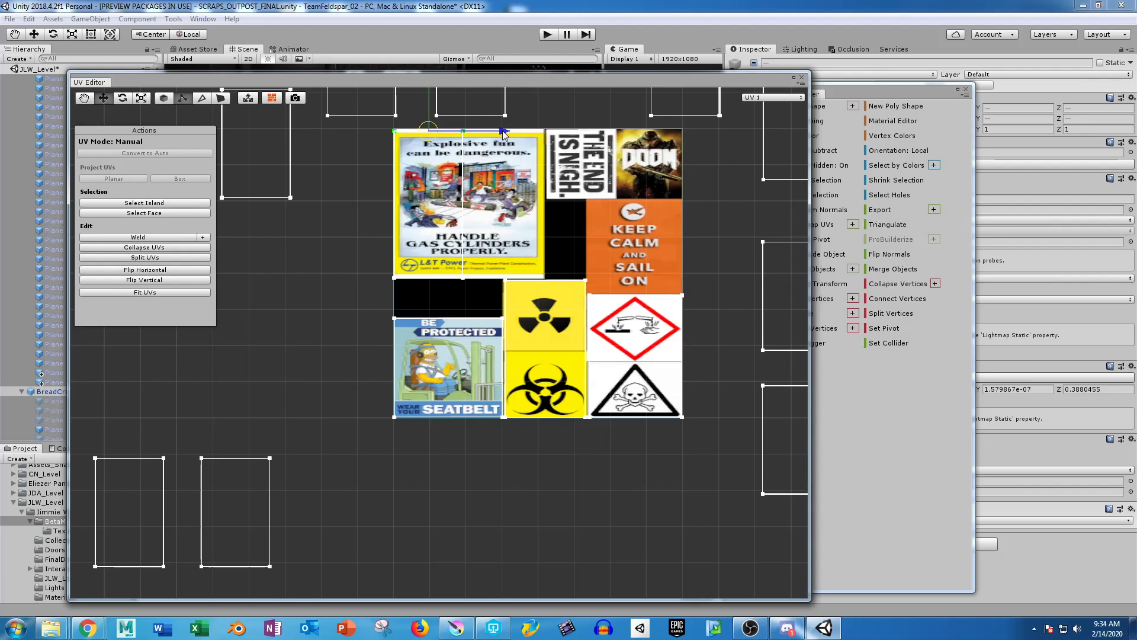
{"action": "left_click_drag", "start_coordinate": [450, 119], "coordinate": [470, 300]}
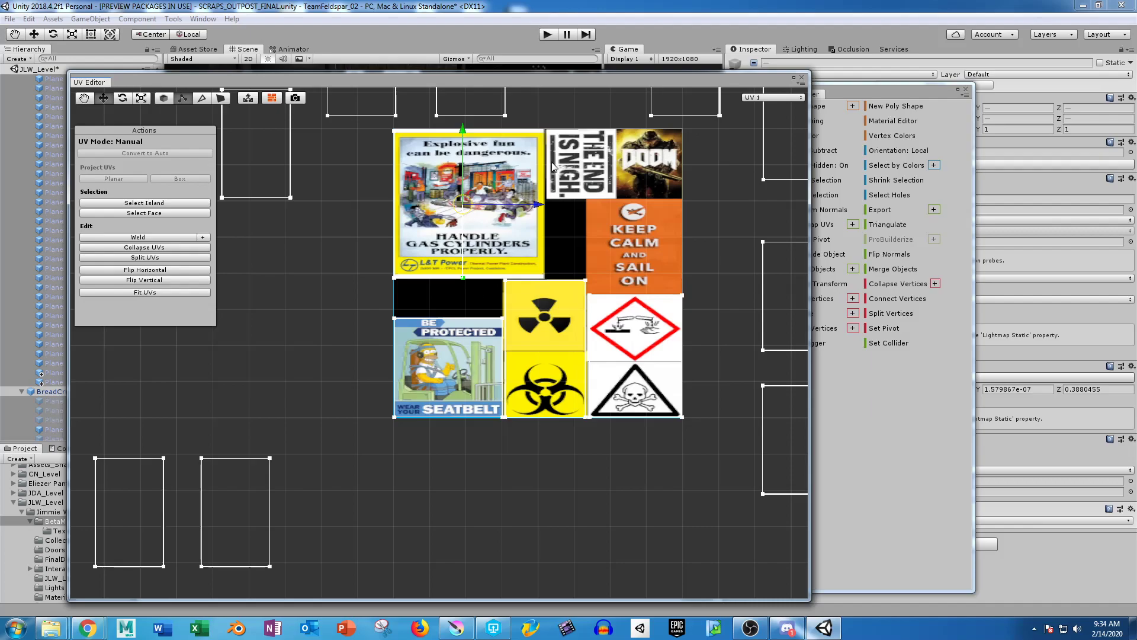
{"action": "left_click_drag", "start_coordinate": [571, 204], "coordinate": [617, 201]}
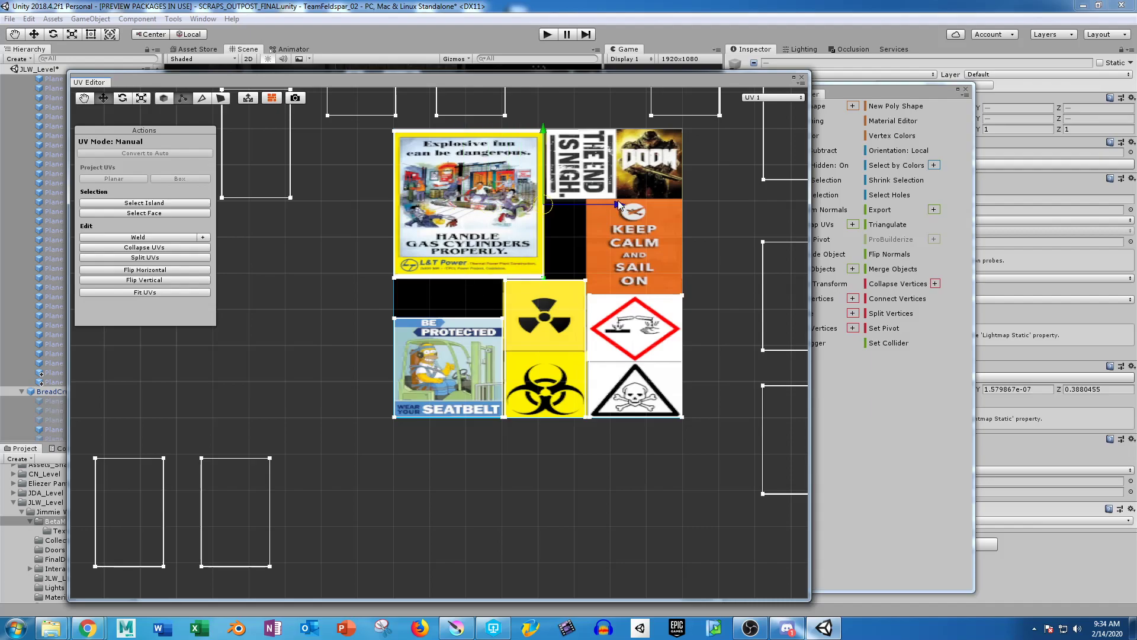
Move the UV stack above the Explosive fun poster onto The End Is Nigh poster.
{"action": "middle_click_drag", "start_coordinate": [460, 194], "coordinate": [411, 313]}
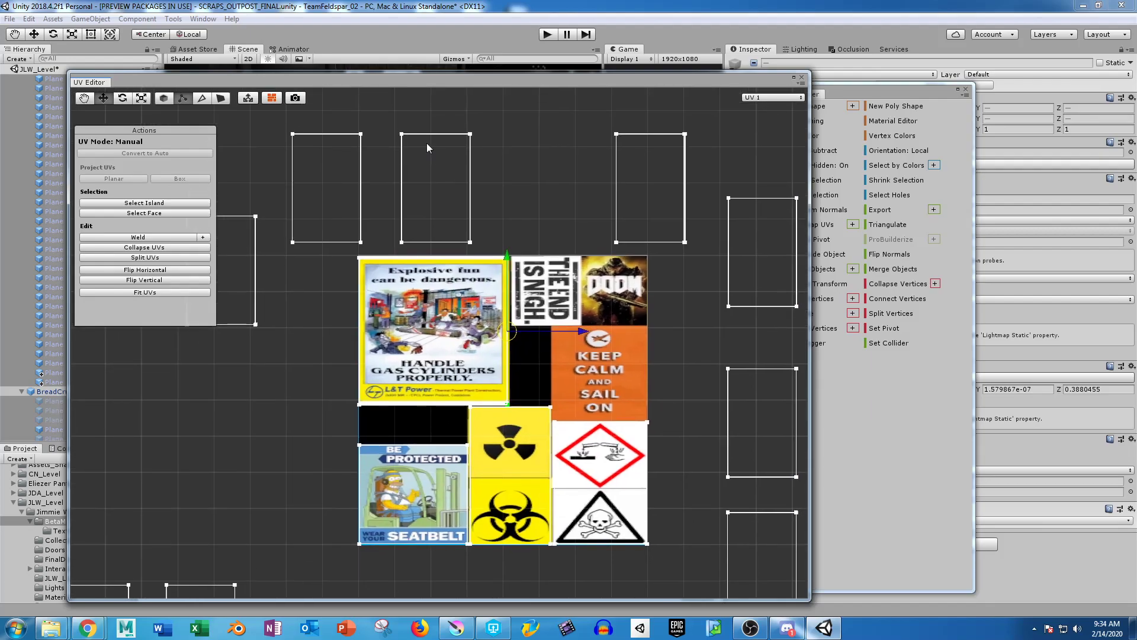
{"action": "left_click_drag", "start_coordinate": [389, 123], "coordinate": [487, 244]}
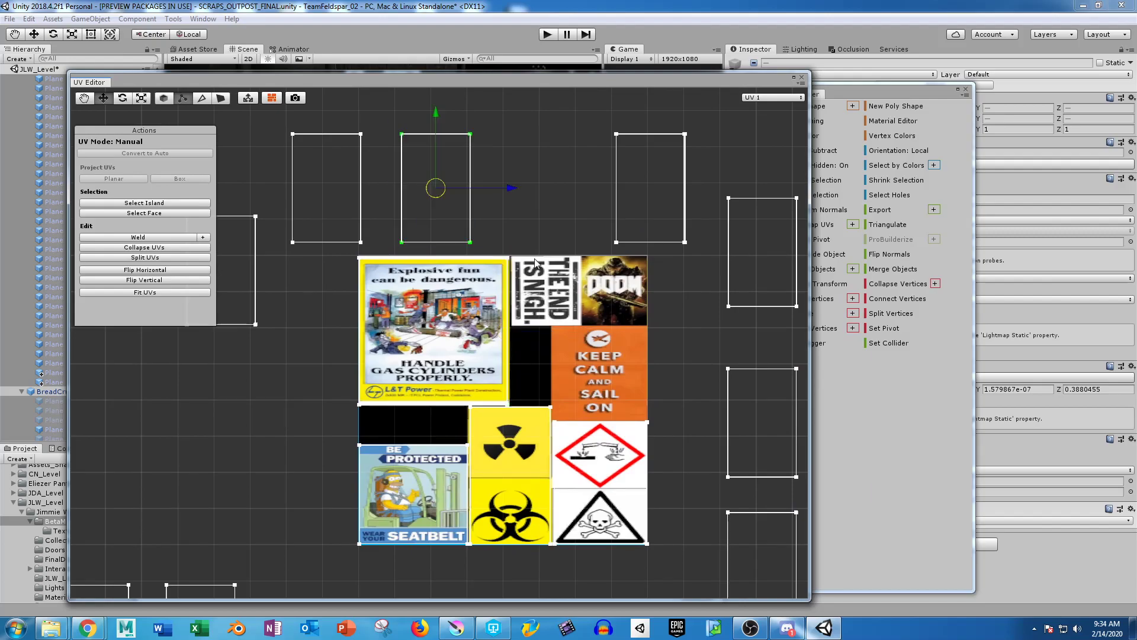
{"action": "scroll", "coordinate": [548, 287], "scroll_direction": "up", "scroll_amount": 3}
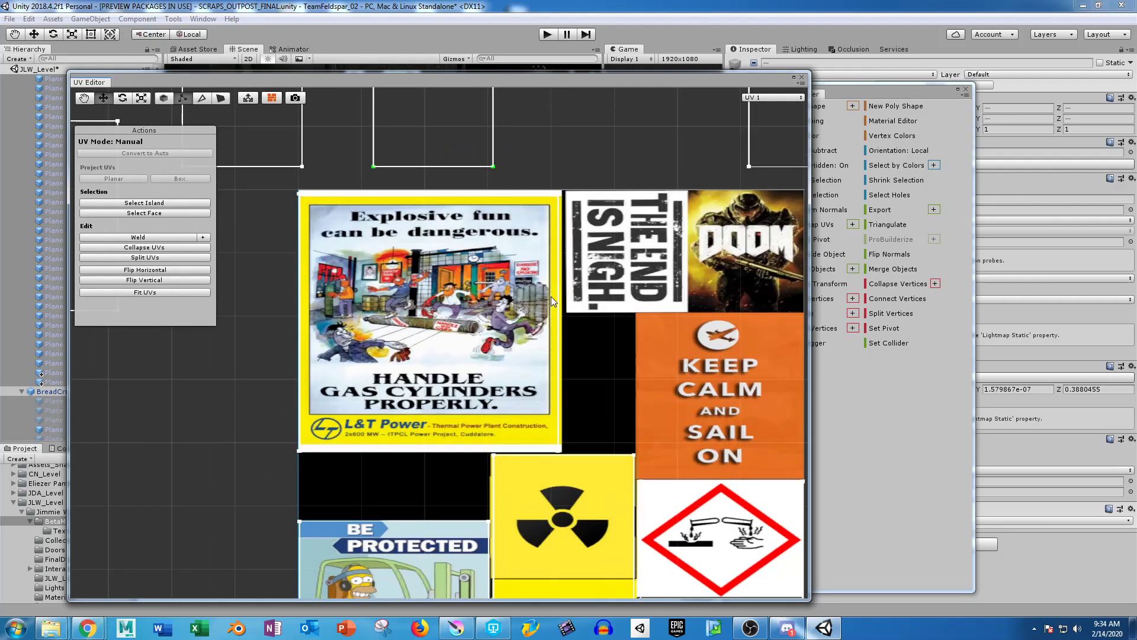
{"action": "left_click_drag", "start_coordinate": [380, 181], "coordinate": [573, 359]}
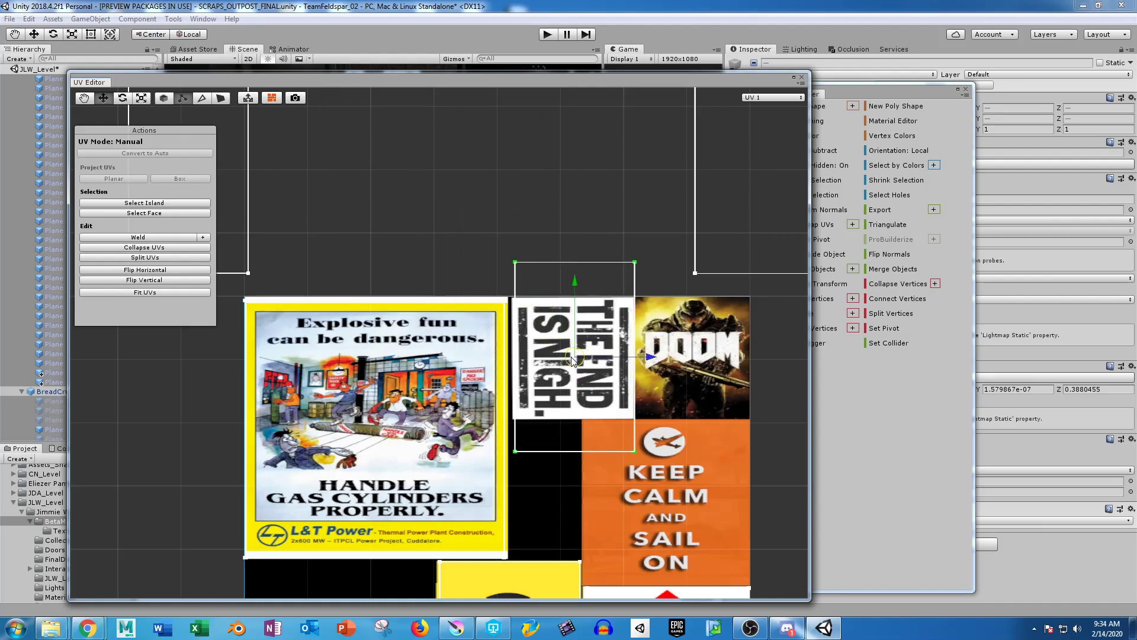
Rotate the UV stack a quarter turn clockwise and narrow it to fit The End Is Nigh poster.
{"action": "key", "text": "r"}
{"action": "key", "text": "e"}
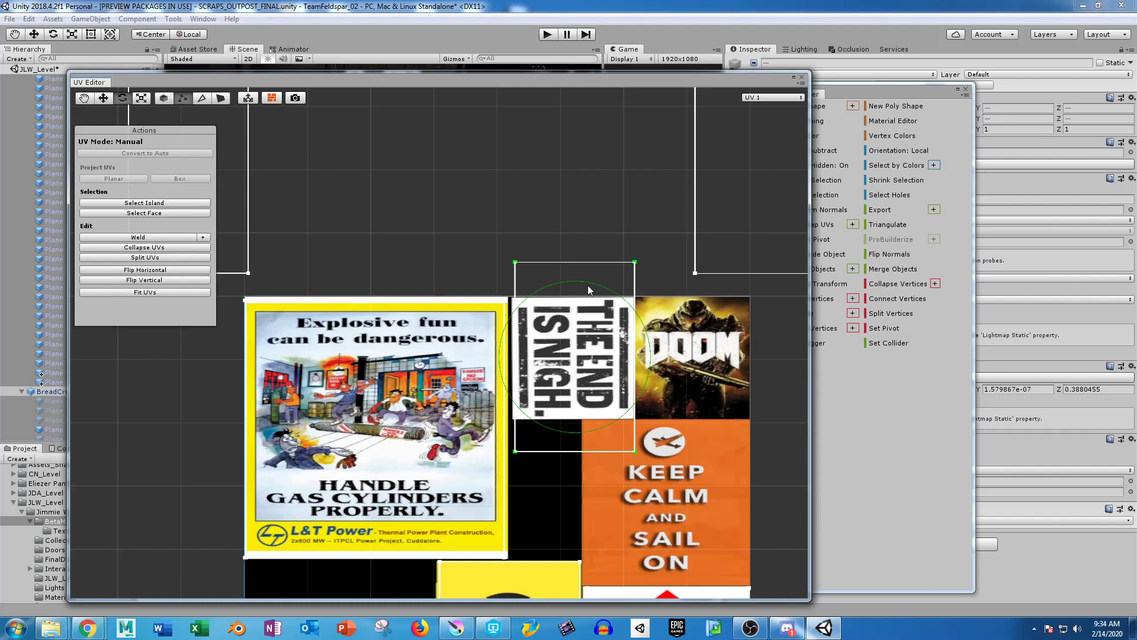
{"action": "left_click_drag", "start_coordinate": [578, 279], "coordinate": [737, 361]}
{"action": "key", "text": "r"}
{"action": "left_click_drag", "start_coordinate": [651, 359], "coordinate": [621, 357]}
{"action": "key", "text": "w"}
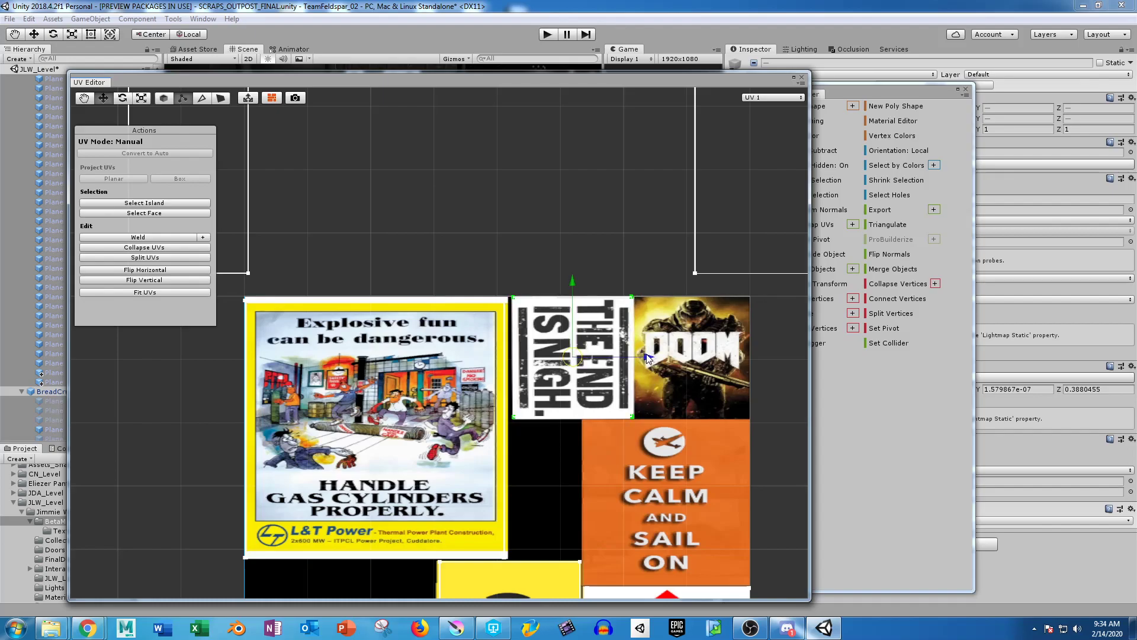
Move the UV stack above the left part of the sheet onto the DOOM poster, aligned with its lower-left corner.
{"action": "scroll", "coordinate": [463, 330], "scroll_direction": "down", "scroll_amount": 2}
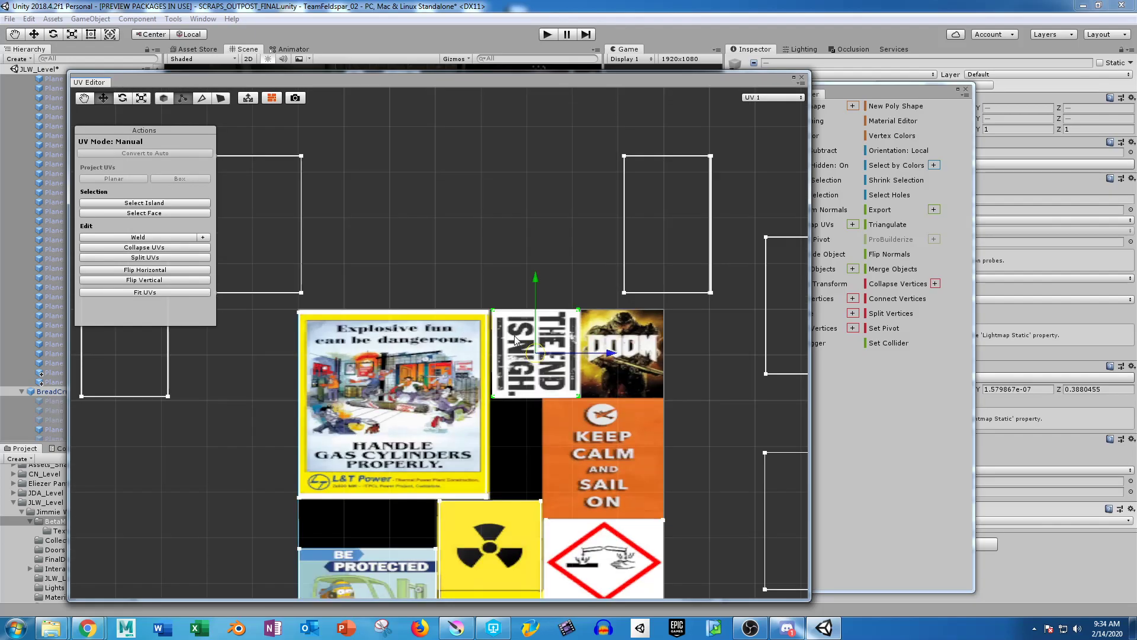
{"action": "middle_click_drag", "start_coordinate": [391, 244], "coordinate": [470, 241]}
{"action": "left_click_drag", "start_coordinate": [455, 131], "coordinate": [283, 304]}
{"action": "left_click_drag", "start_coordinate": [335, 233], "coordinate": [705, 336]}
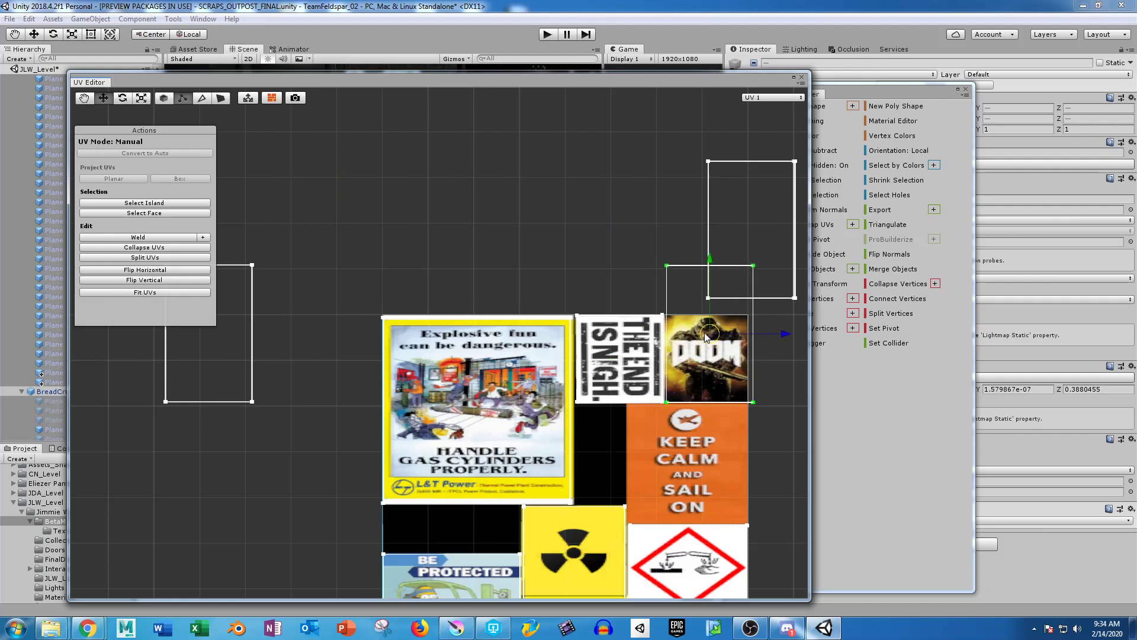
{"action": "scroll", "coordinate": [689, 345], "scroll_direction": "up", "scroll_amount": 3}
{"action": "middle_click_drag", "start_coordinate": [684, 388], "coordinate": [331, 354]}
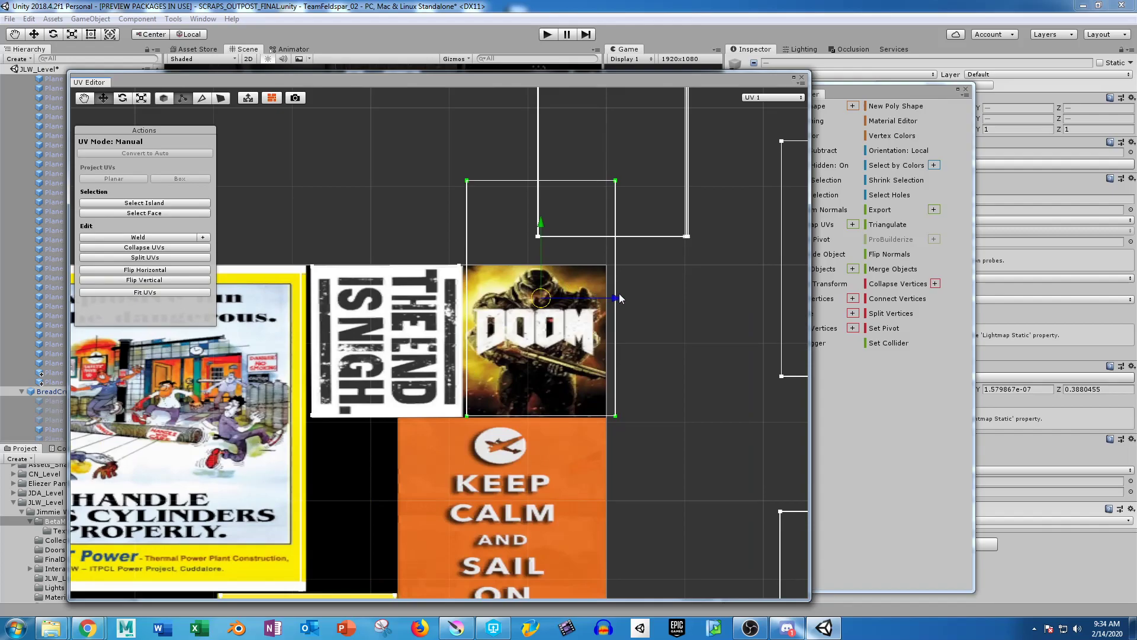
Align the UV stack's left edge with the DOOM poster and pull its top and right edges in to the poster's borders.
{"action": "left_click_drag", "start_coordinate": [616, 299], "coordinate": [614, 300]}
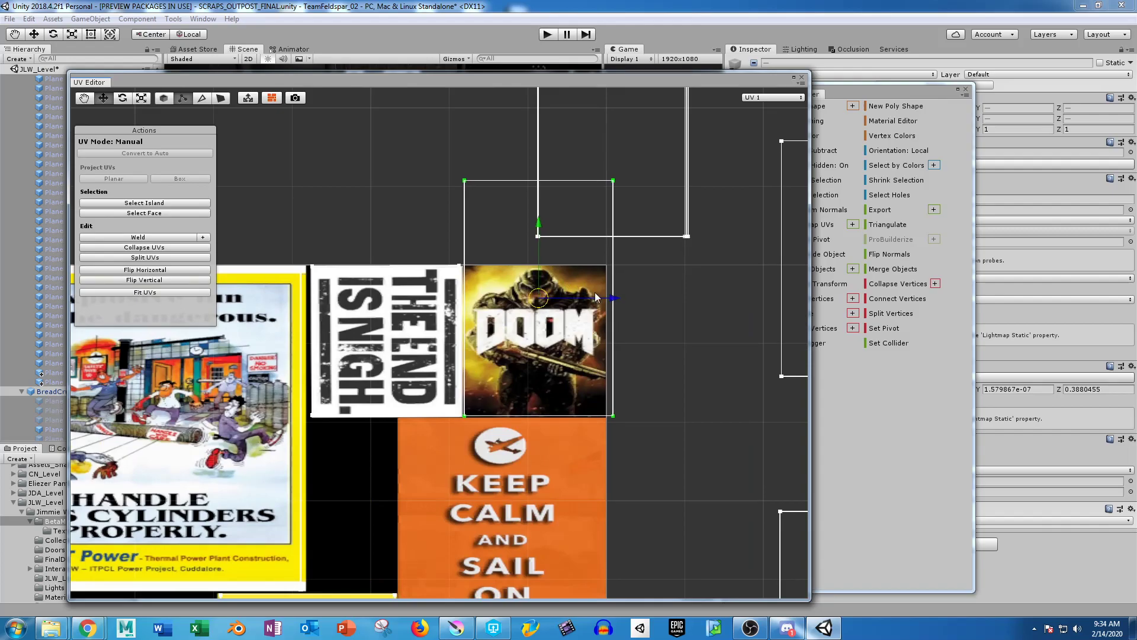
{"action": "left_click_drag", "start_coordinate": [538, 222], "coordinate": [538, 223]}
{"action": "left_click_drag", "start_coordinate": [421, 165], "coordinate": [644, 202]}
{"action": "left_click_drag", "start_coordinate": [539, 107], "coordinate": [541, 189]}
{"action": "left_click_drag", "start_coordinate": [658, 254], "coordinate": [599, 438]}
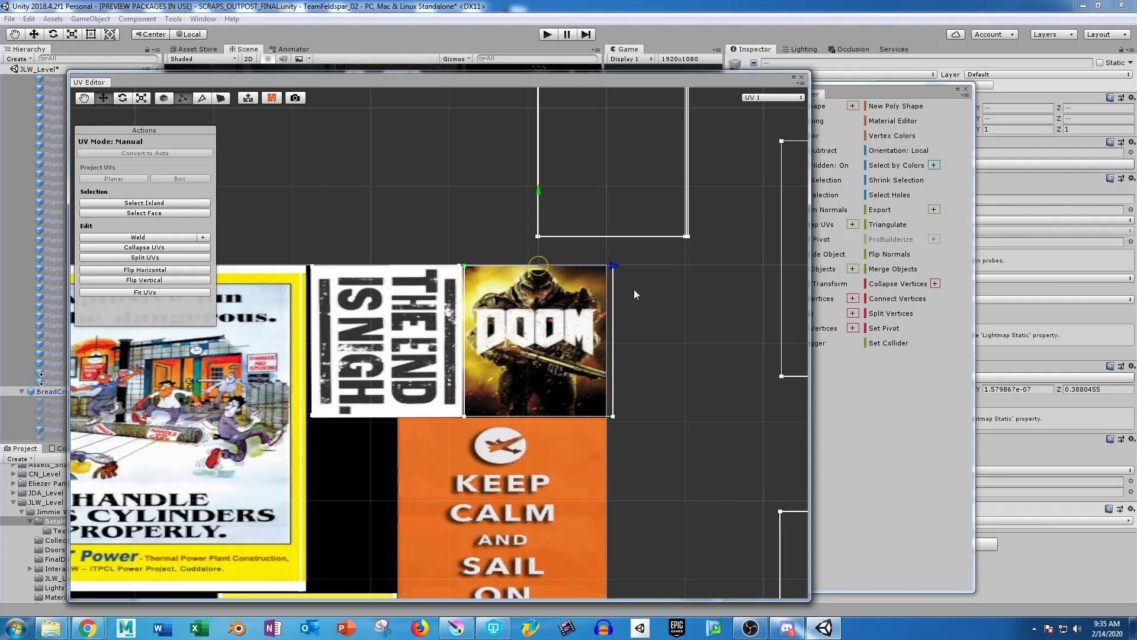
{"action": "left_click_drag", "start_coordinate": [658, 261], "coordinate": [548, 328]}
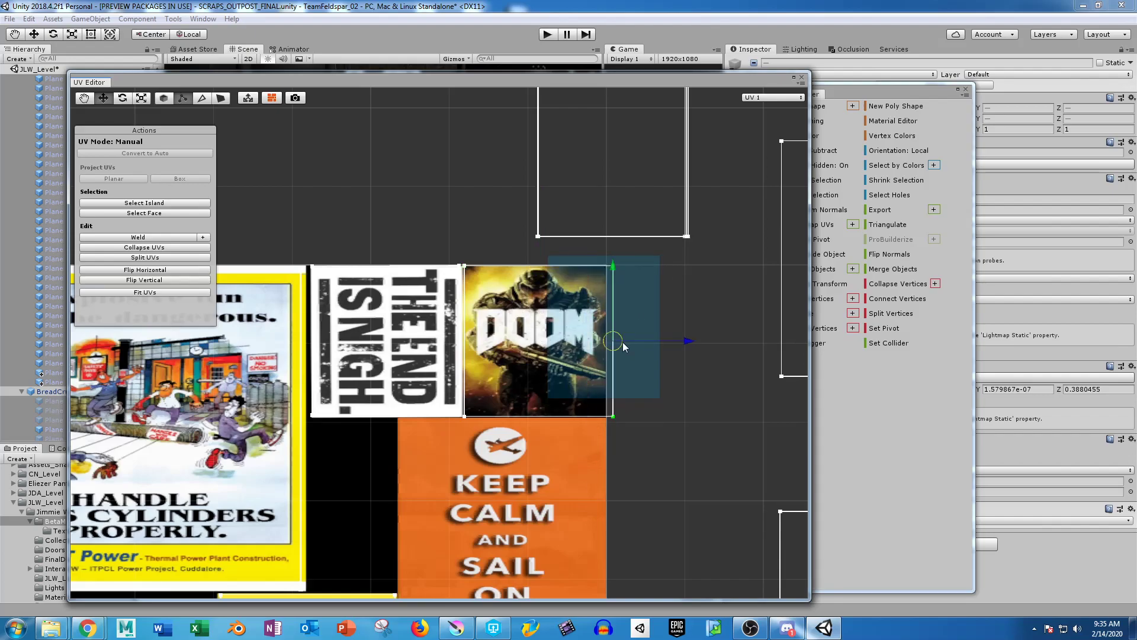
{"action": "mouse_move", "coordinate": [686, 342]}
{"action": "left_mouse_down"}
{"action": "mouse_move", "coordinate": [667, 346]}
{"action": "mouse_move", "coordinate": [680, 347]}
{"action": "left_mouse_up"}
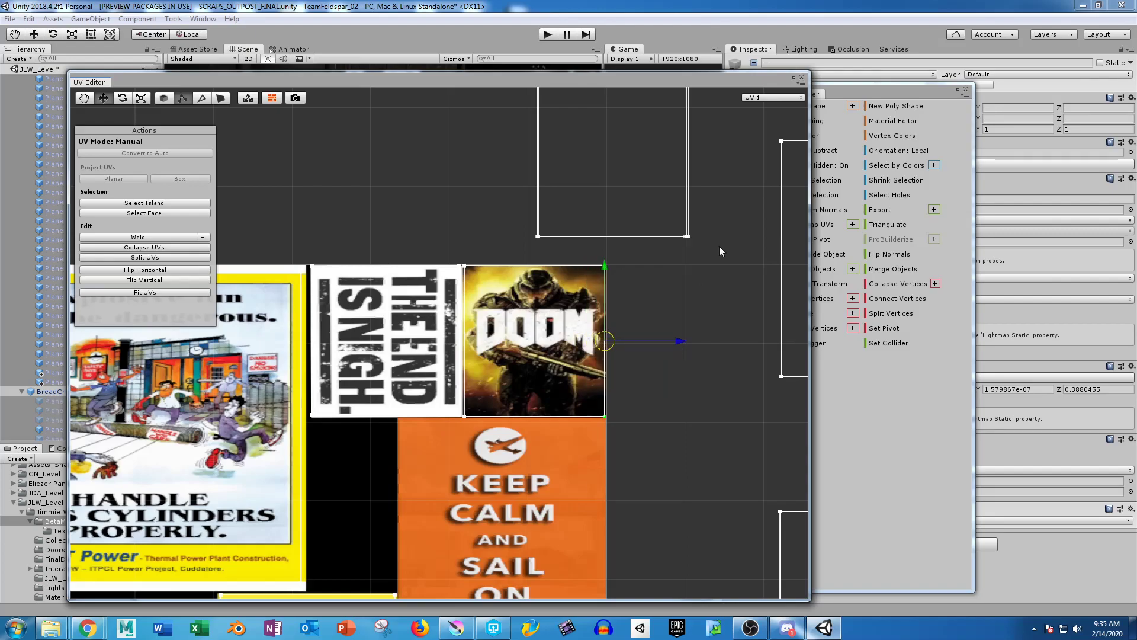
Move the UV stack above the DOOM poster onto the Keep Calm and Sail On poster, centred on its lettering.
{"action": "scroll", "coordinate": [719, 246], "scroll_direction": "down", "scroll_amount": 3}
{"action": "left_click_drag", "start_coordinate": [560, 131], "coordinate": [605, 325]}
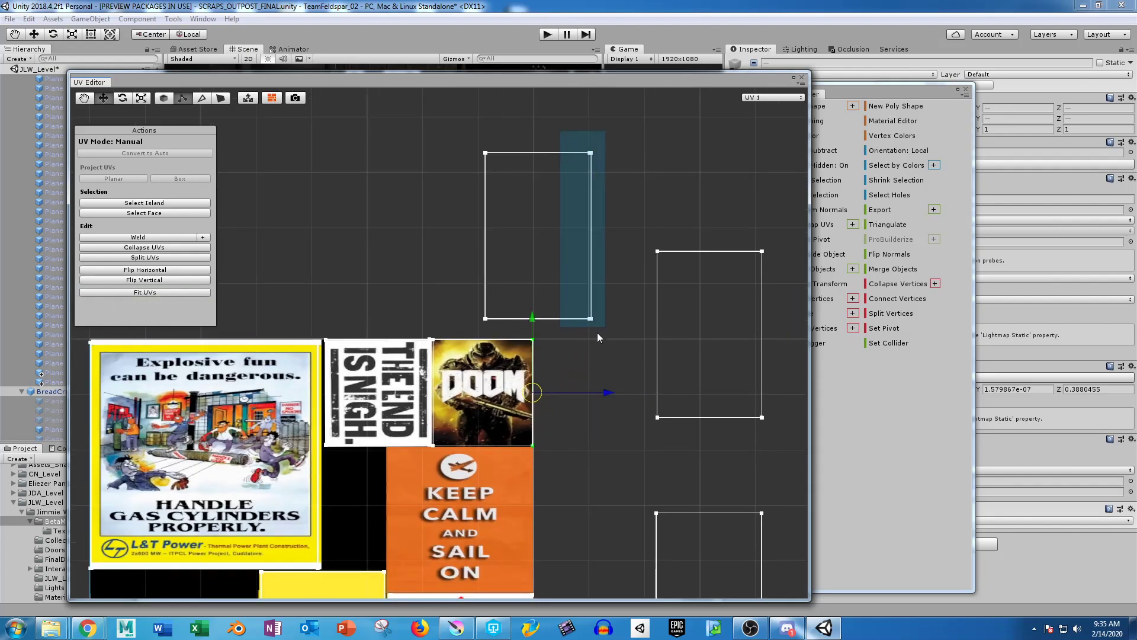
{"action": "left_click_drag", "start_coordinate": [605, 286], "coordinate": [605, 278]}
{"action": "key", "text": "r"}
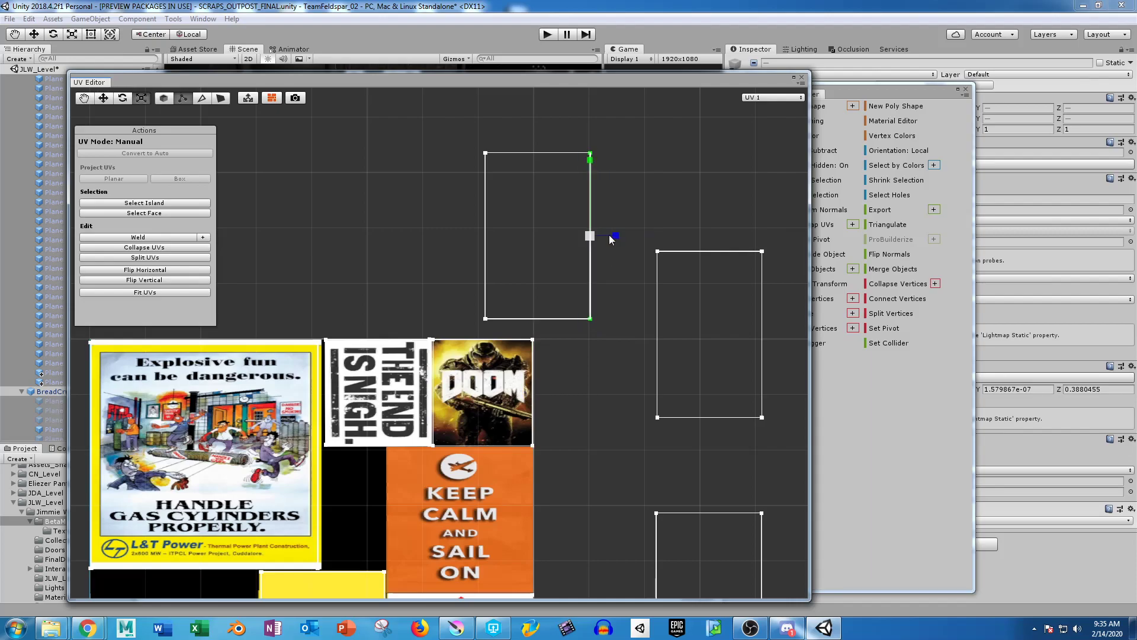
{"action": "left_click_drag", "start_coordinate": [449, 122], "coordinate": [618, 329]}
{"action": "key", "text": "w"}
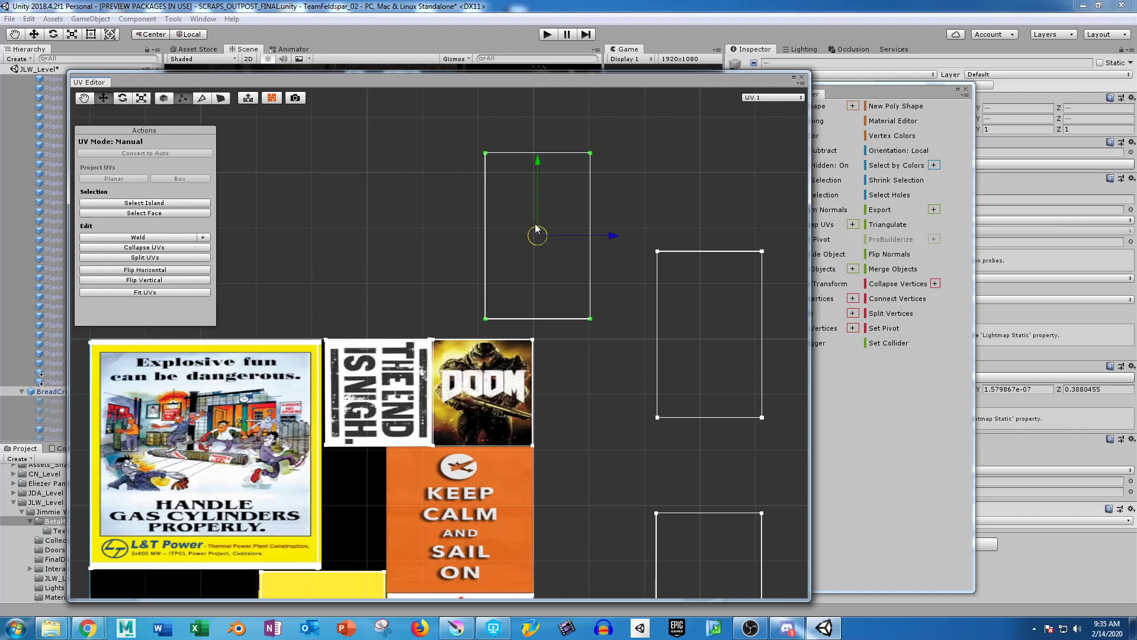
{"action": "left_click_drag", "start_coordinate": [537, 235], "coordinate": [464, 497]}
{"action": "middle_click_drag", "start_coordinate": [574, 393], "coordinate": [606, 232]}
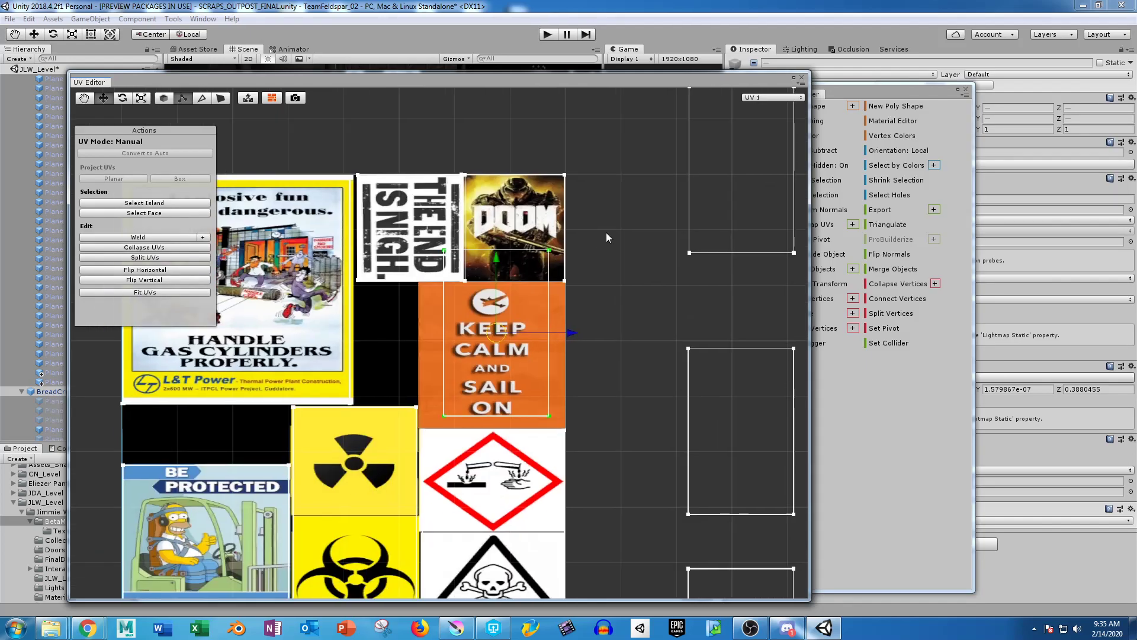
{"action": "left_click_drag", "start_coordinate": [492, 334], "coordinate": [491, 342]}
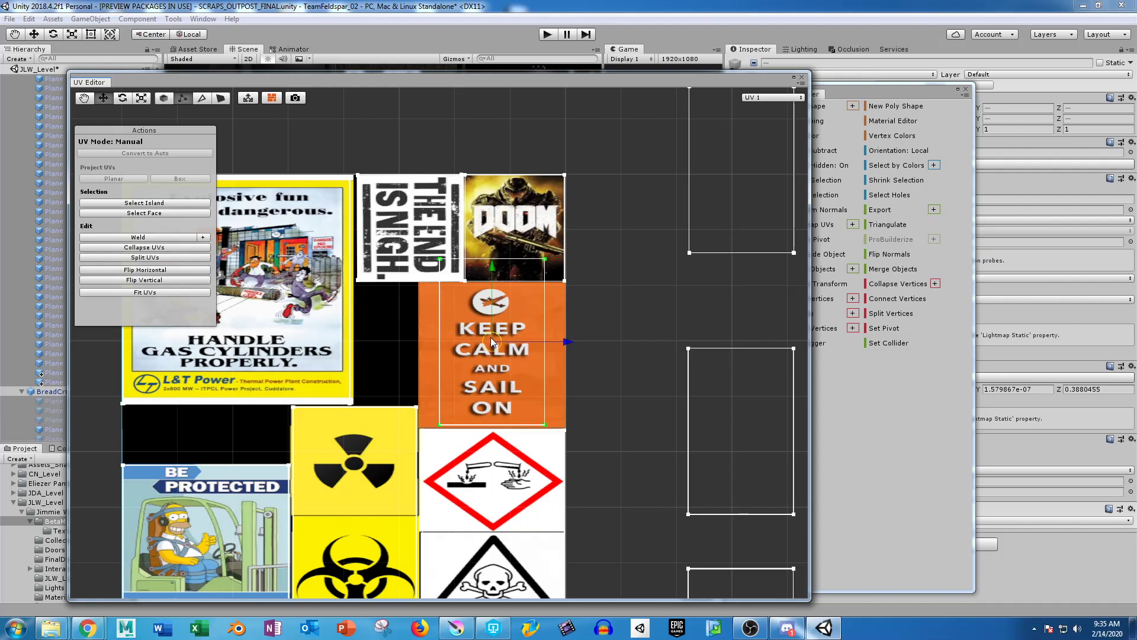
Scale the UV stack down uniformly and shift it vertically to fit within the height of the Keep Calm and Sail On poster.
{"action": "scroll", "coordinate": [434, 323], "scroll_direction": "up", "scroll_amount": 3}
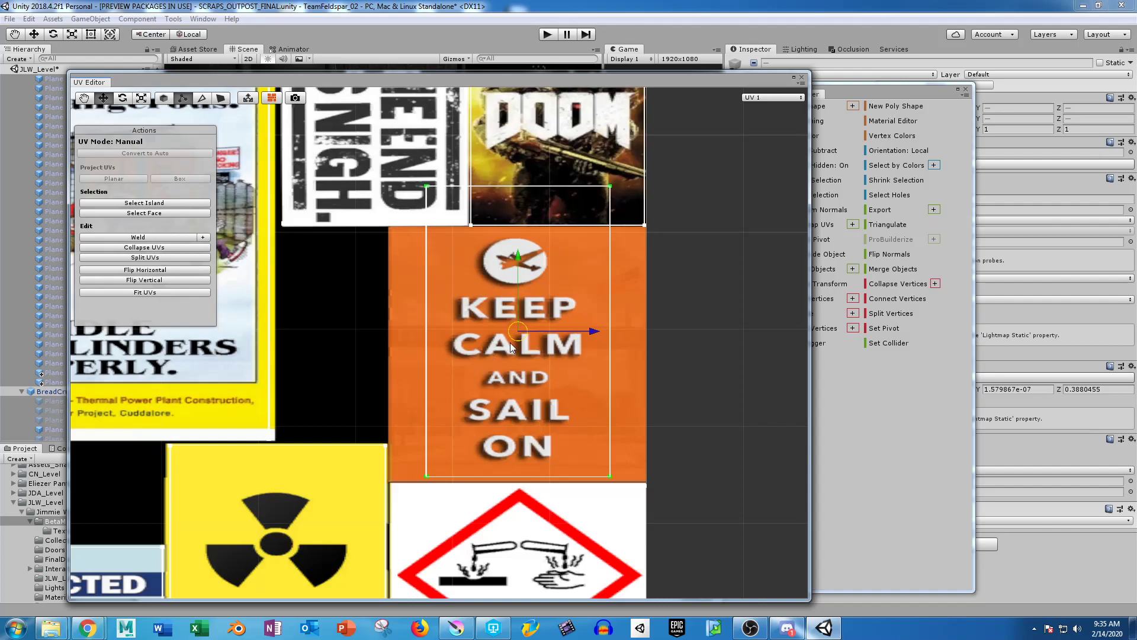
{"action": "key", "text": "r"}
{"action": "left_click_drag", "start_coordinate": [517, 333], "coordinate": [507, 332]}
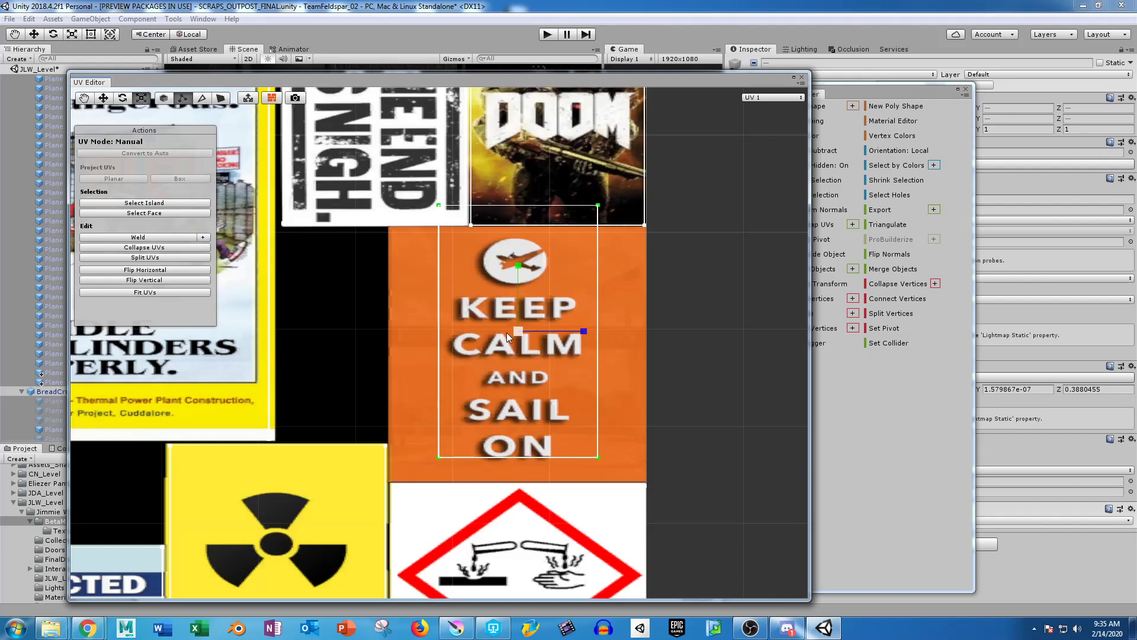
{"action": "key", "text": "w"}
{"action": "left_click_drag", "start_coordinate": [516, 256], "coordinate": [515, 275]}
{"action": "scroll", "coordinate": [516, 276], "scroll_direction": "up", "scroll_amount": 5}
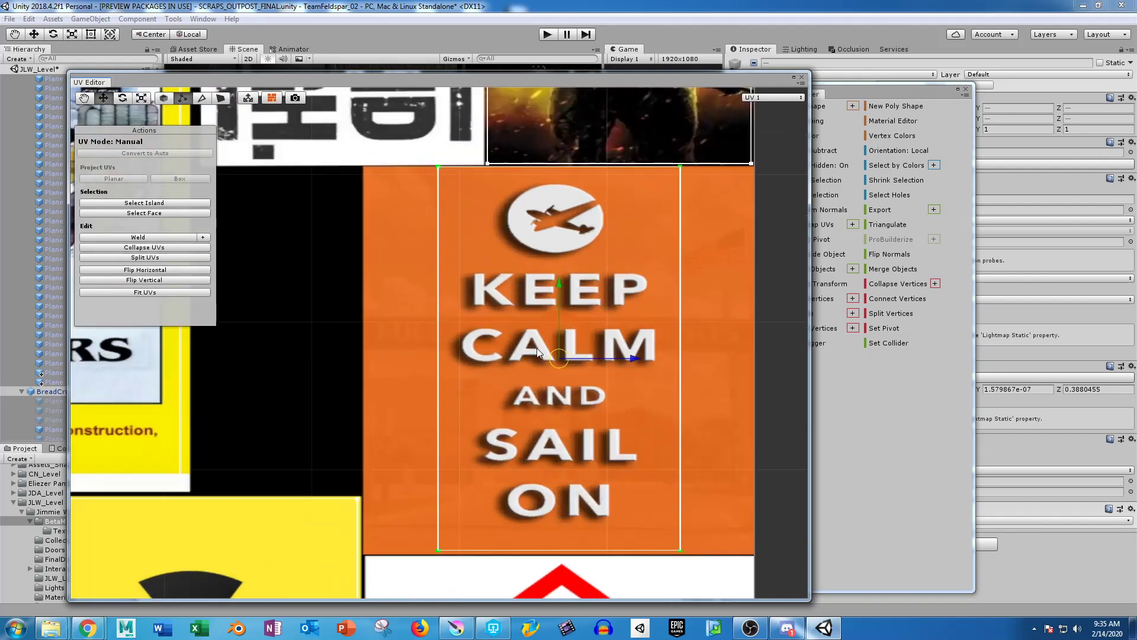
{"action": "key", "text": "r"}
{"action": "left_click_drag", "start_coordinate": [500, 318], "coordinate": [499, 318]}
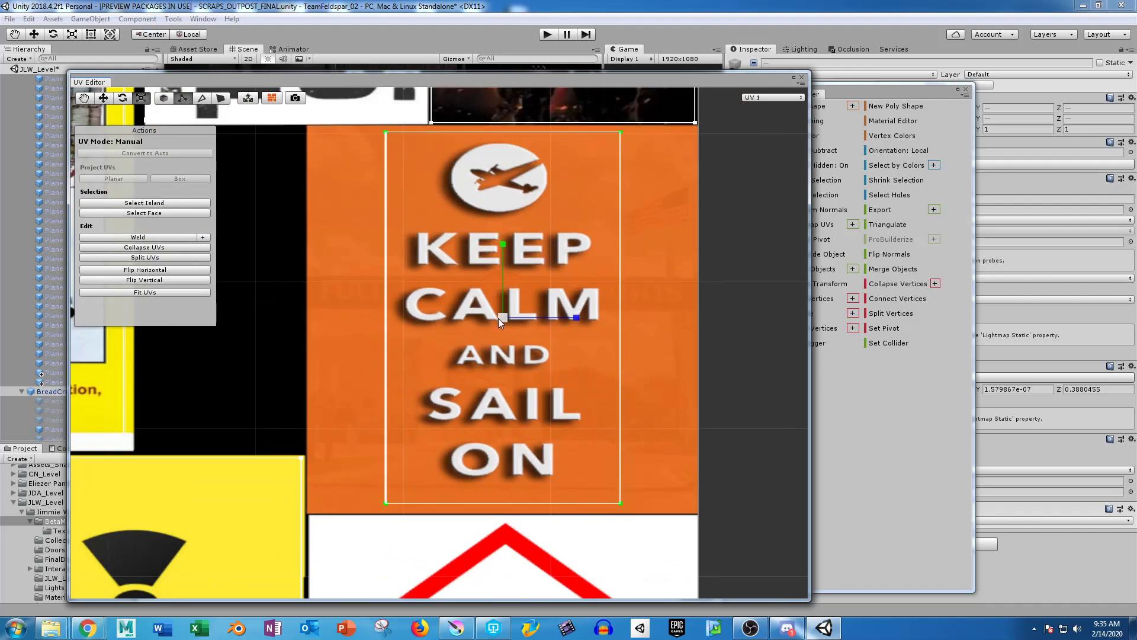
{"action": "key", "text": "w"}
{"action": "left_click", "coordinate": [567, 314]}
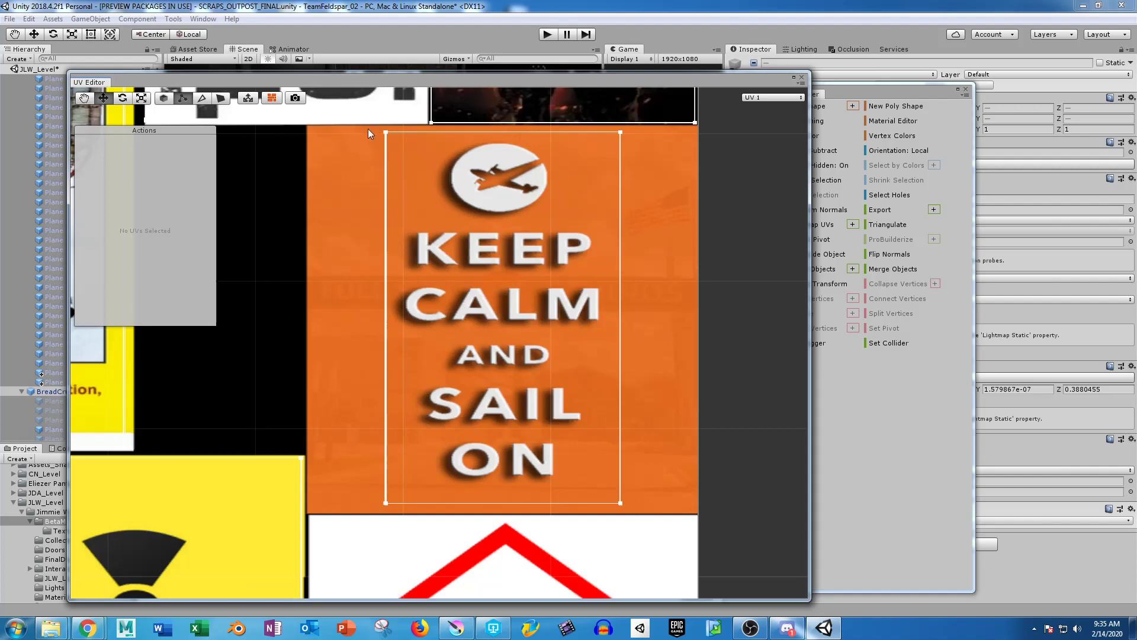
{"action": "scroll", "coordinate": [570, 336], "scroll_direction": "down", "scroll_amount": 3}
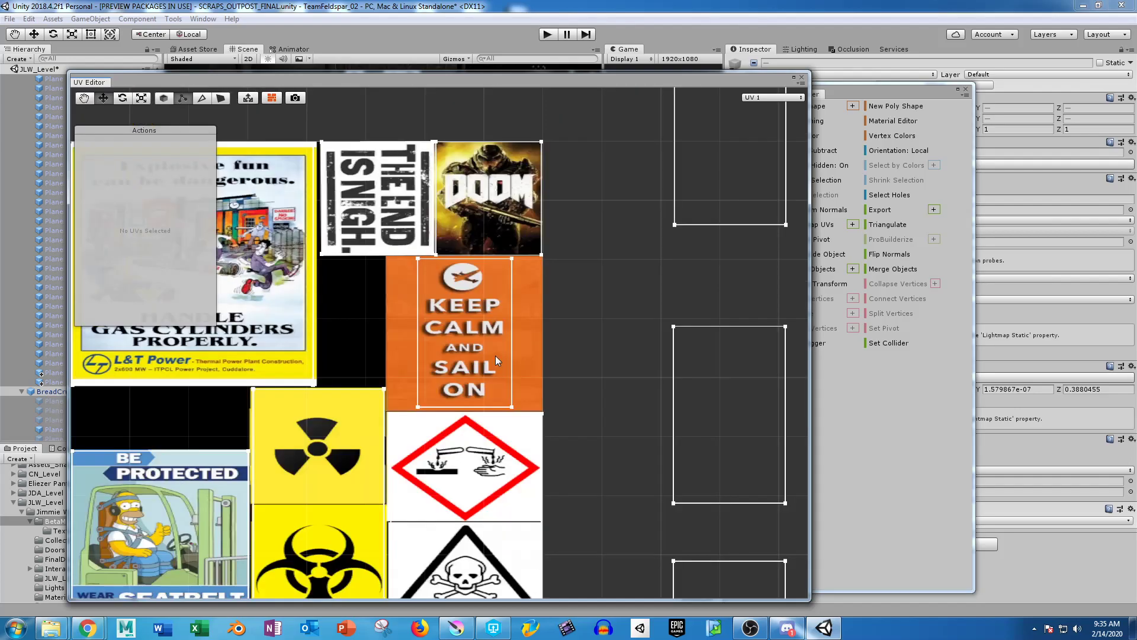
{"action": "scroll", "coordinate": [474, 314], "scroll_direction": "up", "scroll_amount": 3}
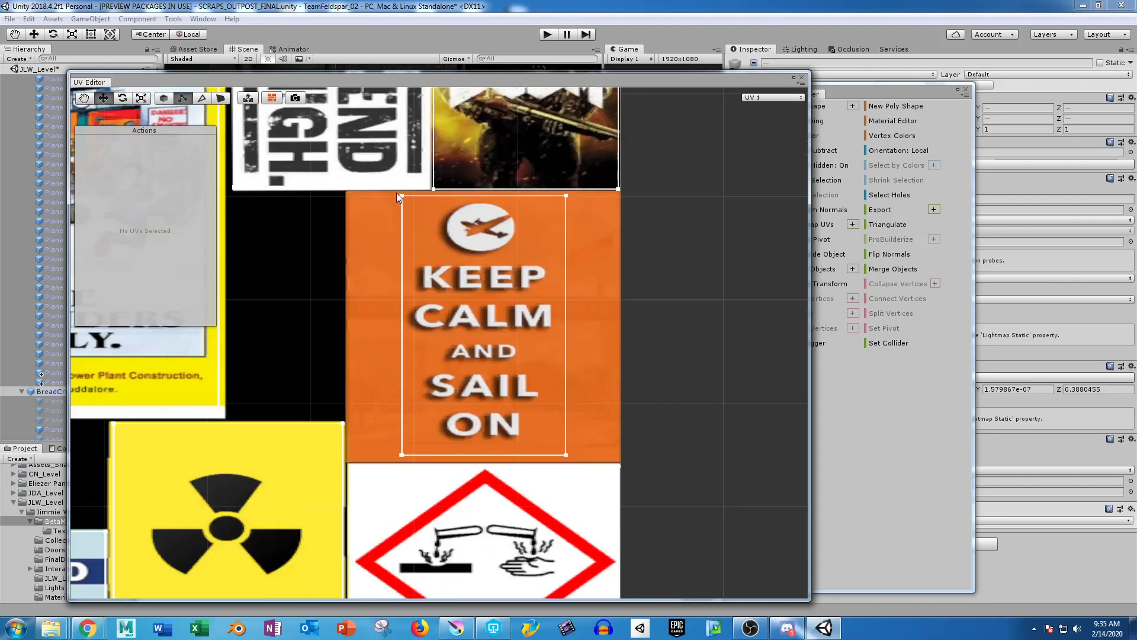
{"action": "left_click_drag", "start_coordinate": [630, 173], "coordinate": [534, 211]}
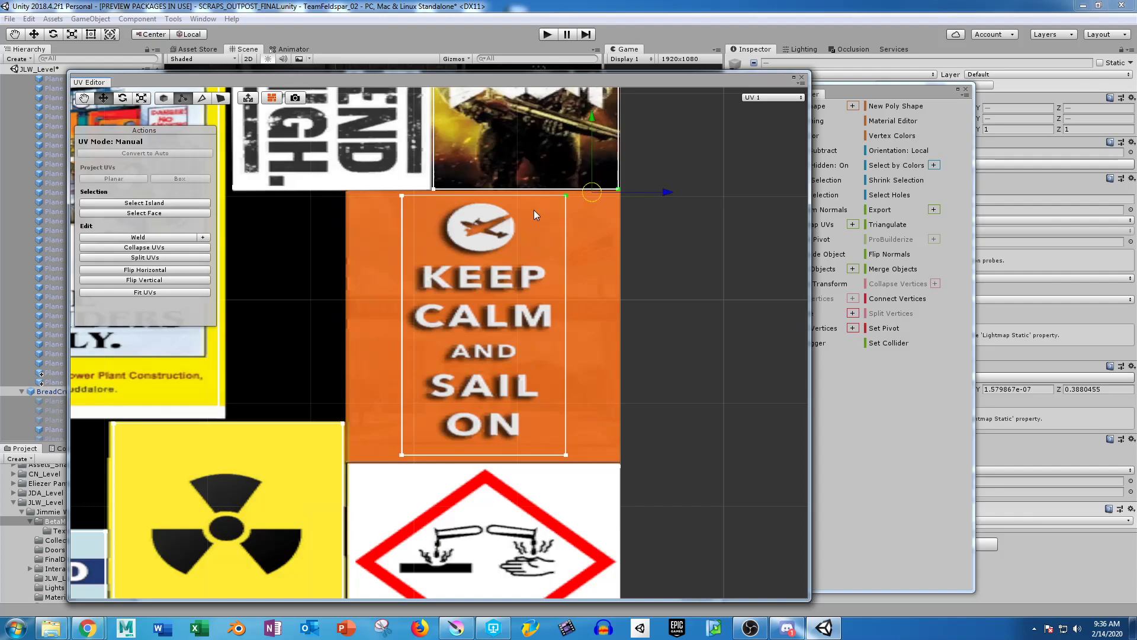
{"action": "key", "text": "ctrl+z"}
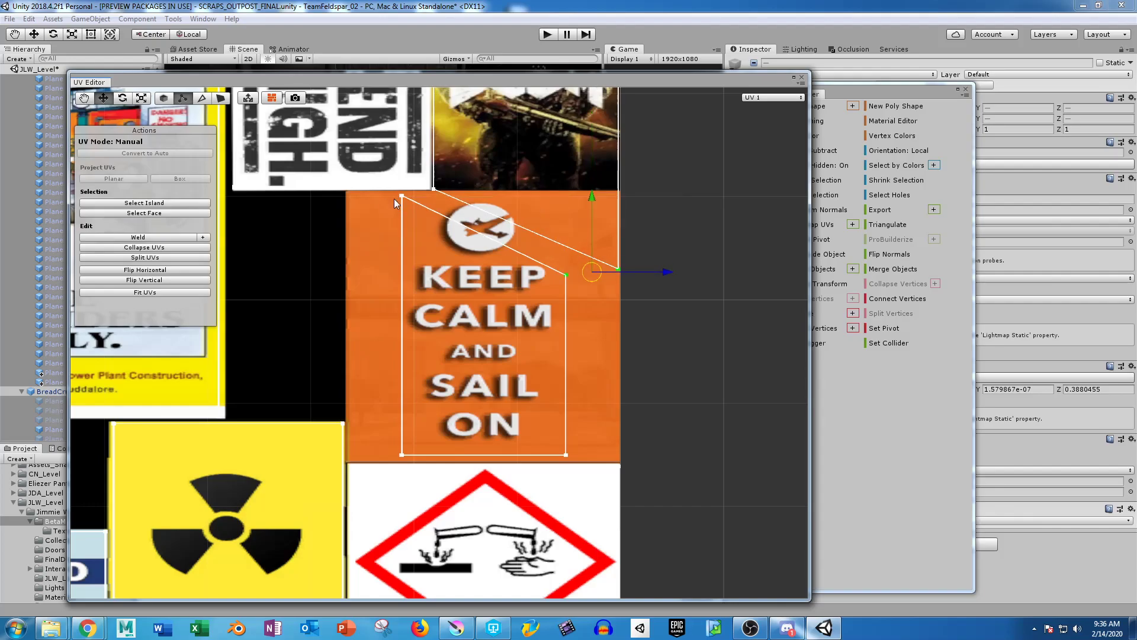
{"action": "key", "text": "ctrl+z"}
{"action": "scroll", "coordinate": [406, 223], "scroll_direction": "up", "scroll_amount": 4}
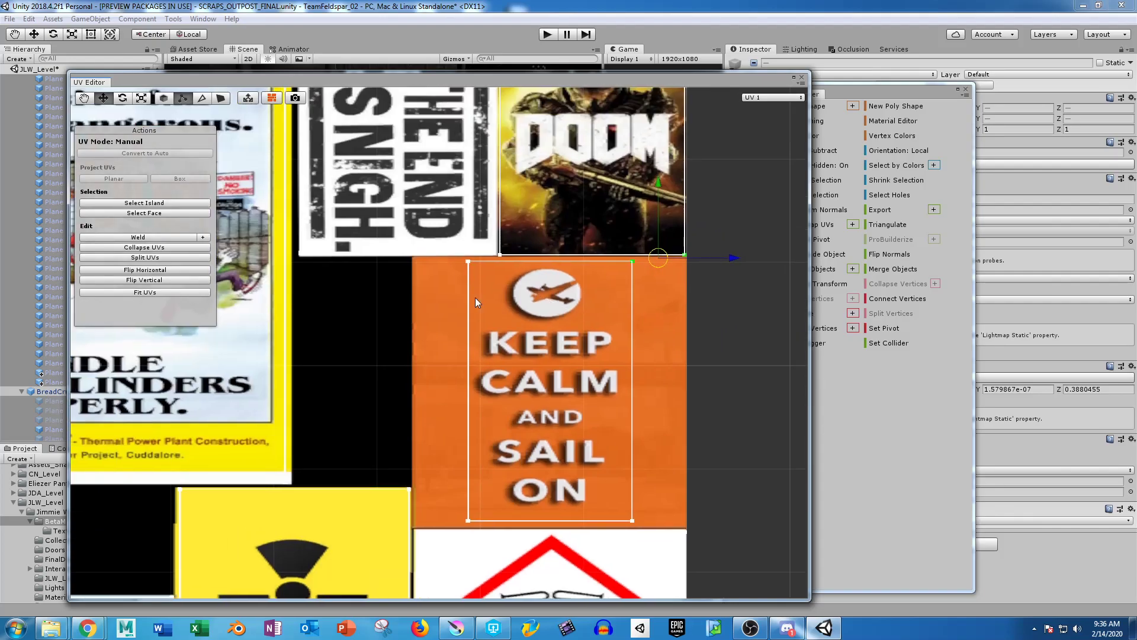
Select the UV stack on the Keep Calm and Sail On poster and check its fit around the lettering.
{"action": "left_click_drag", "start_coordinate": [512, 237], "coordinate": [693, 575]}
{"action": "scroll", "coordinate": [610, 403], "scroll_direction": "down", "scroll_amount": 3}
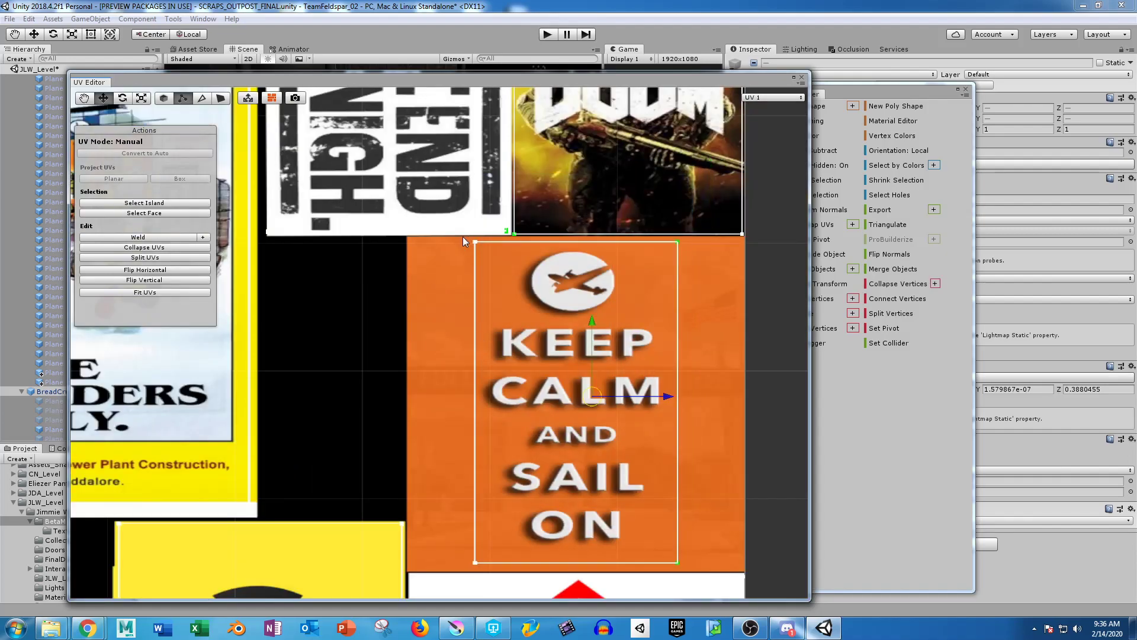
{"action": "left_click_drag", "start_coordinate": [459, 240], "coordinate": [694, 573]}
{"action": "scroll", "coordinate": [527, 343], "scroll_direction": "up", "scroll_amount": 5}
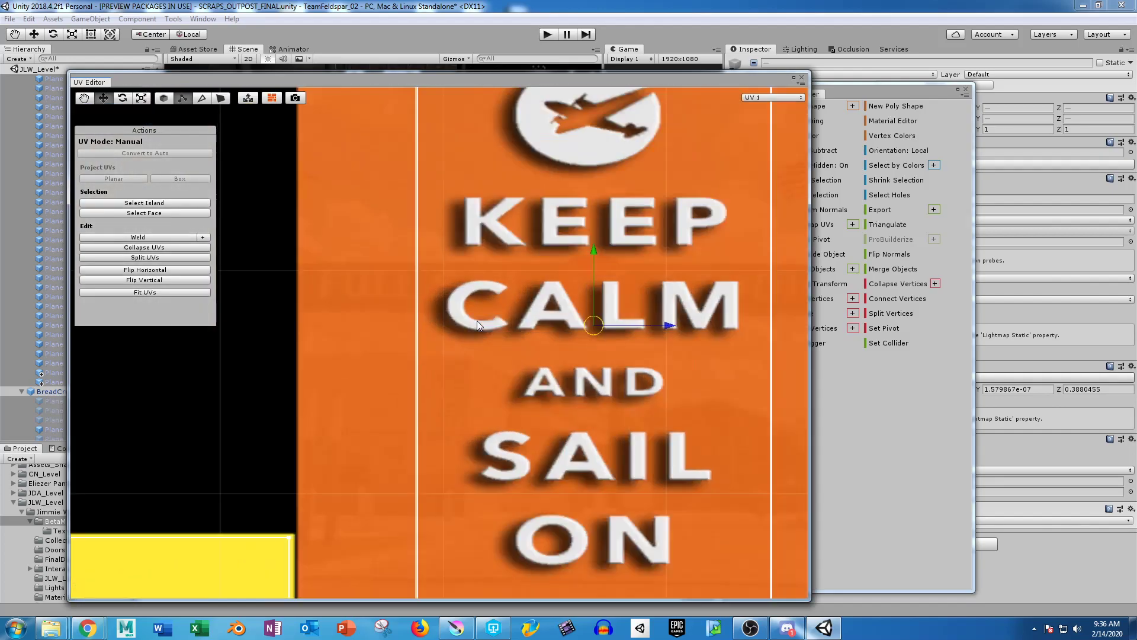
{"action": "middle_click_drag", "start_coordinate": [526, 344], "coordinate": [474, 373]}
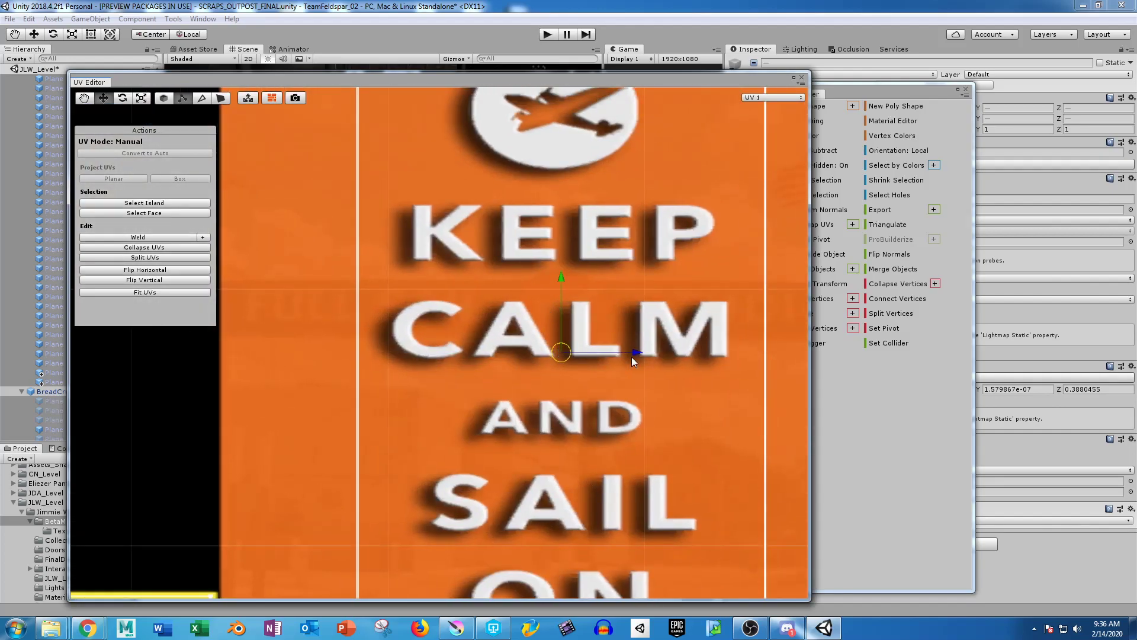
{"action": "scroll", "coordinate": [549, 399], "scroll_direction": "down", "scroll_amount": 5}
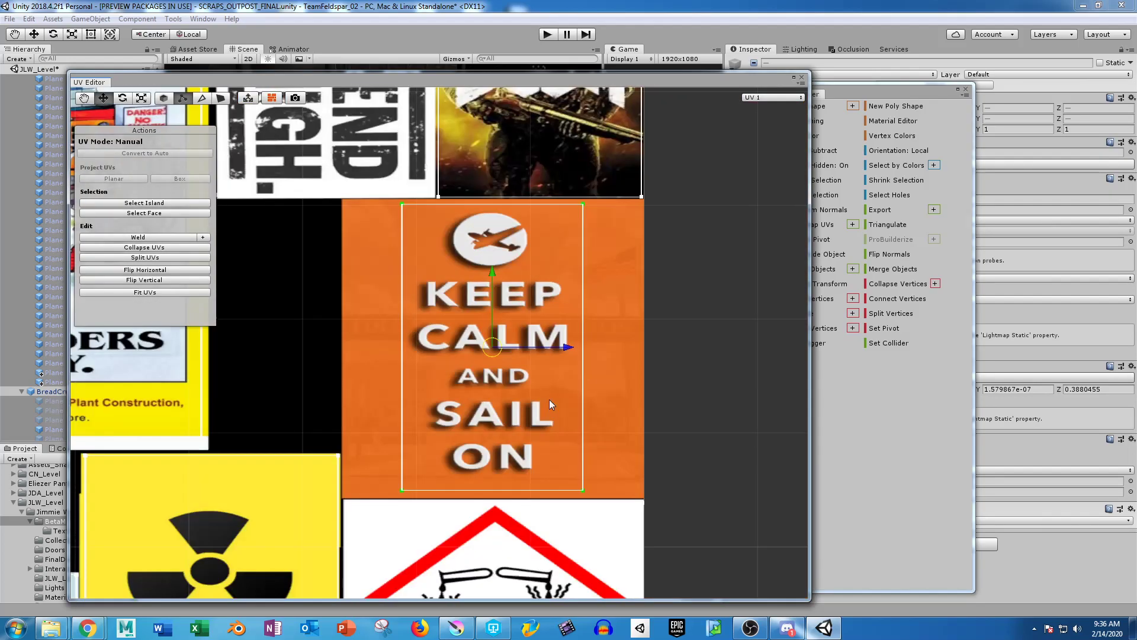
{"action": "scroll", "coordinate": [596, 364], "scroll_direction": "down", "scroll_amount": 5}
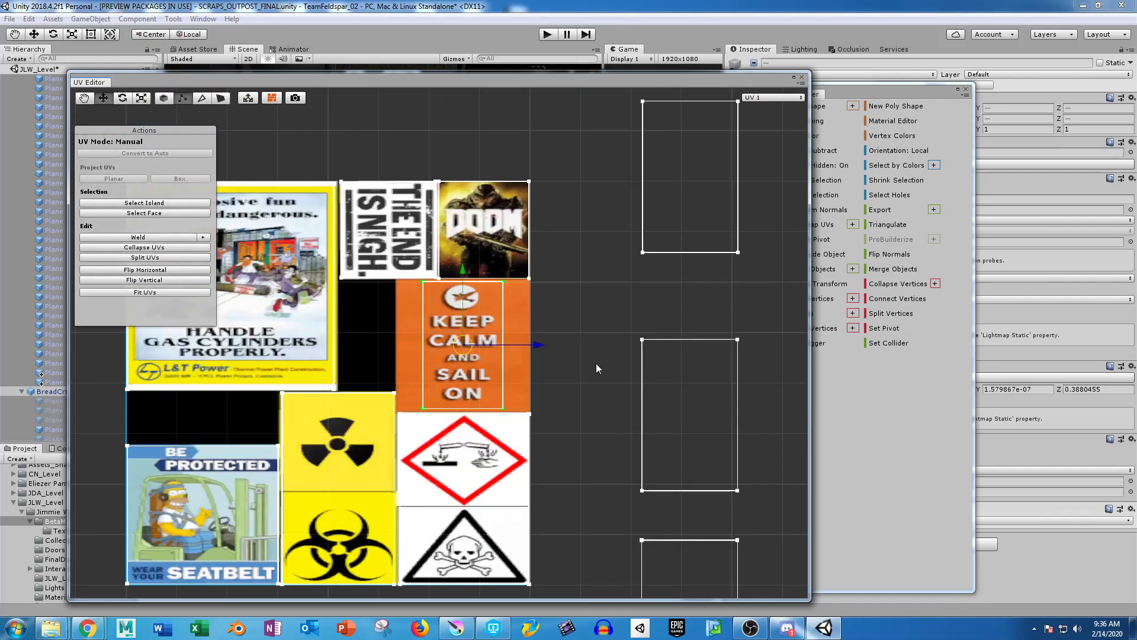
Move the uppermost UV stack beside the sheet onto the Keep Calm and Sail On poster, over the UVs already placed there.
{"action": "middle_click_drag", "start_coordinate": [590, 389], "coordinate": [572, 431]}
{"action": "scroll", "coordinate": [582, 414], "scroll_direction": "down", "scroll_amount": 2}
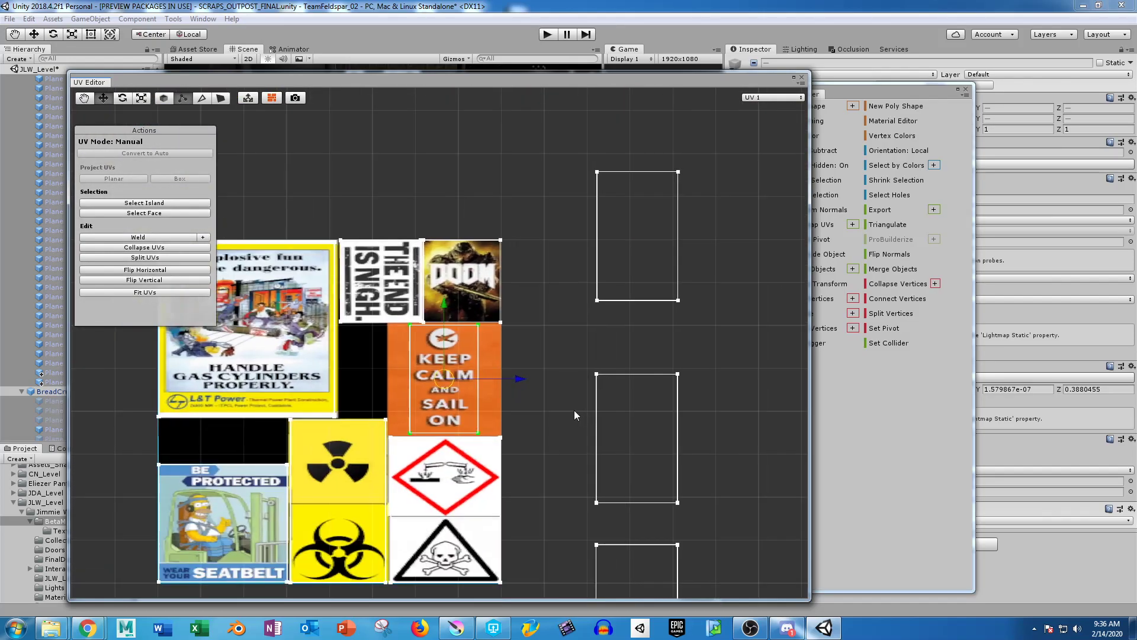
{"action": "left_click_drag", "start_coordinate": [538, 150], "coordinate": [713, 307]}
{"action": "left_click_drag", "start_coordinate": [612, 237], "coordinate": [417, 376]}
{"action": "scroll", "coordinate": [385, 352], "scroll_direction": "up", "scroll_amount": 3}
{"action": "middle_click_drag", "start_coordinate": [350, 325], "coordinate": [424, 255]}
{"action": "scroll", "coordinate": [493, 357], "scroll_direction": "up", "scroll_amount": 3}
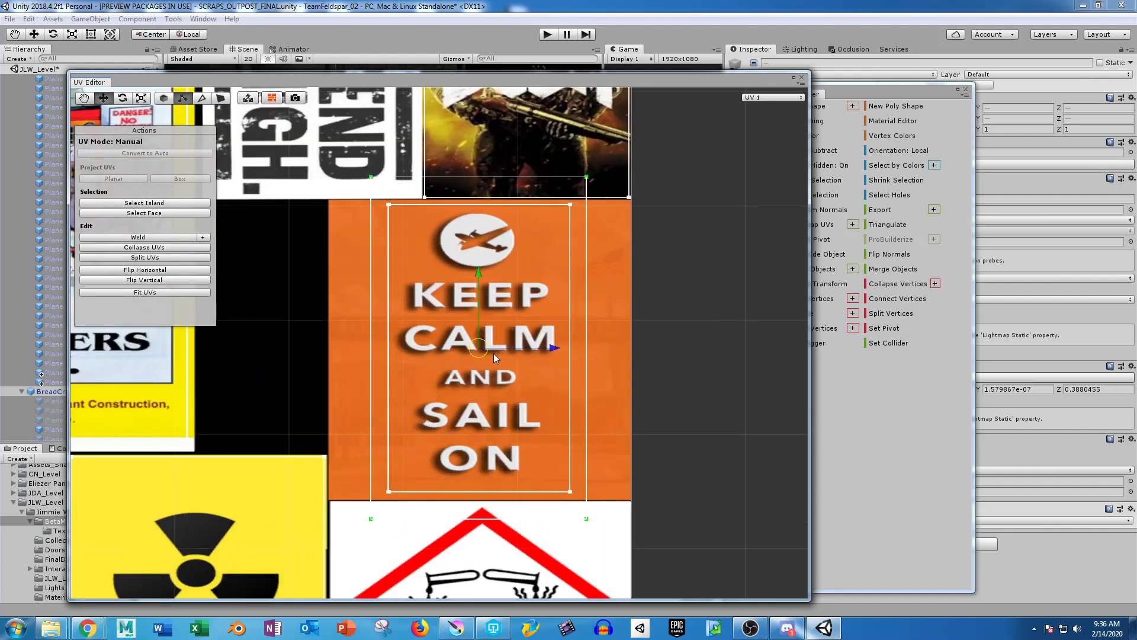
Scale the added UV stack down uniformly and nudge it down to line up with the existing UVs on the orange poster.
{"action": "key", "text": "r"}
{"action": "left_click_drag", "start_coordinate": [475, 345], "coordinate": [464, 347]}
{"action": "key", "text": "w"}
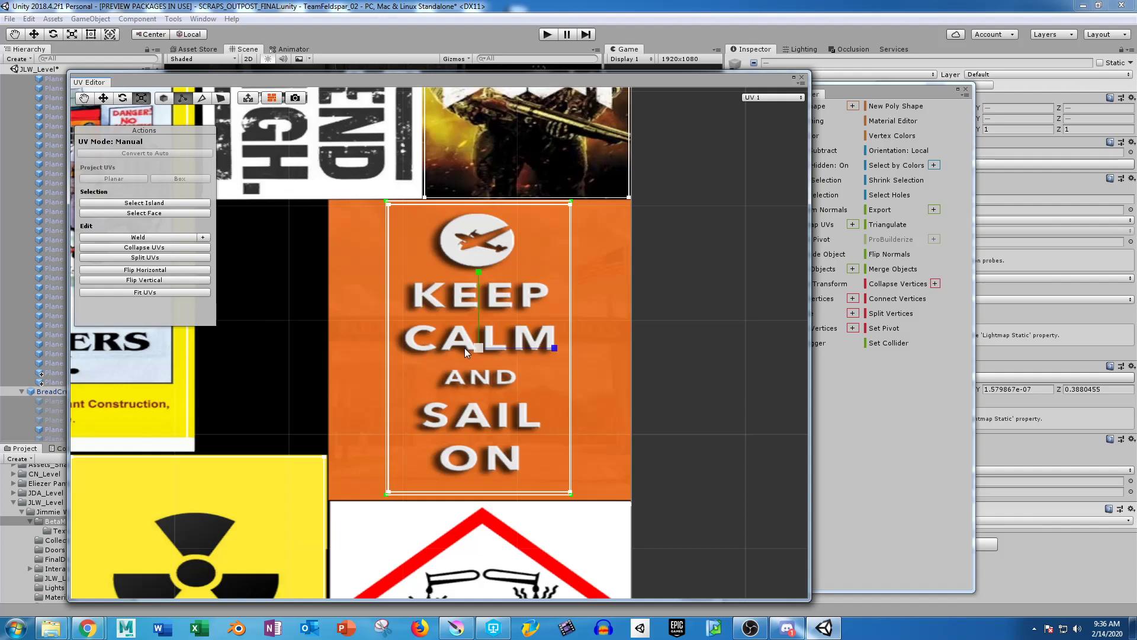
{"action": "left_click_drag", "start_coordinate": [478, 272], "coordinate": [477, 273]}
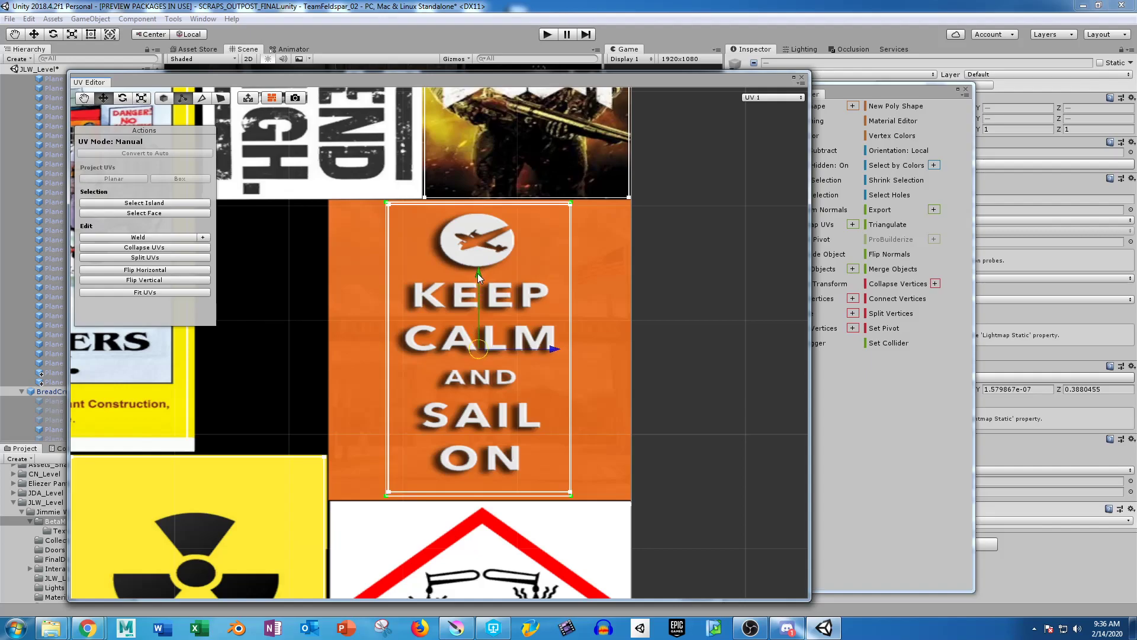
Move the next UV stack beside the sheet onto the yellow radiation sign, centred on its symbol.
{"action": "scroll", "coordinate": [616, 320], "scroll_direction": "down", "scroll_amount": 5}
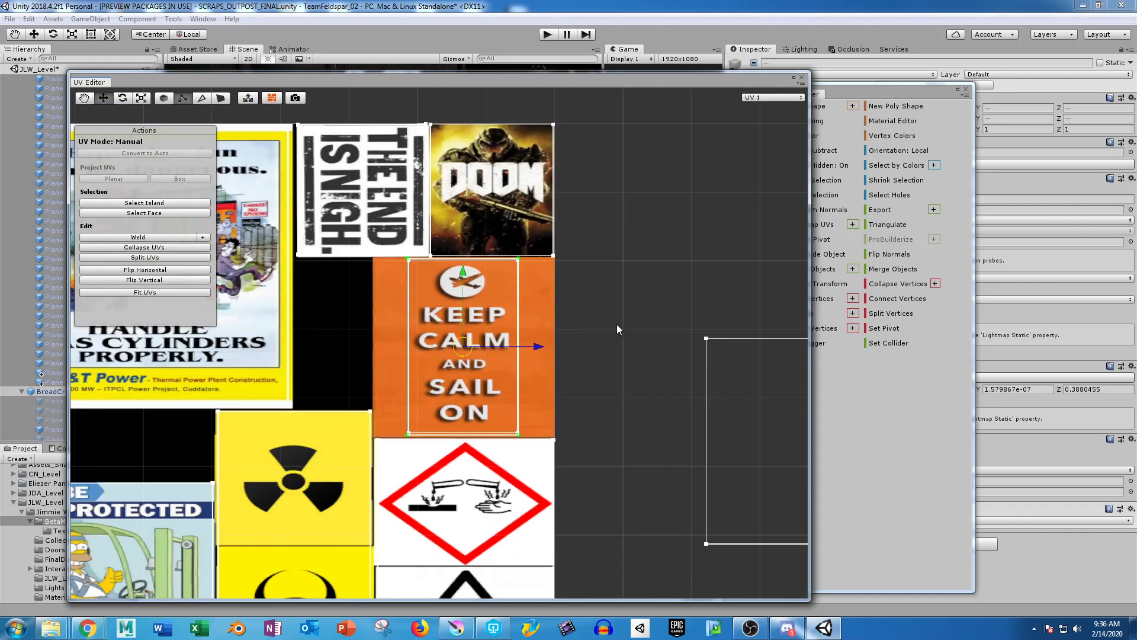
{"action": "scroll", "coordinate": [612, 331], "scroll_direction": "down", "scroll_amount": 4}
{"action": "left_click_drag", "start_coordinate": [535, 231], "coordinate": [673, 394]}
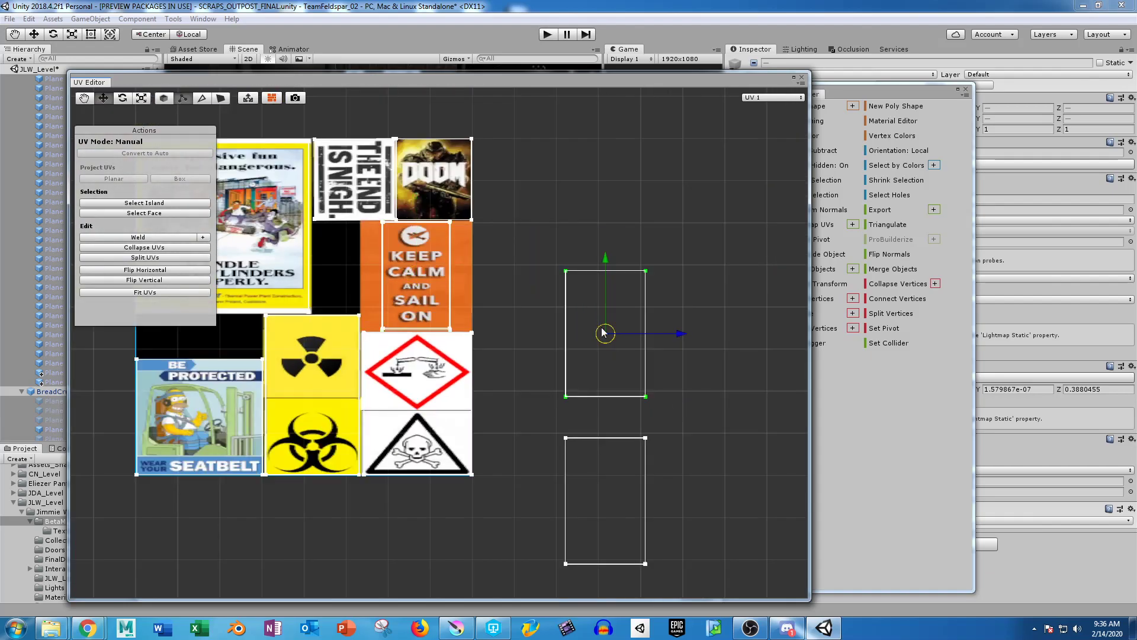
{"action": "left_click_drag", "start_coordinate": [605, 333], "coordinate": [313, 359]}
{"action": "scroll", "coordinate": [314, 362], "scroll_direction": "up", "scroll_amount": 4}
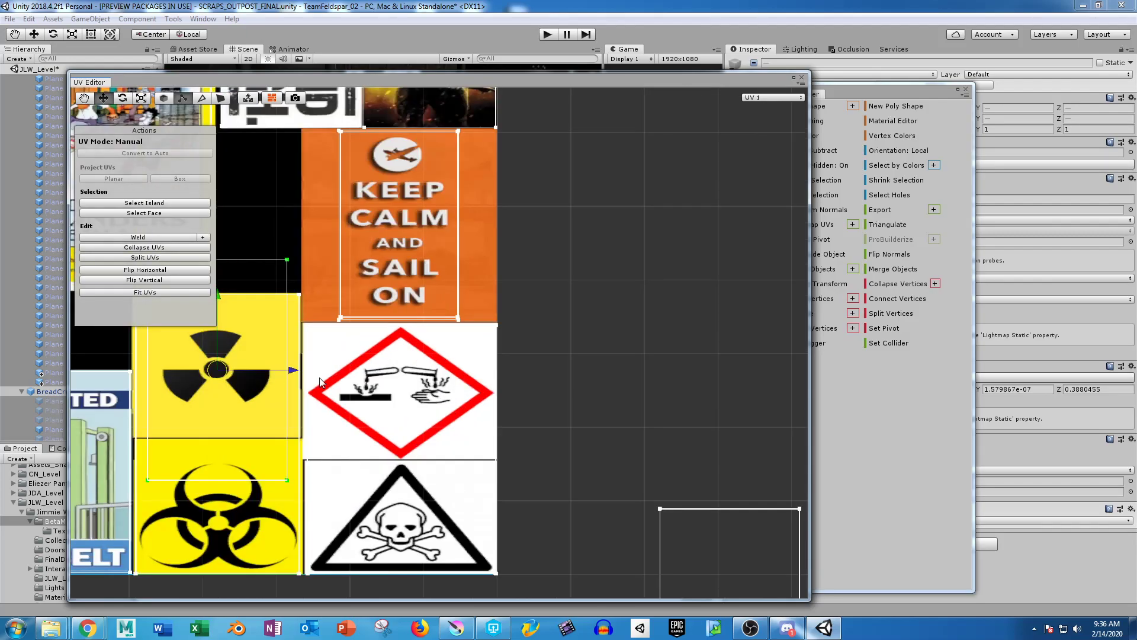
{"action": "middle_click_drag", "start_coordinate": [314, 367], "coordinate": [563, 332]}
{"action": "scroll", "coordinate": [480, 407], "scroll_direction": "up", "scroll_amount": 2}
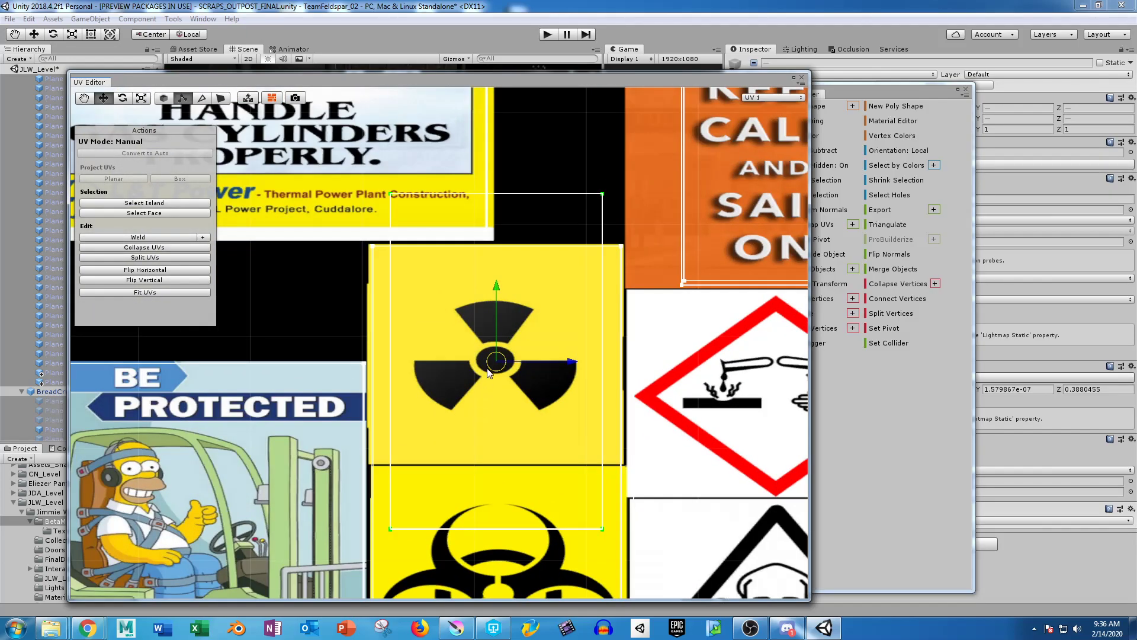
Scale the UV stack down uniformly and reduce its height further to fit inside the radiation sign.
{"action": "left_click_drag", "start_coordinate": [496, 359], "coordinate": [485, 366]}
{"action": "key", "text": "r"}
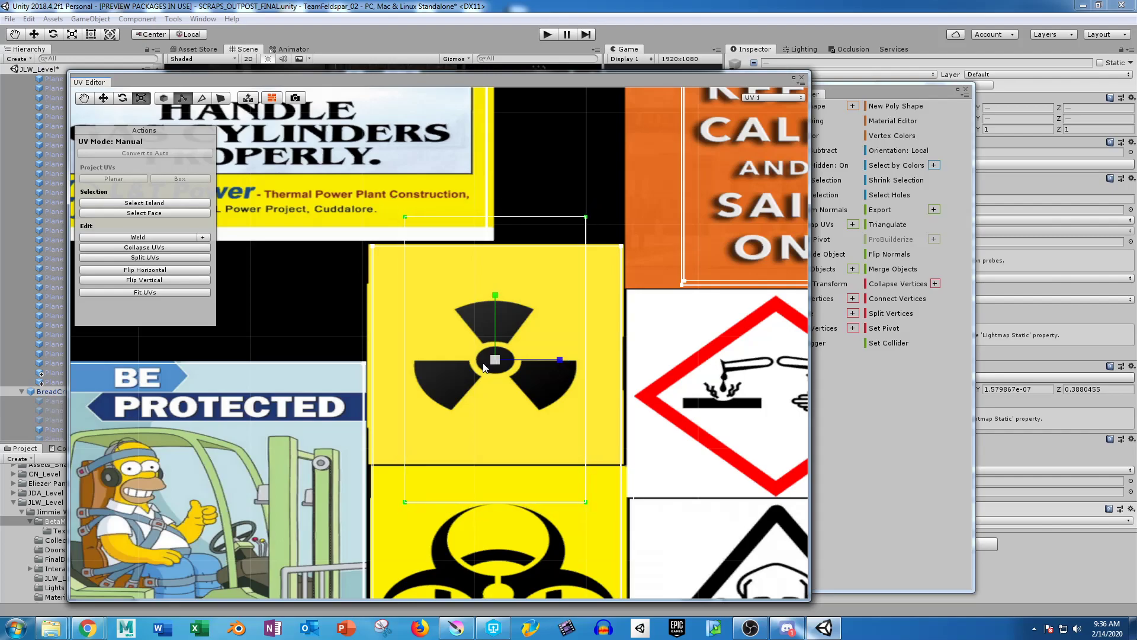
{"action": "scroll", "coordinate": [484, 368], "scroll_direction": "up", "scroll_amount": 3}
{"action": "middle_click_drag", "start_coordinate": [481, 382], "coordinate": [468, 335]}
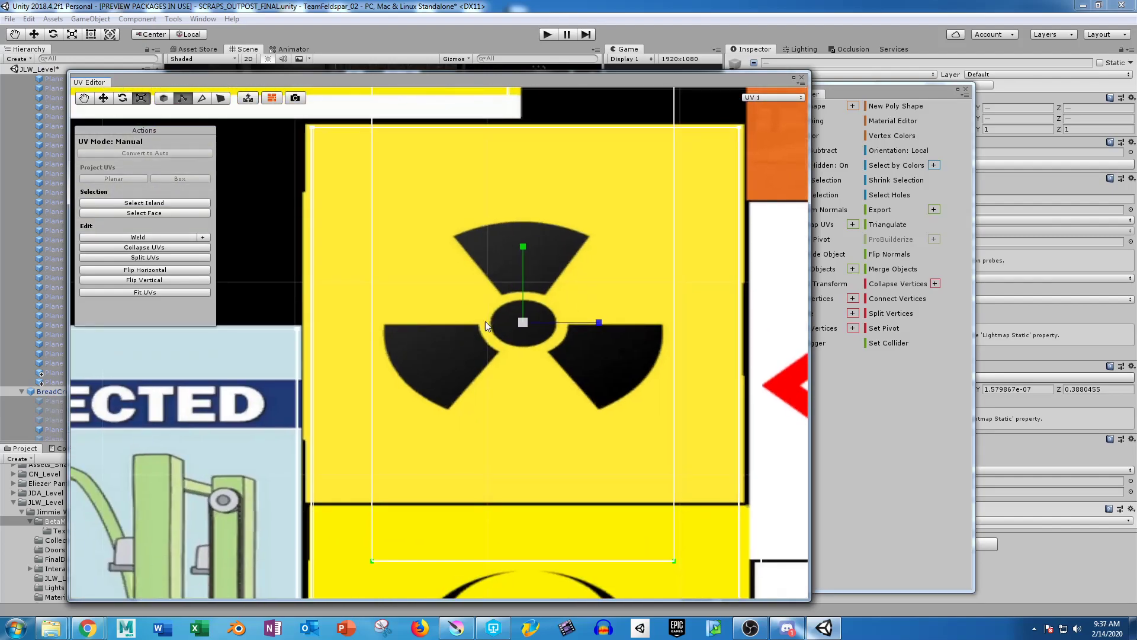
{"action": "left_click_drag", "start_coordinate": [523, 248], "coordinate": [523, 265]}
{"action": "scroll", "coordinate": [537, 368], "scroll_direction": "down", "scroll_amount": 3}
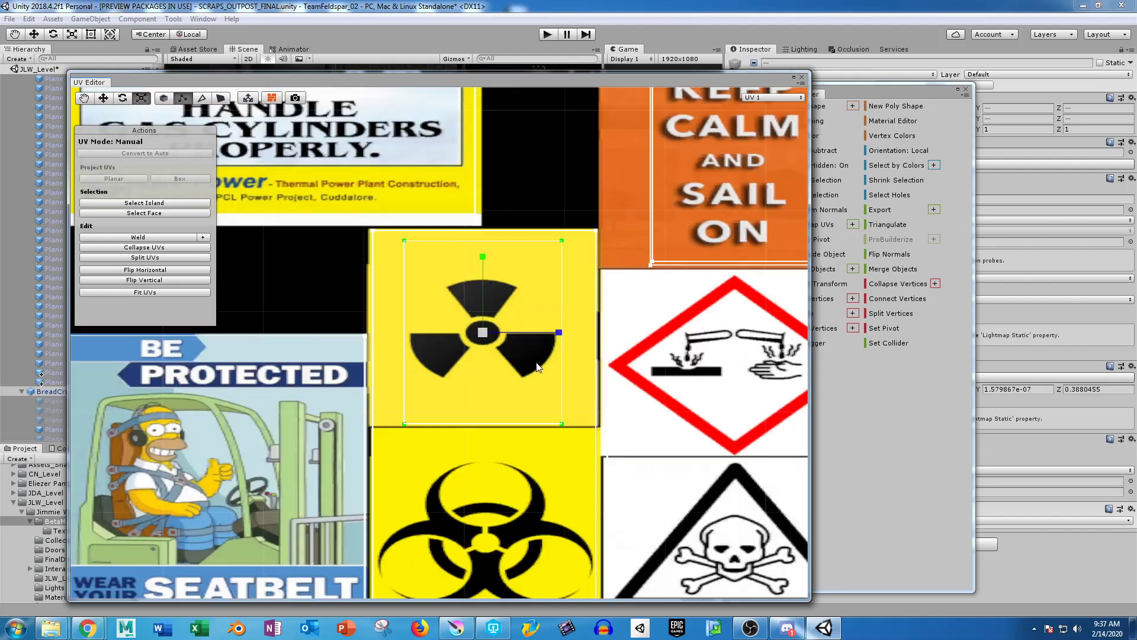
Move the next UV stack onto the yellow biohazard sign, centred on its symbol.
{"action": "scroll", "coordinate": [497, 385], "scroll_direction": "down", "scroll_amount": 5}
{"action": "left_click_drag", "start_coordinate": [631, 339], "coordinate": [434, 372]}
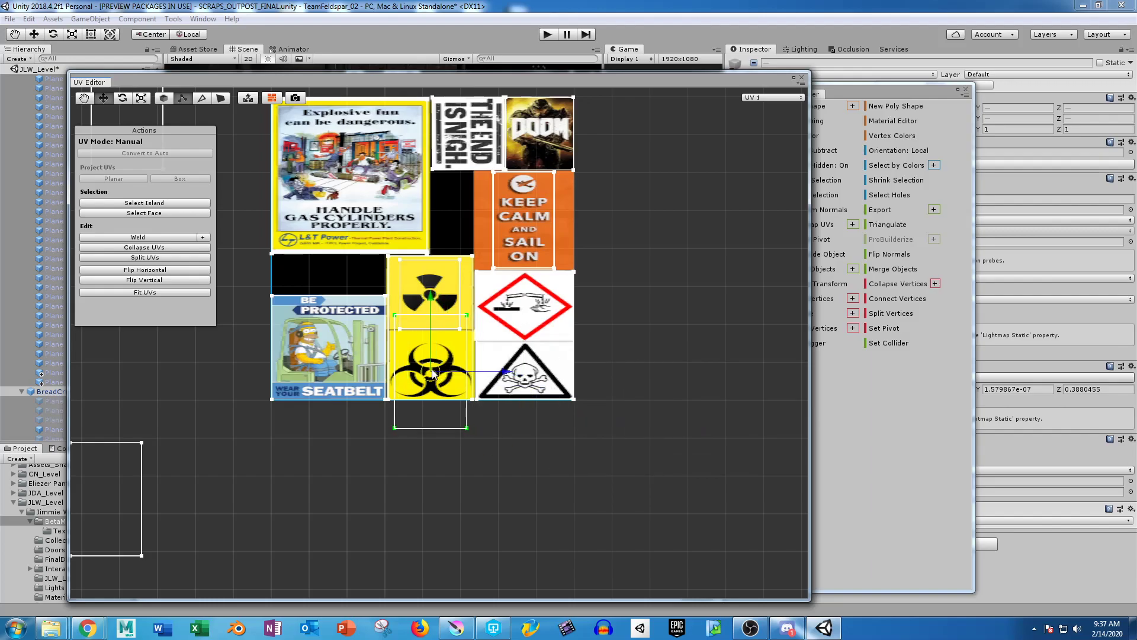
{"action": "scroll", "coordinate": [433, 376], "scroll_direction": "up", "scroll_amount": 6}
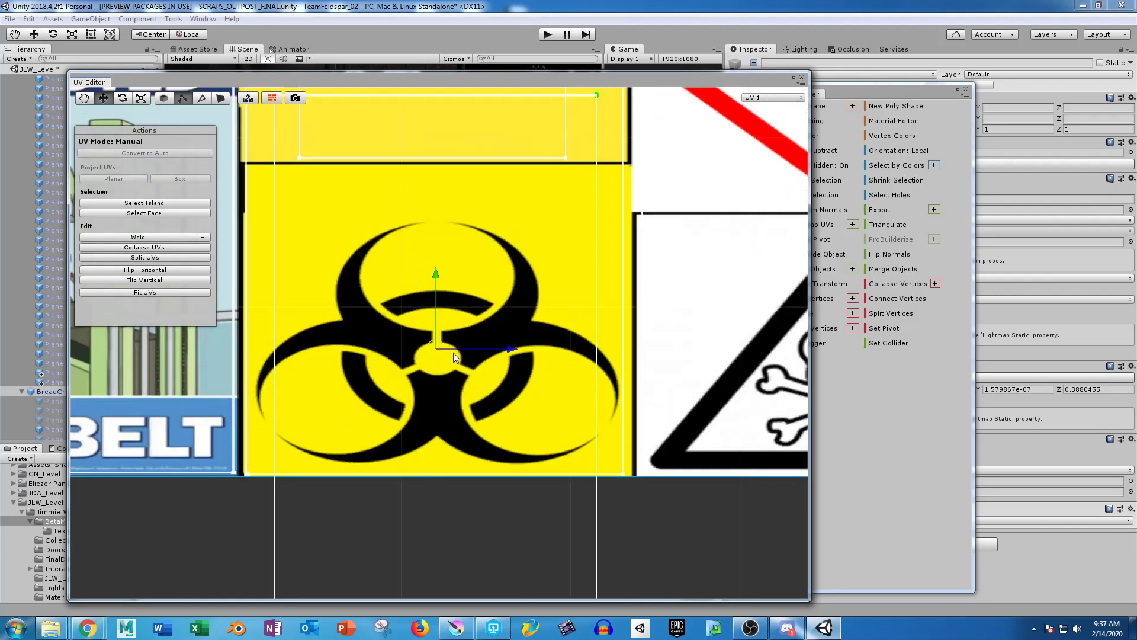
Widen the UV stack to the biohazard sign's width and reduce its height to fit within the sign.
{"action": "left_click_drag", "start_coordinate": [436, 345], "coordinate": [485, 343]}
{"action": "key", "text": "r"}
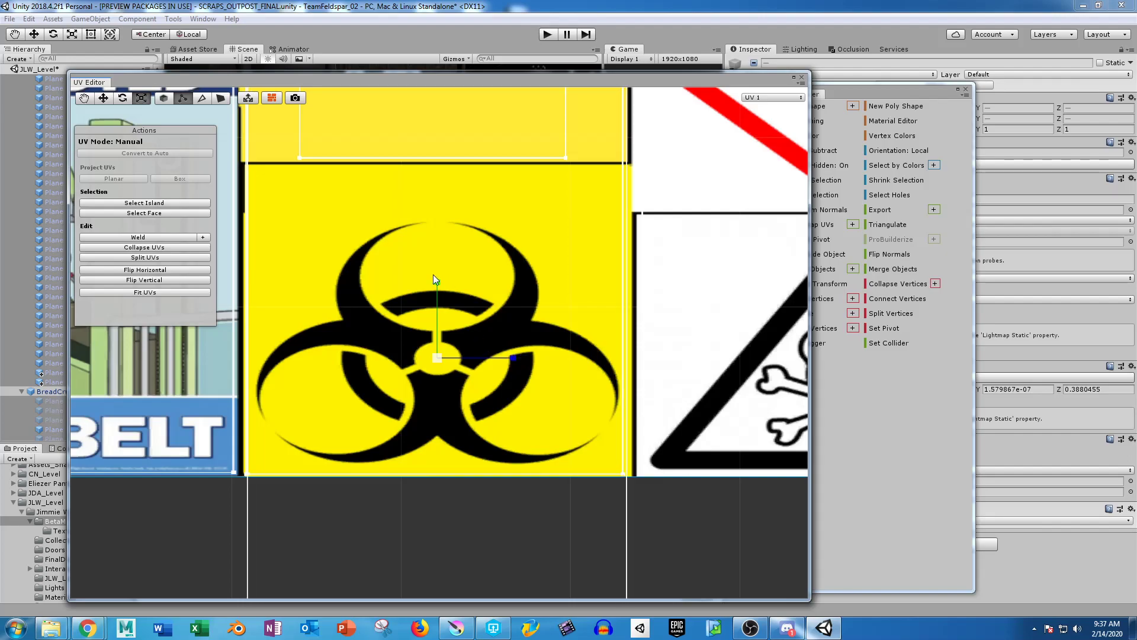
{"action": "left_click_drag", "start_coordinate": [436, 281], "coordinate": [439, 251]}
{"action": "key", "text": "w"}
{"action": "scroll", "coordinate": [516, 397], "scroll_direction": "down", "scroll_amount": 5}
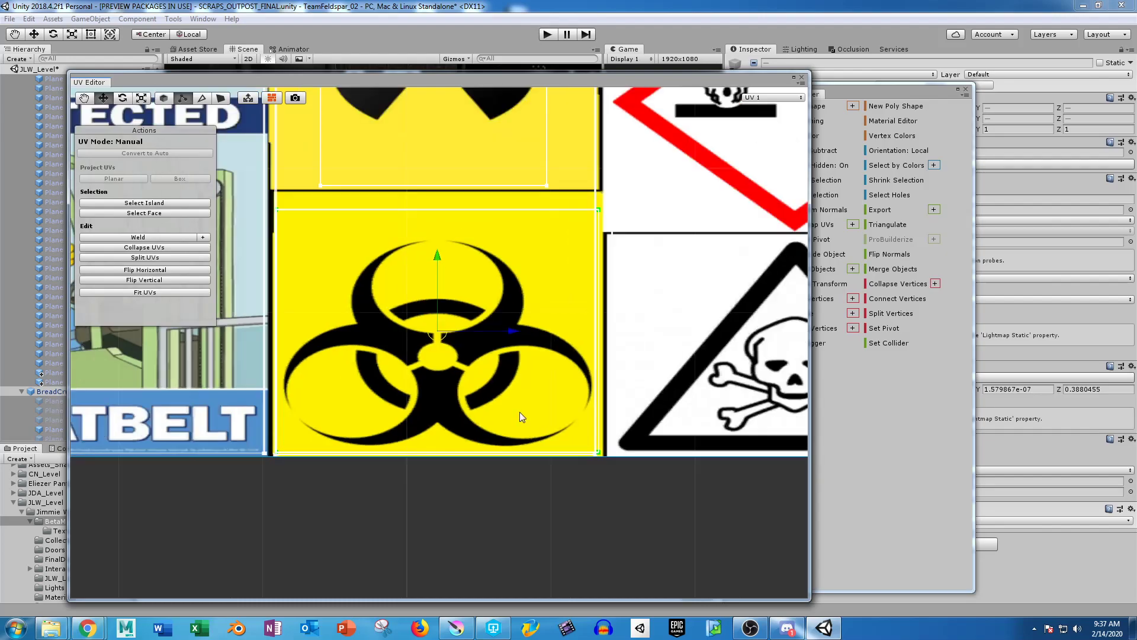
Move the uppermost UV stack beside the sheet over to the Doom poster.
{"action": "middle_click_drag", "start_coordinate": [282, 455], "coordinate": [450, 424]}
{"action": "scroll", "coordinate": [509, 413], "scroll_direction": "down", "scroll_amount": 5}
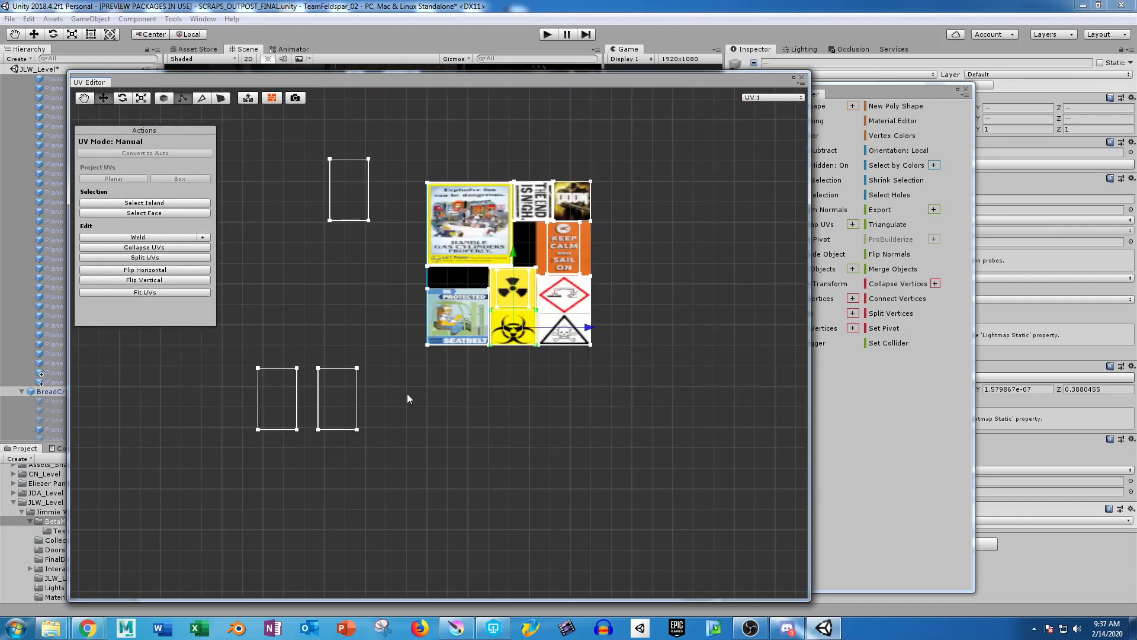
{"action": "middle_click_drag", "start_coordinate": [377, 388], "coordinate": [448, 398]}
{"action": "left_click_drag", "start_coordinate": [363, 157], "coordinate": [453, 277]}
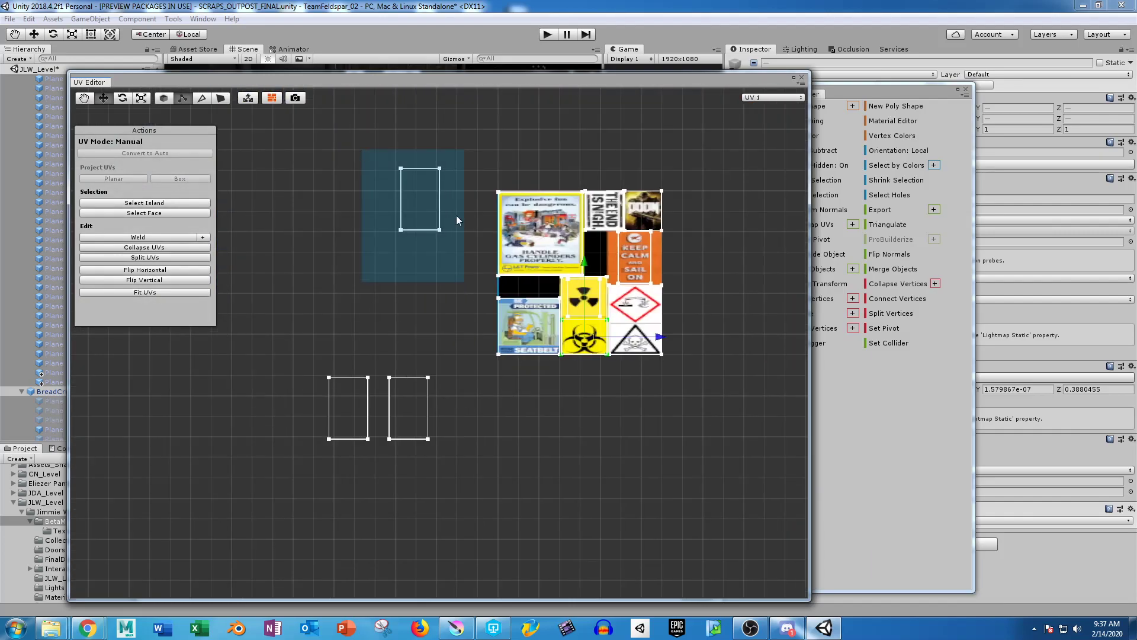
{"action": "middle_click_drag", "start_coordinate": [451, 293], "coordinate": [410, 323]}
{"action": "left_click_drag", "start_coordinate": [380, 231], "coordinate": [611, 246]}
{"action": "scroll", "coordinate": [590, 266], "scroll_direction": "up", "scroll_amount": 4}
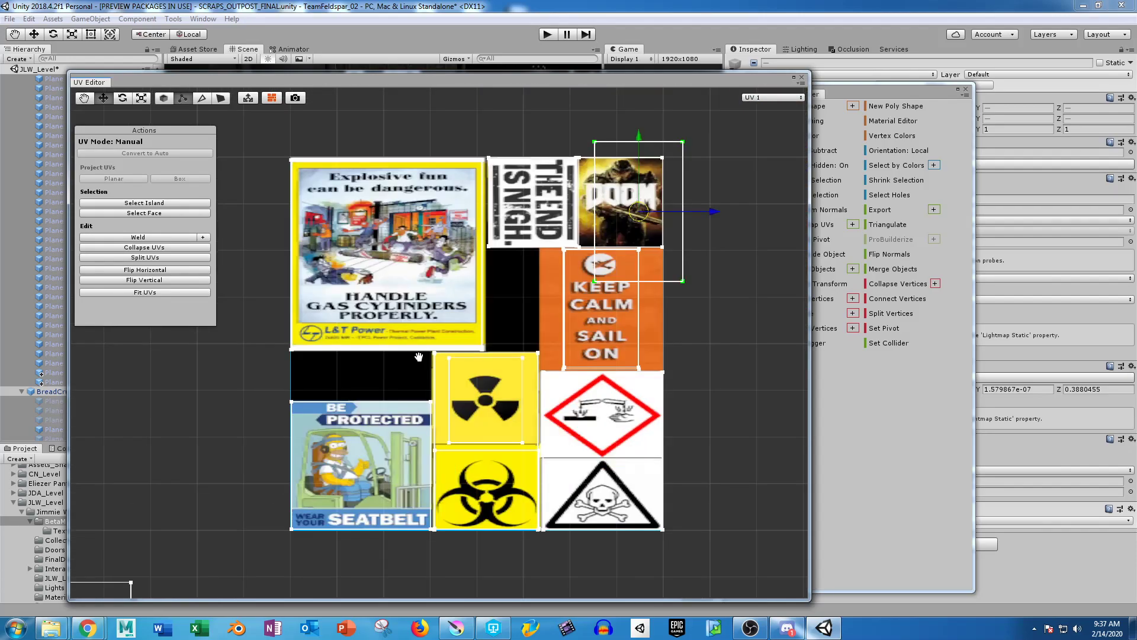
Align the UV stack's lower-left corner with the lower-left corner of the Doom poster.
{"action": "middle_click_drag", "start_coordinate": [419, 357], "coordinate": [317, 428]}
{"action": "scroll", "coordinate": [356, 391], "scroll_direction": "up", "scroll_amount": 4}
{"action": "middle_click_drag", "start_coordinate": [458, 304], "coordinate": [366, 408]}
{"action": "scroll", "coordinate": [379, 401], "scroll_direction": "up", "scroll_amount": 2}
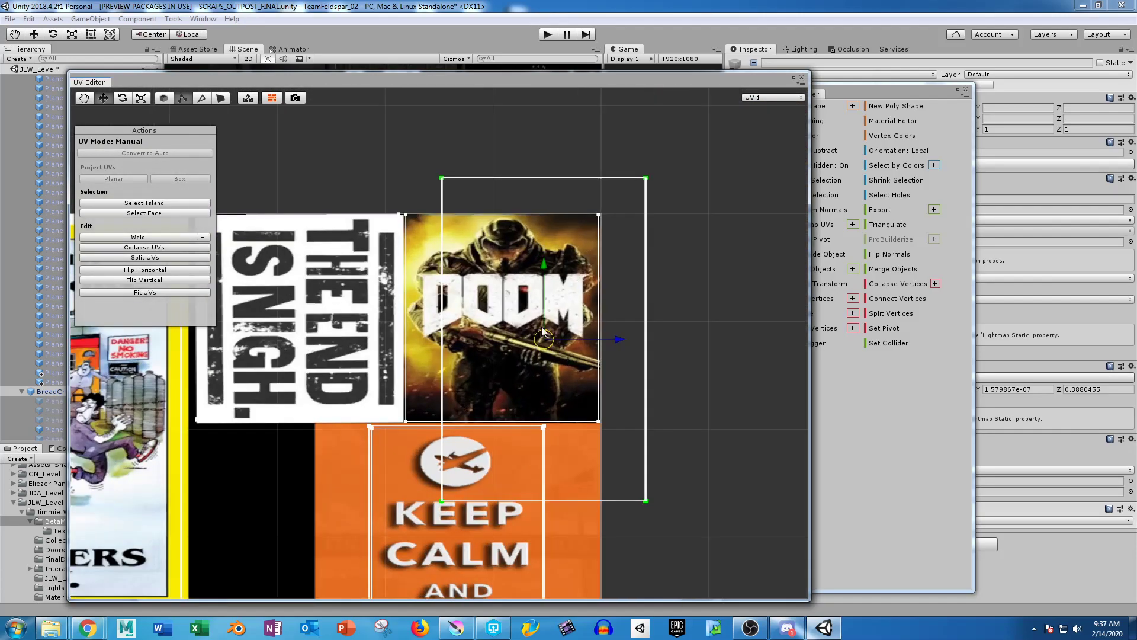
{"action": "left_click_drag", "start_coordinate": [545, 341], "coordinate": [513, 259]}
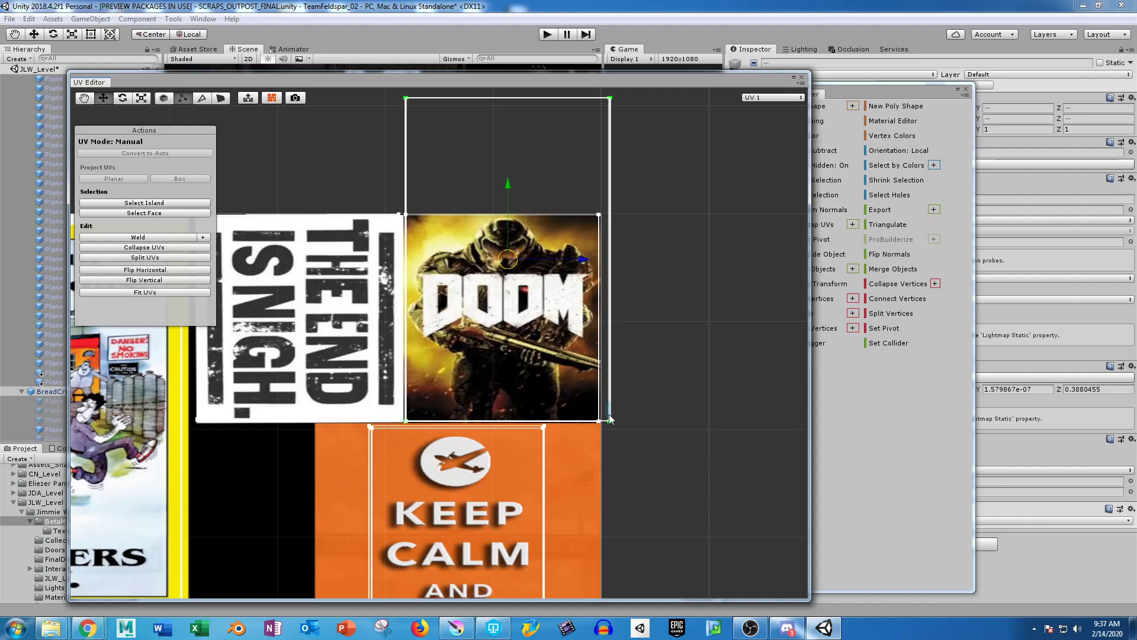
Move the stack's right-side and top UVs inward to match the Doom poster's right and top edges.
{"action": "left_click_drag", "start_coordinate": [630, 437], "coordinate": [630, 438]}
{"action": "middle_click_drag", "start_coordinate": [633, 235], "coordinate": [635, 294]}
{"action": "left_click_drag", "start_coordinate": [586, 144], "coordinate": [666, 197], "text": "shift"}
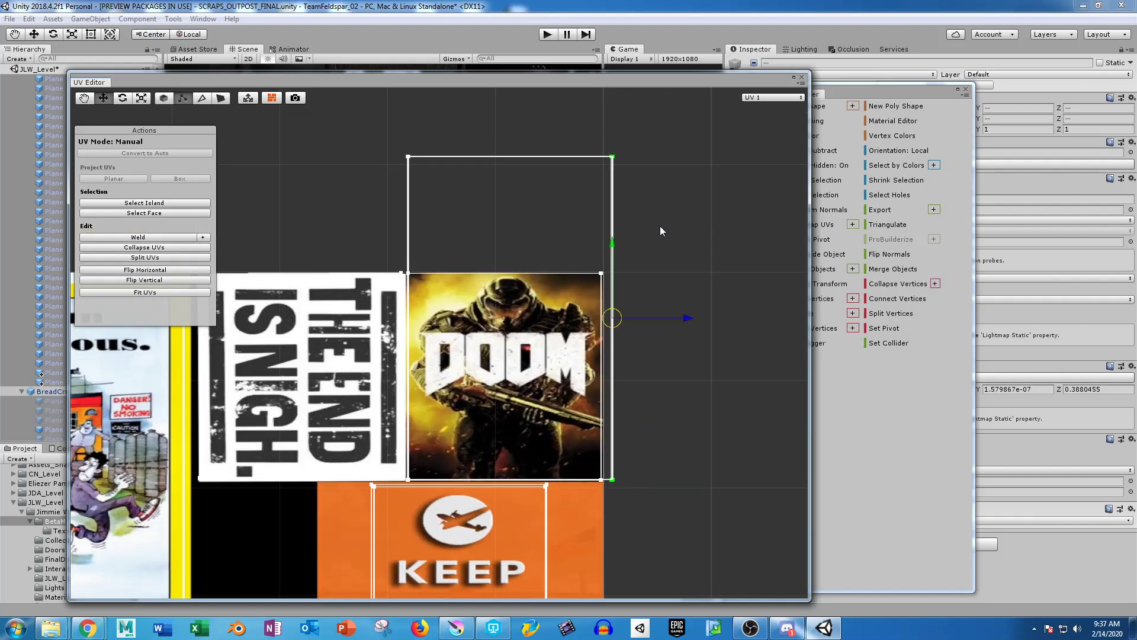
{"action": "left_click_drag", "start_coordinate": [687, 321], "coordinate": [674, 323]}
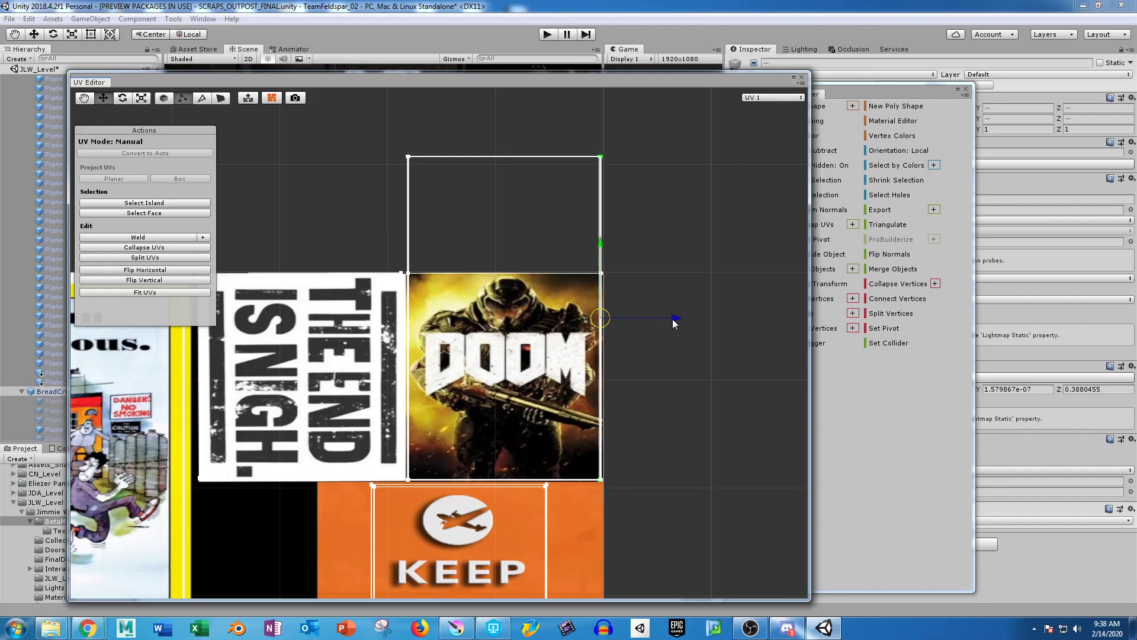
{"action": "left_click_drag", "start_coordinate": [388, 136], "coordinate": [645, 195]}
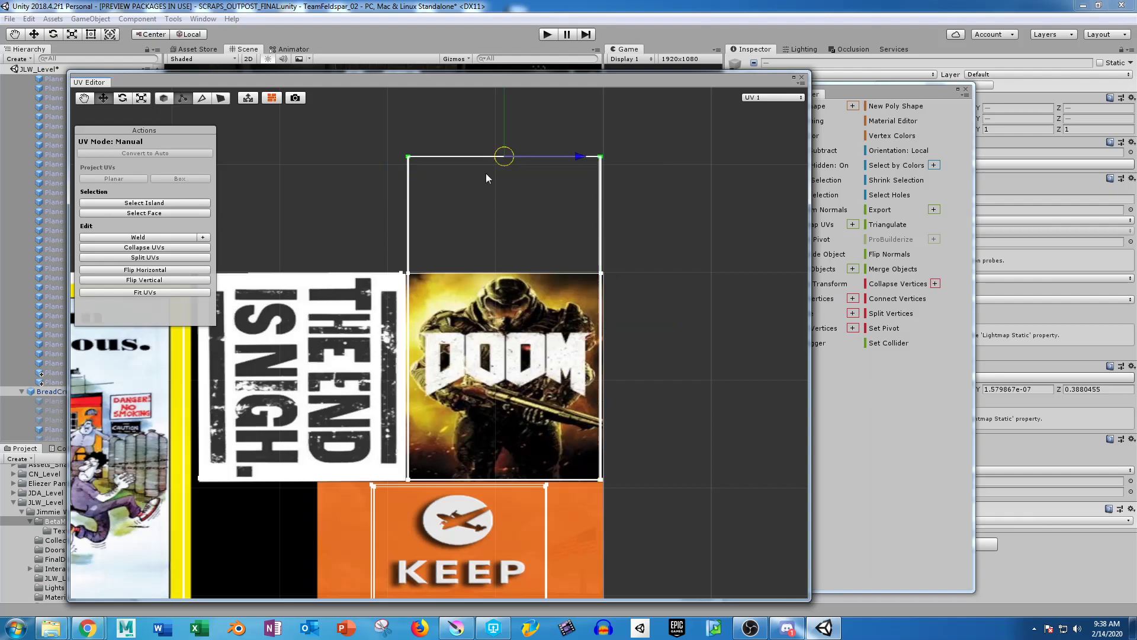
{"action": "left_click_drag", "start_coordinate": [503, 108], "coordinate": [511, 221]}
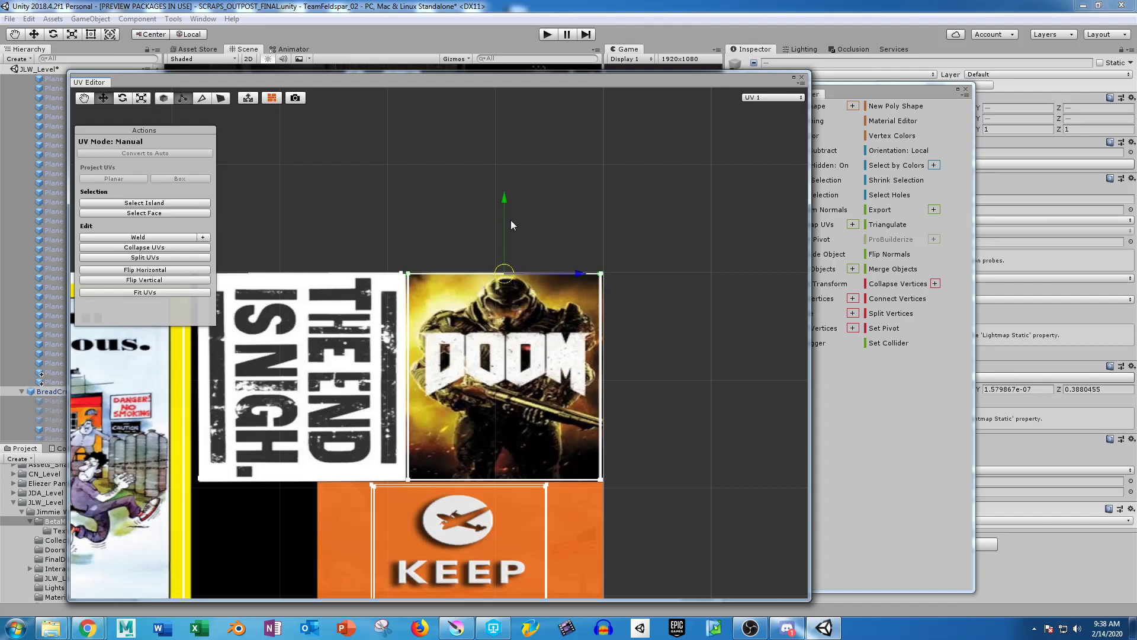
Move one of the two remaining UV stacks onto the corrosive and skull warning signs, centred across both.
{"action": "scroll", "coordinate": [508, 336], "scroll_direction": "down", "scroll_amount": 6}
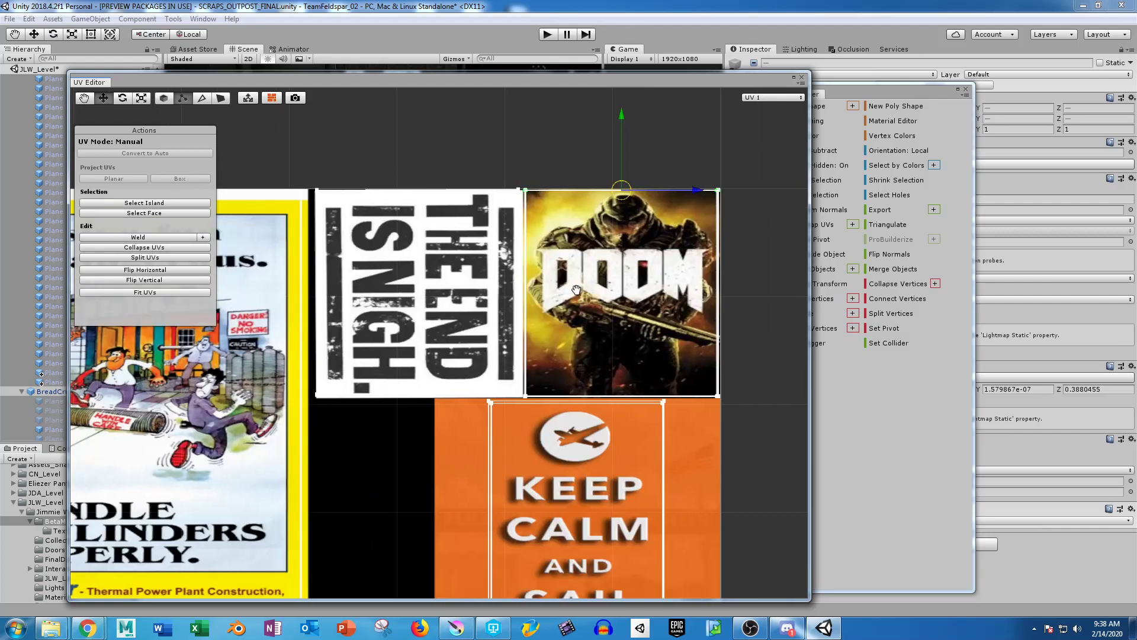
{"action": "middle_click_drag", "start_coordinate": [415, 414], "coordinate": [591, 330]}
{"action": "scroll", "coordinate": [395, 445], "scroll_direction": "down", "scroll_amount": 3}
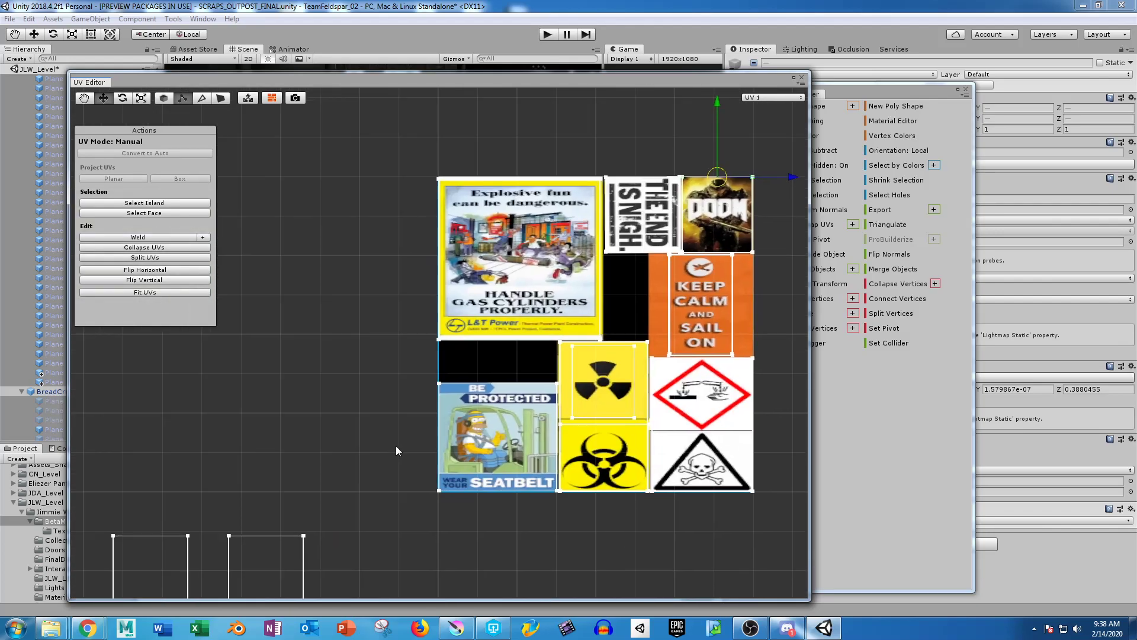
{"action": "left_click_drag", "start_coordinate": [325, 402], "coordinate": [398, 500]}
{"action": "left_click_drag", "start_coordinate": [362, 460], "coordinate": [678, 347]}
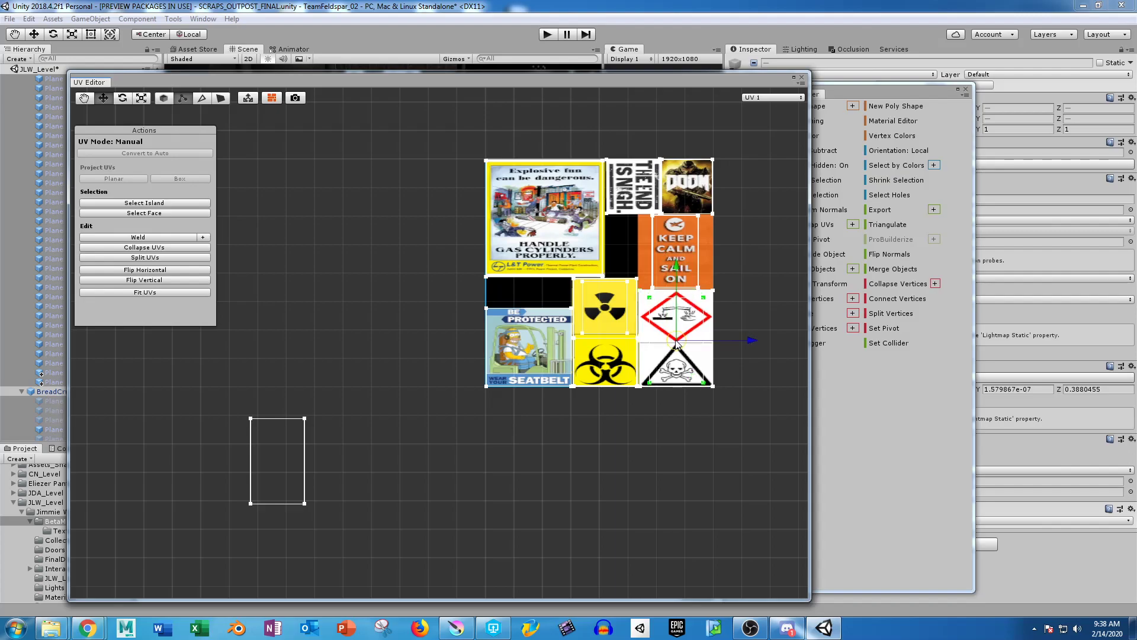
{"action": "scroll", "coordinate": [675, 346], "scroll_direction": "up", "scroll_amount": 5}
{"action": "middle_click_drag", "start_coordinate": [507, 367], "coordinate": [456, 354]}
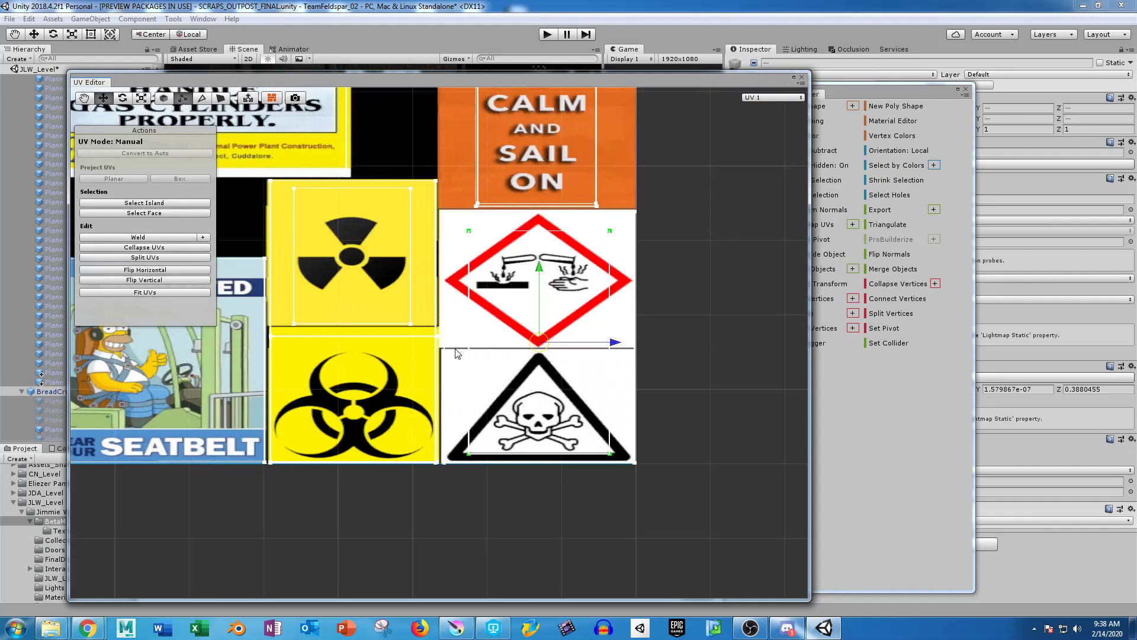
Scale the UV stack taller and wider to cover both the corrosive and skull warning signs.
{"action": "key", "text": "r"}
{"action": "left_click_drag", "start_coordinate": [538, 264], "coordinate": [541, 259]}
{"action": "key", "text": "w"}
{"action": "key", "text": "r"}
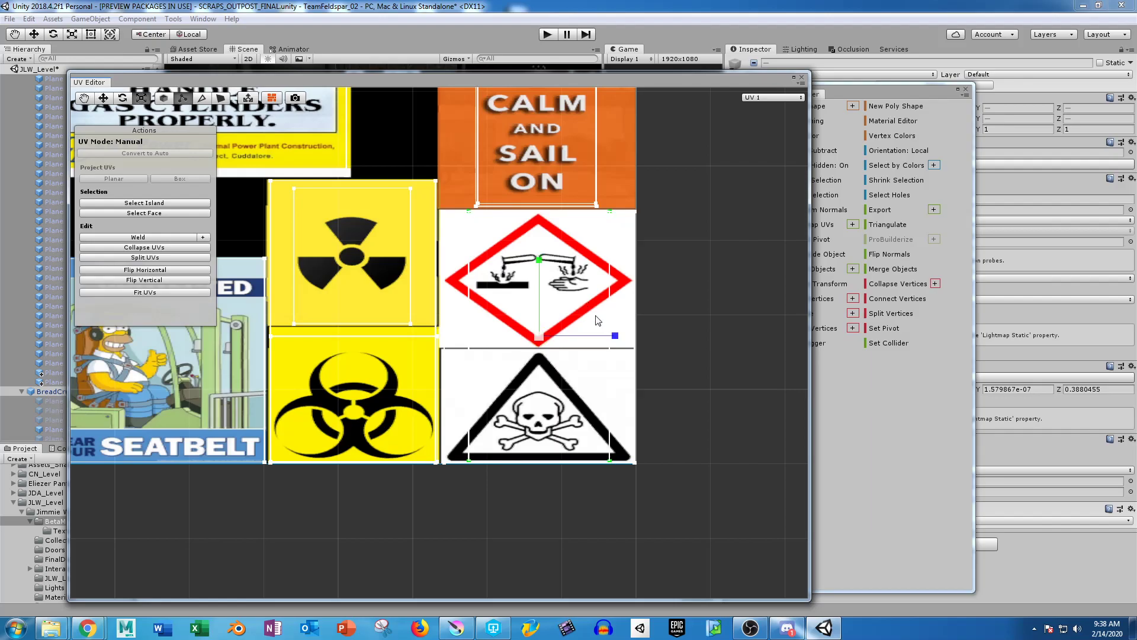
{"action": "left_click_drag", "start_coordinate": [615, 337], "coordinate": [637, 336]}
Move the last UV stack beside the sheet onto The End Is Nigh poster.
{"action": "scroll", "coordinate": [574, 393], "scroll_direction": "down", "scroll_amount": 5}
{"action": "middle_click_drag", "start_coordinate": [491, 385], "coordinate": [840, 304]}
{"action": "left_click_drag", "start_coordinate": [323, 308], "coordinate": [591, 534]}
{"action": "middle_click_drag", "start_coordinate": [430, 413], "coordinate": [366, 447]}
{"action": "left_click_drag", "start_coordinate": [336, 409], "coordinate": [747, 100]}
{"action": "scroll", "coordinate": [521, 374], "scroll_direction": "up", "scroll_amount": 3}
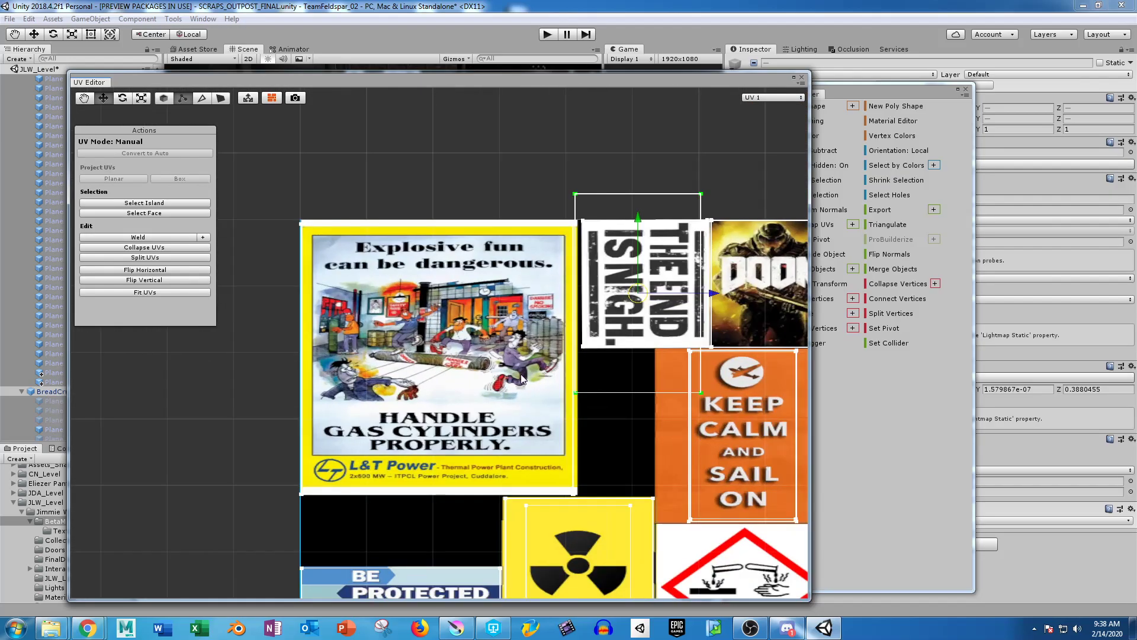
Rotate the UV stack to match the sideways text and scale it to nearly fill The End Is Nigh poster.
{"action": "middle_click_drag", "start_coordinate": [520, 374], "coordinate": [408, 397]}
{"action": "scroll", "coordinate": [408, 396], "scroll_direction": "up", "scroll_amount": 3}
{"action": "middle_click_drag", "start_coordinate": [555, 308], "coordinate": [453, 370]}
{"action": "left_click_drag", "start_coordinate": [461, 363], "coordinate": [473, 342]}
{"action": "key", "text": "e"}
{"action": "left_click_drag", "start_coordinate": [484, 272], "coordinate": [522, 346]}
{"action": "key", "text": "r"}
{"action": "scroll", "coordinate": [478, 270], "scroll_direction": "up", "scroll_amount": 3}
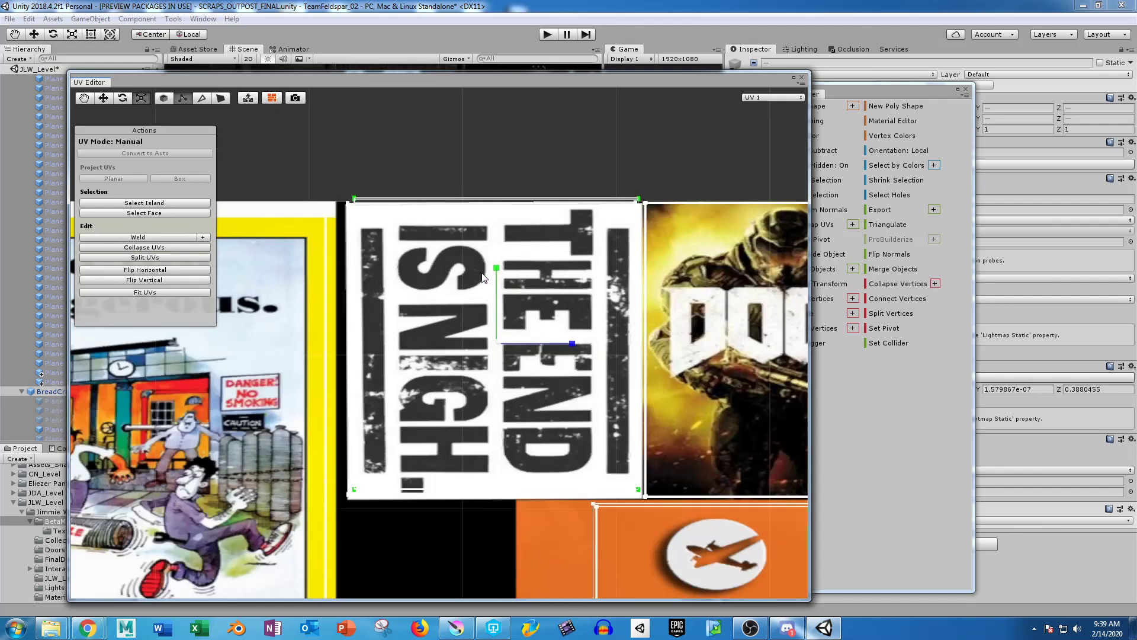
Flatten the stack's top and bottom UV rows and align them with the top and bottom edges of The End Is Nigh poster.
{"action": "left_click_drag", "start_coordinate": [318, 205], "coordinate": [599, 253]}
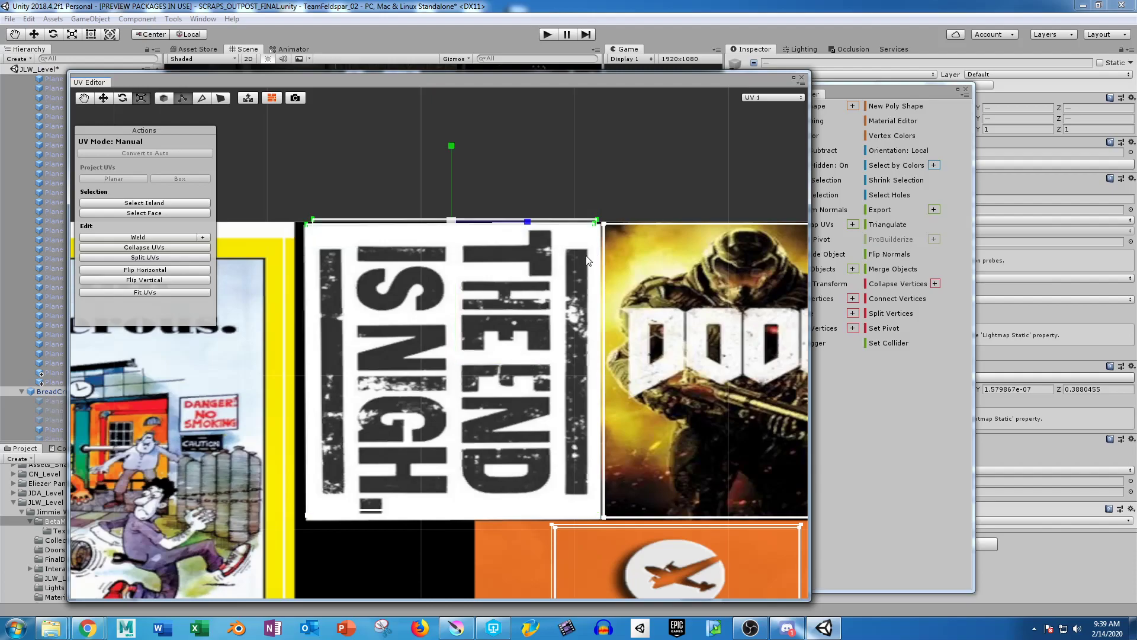
{"action": "key", "text": "w"}
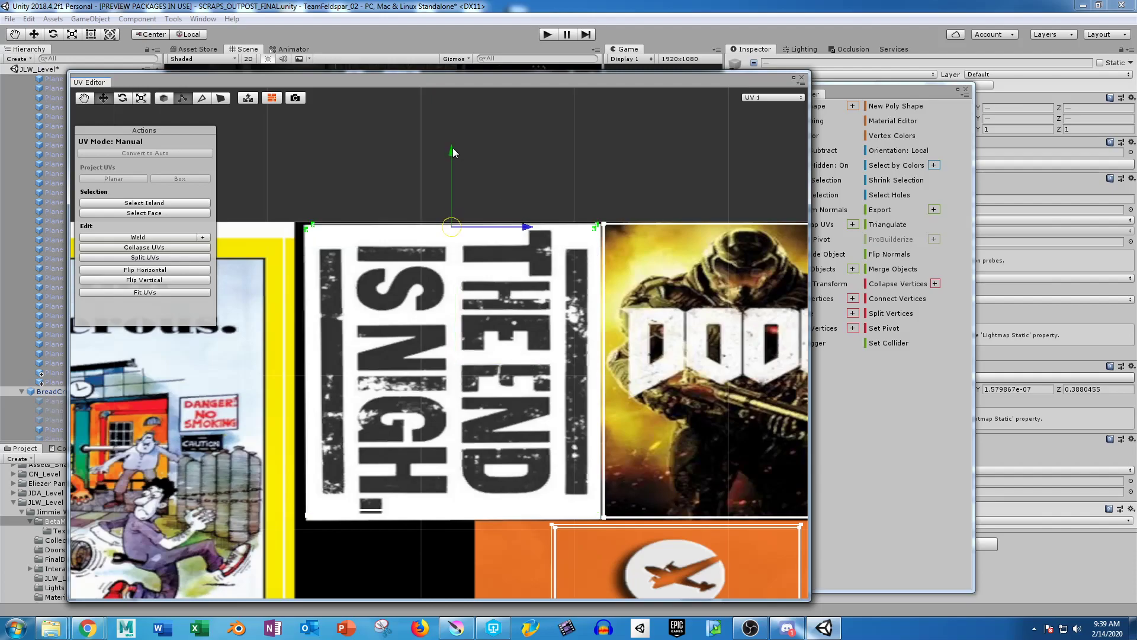
{"action": "key", "text": "r"}
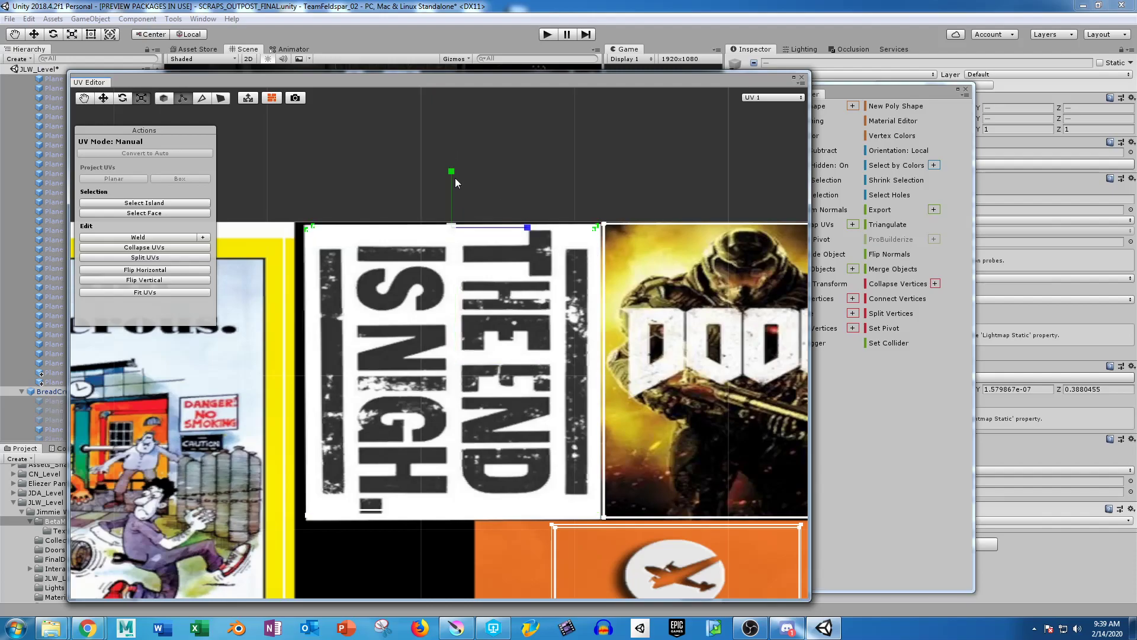
{"action": "left_click_drag", "start_coordinate": [305, 494], "coordinate": [601, 521]}
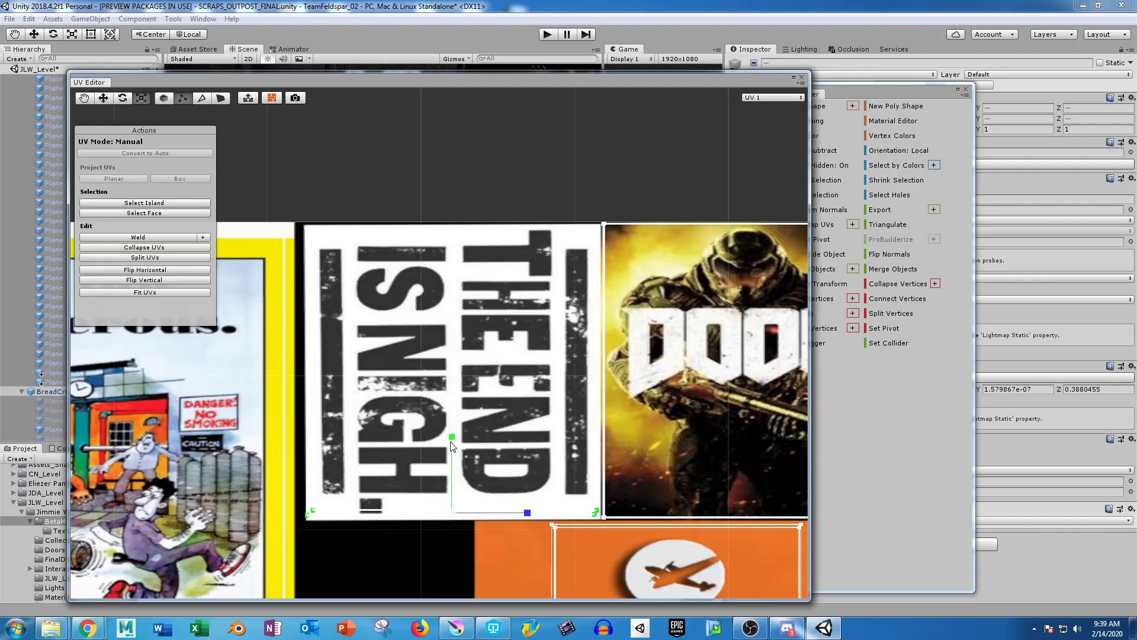
{"action": "left_click_drag", "start_coordinate": [453, 437], "coordinate": [450, 504]}
{"action": "key", "text": "w"}
{"action": "left_click_drag", "start_coordinate": [452, 438], "coordinate": [451, 442]}
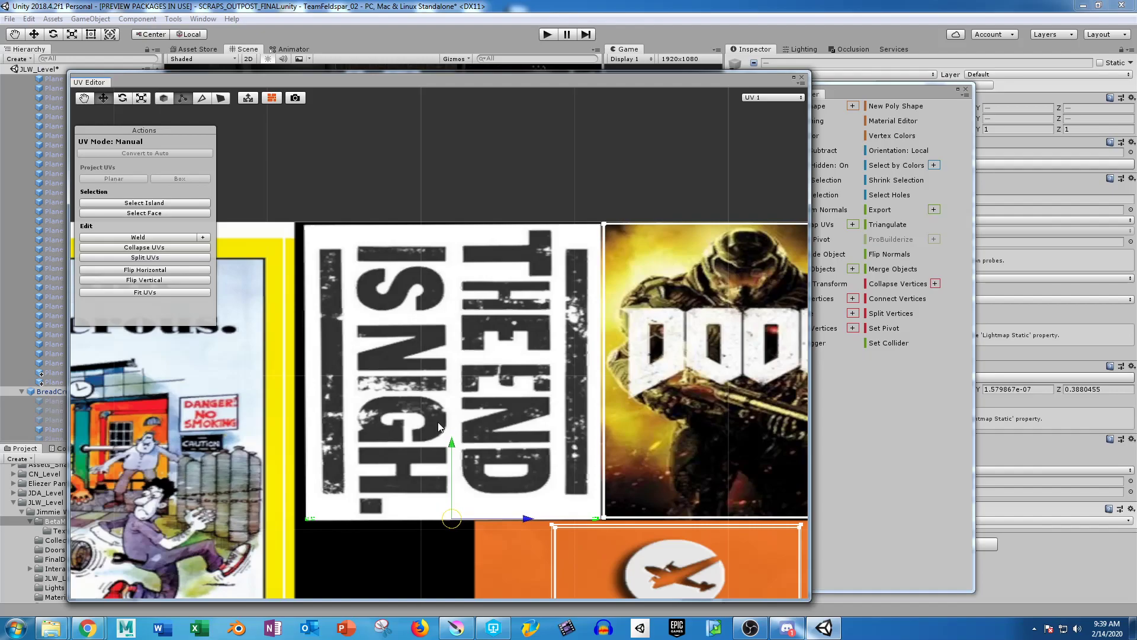
Scale the stack's left-side UVs horizontally to line them up along the left edge of The End Is Nigh poster.
{"action": "left_click_drag", "start_coordinate": [297, 207], "coordinate": [378, 521]}
{"action": "key", "text": "r"}
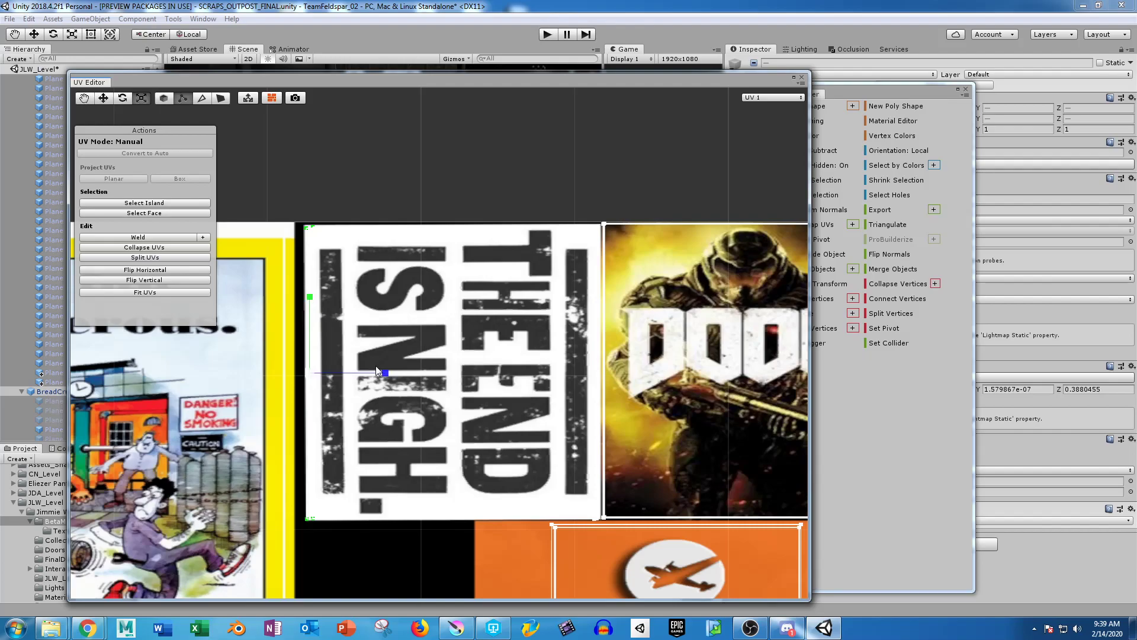
{"action": "left_click_drag", "start_coordinate": [383, 371], "coordinate": [318, 371]}
Move the UV Editor out of the way and examine how the posters and warning signs appear on the floor planes.
{"action": "left_click_drag", "start_coordinate": [694, 81], "coordinate": [0, 213]}
{"action": "right_click_drag", "start_coordinate": [276, 200], "coordinate": [360, 256]}
{"action": "scroll", "coordinate": [404, 298], "scroll_direction": "up", "scroll_amount": 10}
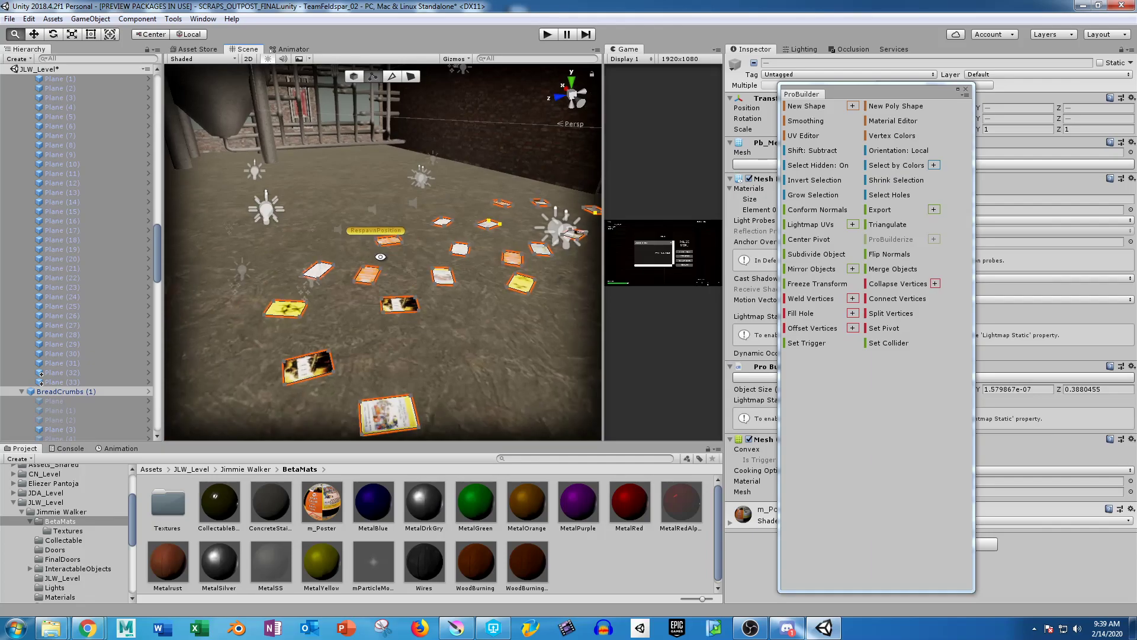
{"action": "scroll", "coordinate": [404, 298], "scroll_direction": "down", "scroll_amount": 3}
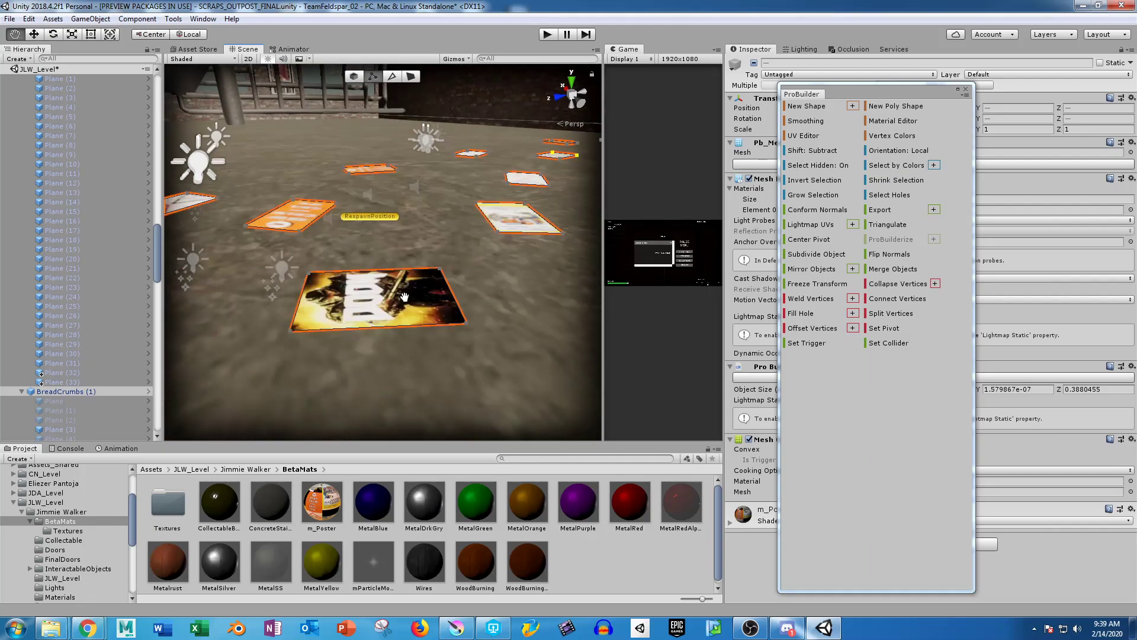
{"action": "scroll", "coordinate": [409, 303], "scroll_direction": "down", "scroll_amount": 2}
{"action": "scroll", "coordinate": [455, 323], "scroll_direction": "up", "scroll_amount": 1}
{"action": "scroll", "coordinate": [453, 318], "scroll_direction": "down", "scroll_amount": 1}
{"action": "scroll", "coordinate": [454, 317], "scroll_direction": "up", "scroll_amount": 4}
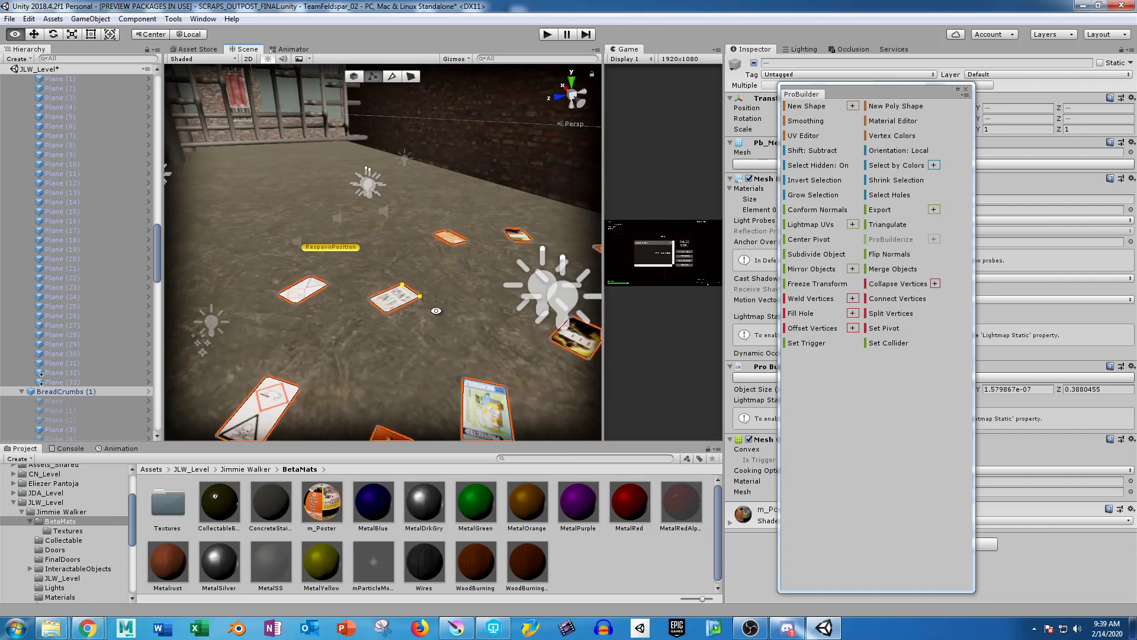
{"action": "scroll", "coordinate": [439, 324], "scroll_direction": "up", "scroll_amount": 4}
{"action": "scroll", "coordinate": [430, 379], "scroll_direction": "up", "scroll_amount": 3}
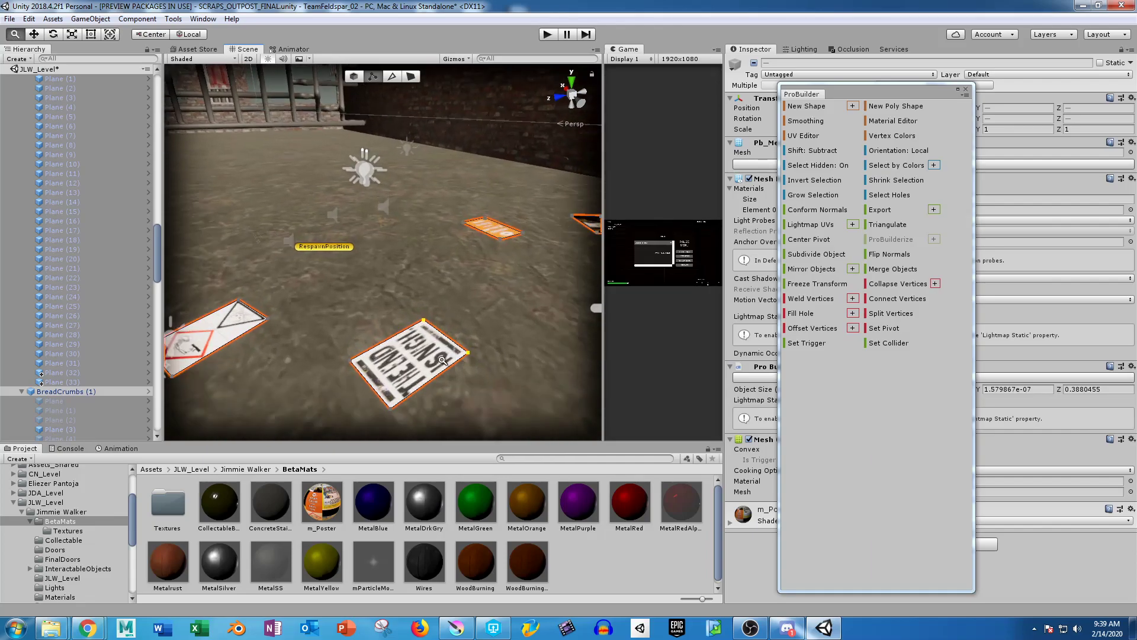
{"action": "key", "text": "s"}
{"action": "right_click_drag", "start_coordinate": [519, 357], "coordinate": [520, 350]}
{"action": "key", "text": "a"}
{"action": "middle_click_drag", "start_coordinate": [491, 300], "coordinate": [473, 303]}
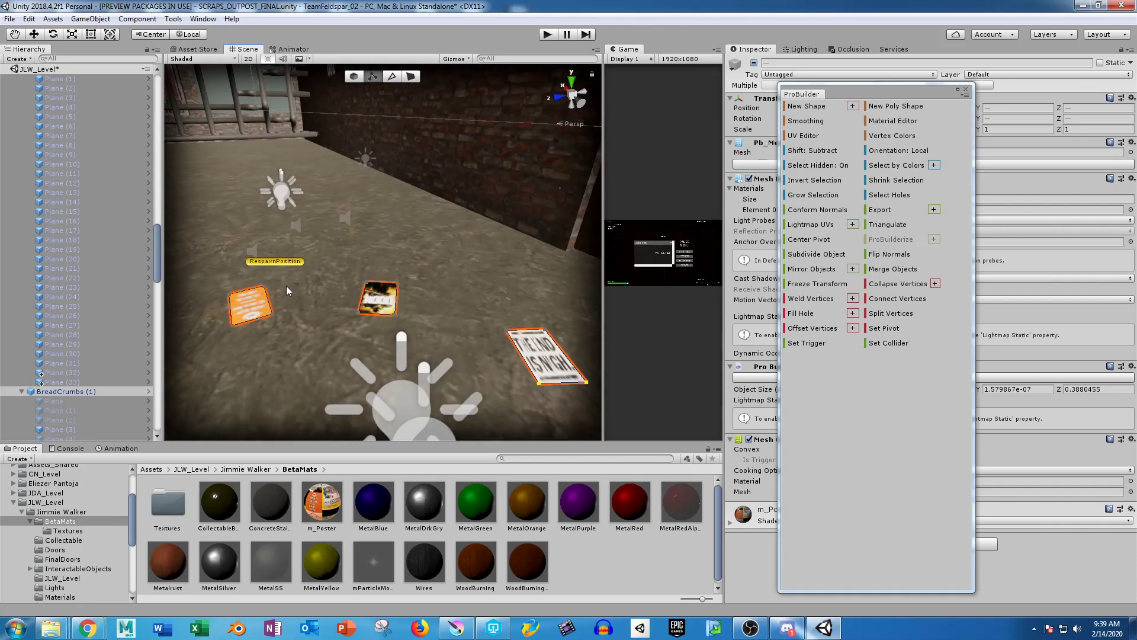
{"action": "scroll", "coordinate": [465, 339], "scroll_direction": "down", "scroll_amount": 8}
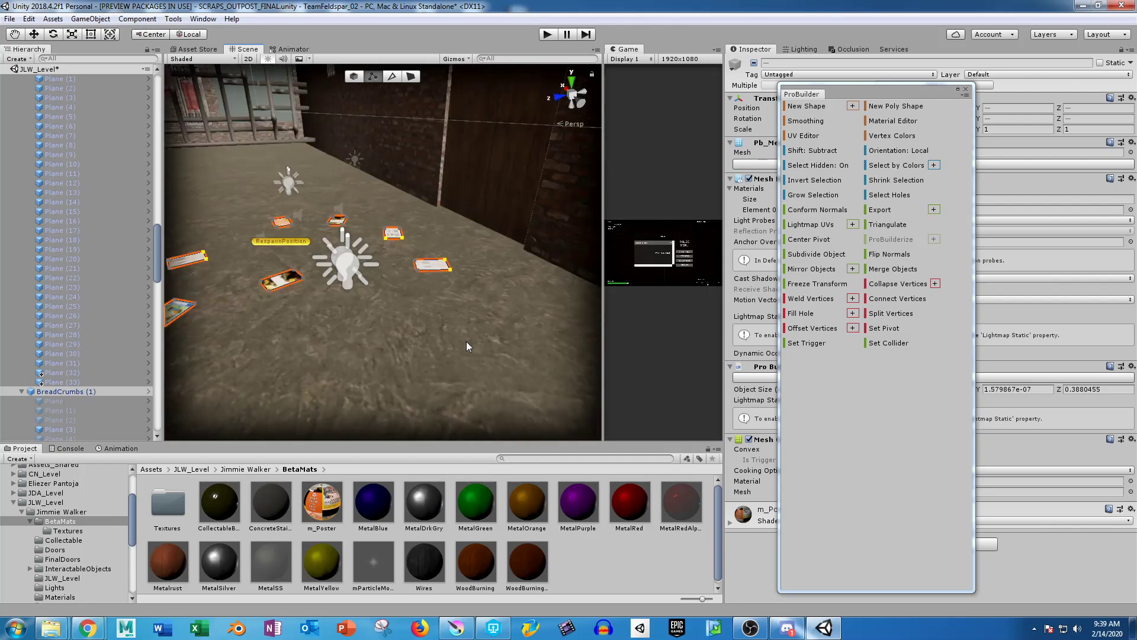
{"action": "scroll", "coordinate": [460, 337], "scroll_direction": "up", "scroll_amount": 8}
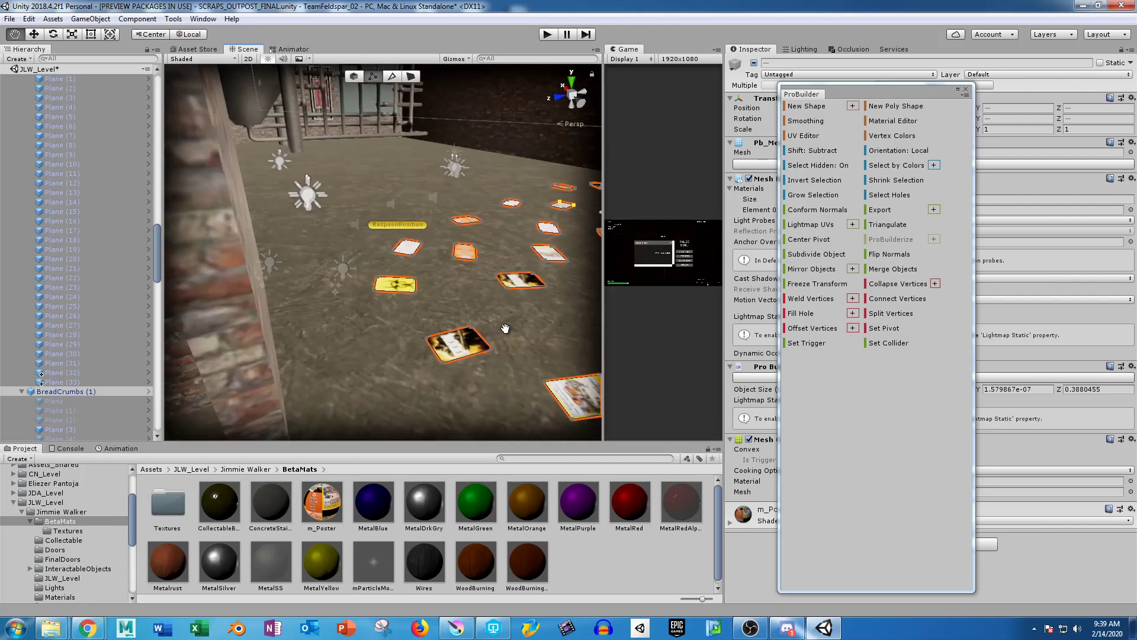
{"action": "scroll", "coordinate": [503, 328], "scroll_direction": "down", "scroll_amount": 6}
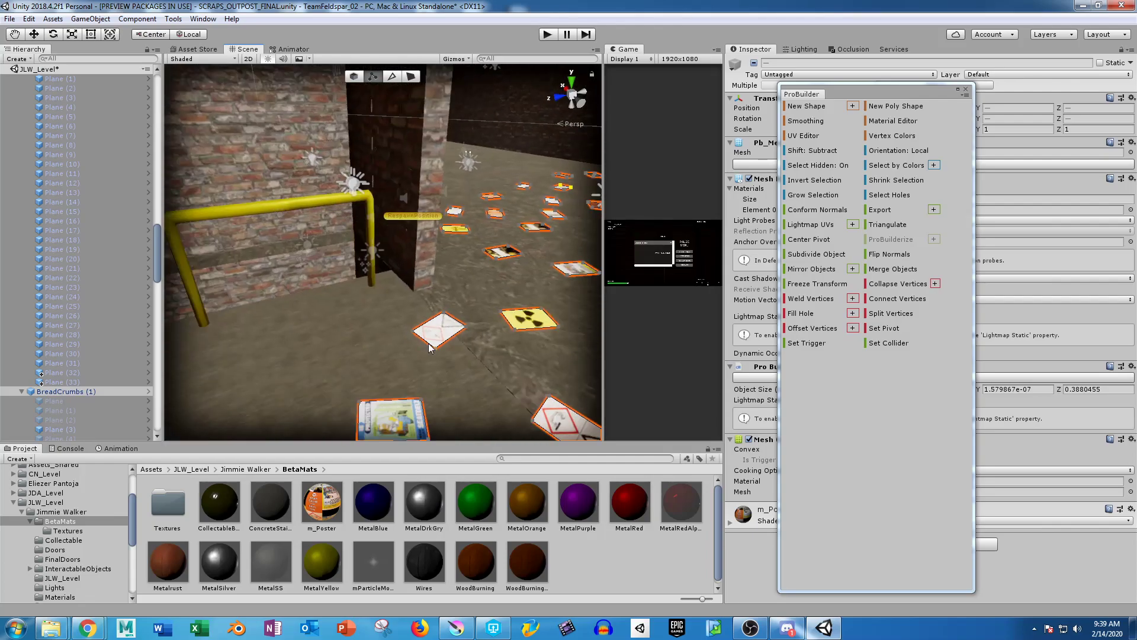
{"action": "middle_click_drag", "start_coordinate": [368, 384], "coordinate": [428, 342]}
{"action": "scroll", "coordinate": [428, 343], "scroll_direction": "down", "scroll_amount": 5}
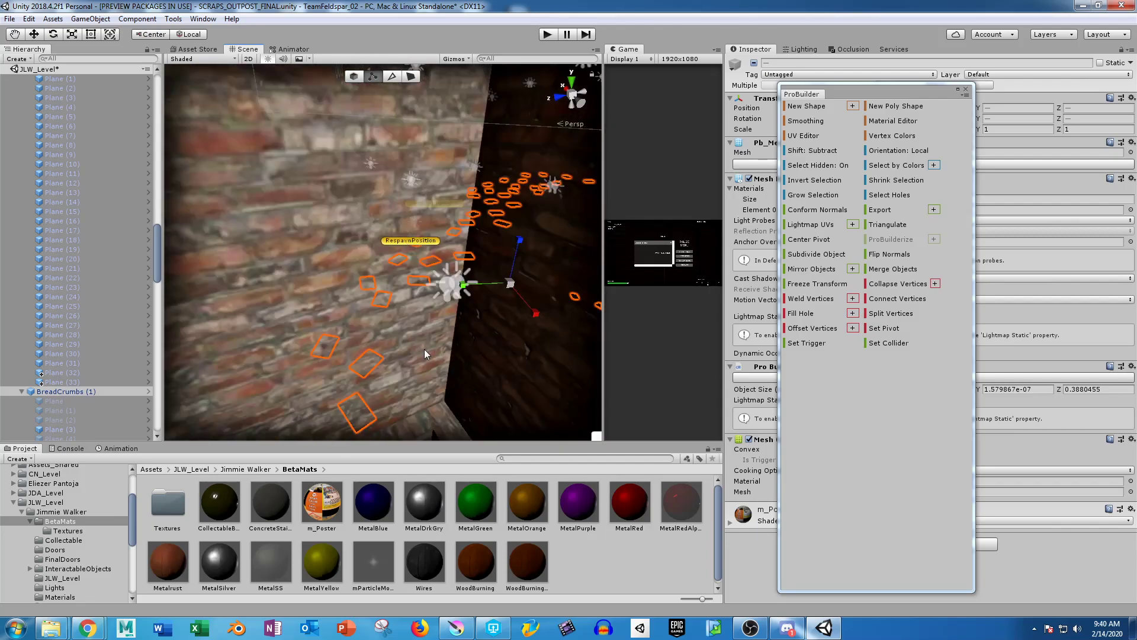
Inspect the floor trail and the BreadCrumbs (1) planes to work out which ones are still hidden.
{"action": "scroll", "coordinate": [418, 350], "scroll_direction": "down", "scroll_amount": 6}
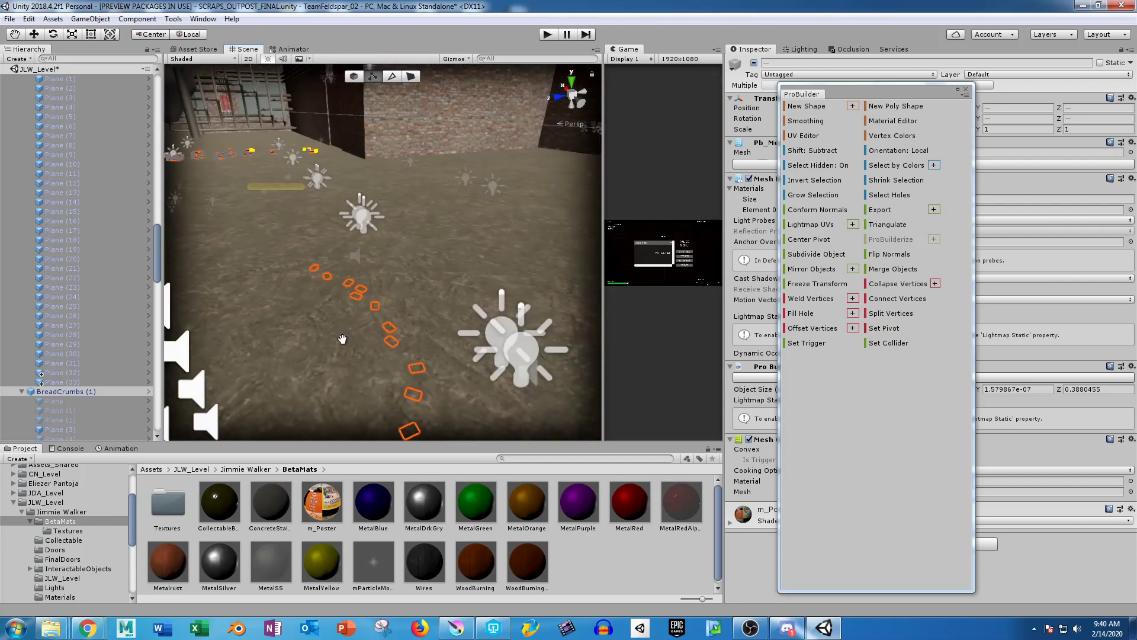
{"action": "scroll", "coordinate": [392, 371], "scroll_direction": "up", "scroll_amount": 6}
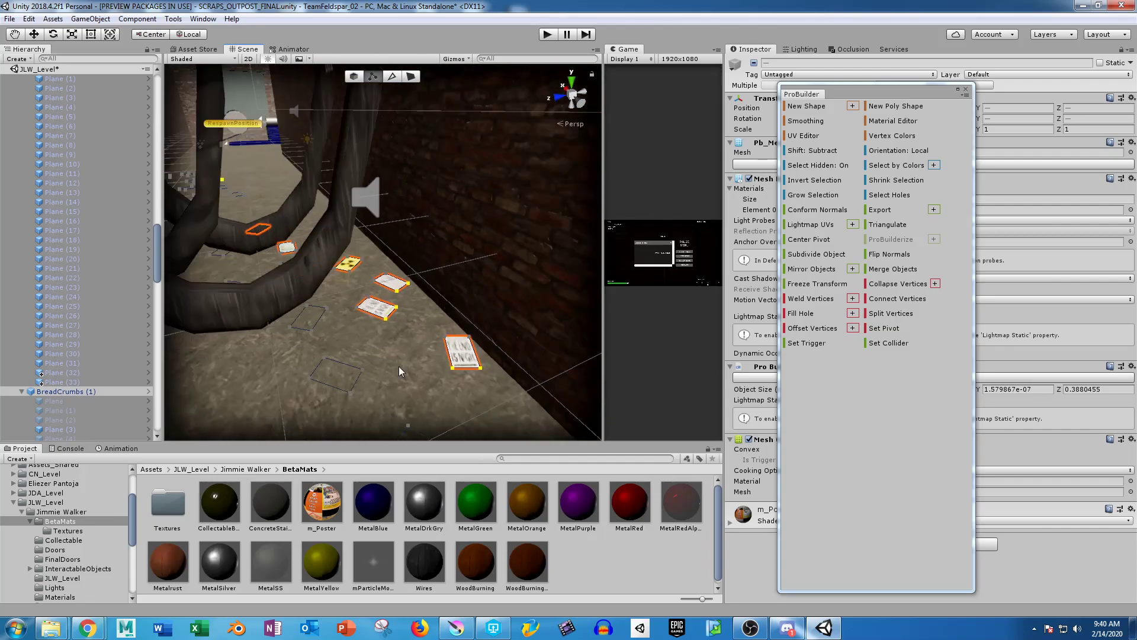
{"action": "scroll", "coordinate": [143, 291], "scroll_direction": "down", "scroll_amount": 6}
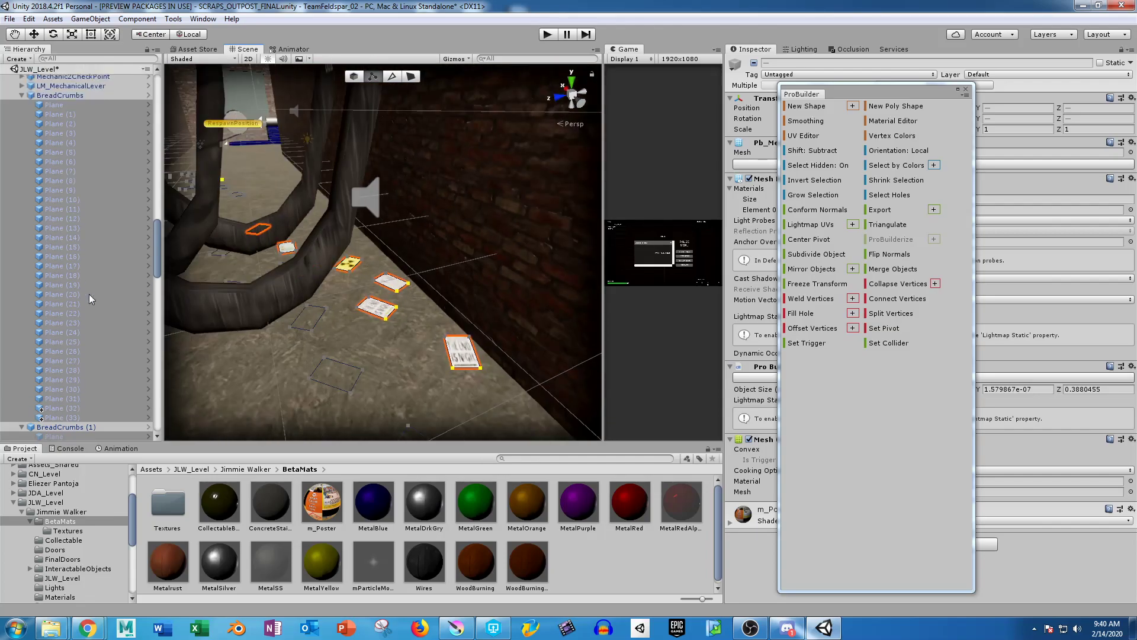
{"action": "left_click", "coordinate": [78, 280]}
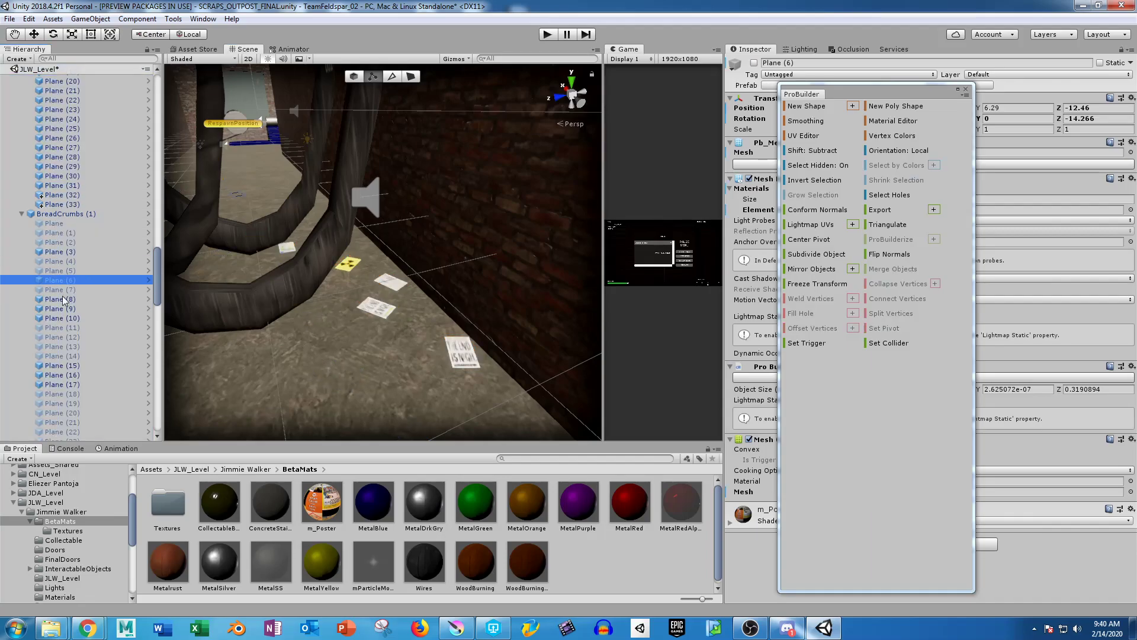
{"action": "mouse_move", "coordinate": [322, 340]}
{"action": "right_mouse_down"}
{"action": "mouse_move", "coordinate": [428, 351]}
{"action": "mouse_move", "coordinate": [307, 333]}
{"action": "mouse_move", "coordinate": [447, 333]}
{"action": "mouse_move", "coordinate": [327, 339]}
{"action": "right_mouse_up"}
{"action": "left_click", "coordinate": [62, 299]}
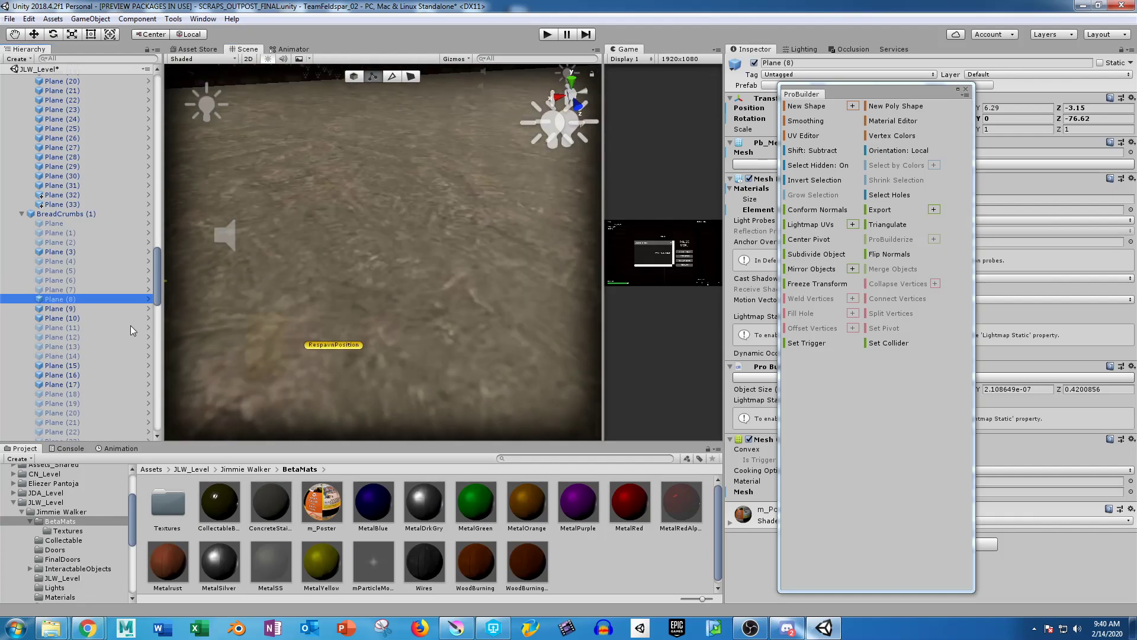
{"action": "right_click_drag", "start_coordinate": [376, 299], "coordinate": [278, 172], "text": "alt"}
{"action": "middle_click_drag", "start_coordinate": [237, 379], "coordinate": [439, 130], "text": "alt"}
Activate Plane (4) through Plane (7) under BreadCrumbs (1) so they show in the scene.
{"action": "left_click", "coordinate": [77, 261]}
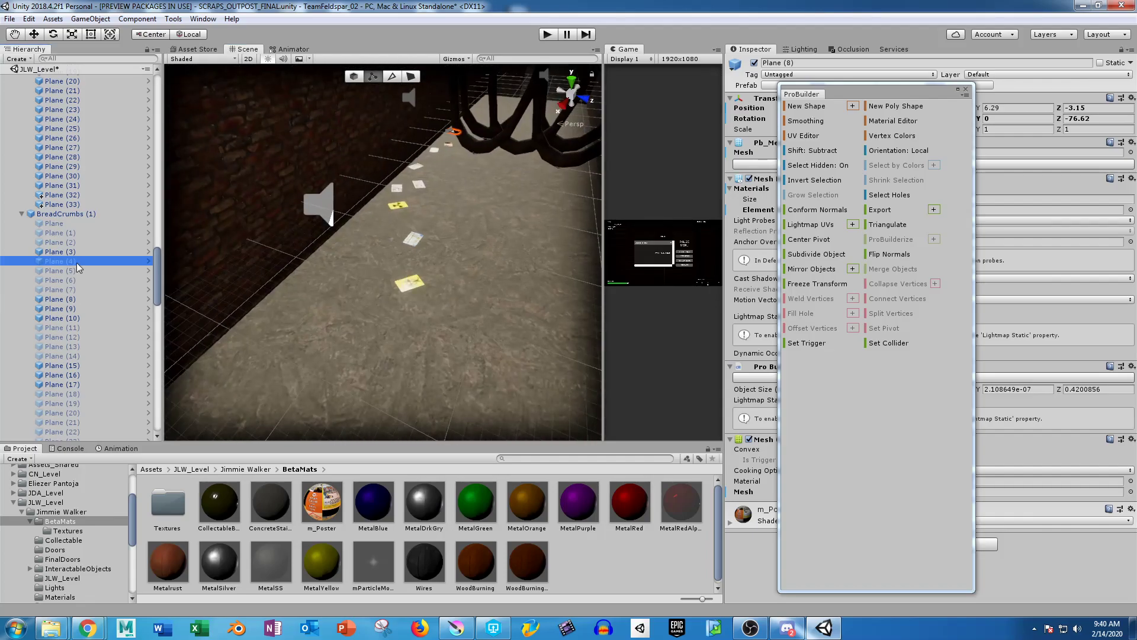
{"action": "left_click", "coordinate": [84, 290], "text": "shift"}
{"action": "left_click", "coordinate": [753, 63]}
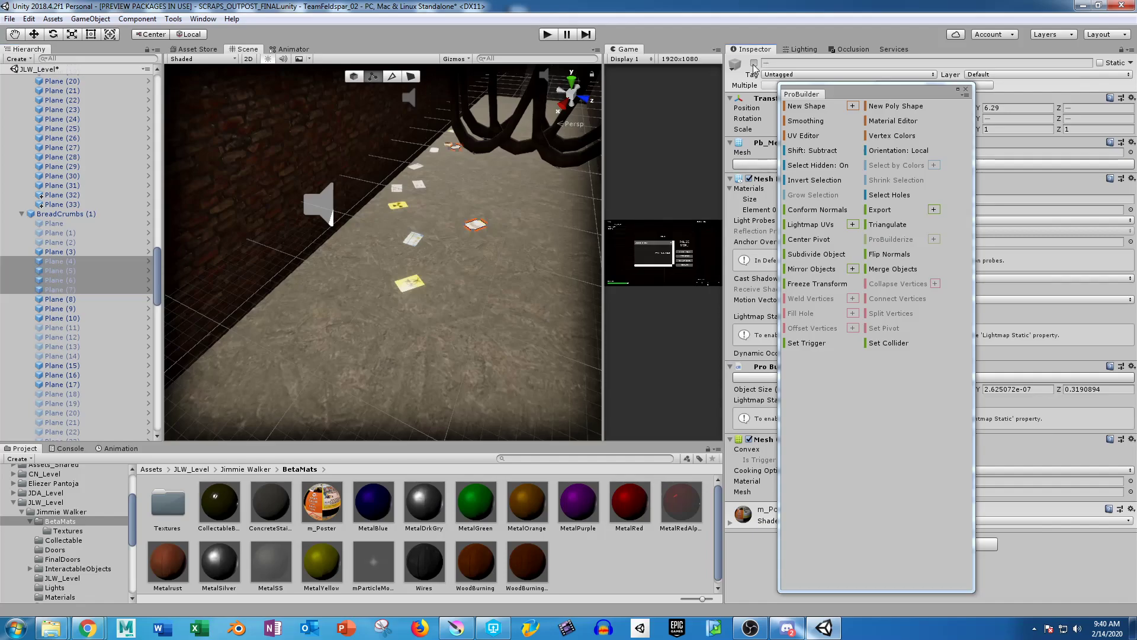
{"action": "left_click_drag", "start_coordinate": [535, 230], "coordinate": [491, 272], "text": "alt"}
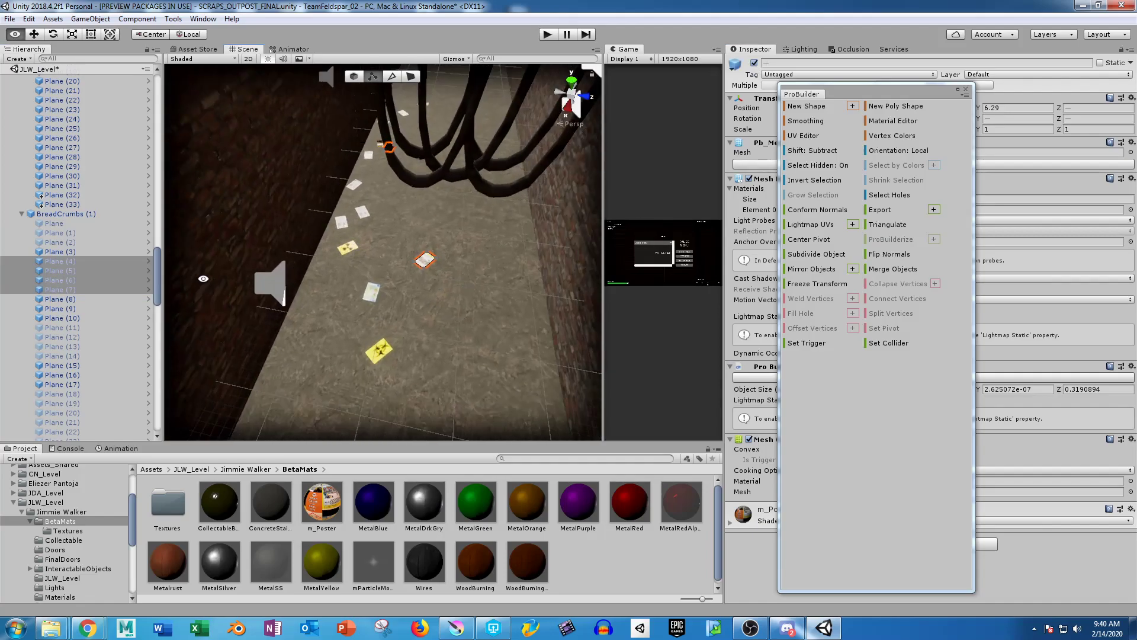
Activate Plane (1), Plane (2) and Plane (11) through Plane (14) under BreadCrumbs (1).
{"action": "left_click", "coordinate": [68, 244]}
{"action": "left_click", "coordinate": [71, 234], "text": "ctrl"}
{"action": "left_click", "coordinate": [89, 327], "text": "ctrl"}
{"action": "left_click", "coordinate": [91, 337], "text": "ctrl"}
{"action": "left_click", "coordinate": [92, 346], "text": "ctrl"}
{"action": "left_click", "coordinate": [91, 356], "text": "ctrl"}
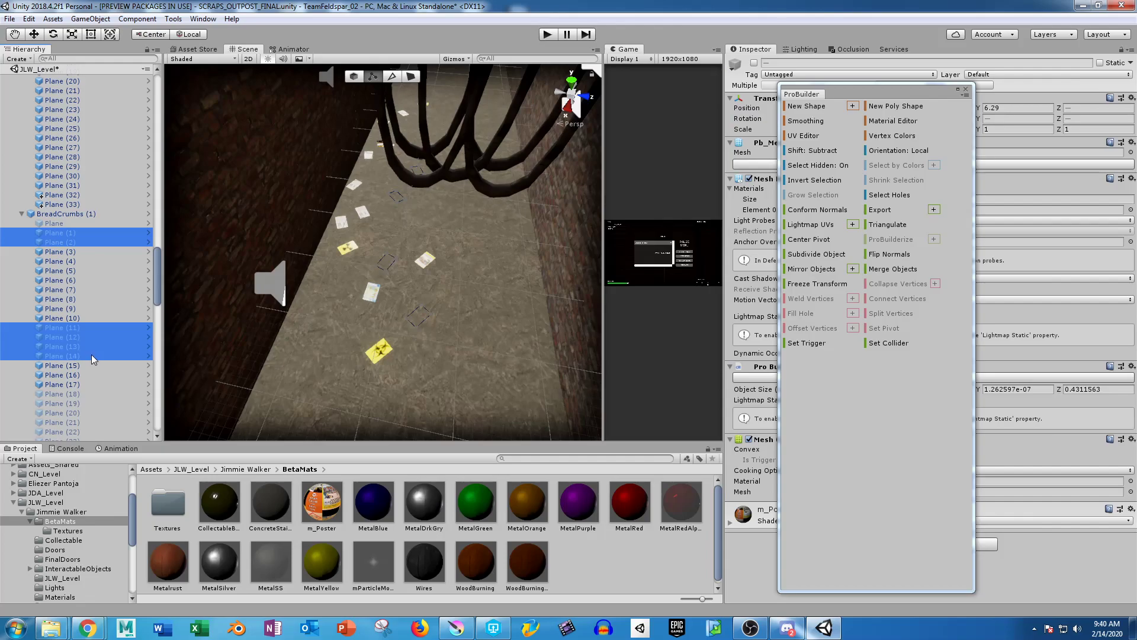
{"action": "left_click", "coordinate": [754, 63]}
Activate Plane (18) through Plane (26) under BreadCrumbs (1).
{"action": "left_click", "coordinate": [62, 393]}
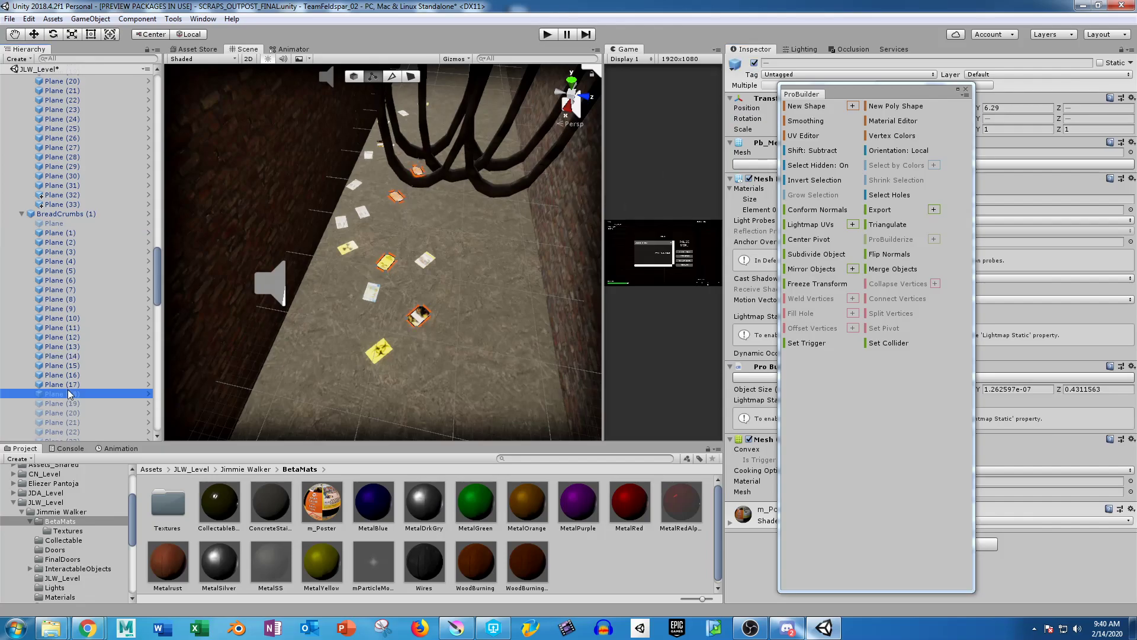
{"action": "scroll", "coordinate": [93, 341], "scroll_direction": "down", "scroll_amount": 3}
{"action": "left_click", "coordinate": [89, 362], "text": "shift"}
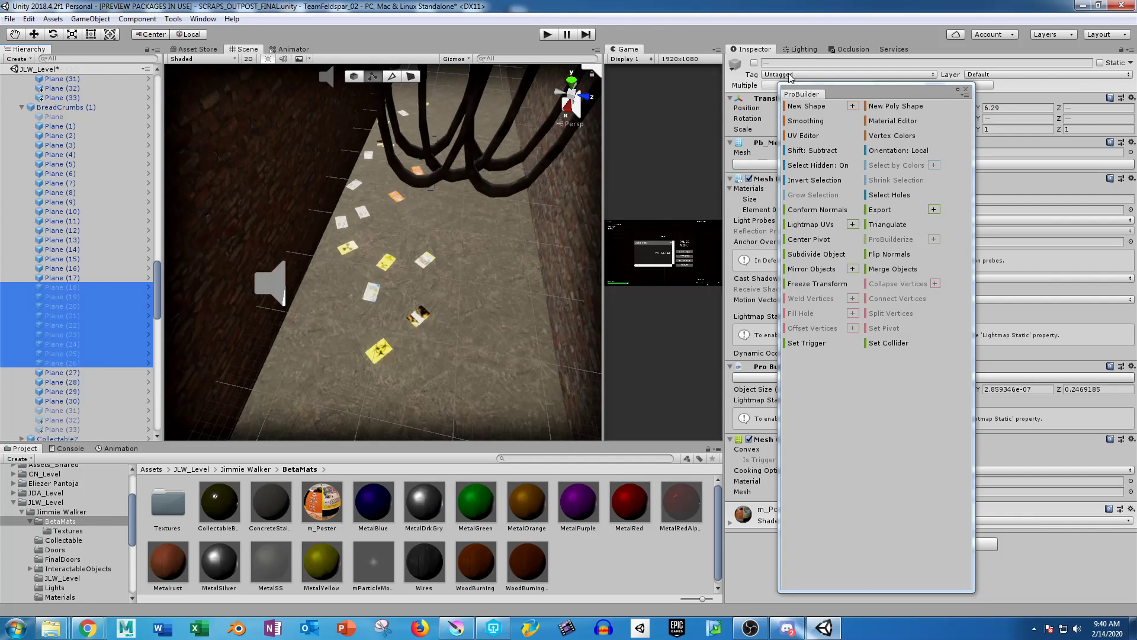
{"action": "left_click", "coordinate": [755, 63]}
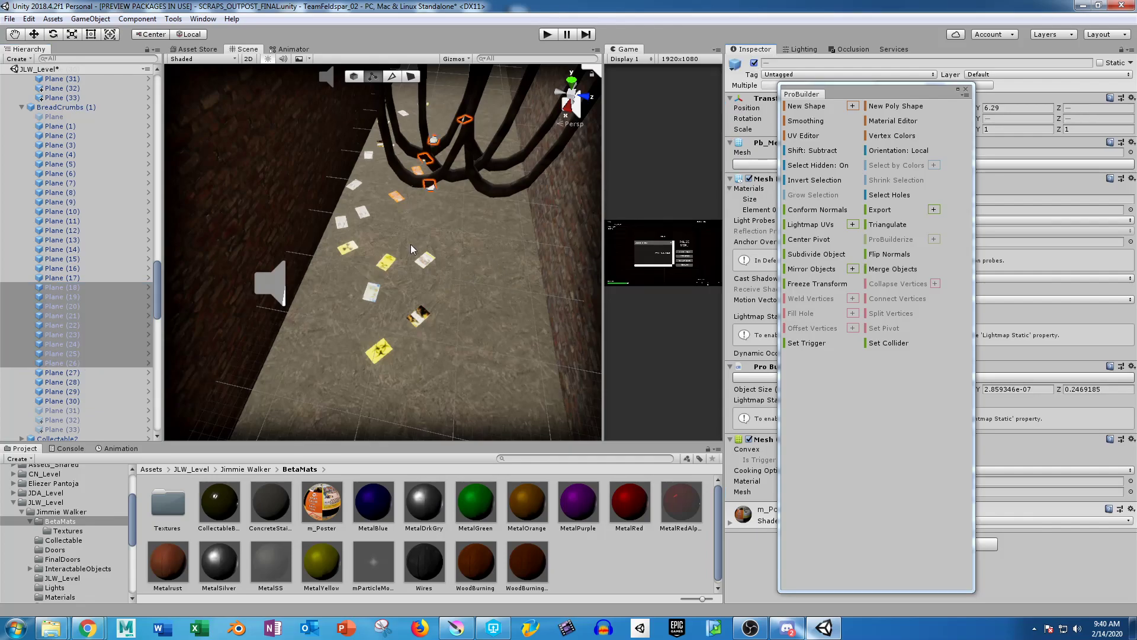
Return to object editing and move Plane (18) through Plane (26) along the X axis, closer to the rest of the trail.
{"action": "left_click", "coordinate": [355, 77]}
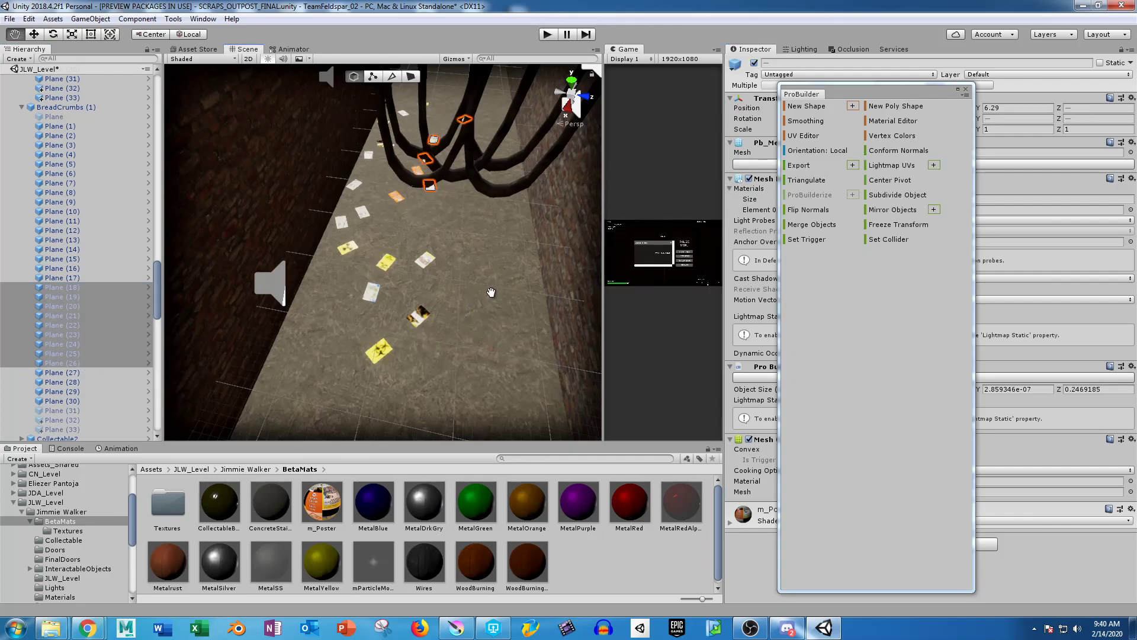
{"action": "key", "text": "w"}
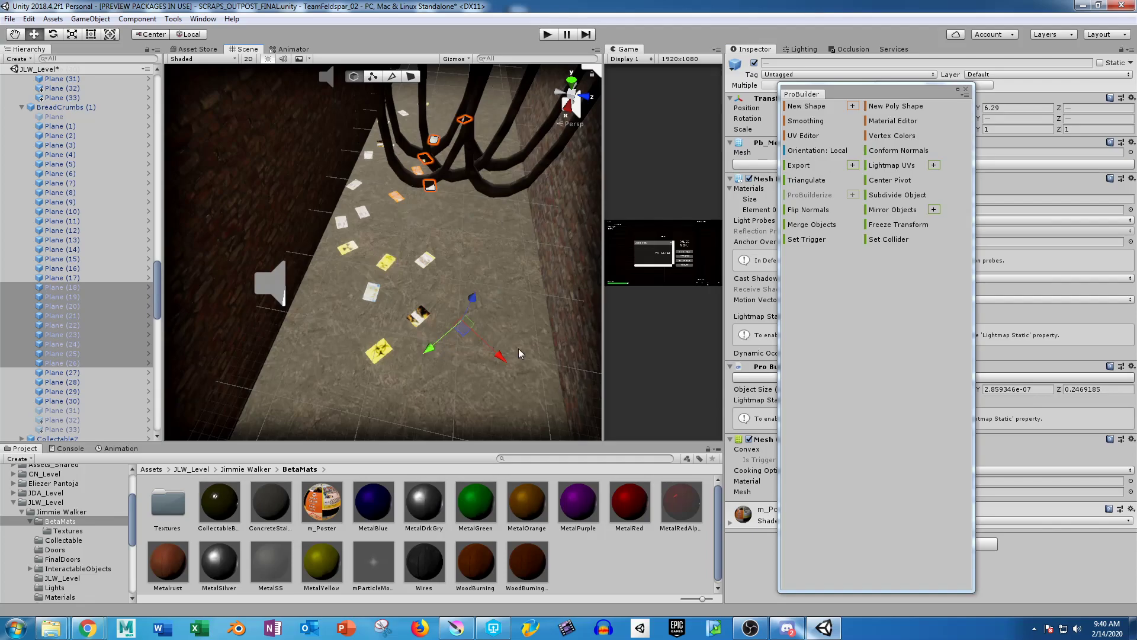
{"action": "left_click_drag", "start_coordinate": [483, 353], "coordinate": [448, 334]}
Activate Plane (31) through Plane (33) under BreadCrumbs (1) and reposition them along the floor.
{"action": "left_click", "coordinate": [89, 411]}
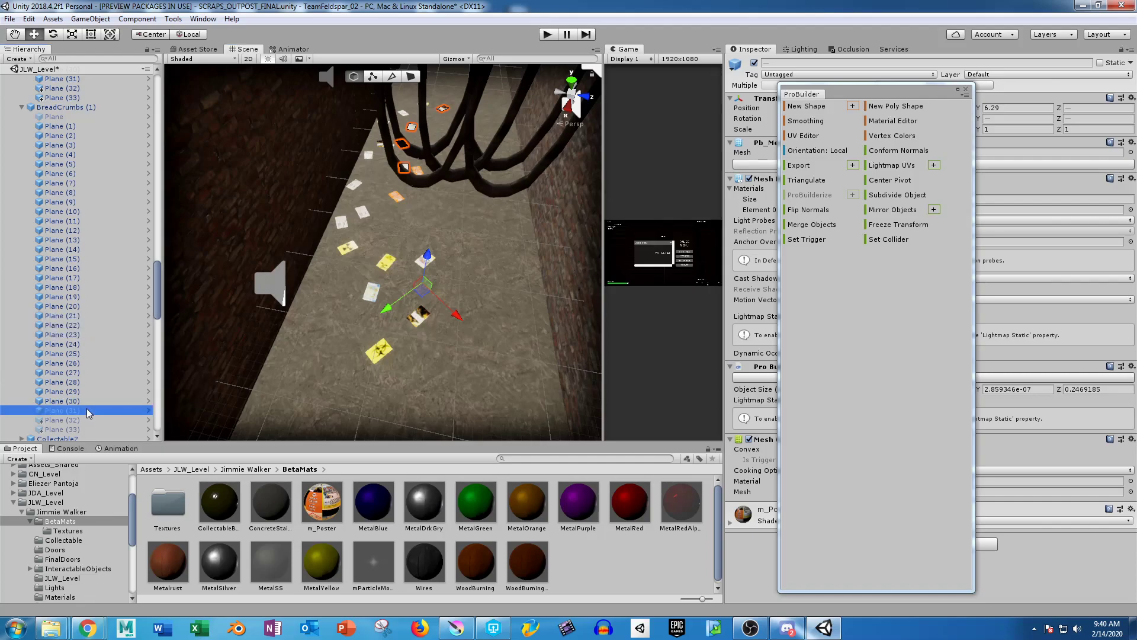
{"action": "left_click", "coordinate": [85, 429], "text": "shift"}
{"action": "left_click_drag", "start_coordinate": [407, 271], "coordinate": [283, 548]}
{"action": "right_click_drag", "start_coordinate": [434, 329], "coordinate": [447, 182], "text": "alt"}
{"action": "middle_click_drag", "start_coordinate": [447, 182], "coordinate": [449, 167]}
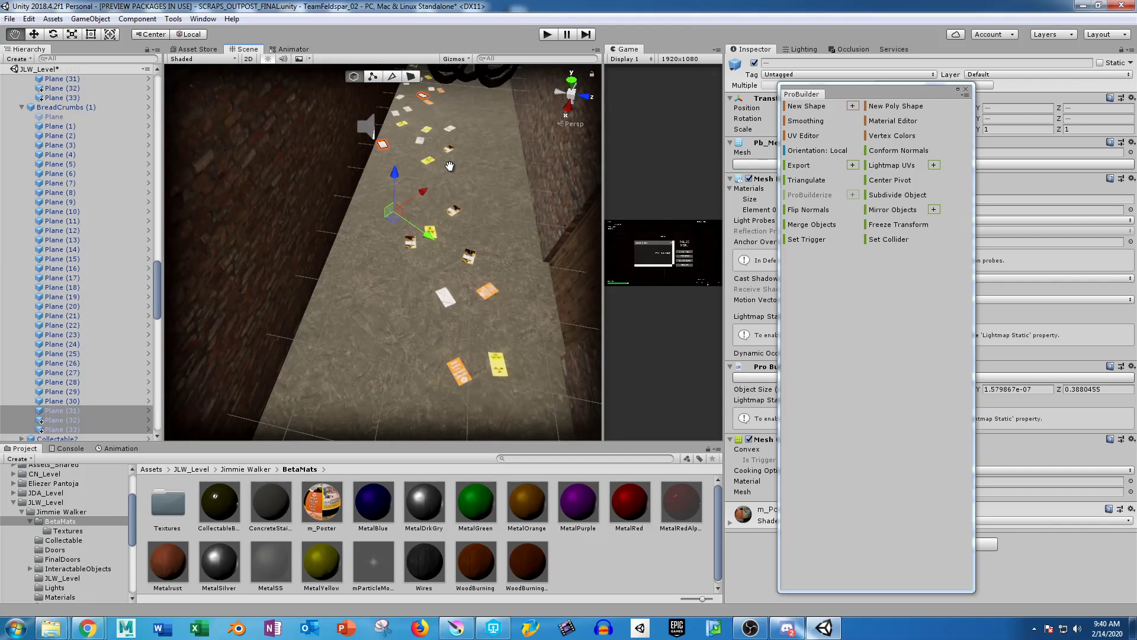
Select Plane (6), the yellow biohazard sign lying on the floor.
{"action": "left_click_drag", "start_coordinate": [515, 221], "coordinate": [492, 297], "text": "alt"}
{"action": "right_click_drag", "start_coordinate": [492, 296], "coordinate": [502, 370], "text": "alt"}
{"action": "left_click_drag", "start_coordinate": [498, 358], "coordinate": [497, 353], "text": "alt"}
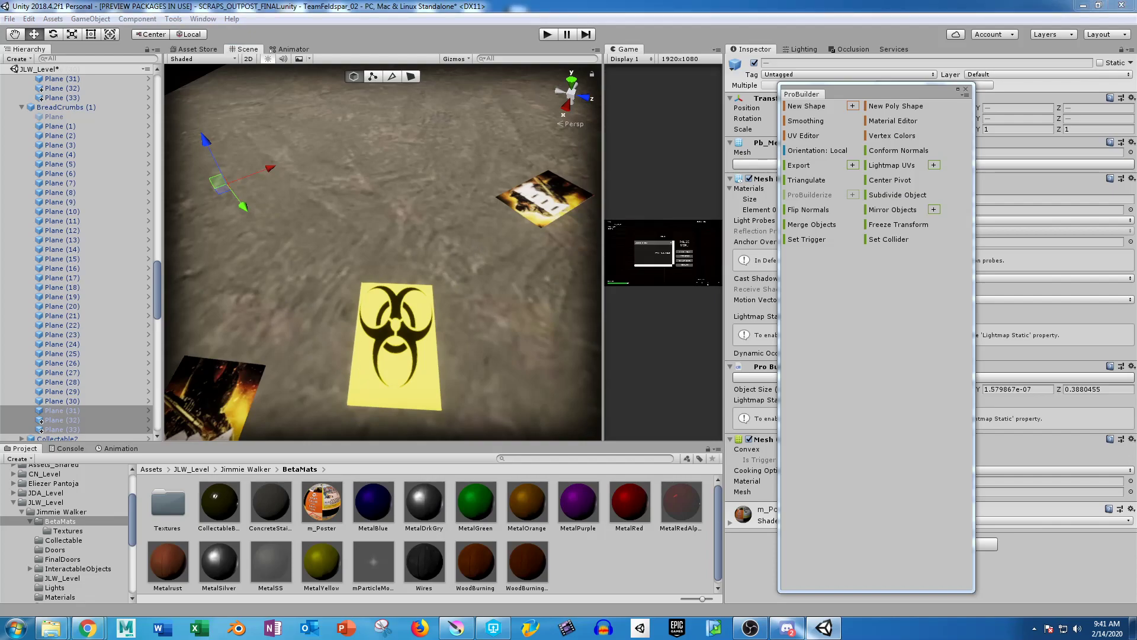
{"action": "left_click", "coordinate": [420, 329]}
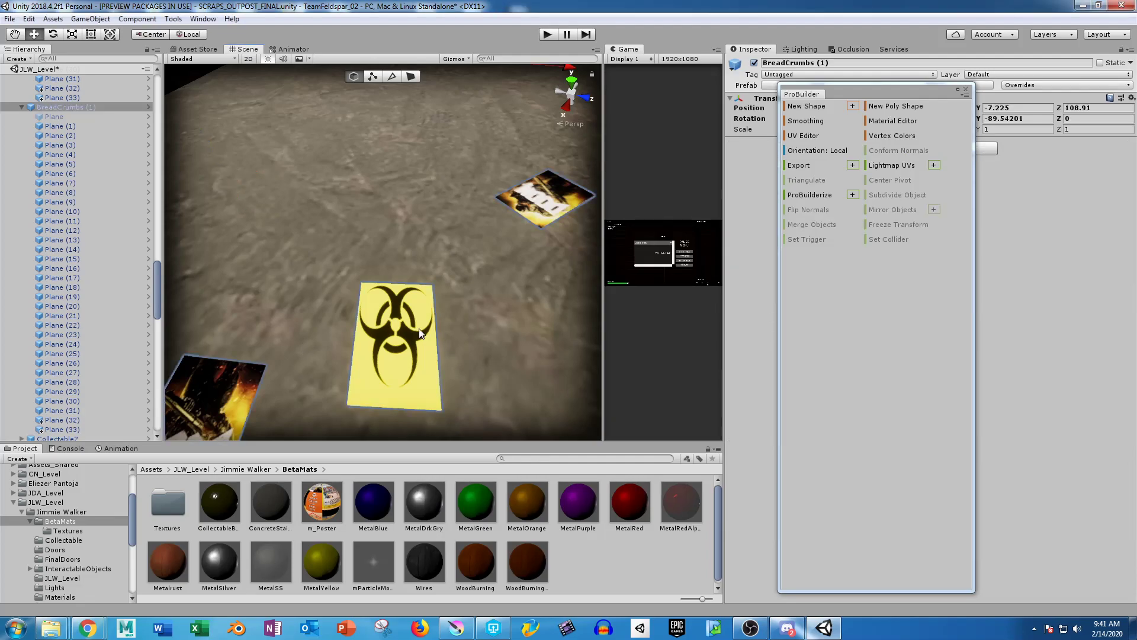
{"action": "left_click", "coordinate": [402, 335]}
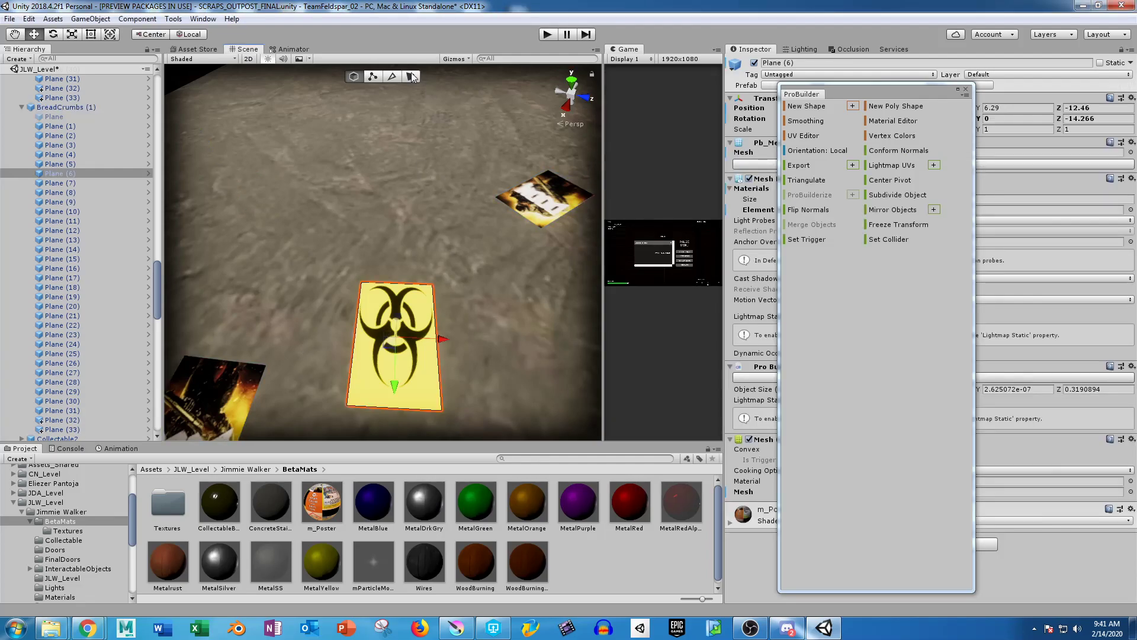
{"action": "left_click", "coordinate": [411, 77]}
{"action": "left_click", "coordinate": [411, 322]}
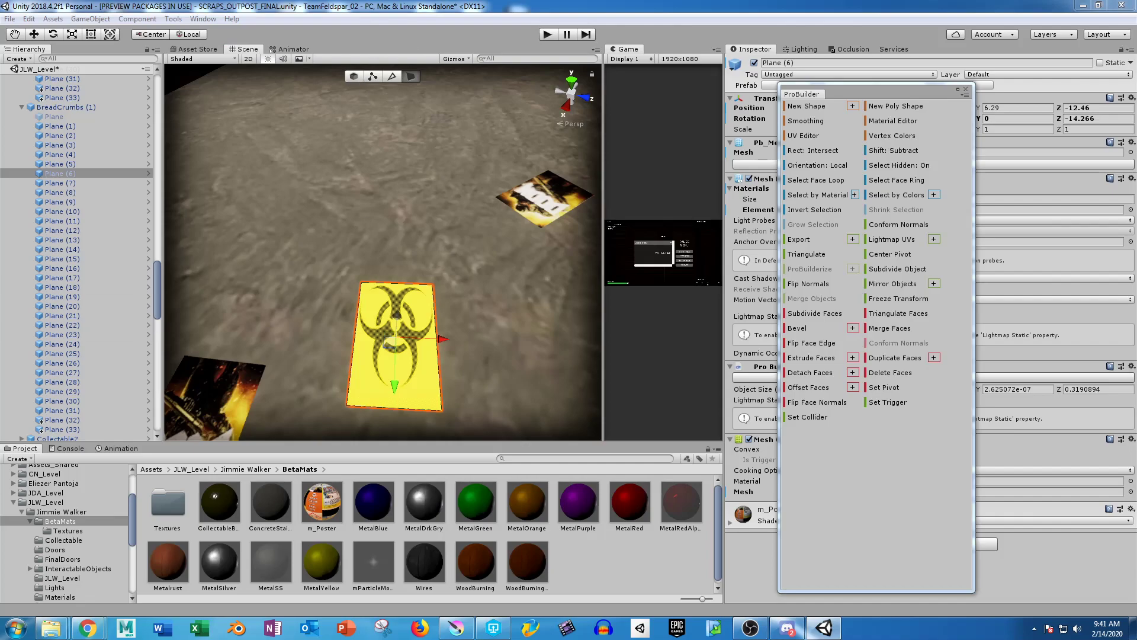
{"action": "left_click", "coordinate": [373, 77]}
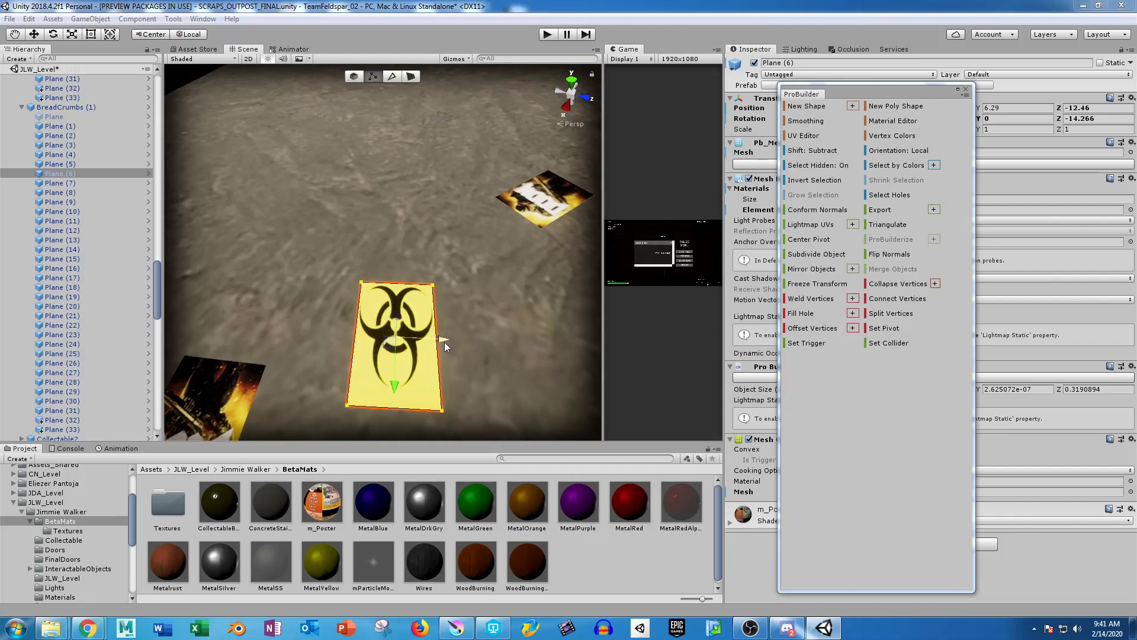
{"action": "key", "text": "g"}
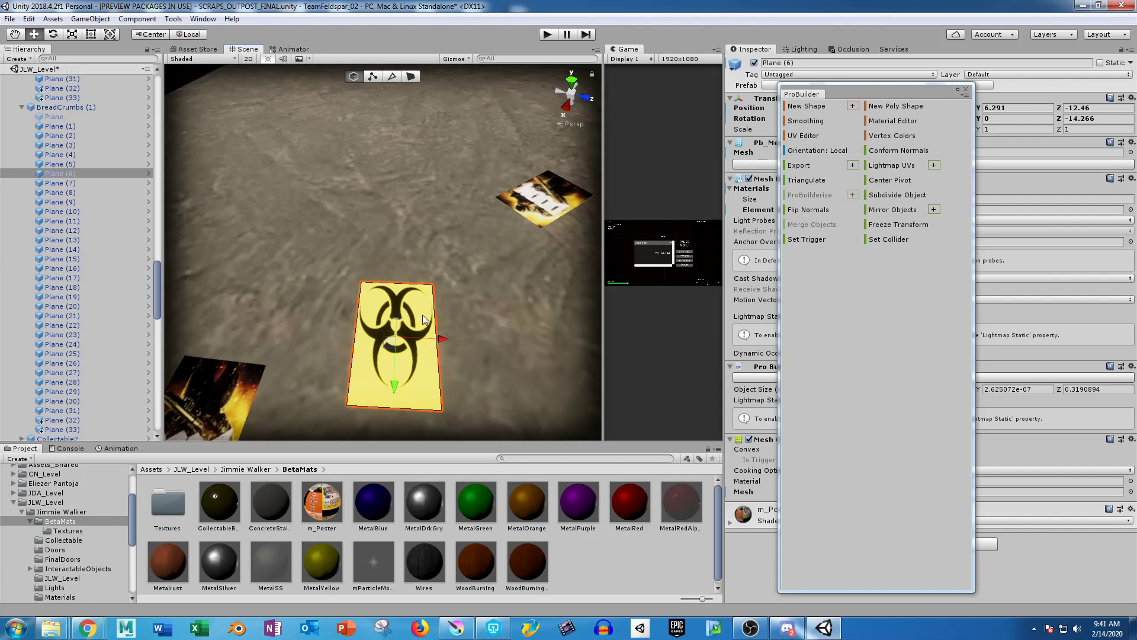
{"action": "left_click", "coordinate": [317, 504]}
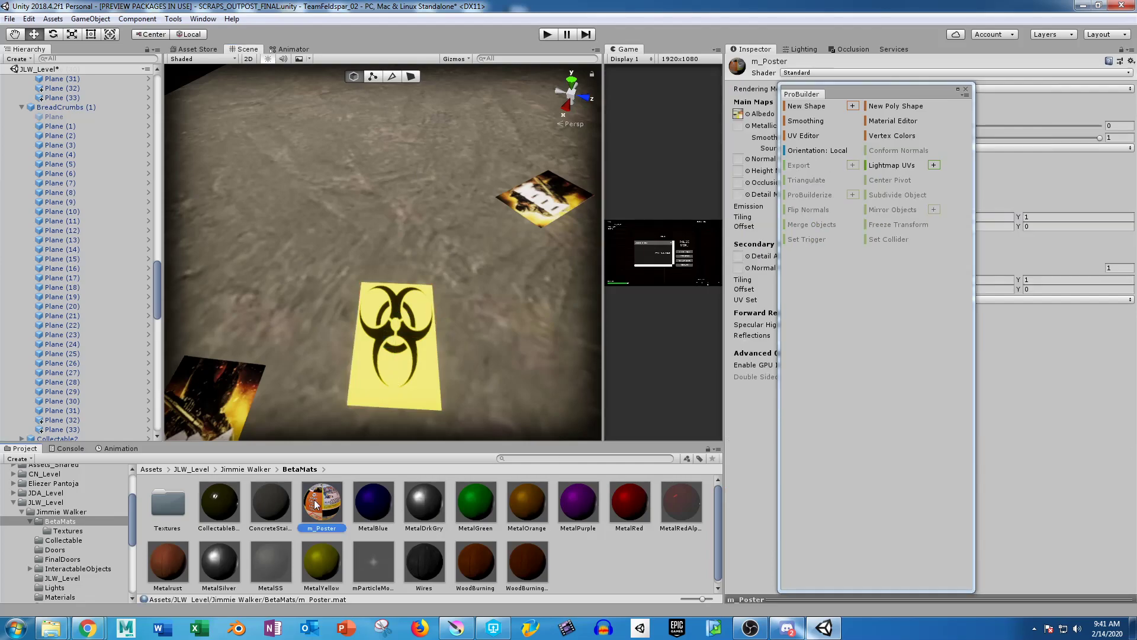
{"action": "left_click", "coordinate": [402, 344]}
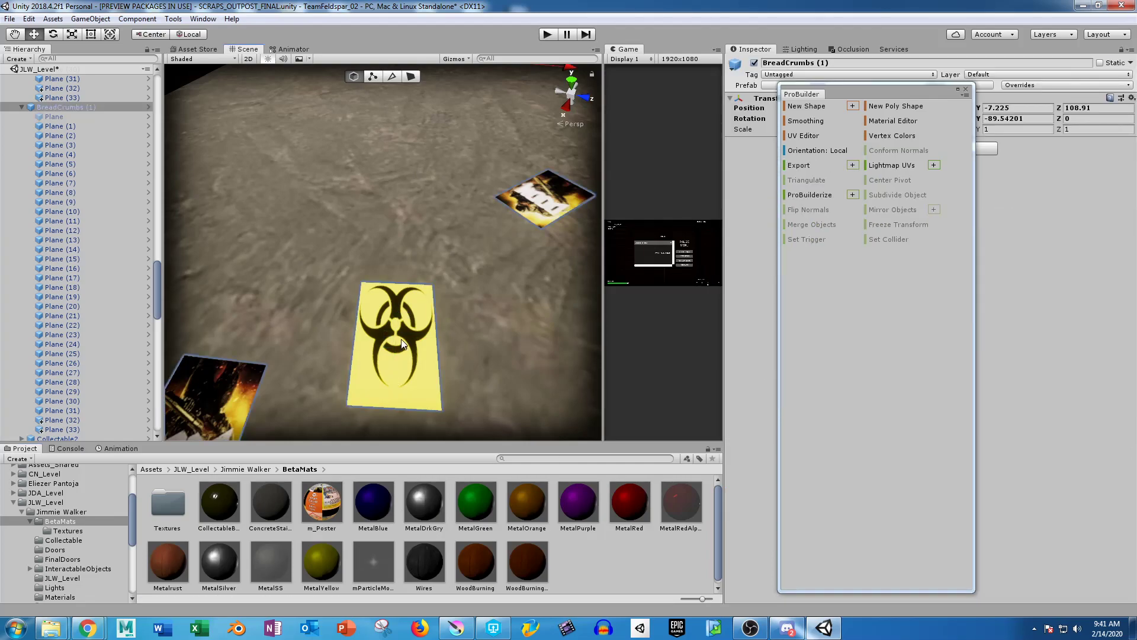
Enter vertex editing on the biohazard sign plane and adjust its lower-edge vertices to make the symbol less stretched.
{"action": "left_click", "coordinate": [397, 347]}
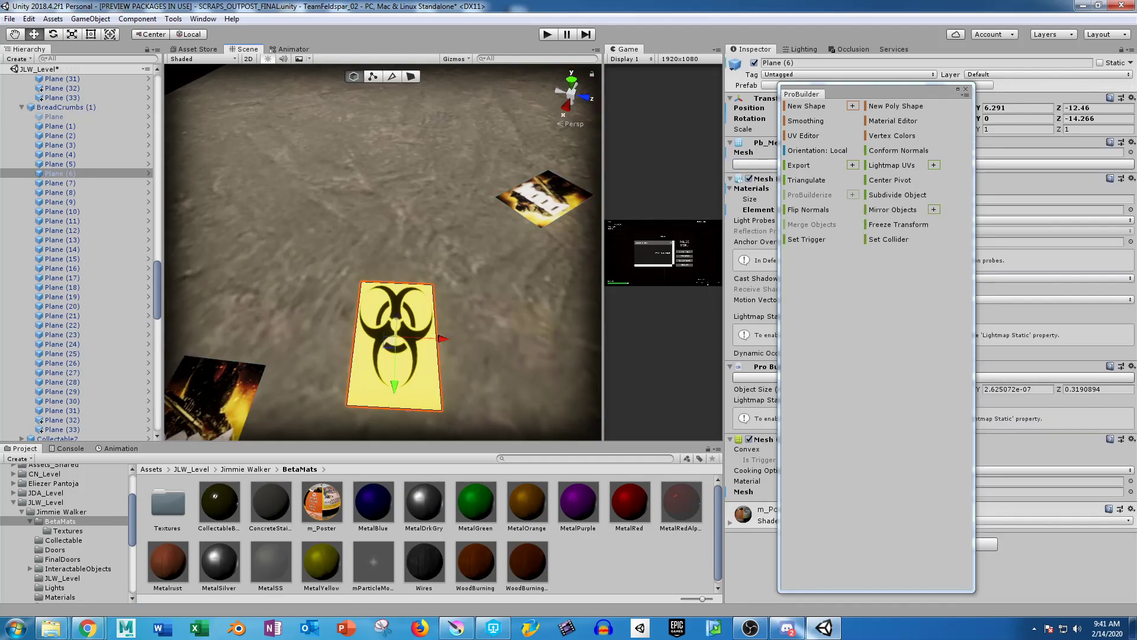
{"action": "left_click", "coordinate": [372, 77]}
{"action": "key", "text": "ctrl+a"}
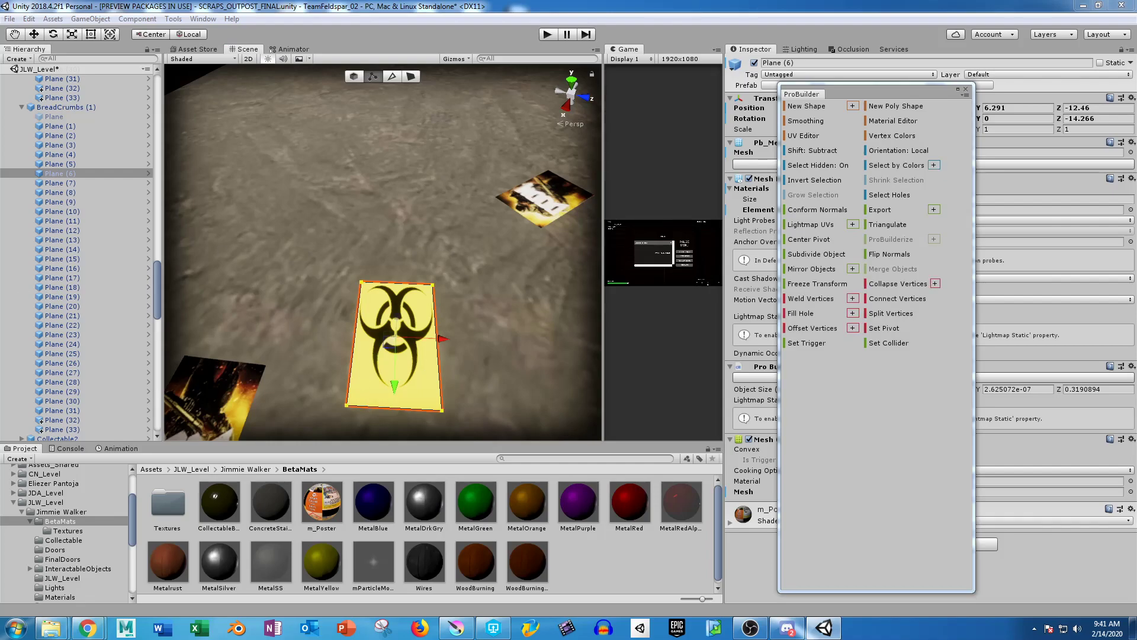
{"action": "left_click", "coordinate": [442, 410]}
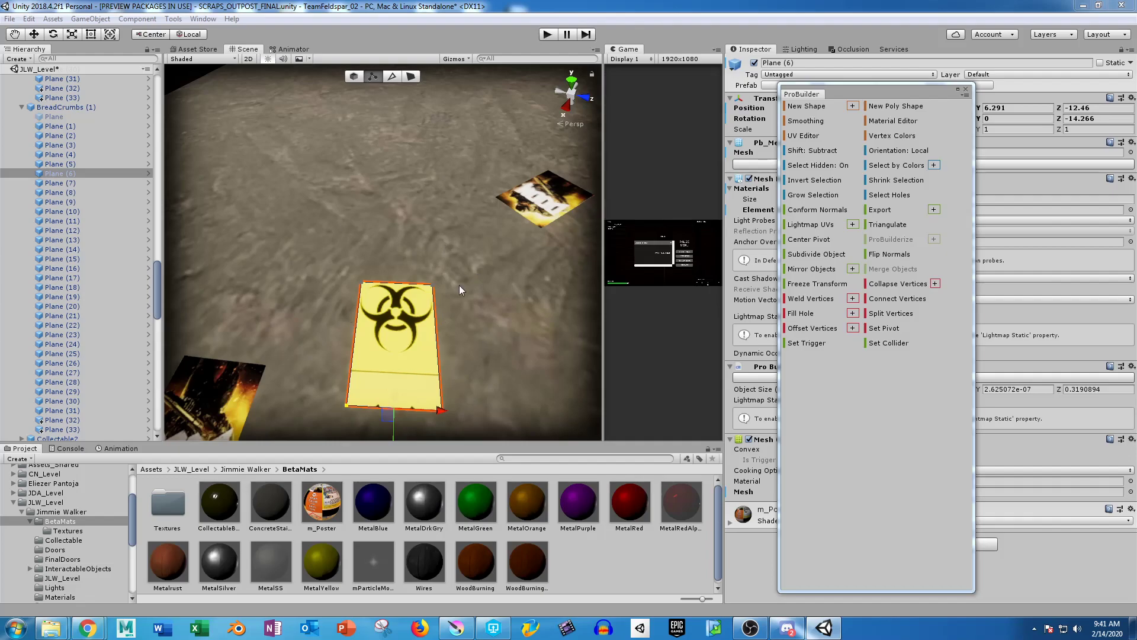
Examine the biohazard sign and the full trail of posters and warning signs along the corridor floor.
{"action": "scroll", "coordinate": [379, 282], "scroll_direction": "down", "scroll_amount": 2}
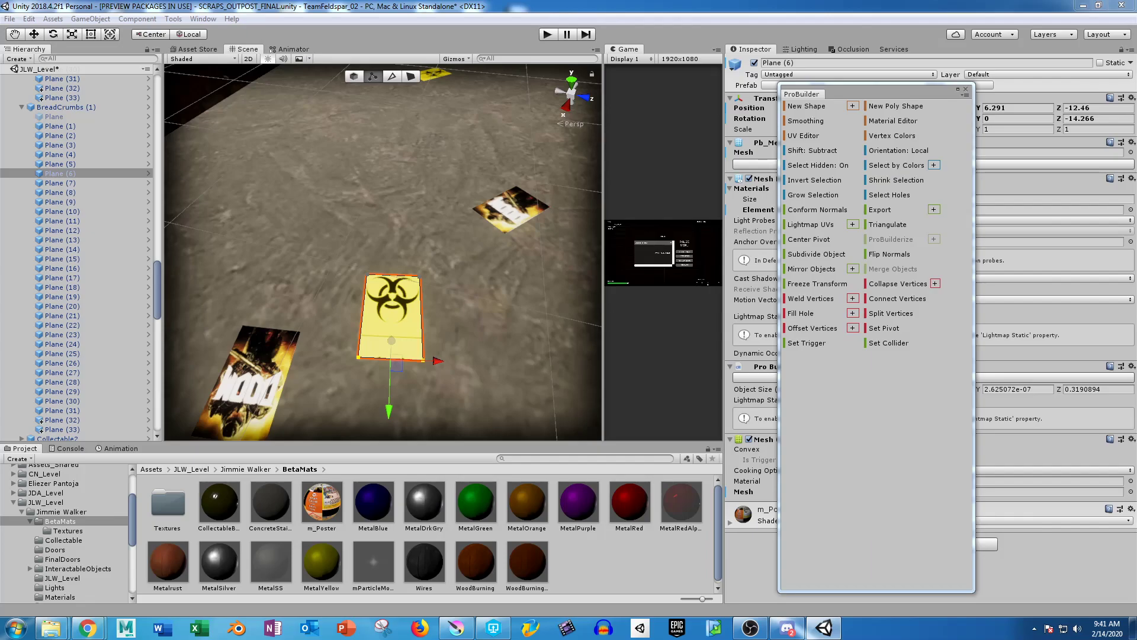
{"action": "middle_click_drag", "start_coordinate": [520, 279], "coordinate": [448, 351]}
{"action": "left_click_drag", "start_coordinate": [350, 335], "coordinate": [424, 341], "text": "alt"}
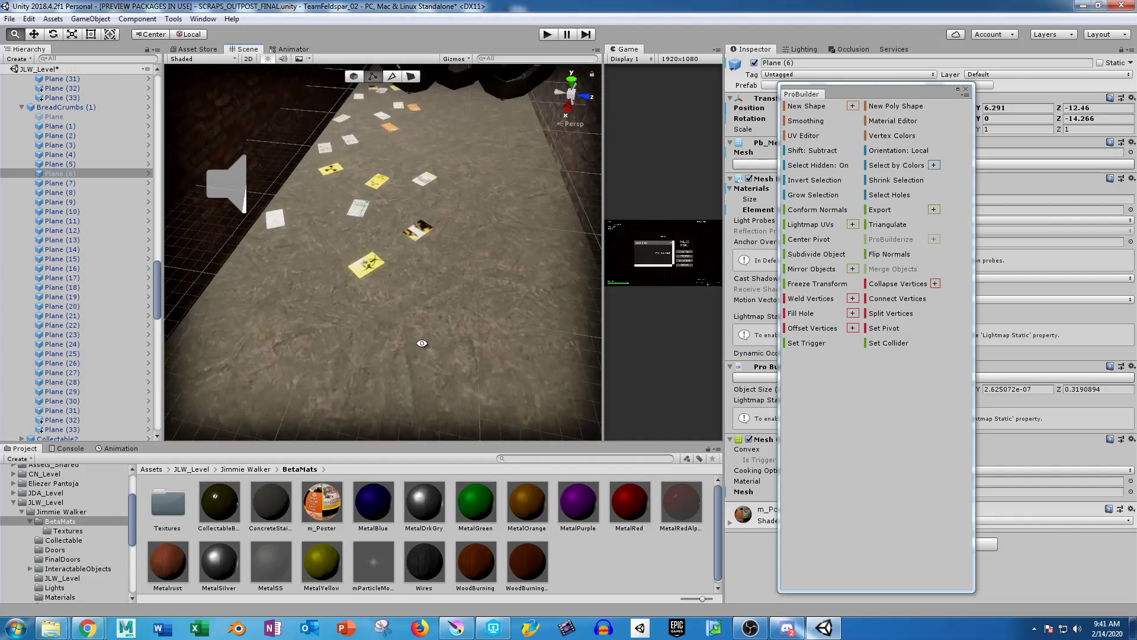
{"action": "scroll", "coordinate": [398, 296], "scroll_direction": "down", "scroll_amount": 3}
{"action": "left_click_drag", "start_coordinate": [422, 238], "coordinate": [469, 291], "text": "alt"}
{"action": "right_click_drag", "start_coordinate": [469, 290], "coordinate": [373, 282], "text": "alt"}
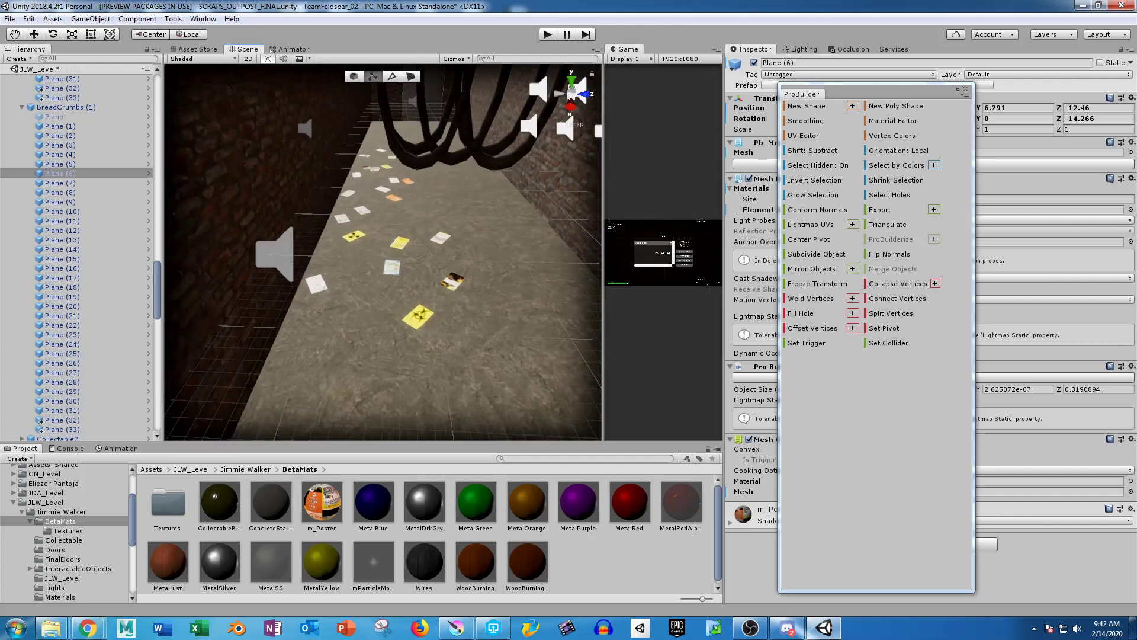